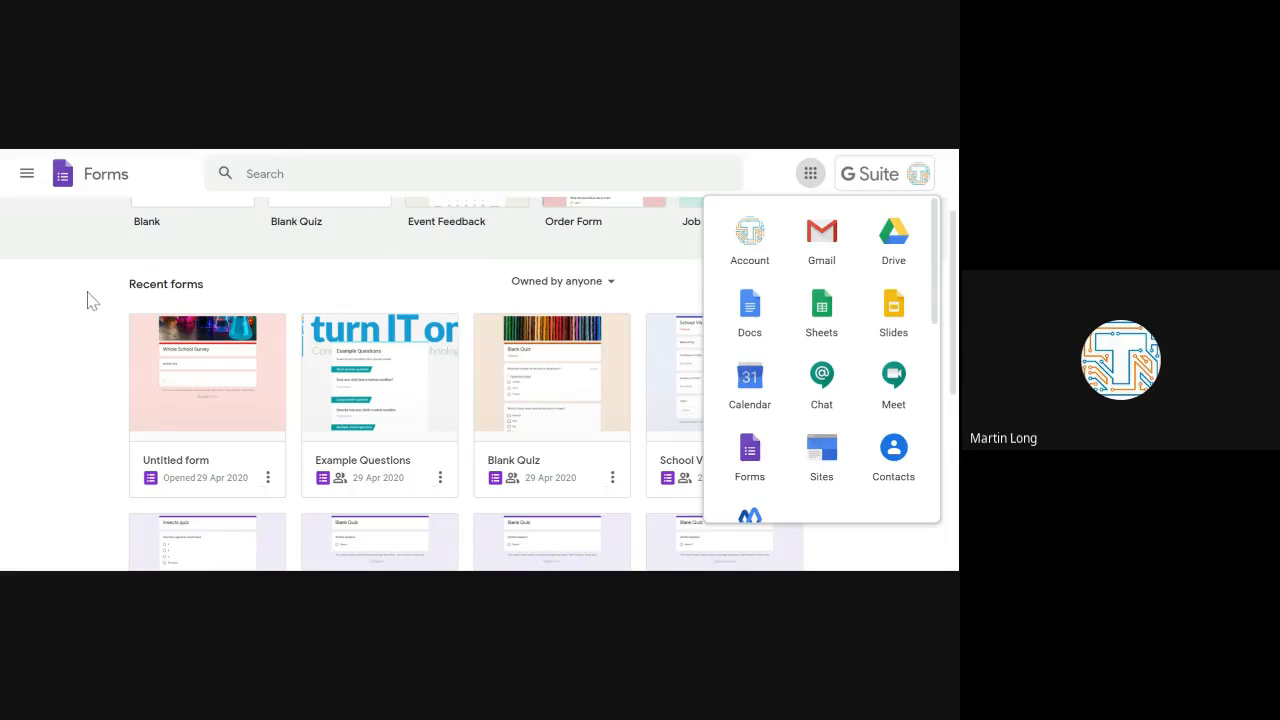
# Close the Google apps list and create a new blank form.
pyautogui.scroll(2, 86, 294)
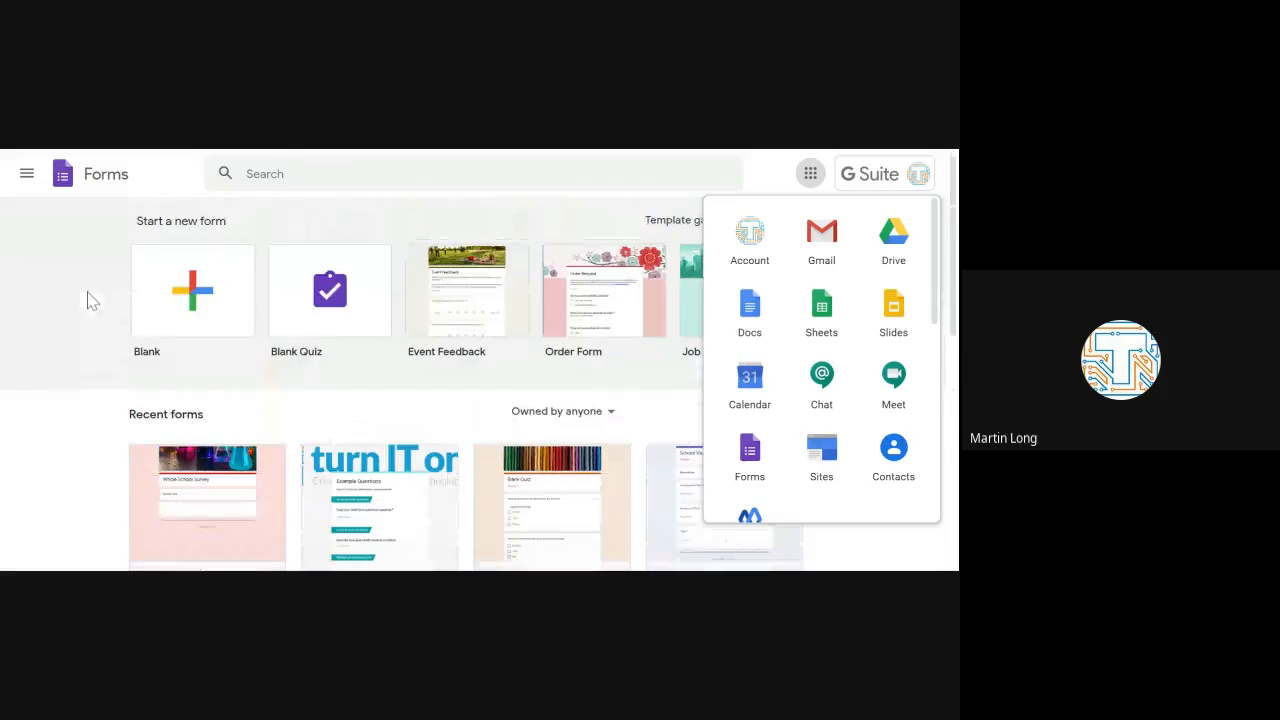
pyautogui.click(810, 173)
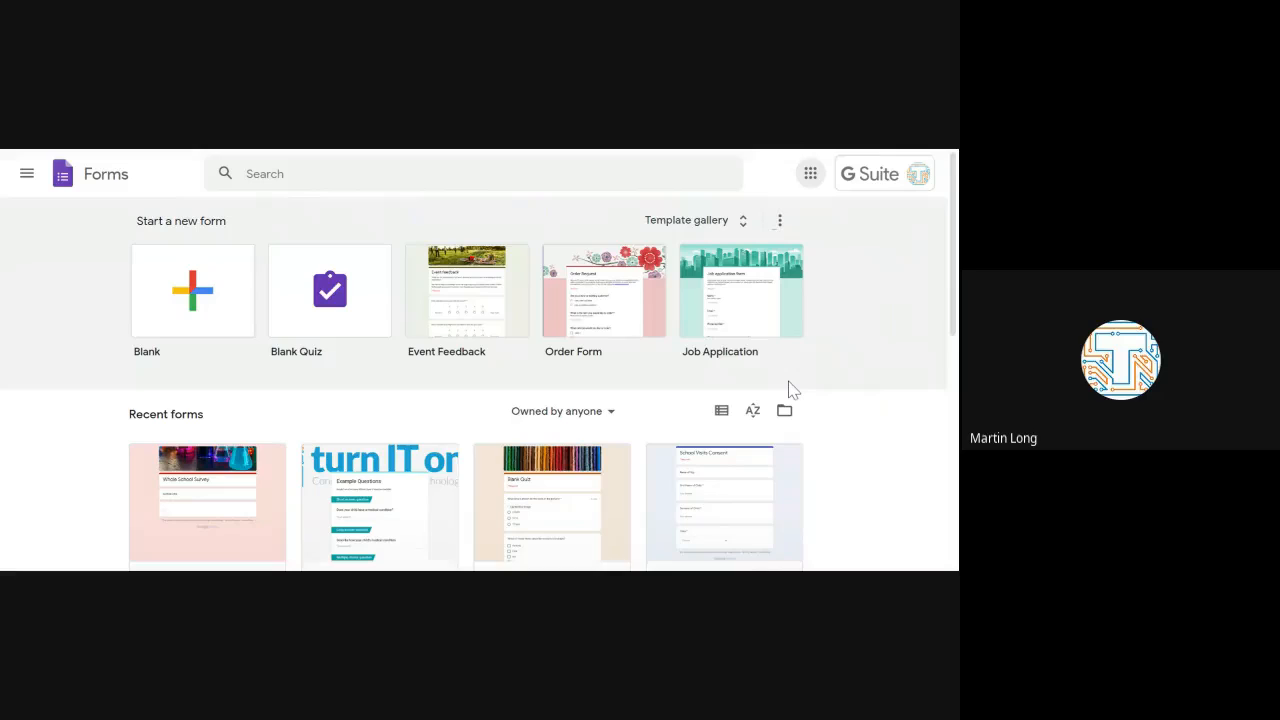
pyautogui.scroll(-1, 790, 388)
pyautogui.scroll(-1, 790, 388)
pyautogui.scroll(1, 790, 400)
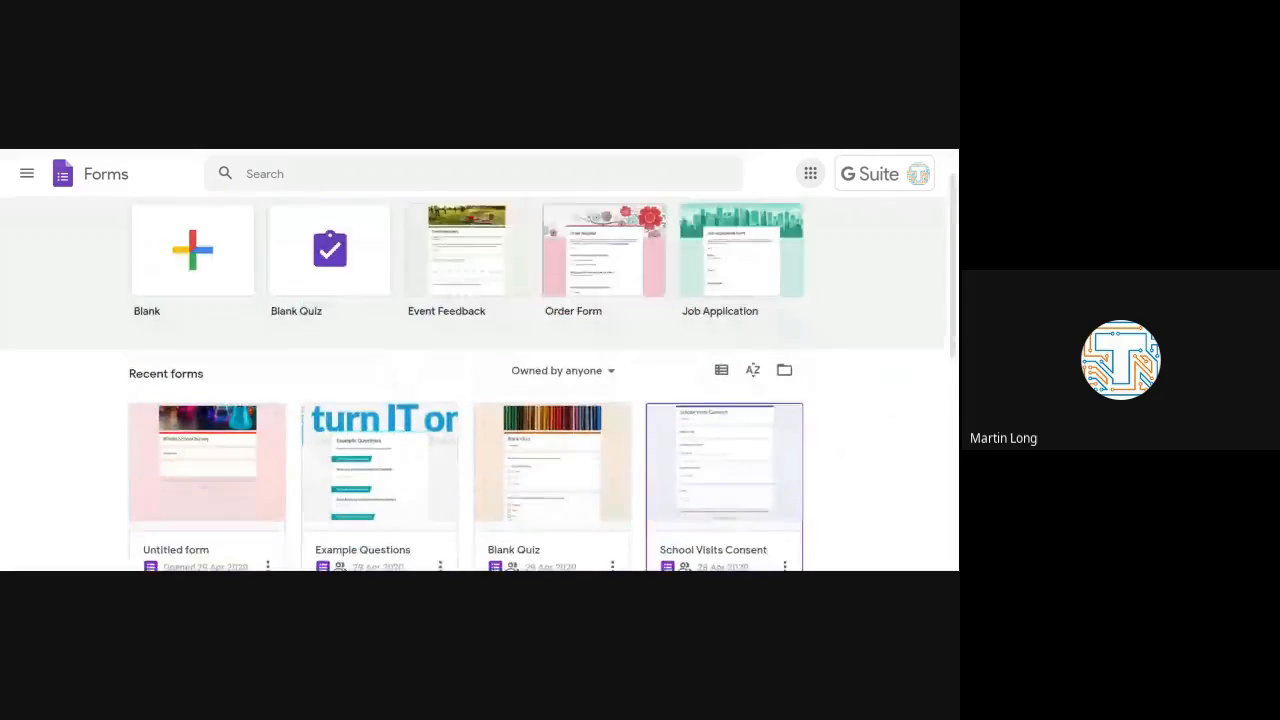
pyautogui.scroll(1, 172, 293)
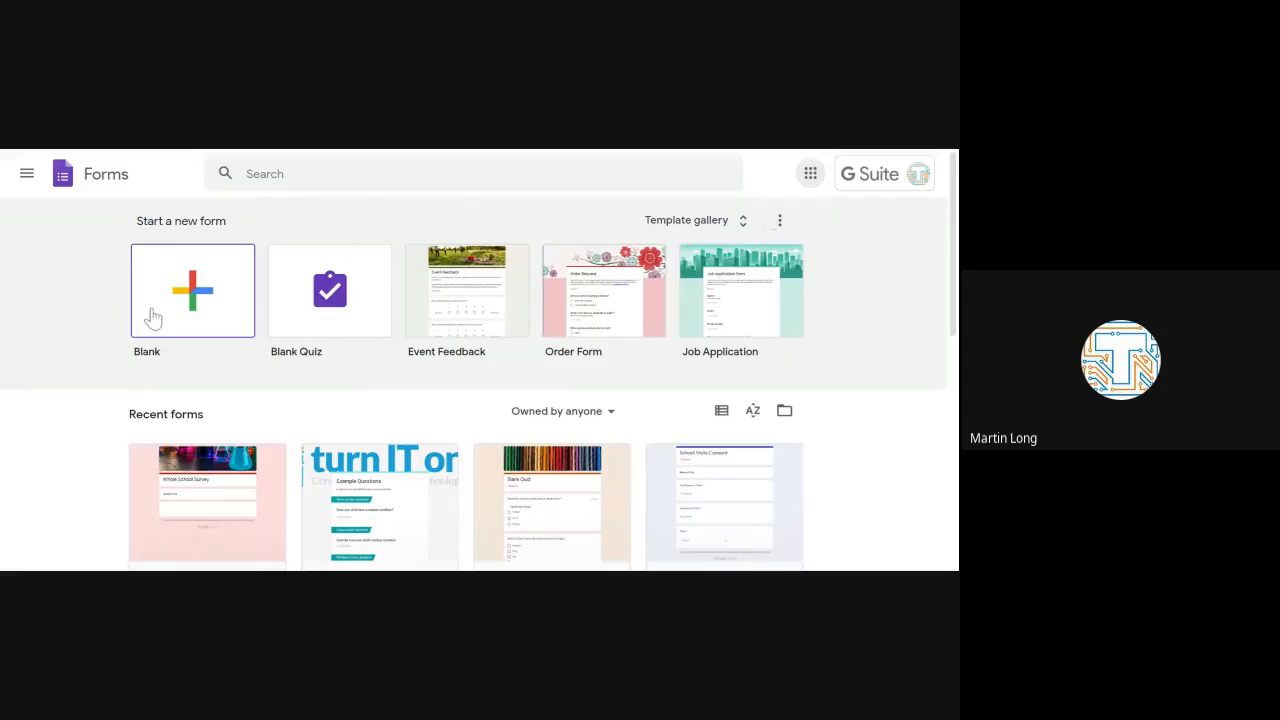
pyautogui.click(192, 303)
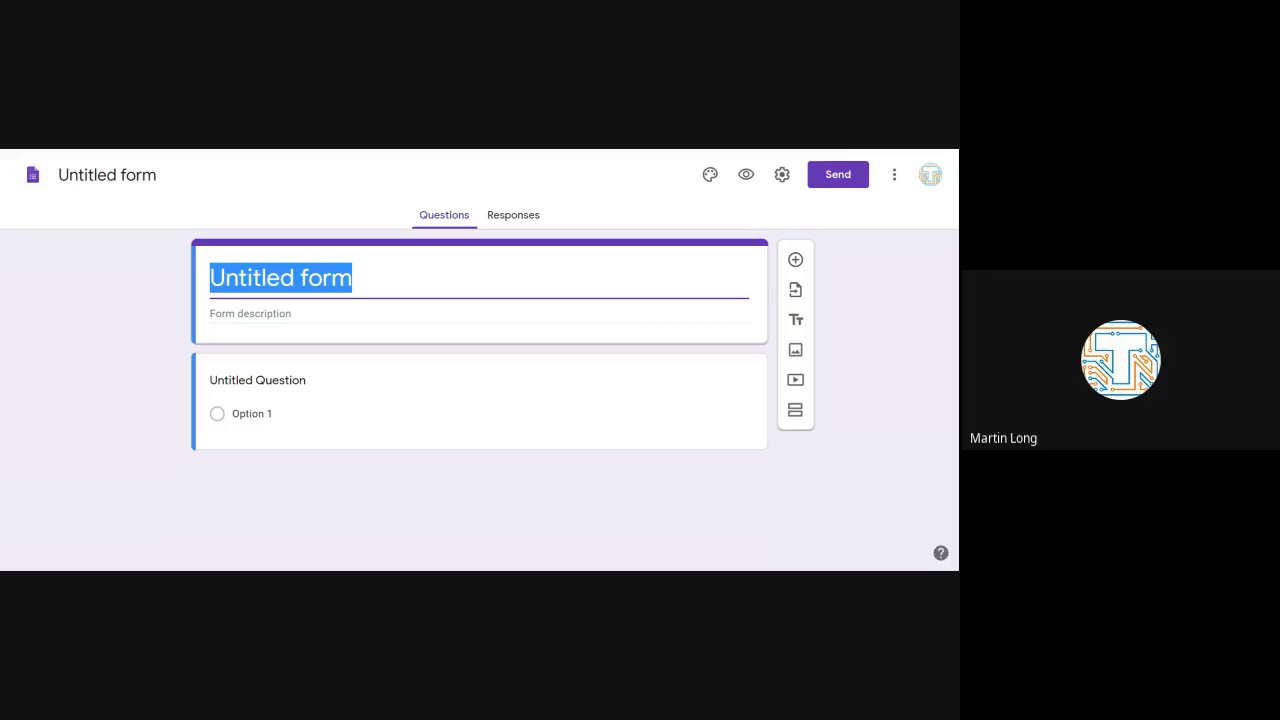
# Title the new form "Demo Form".
pyautogui.write('dEMO')
pyautogui.press('BackSpace')
pyautogui.press('BackSpace')
pyautogui.press('BackSpace')
pyautogui.press('BackSpace')
pyautogui.write('F')
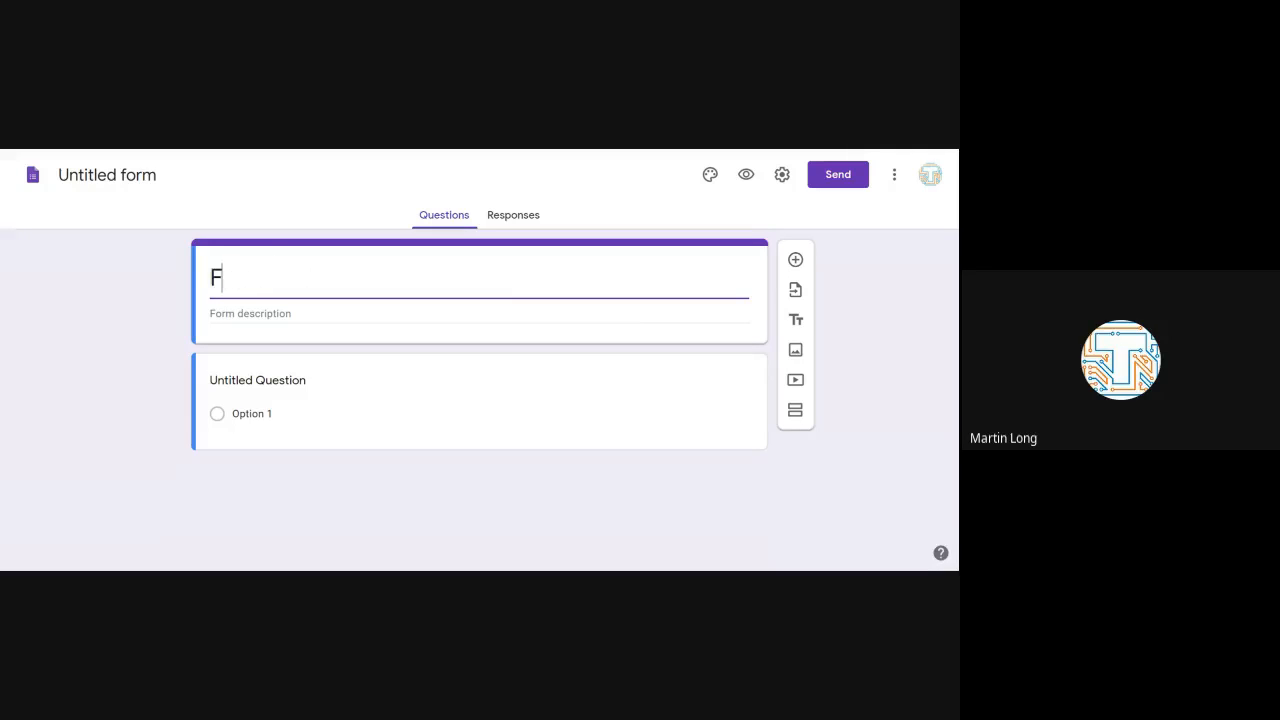
pyautogui.press('BackSpace')
pyautogui.write('d')
pyautogui.press('BackSpace')
pyautogui.write('Demo FOrm')
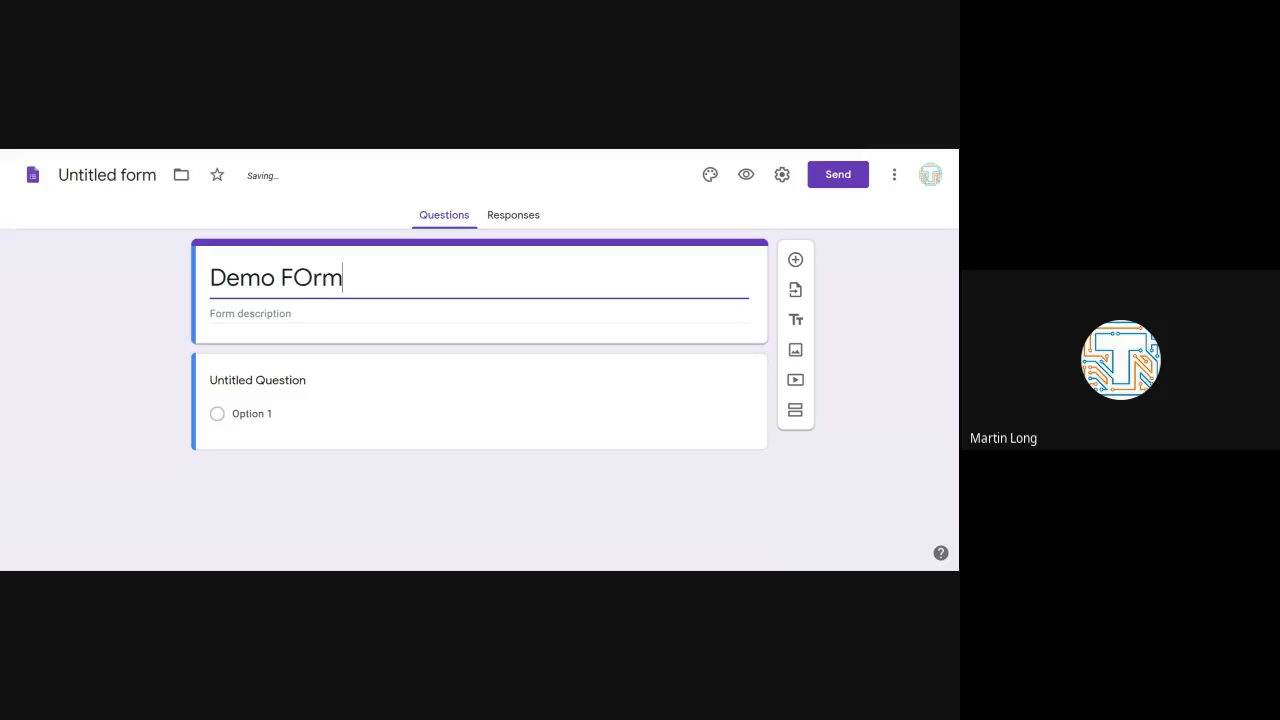
pyautogui.press('BackSpace')
pyautogui.press('BackSpace')
pyautogui.press('BackSpace')
pyautogui.write('orm')
pyautogui.press('Tab')
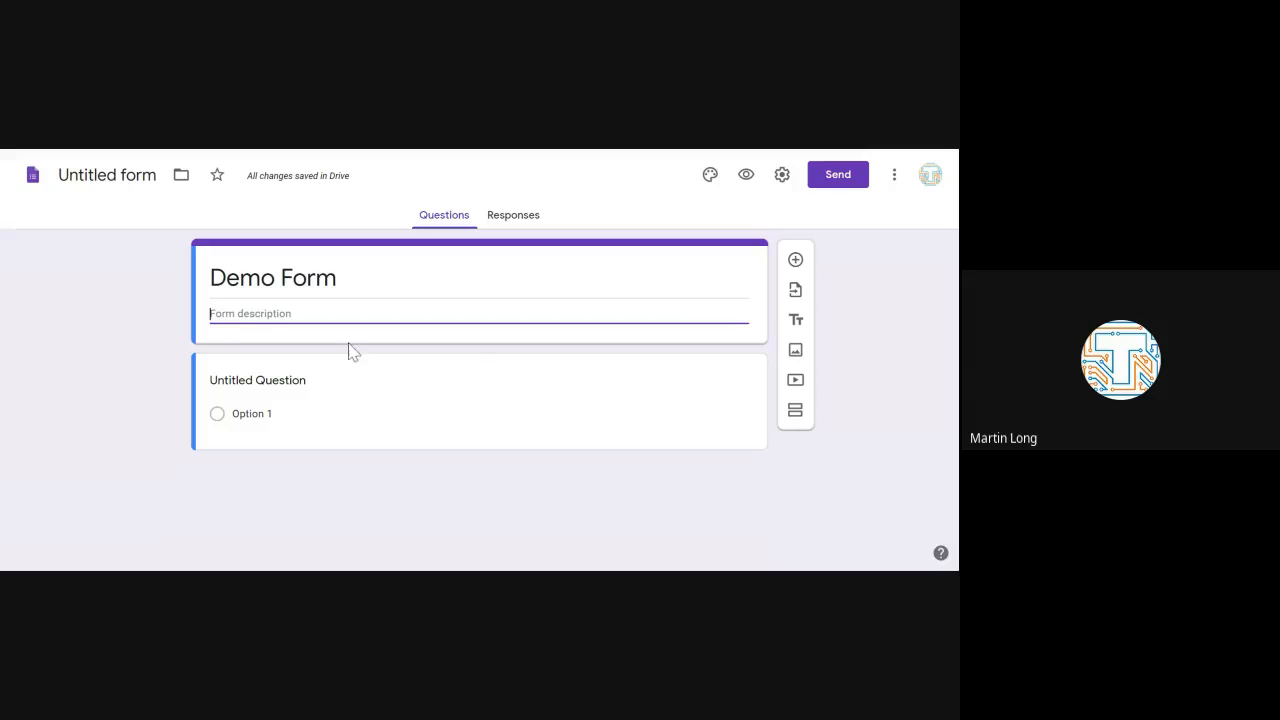
# Review the question types available for the untitled question, leaving it as Multiple choice.
pyautogui.click(393, 403)
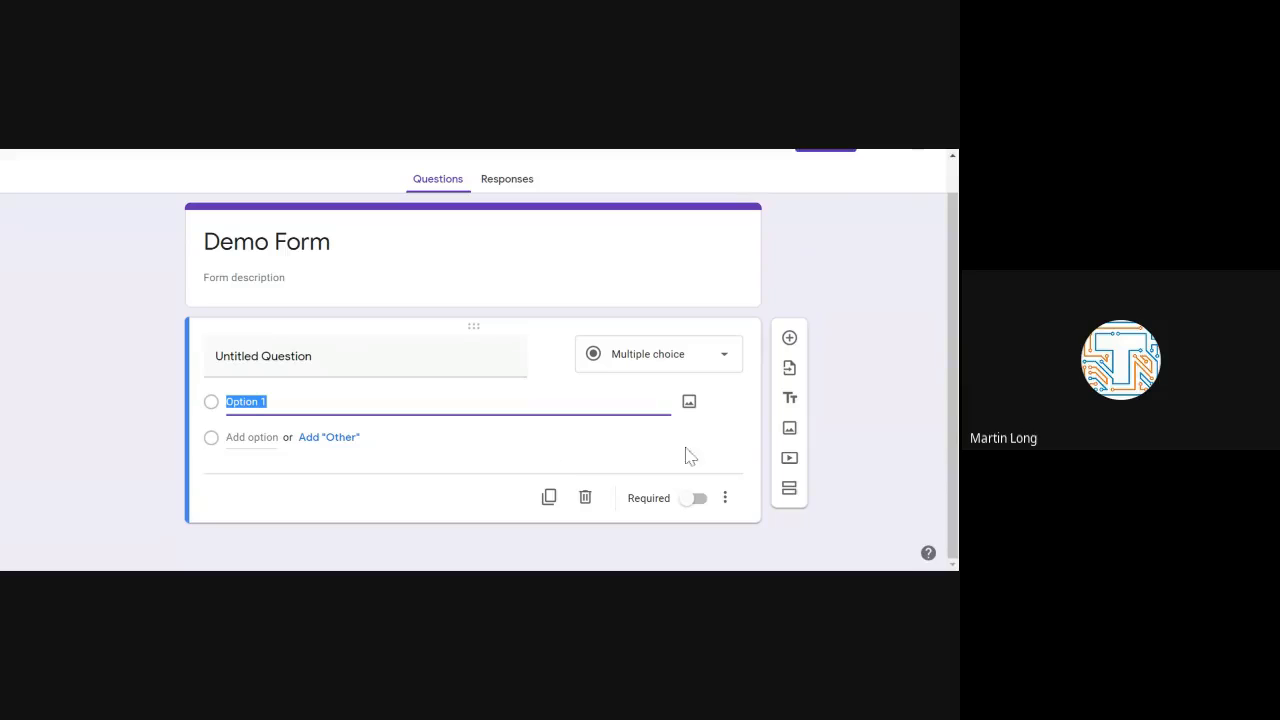
pyautogui.click(727, 357)
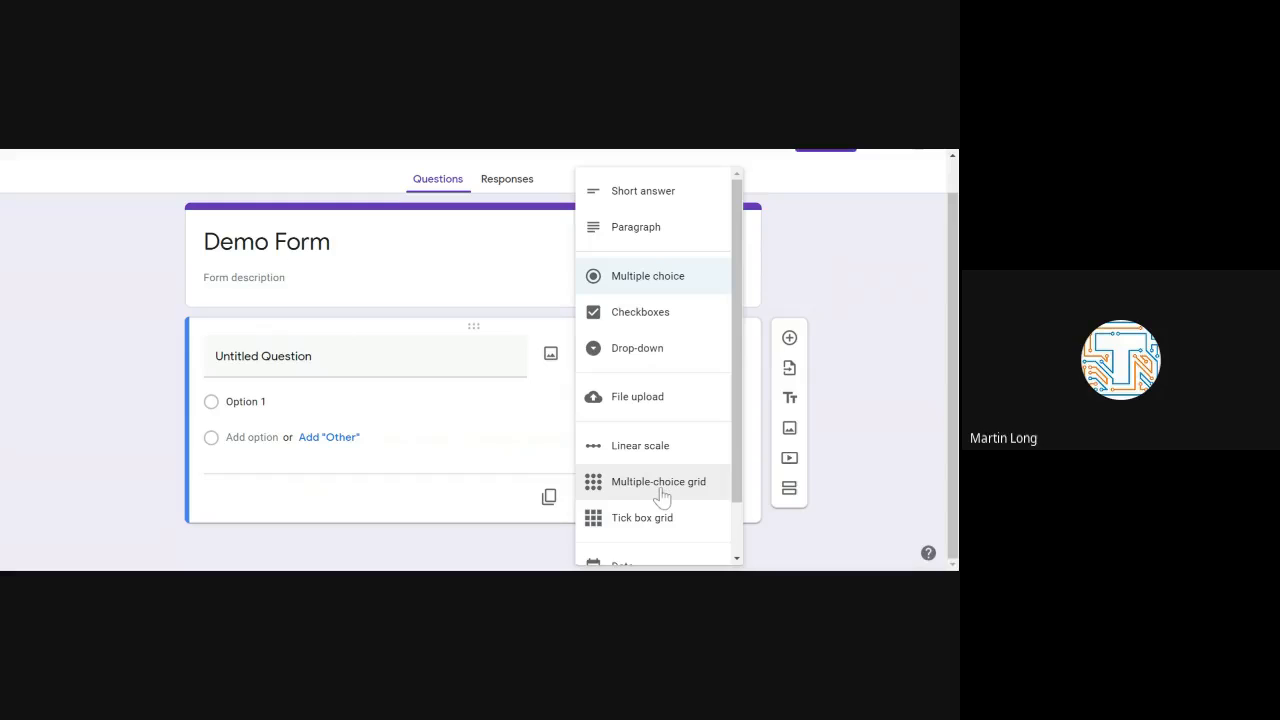
pyautogui.scroll(-1, 666, 516)
pyautogui.scroll(1, 667, 514)
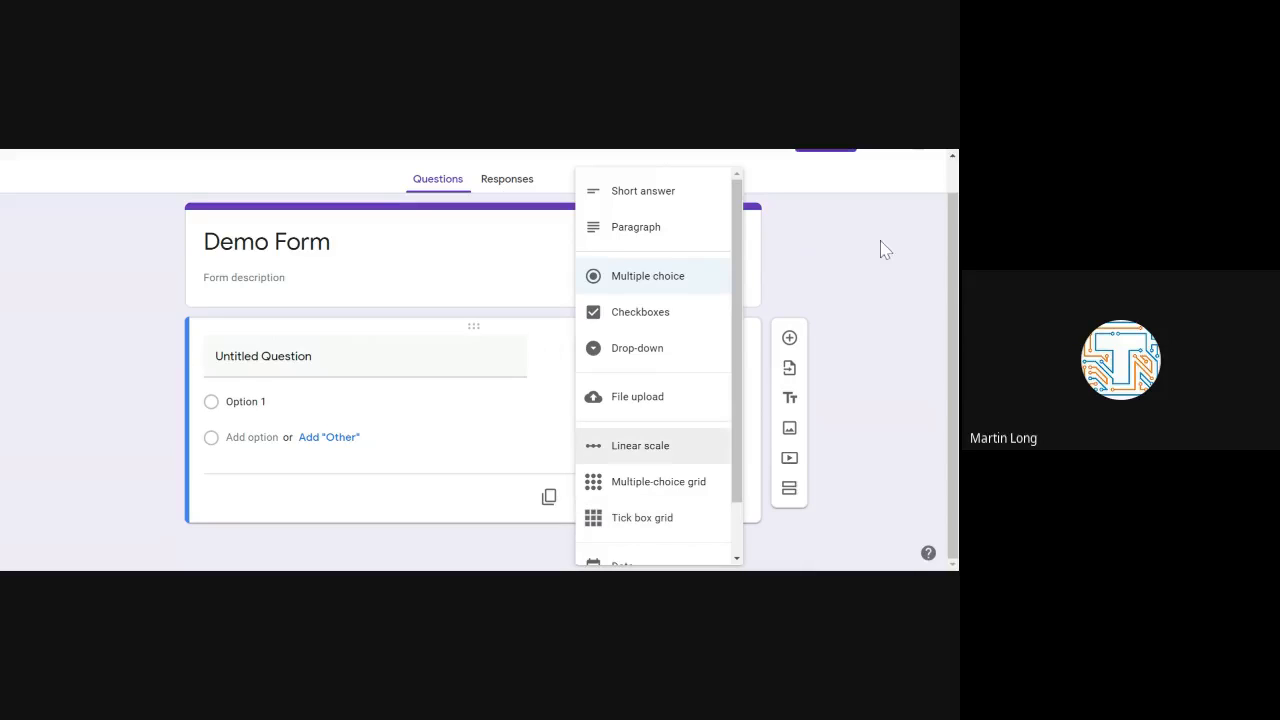
pyautogui.click(860, 257)
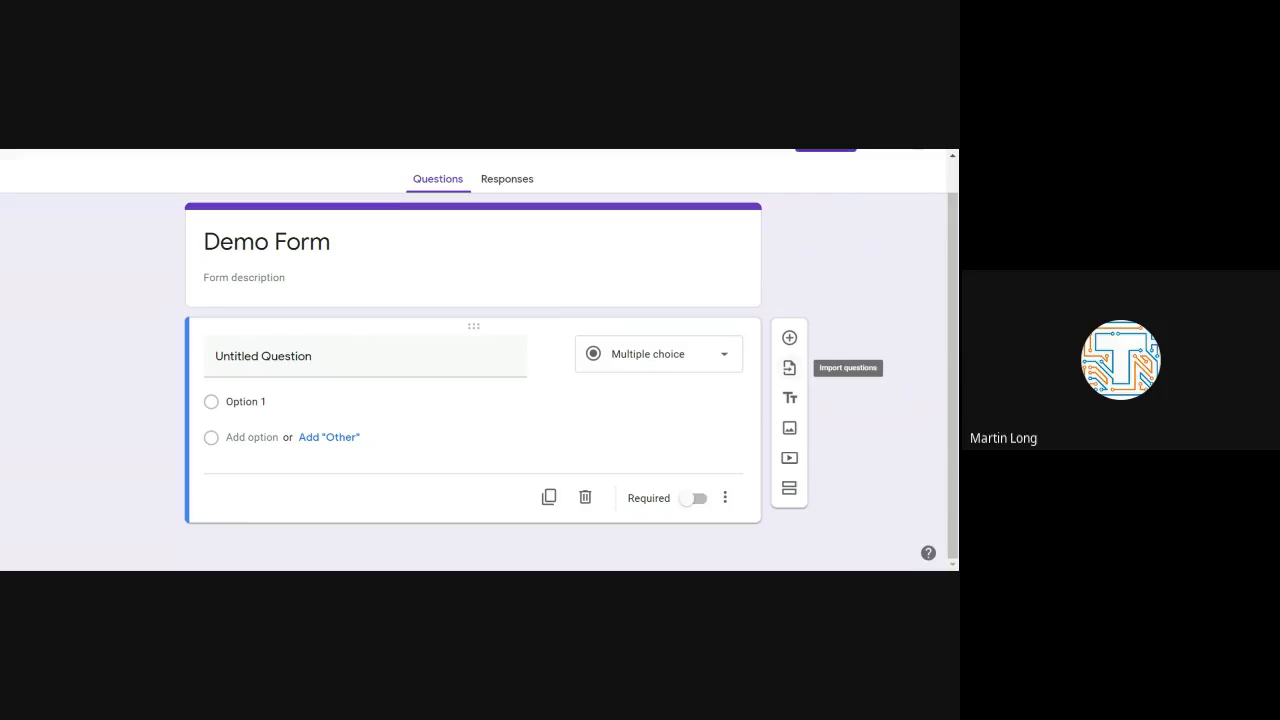
# Add a title and description block and move it above the untitled question.
pyautogui.click(790, 399)
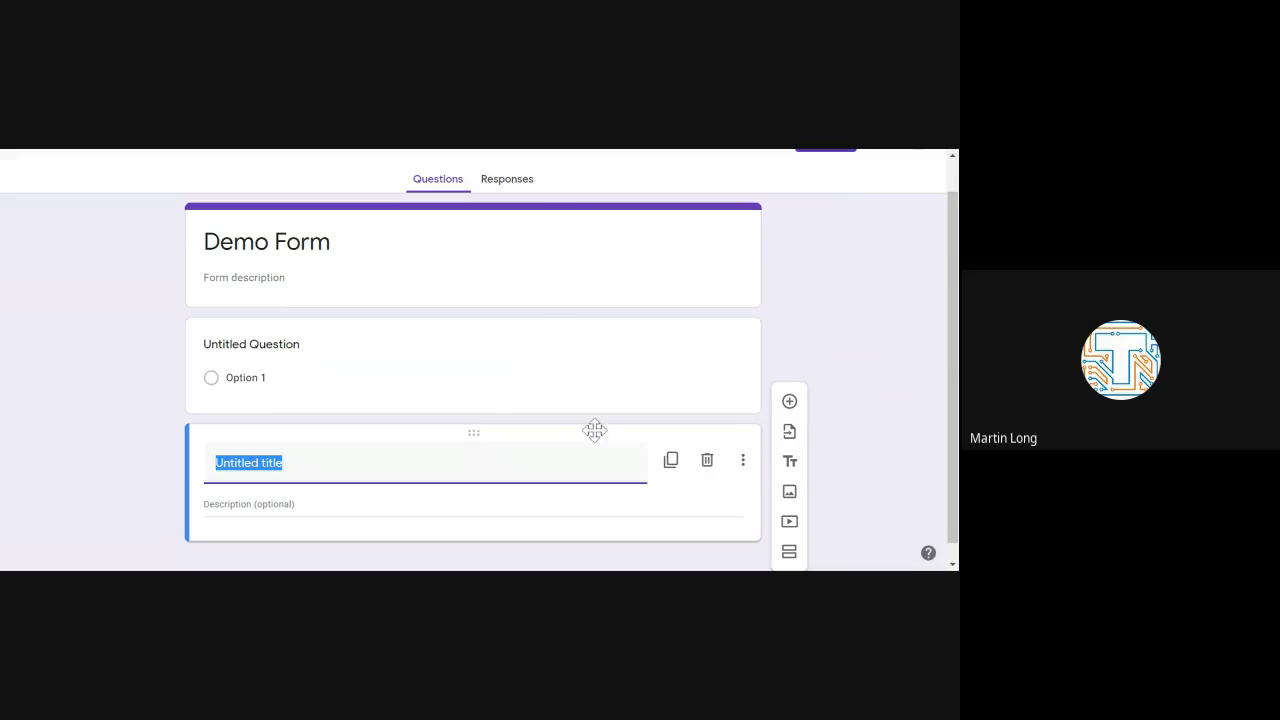
pyautogui.moveTo(468, 434); pyautogui.dragTo(486, 326)
pyautogui.click(486, 349)
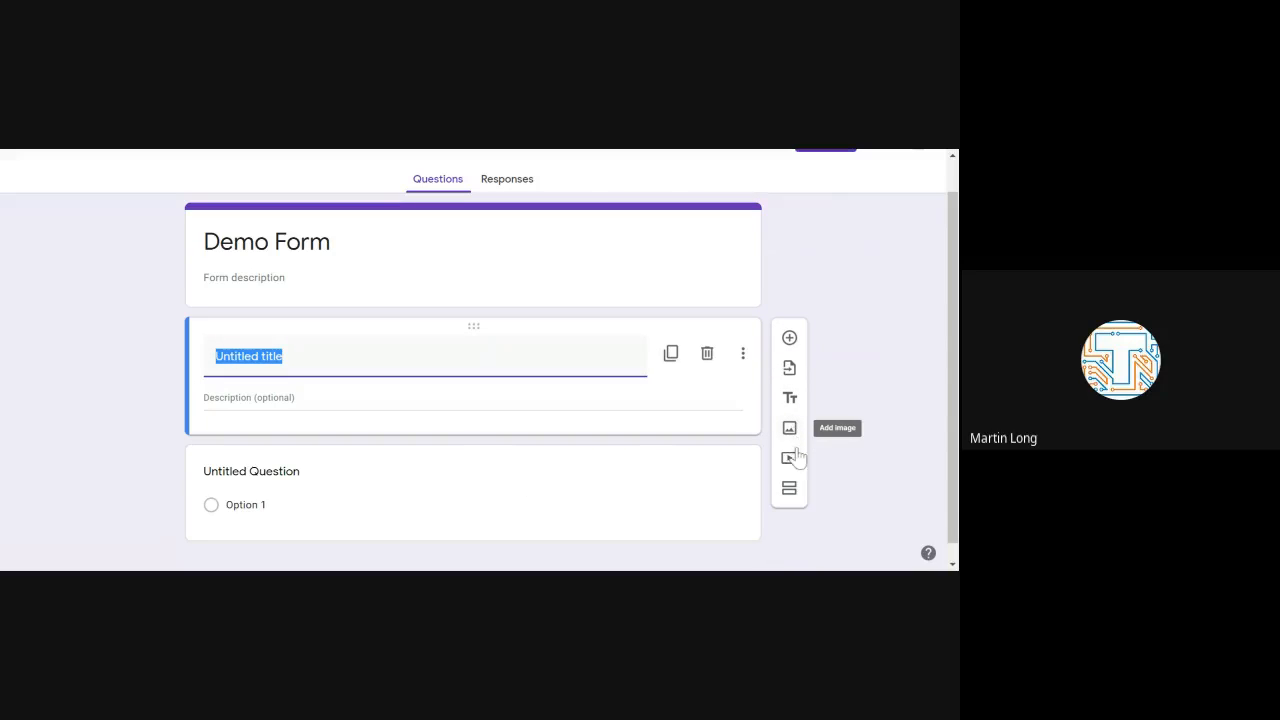
# Add a new section between the untitled title block and the question, and review the resulting form layout.
pyautogui.click(795, 502)
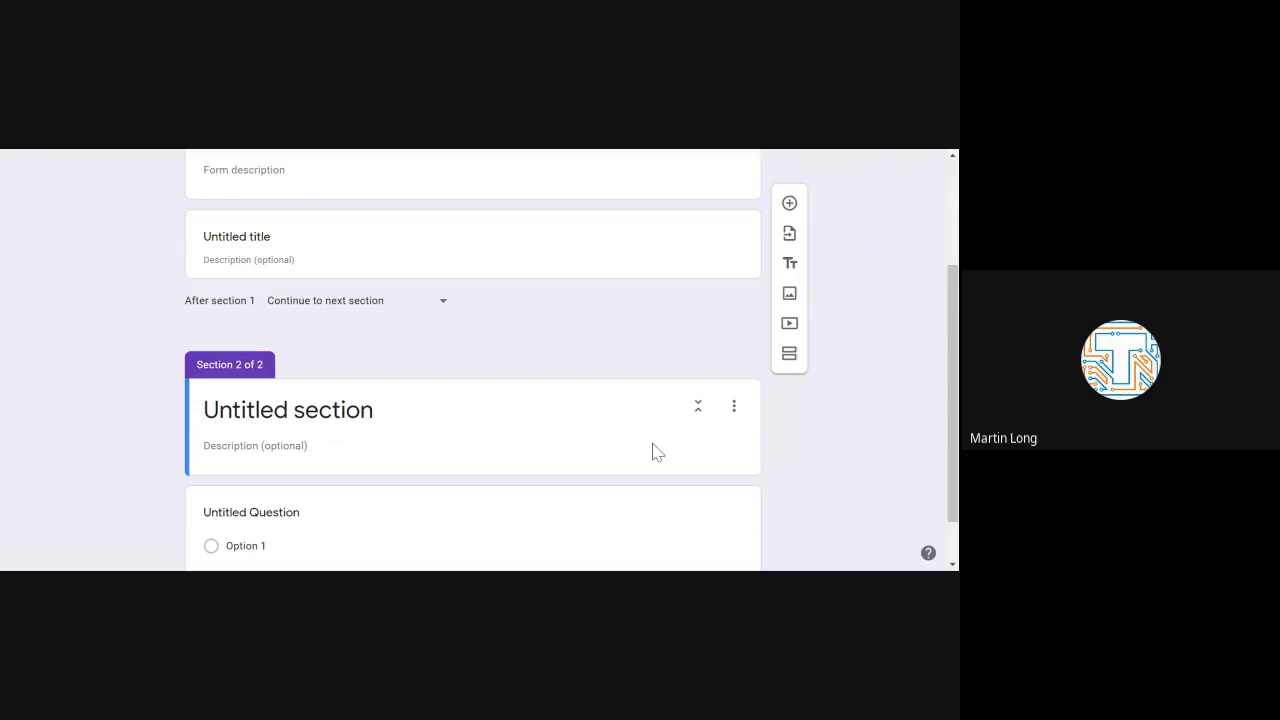
pyautogui.scroll(1, 369, 337)
pyautogui.scroll(-2, 400, 386)
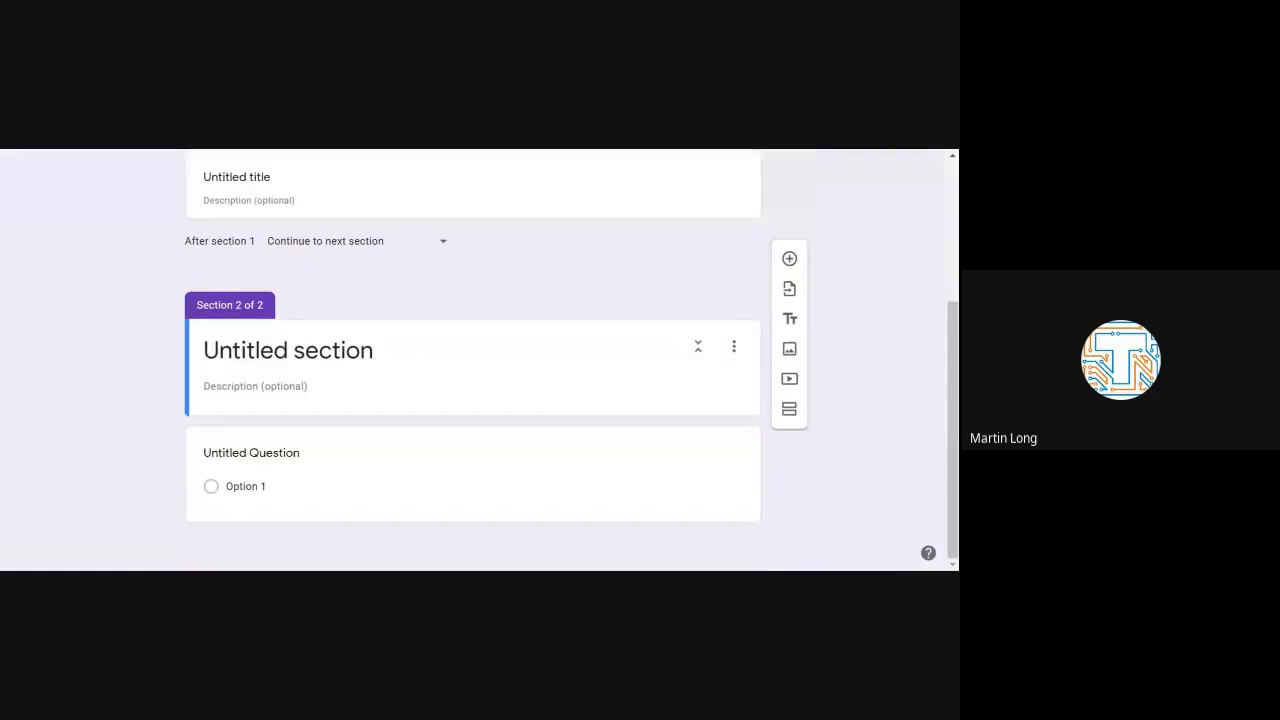
pyautogui.scroll(2, 420, 420)
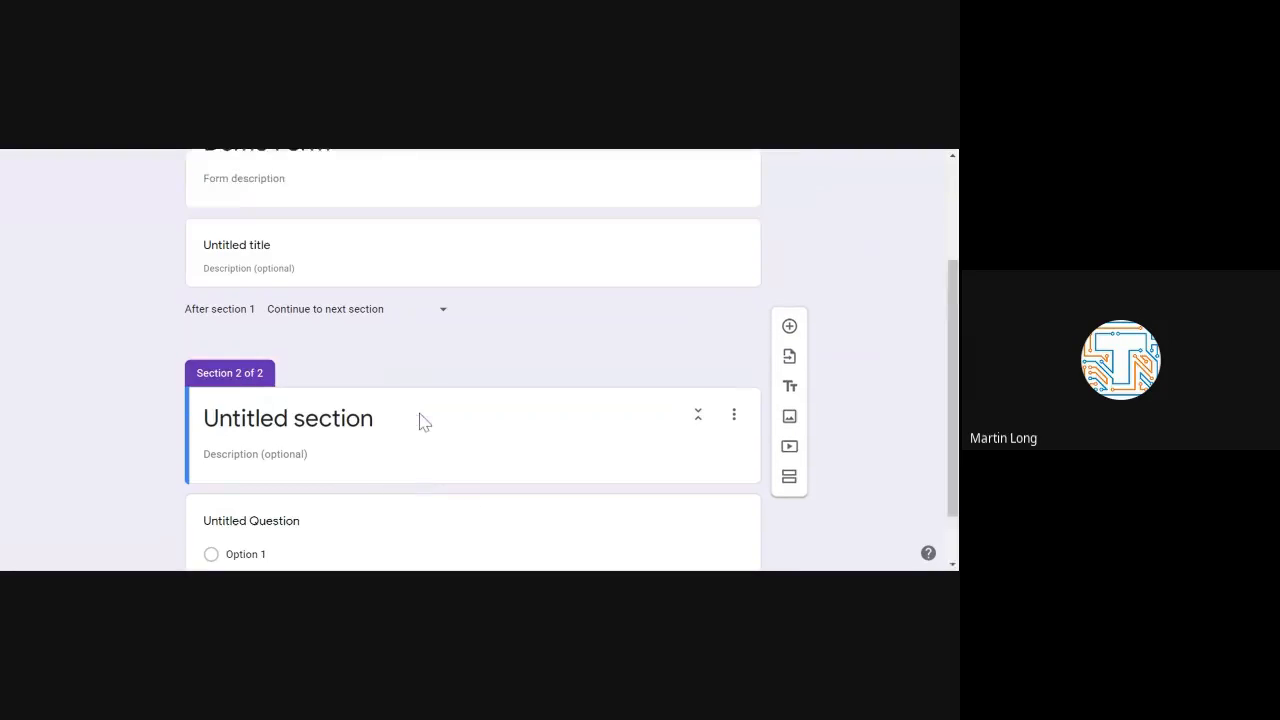
pyautogui.scroll(1, 420, 420)
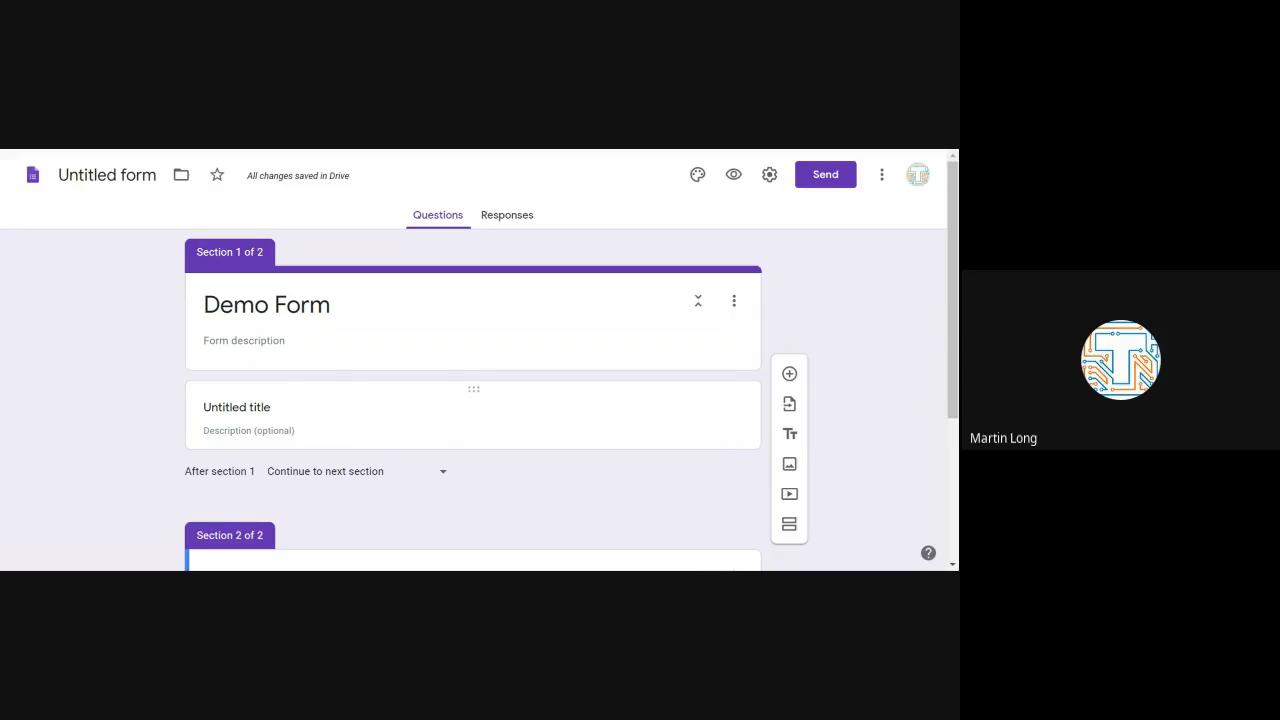
# Return to the Forms home page and view the recent forms as a list, then restore the grid view.
pyautogui.click(33, 177)
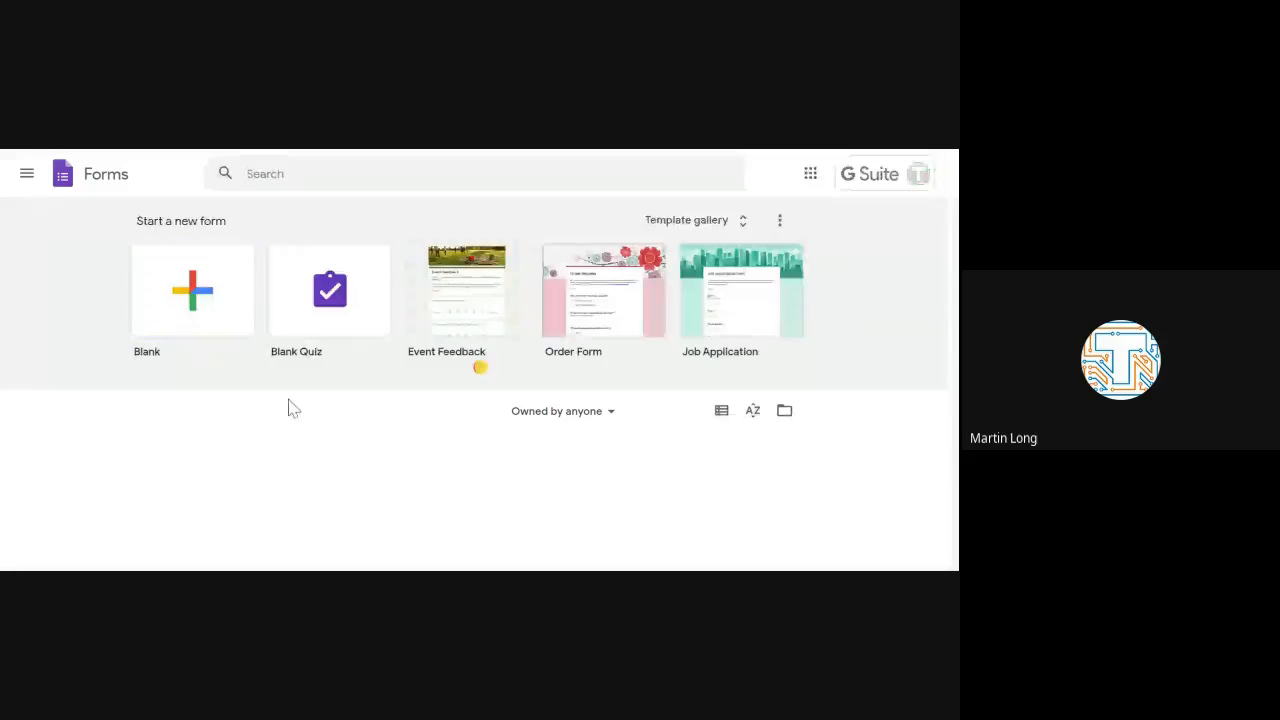
pyautogui.scroll(-3, 290, 408)
pyautogui.scroll(-1, 243, 360)
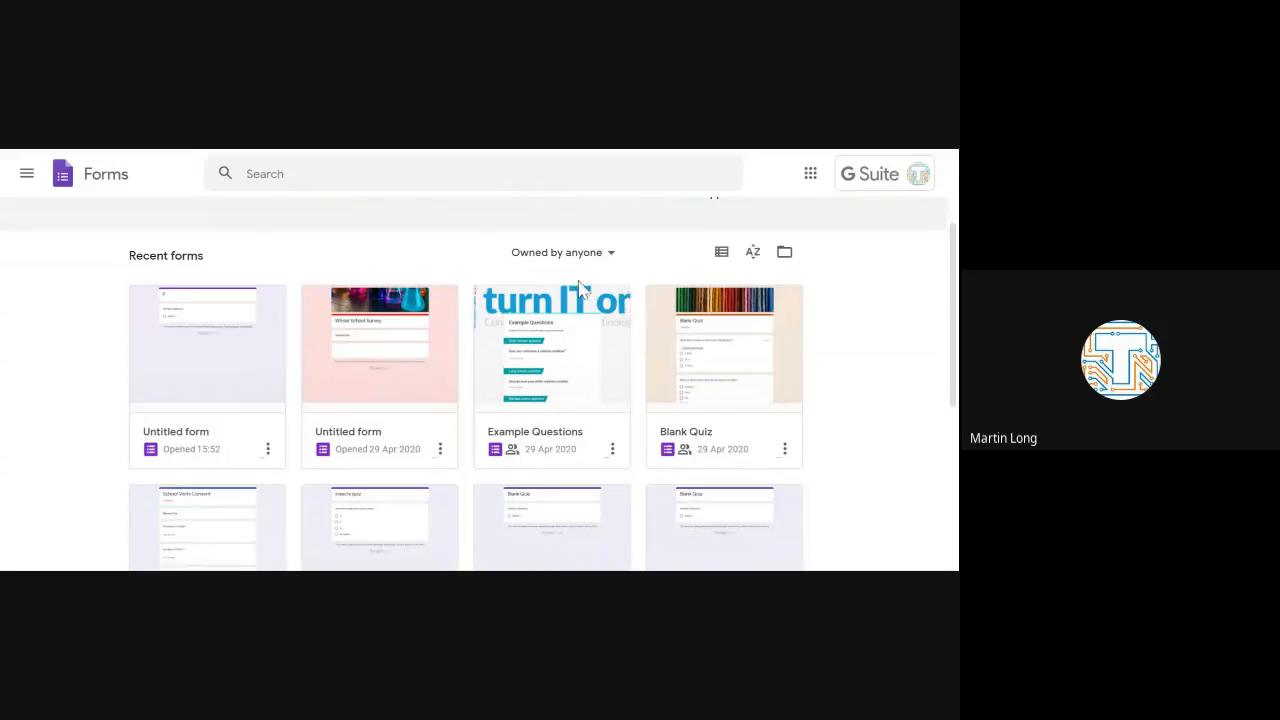
pyautogui.click(722, 256)
pyautogui.scroll(-5, 603, 425)
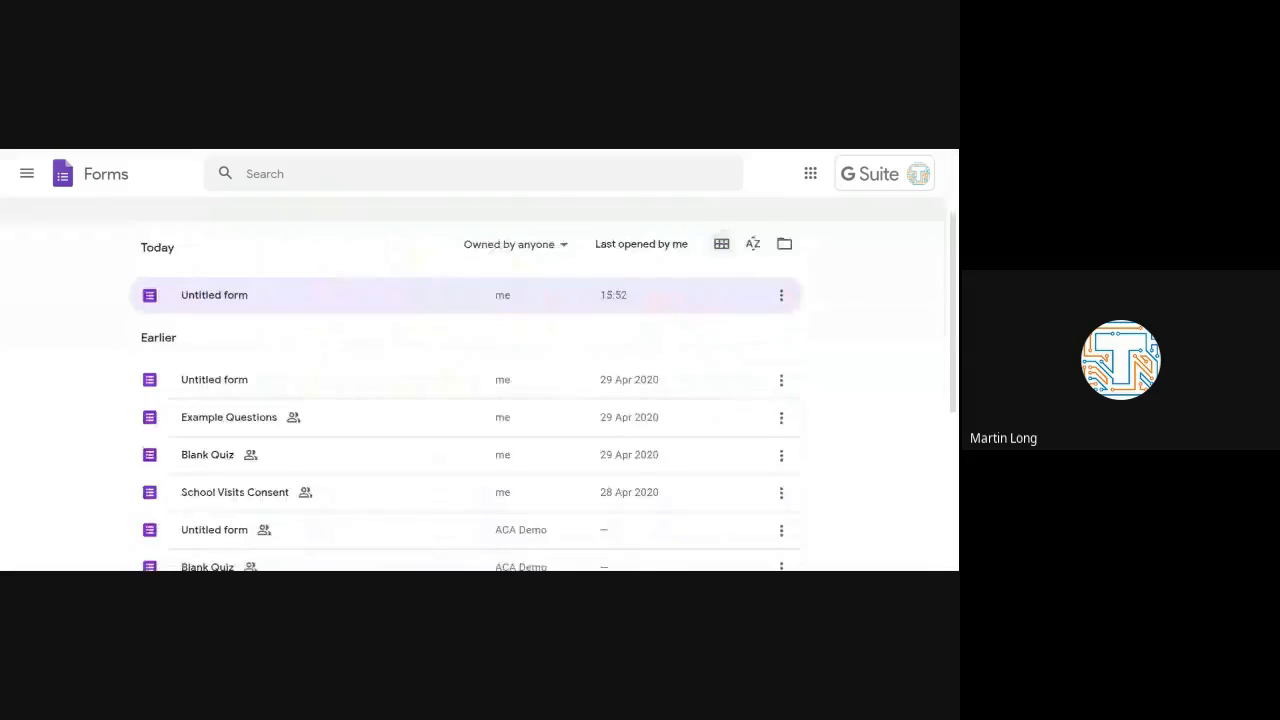
pyautogui.scroll(5, 603, 425)
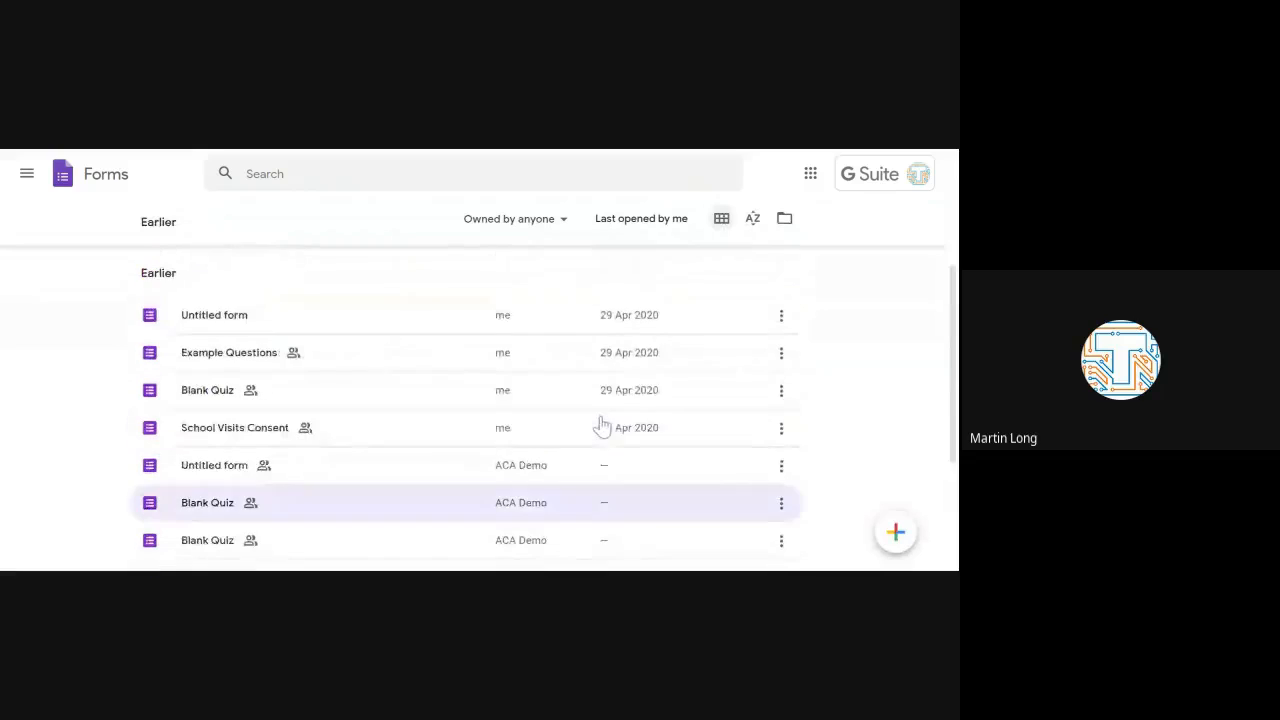
pyautogui.click(722, 396)
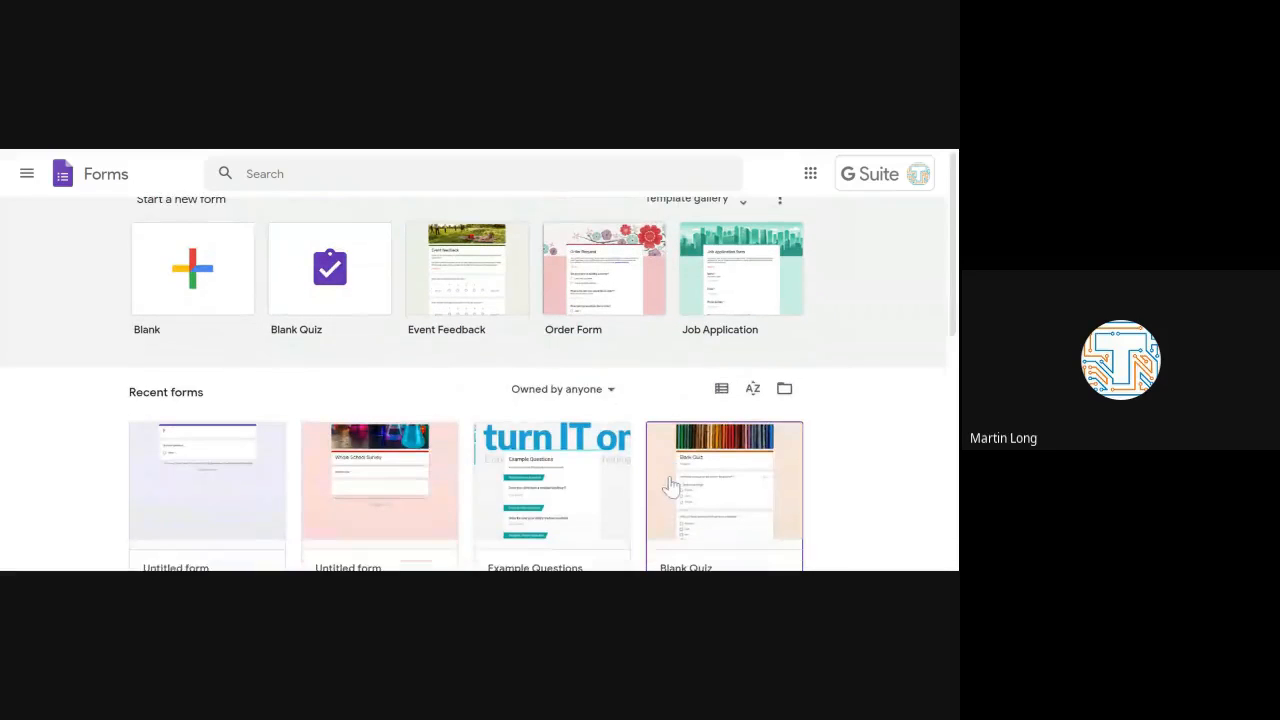
# Look at the My Drive folders in the file picker and close it without opening a file.
pyautogui.scroll(-1, 670, 485)
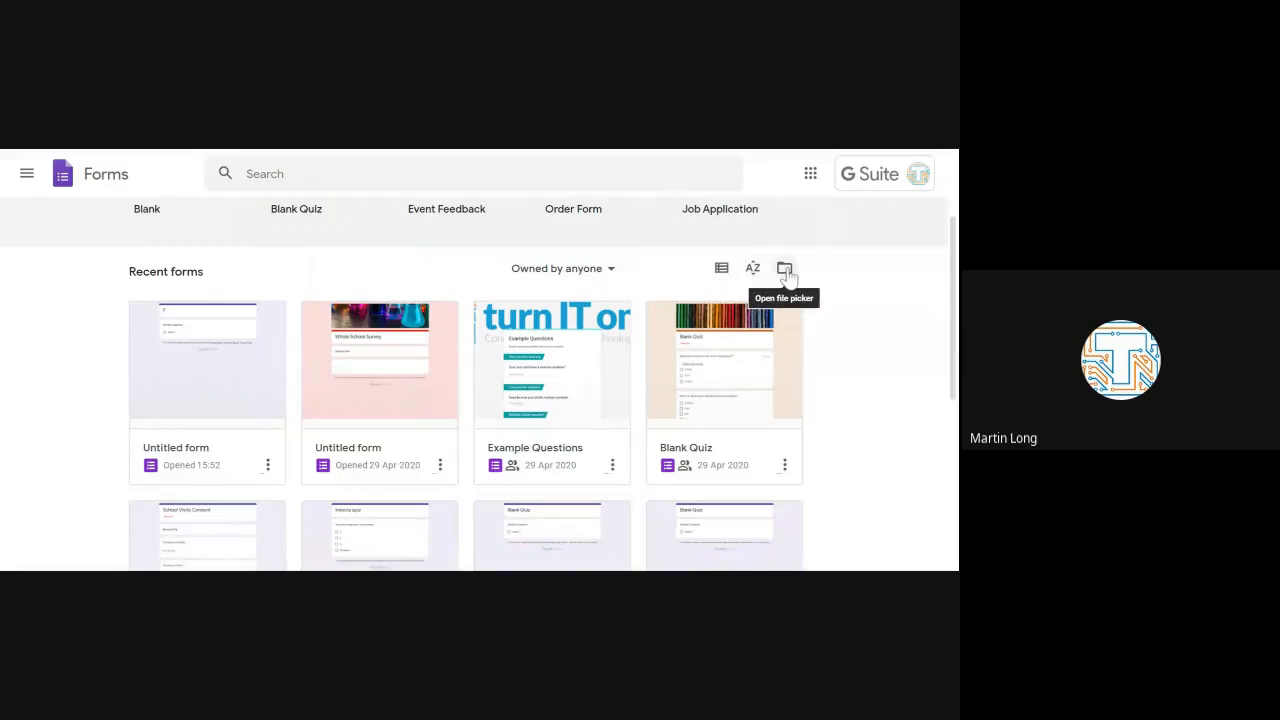
pyautogui.click(785, 270)
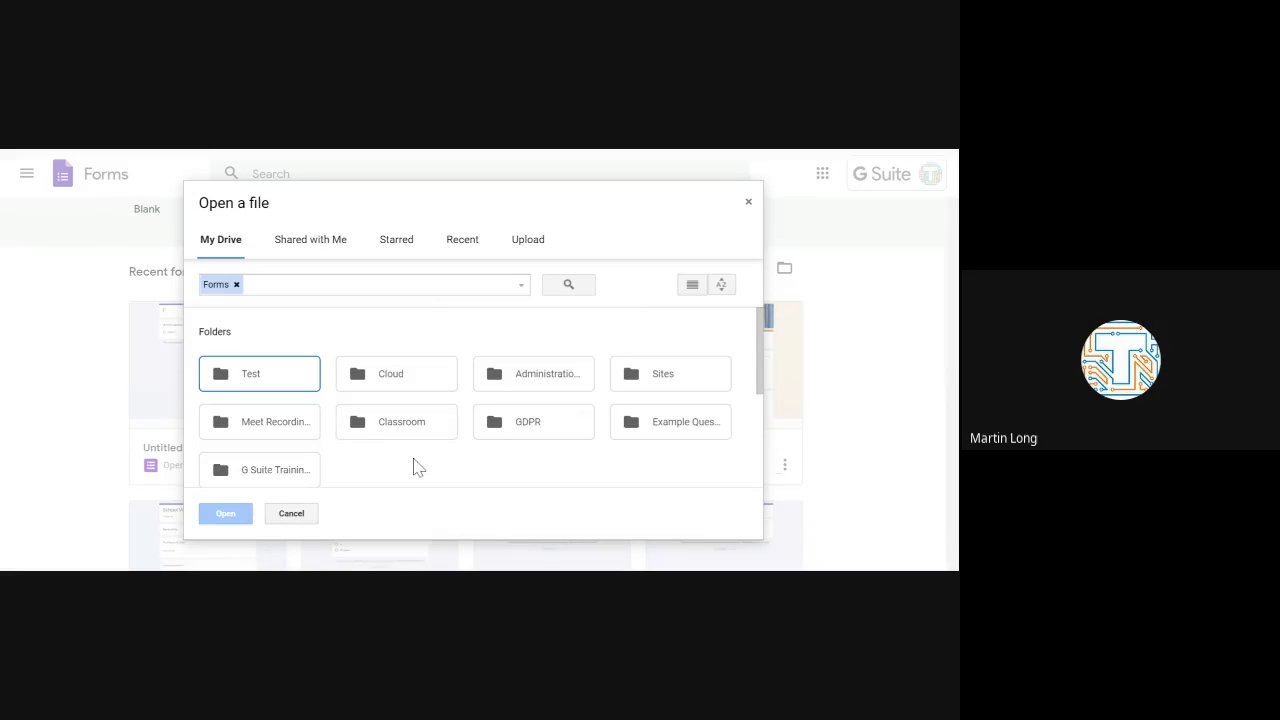
pyautogui.click(752, 204)
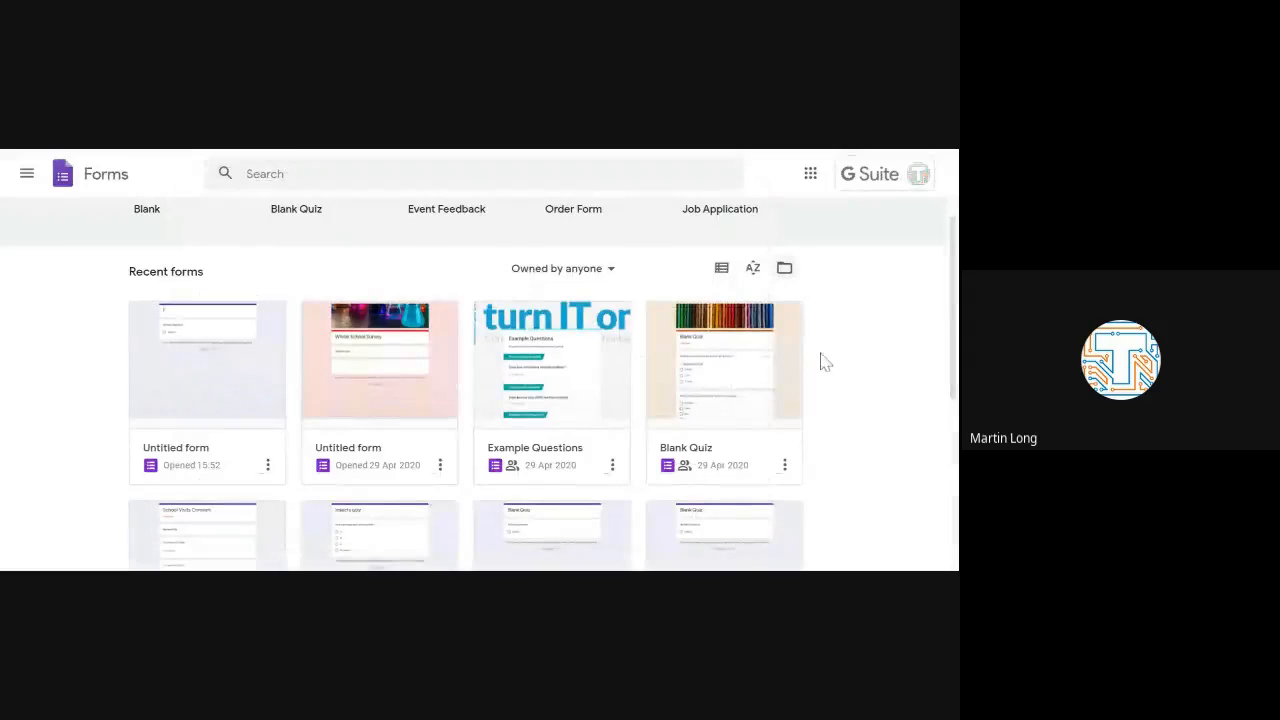
# Create a blank quiz and mark Option 1 as the correct answer in the untitled question's answer key.
pyautogui.scroll(3, 383, 340)
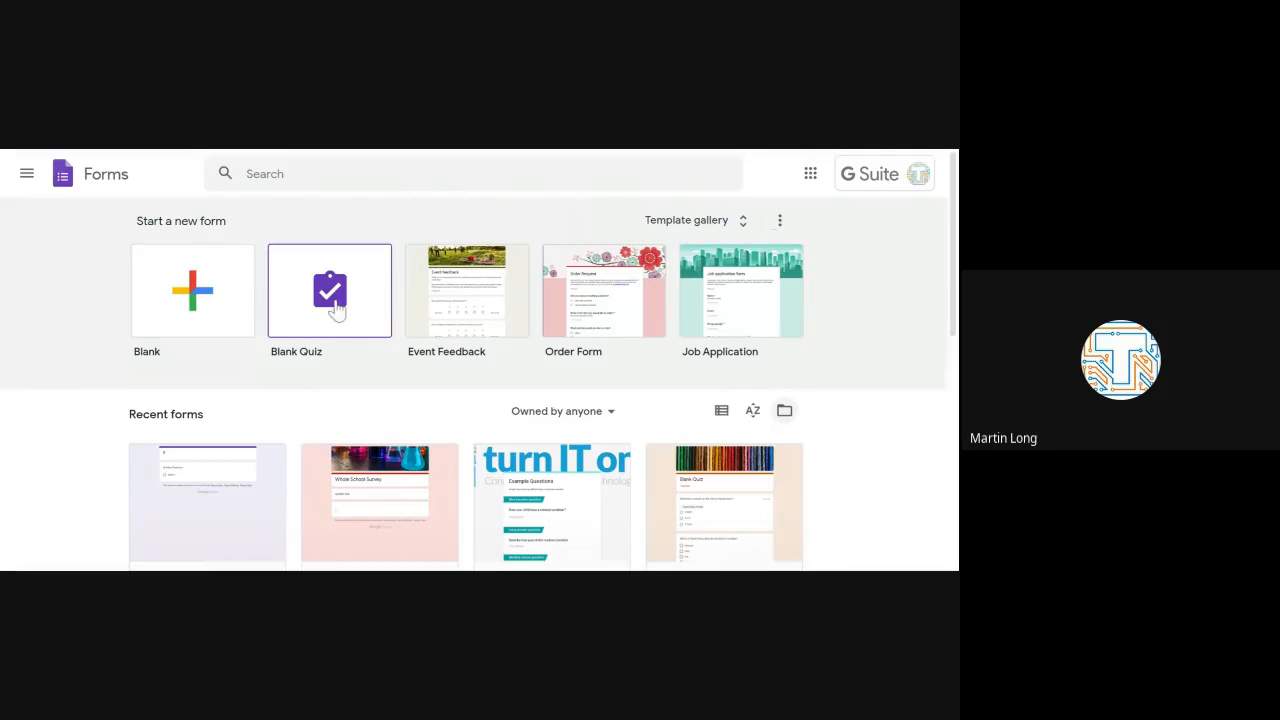
pyautogui.click(338, 312)
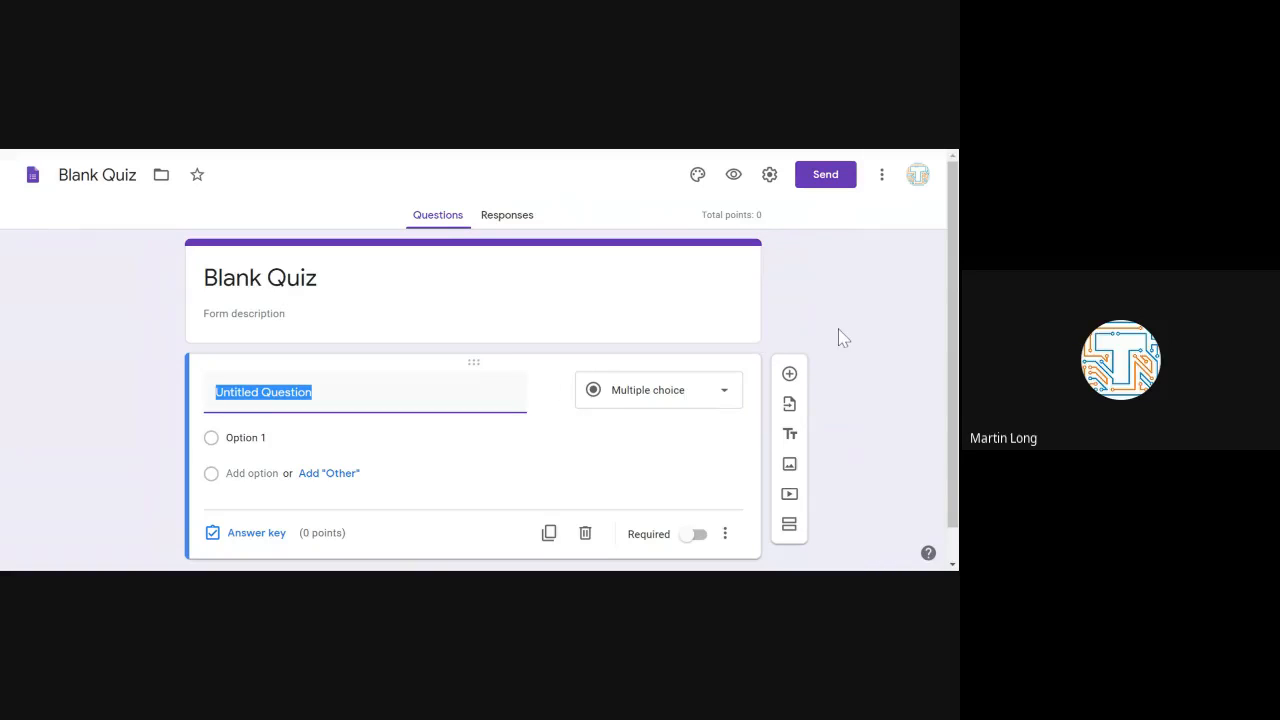
pyautogui.scroll(-1, 840, 338)
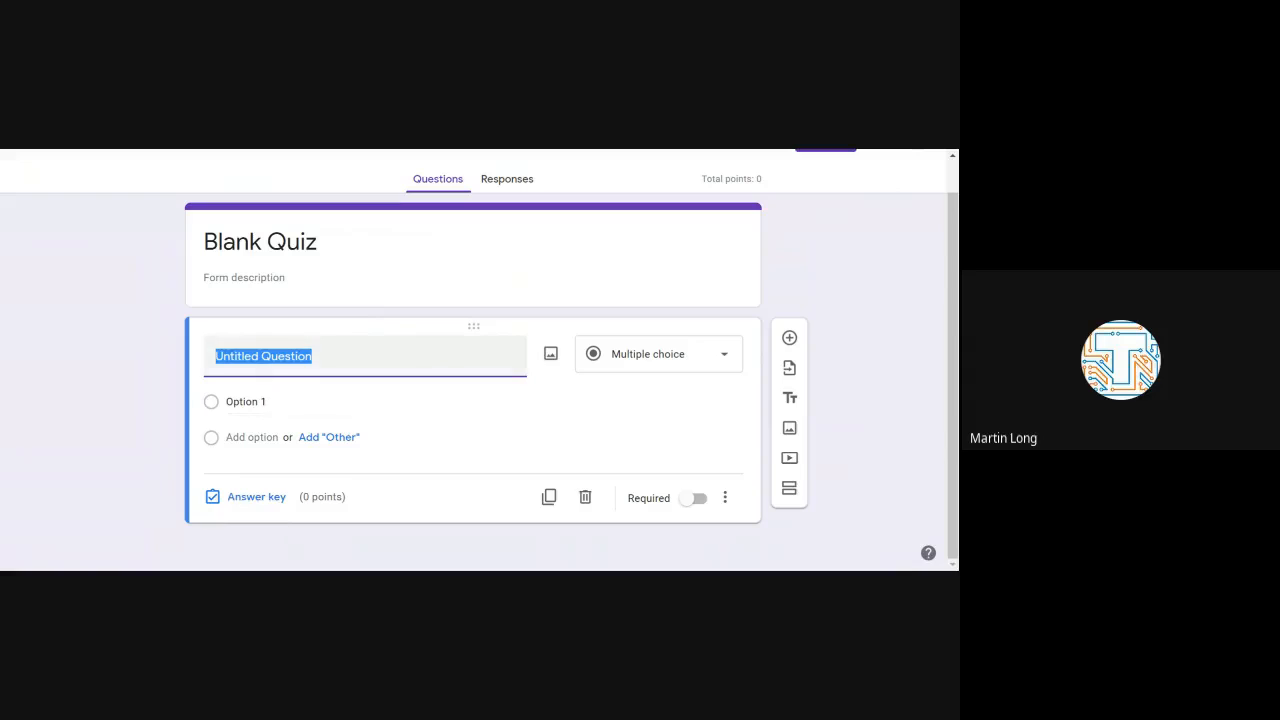
pyautogui.click(238, 504)
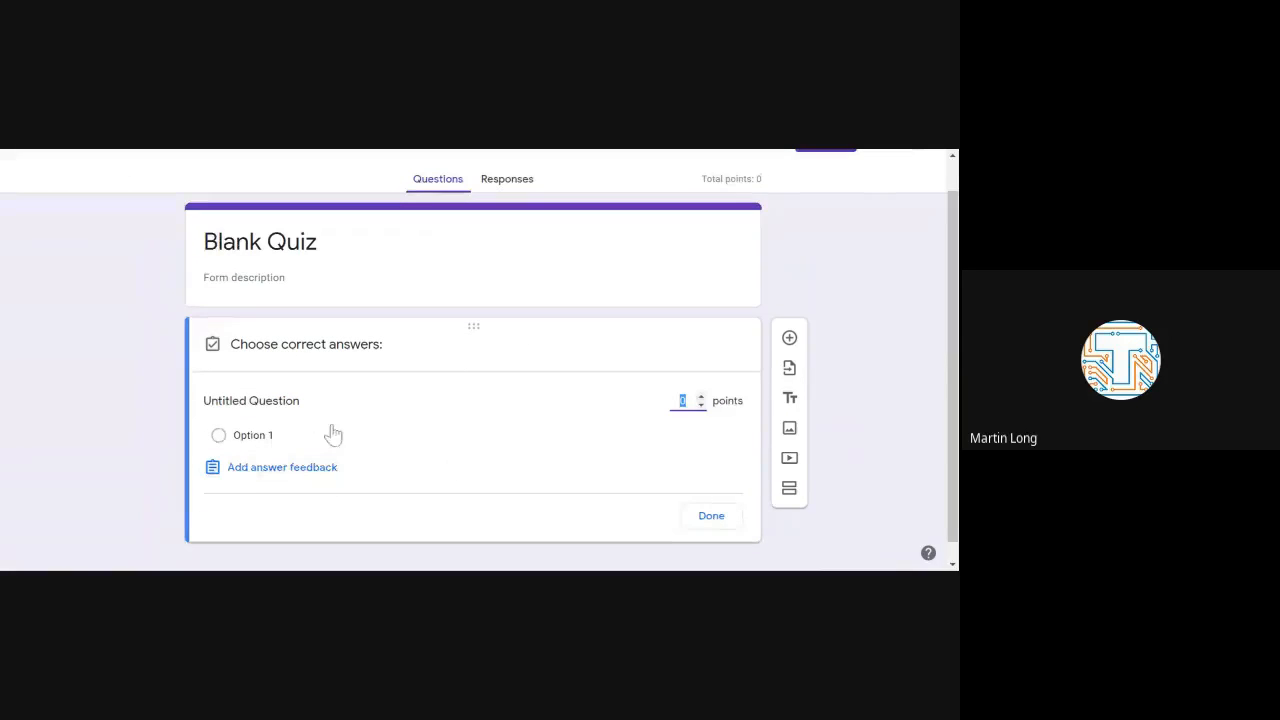
pyautogui.click(345, 443)
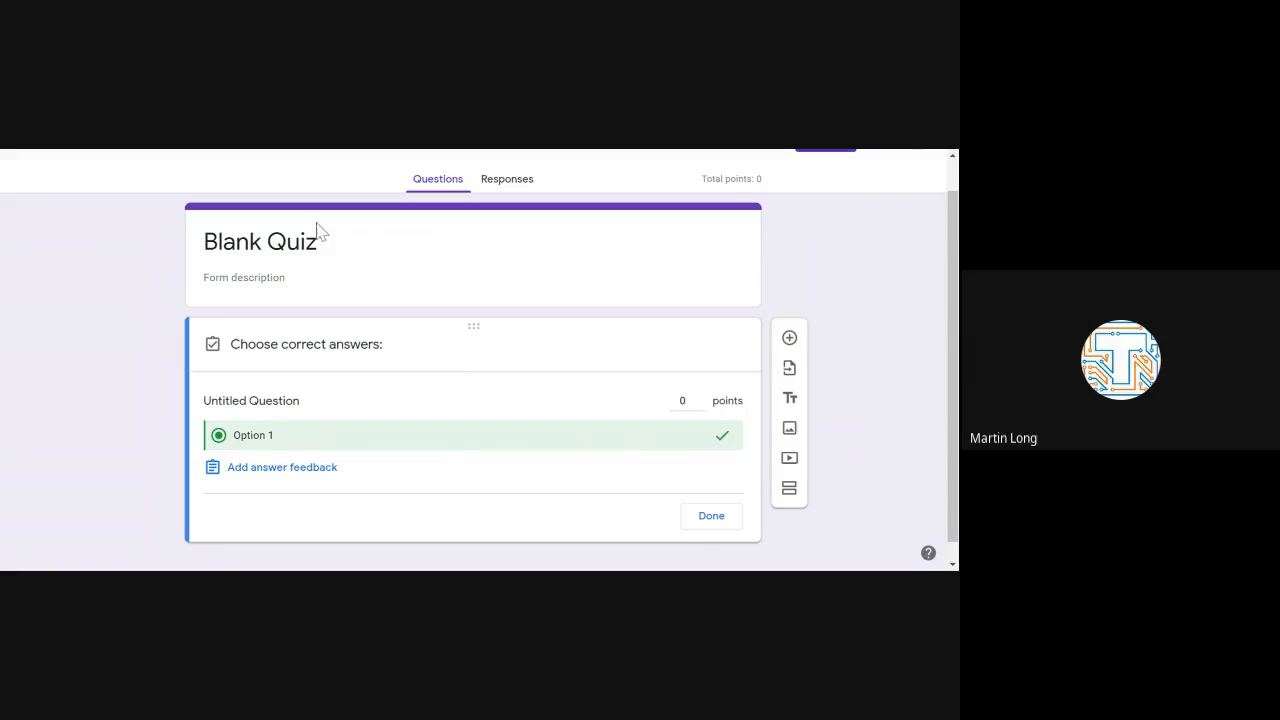
# Return to the Forms home page and open the Whole School Survey form to view its sections.
pyautogui.scroll(1, 657, 306)
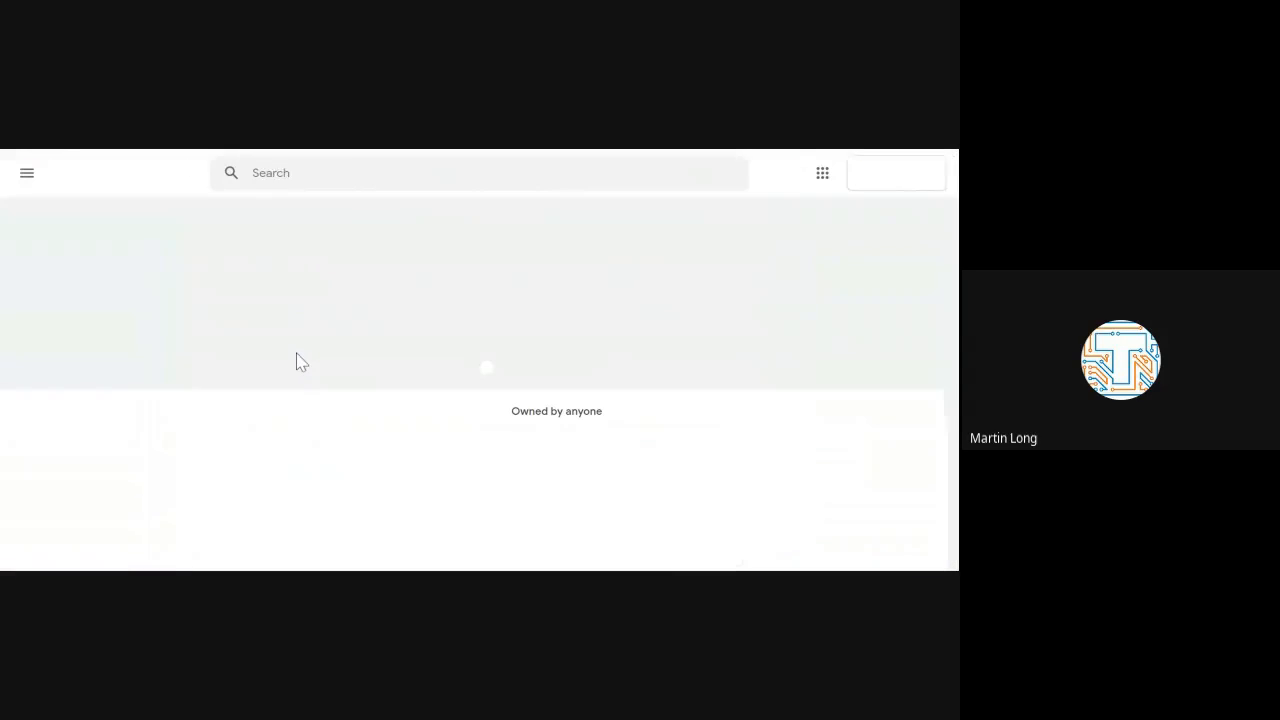
pyautogui.scroll(-3, 323, 389)
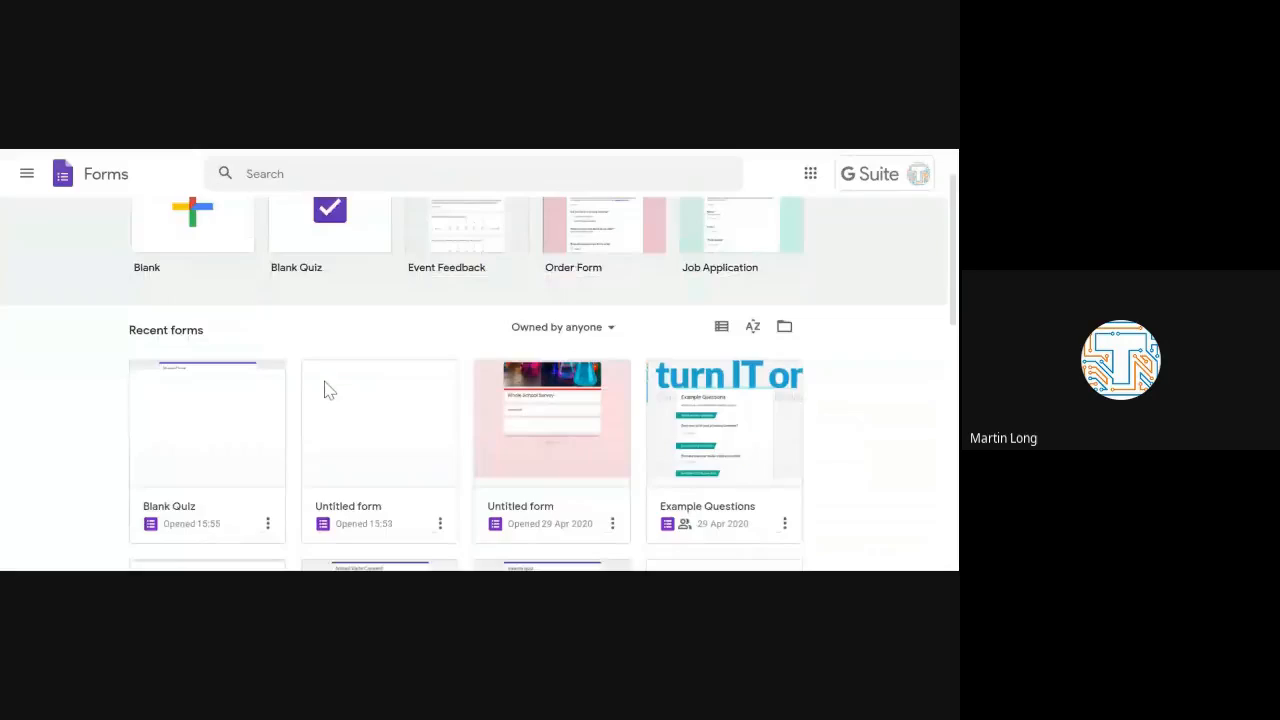
pyautogui.click(580, 408)
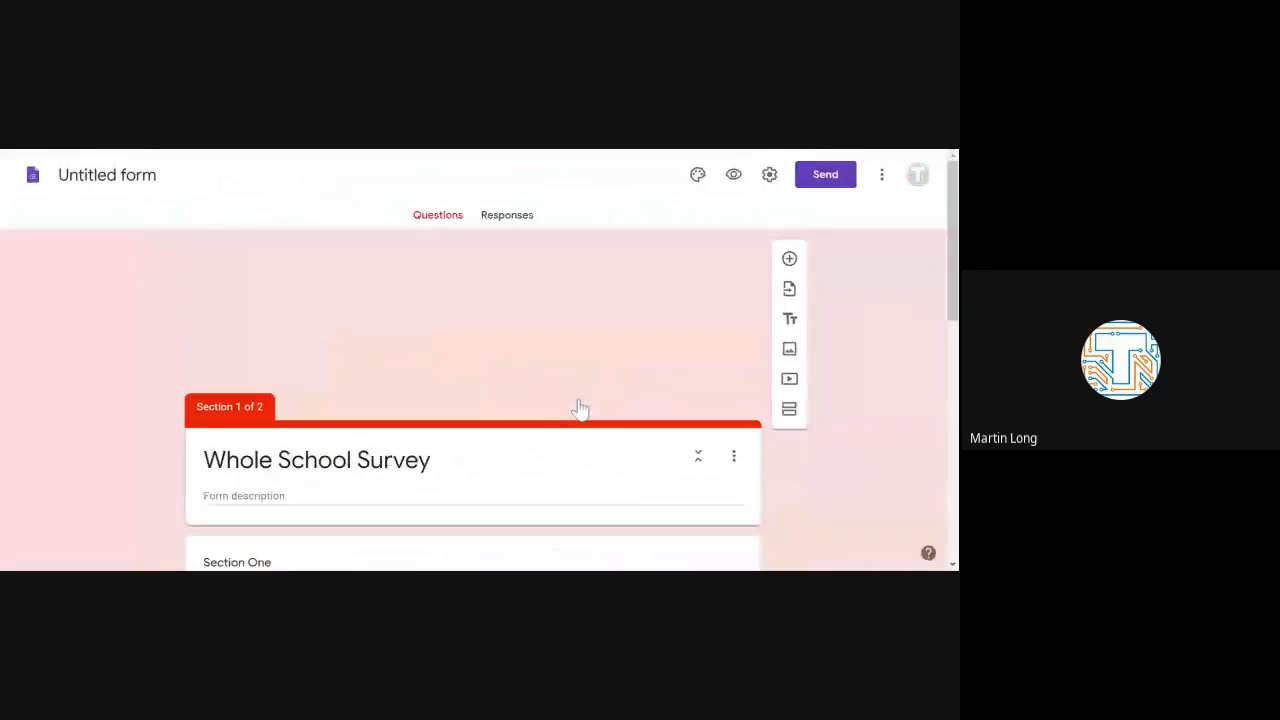
pyautogui.scroll(-2, 487, 435)
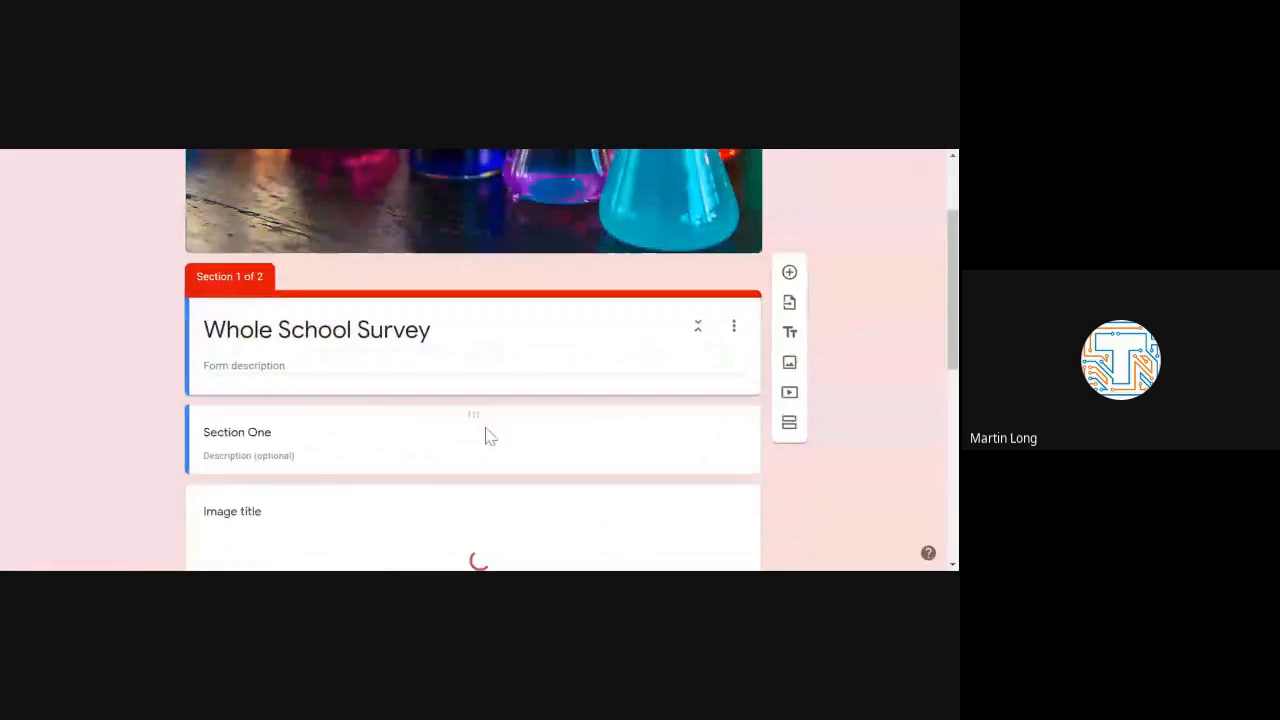
# Look through both sections of the Whole School Survey, including its image and the untitled questions, and return to the form's header.
pyautogui.scroll(2, 487, 435)
pyautogui.scroll(-3, 487, 435)
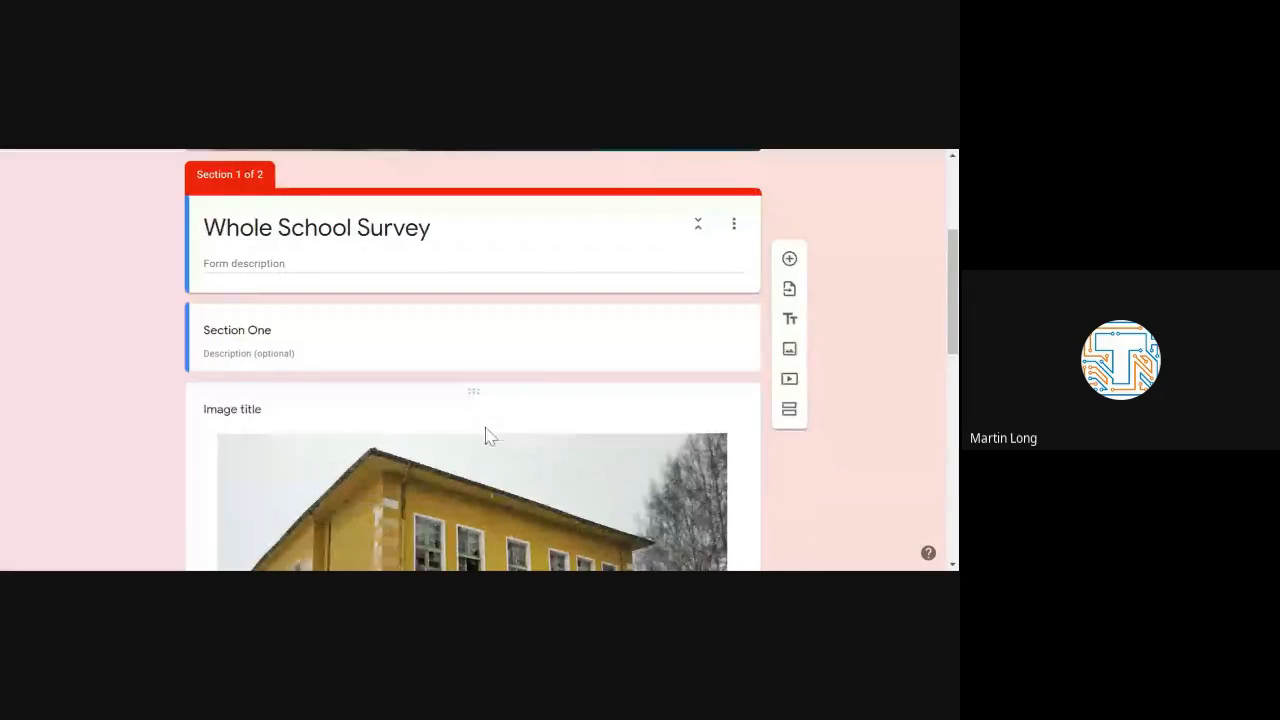
pyautogui.scroll(-1, 487, 435)
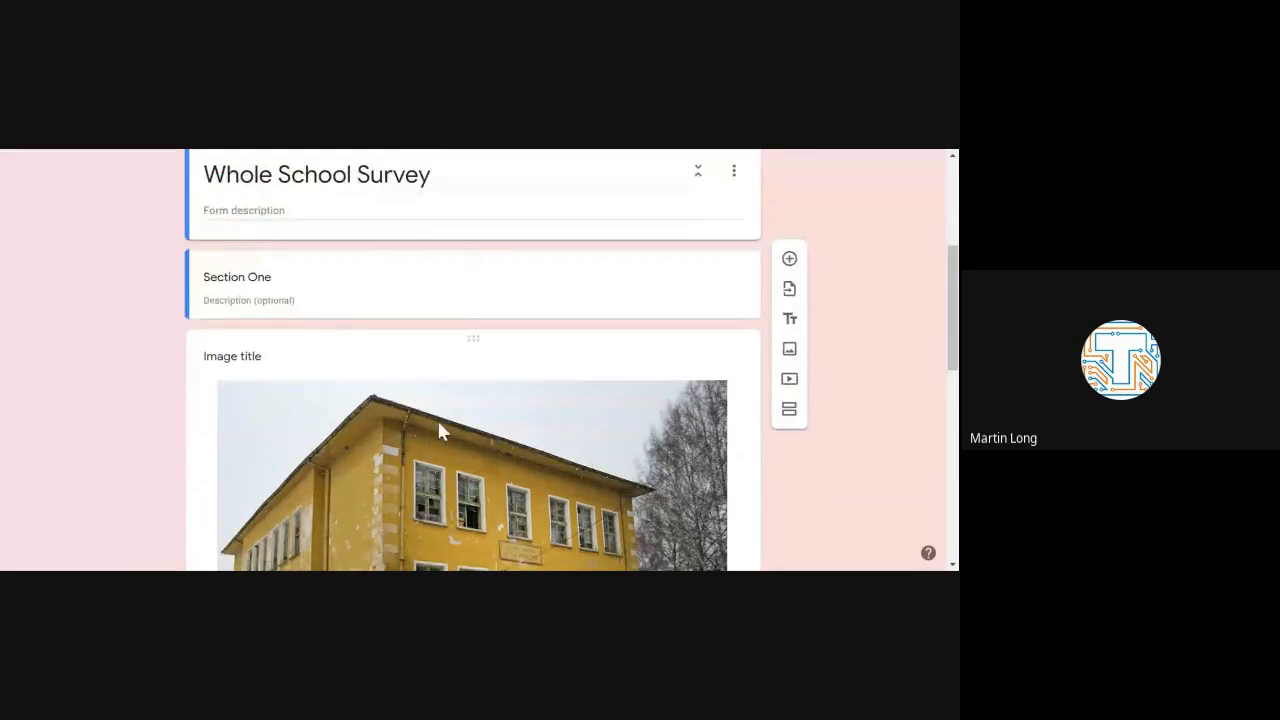
pyautogui.scroll(-2, 438, 429)
pyautogui.scroll(-1, 438, 429)
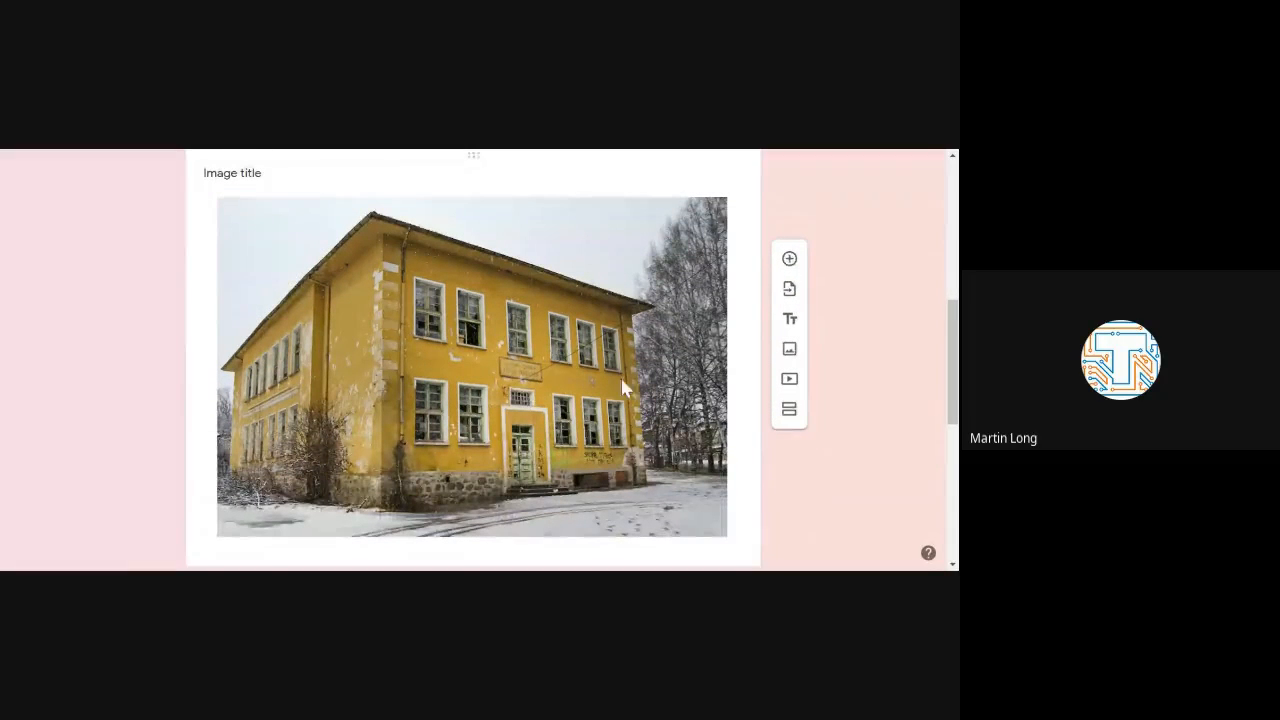
pyautogui.scroll(-1, 553, 447)
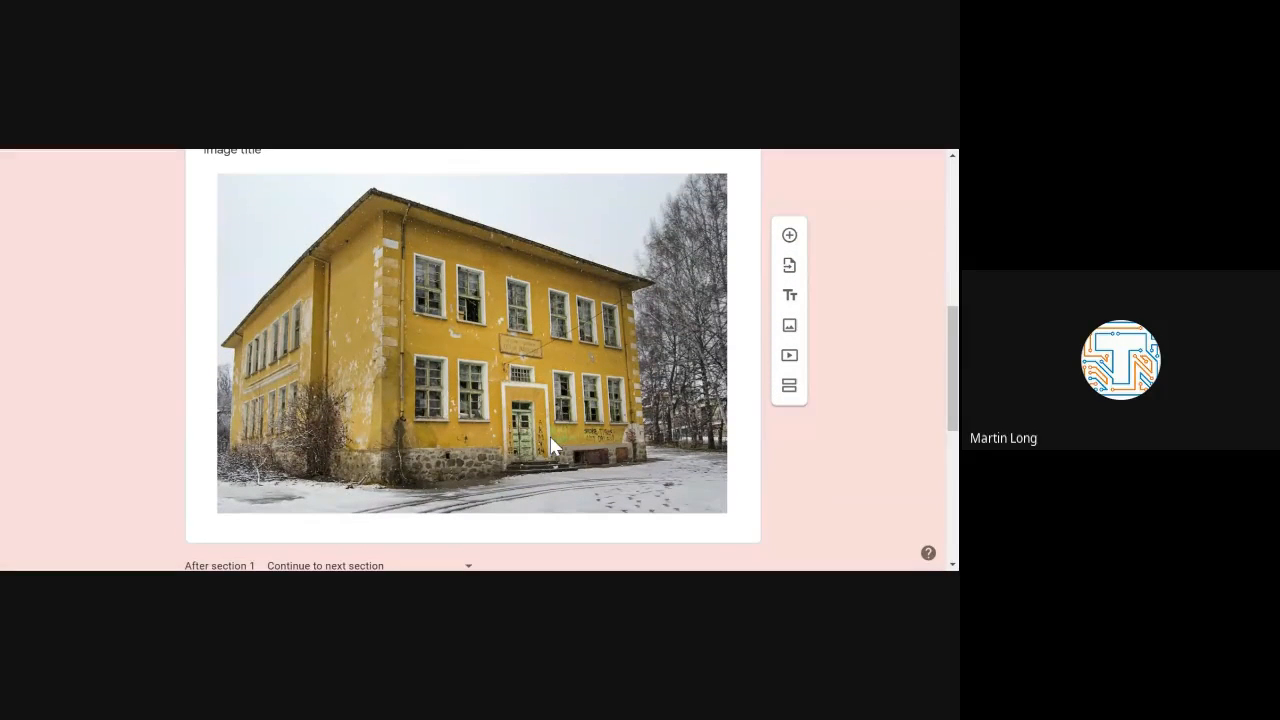
pyautogui.scroll(-4, 553, 447)
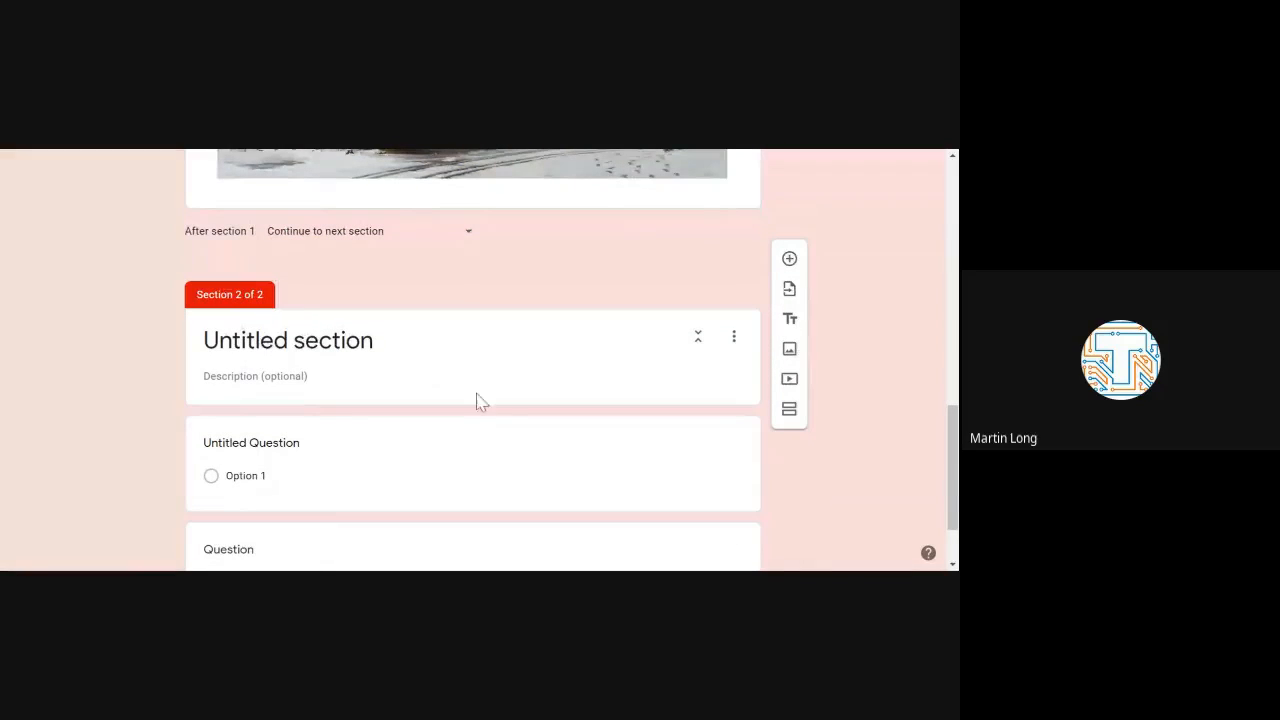
pyautogui.scroll(-1, 502, 401)
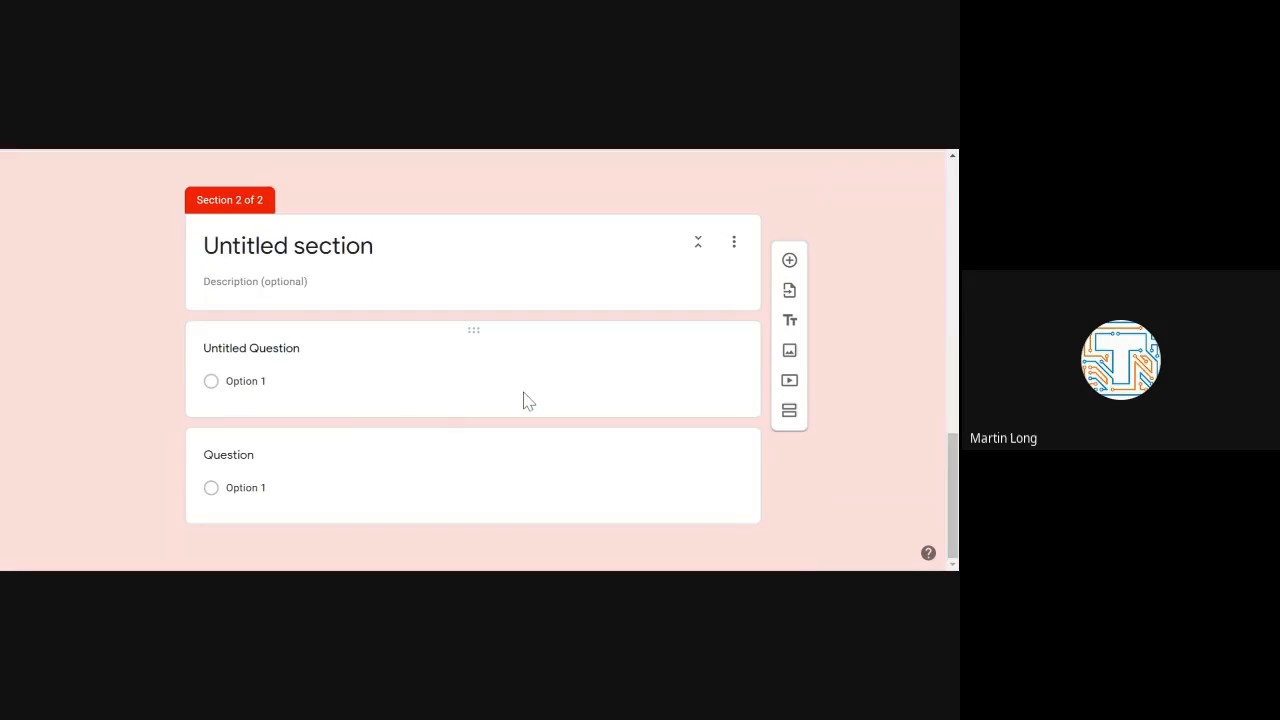
pyautogui.scroll(2, 523, 401)
pyautogui.scroll(8, 523, 393)
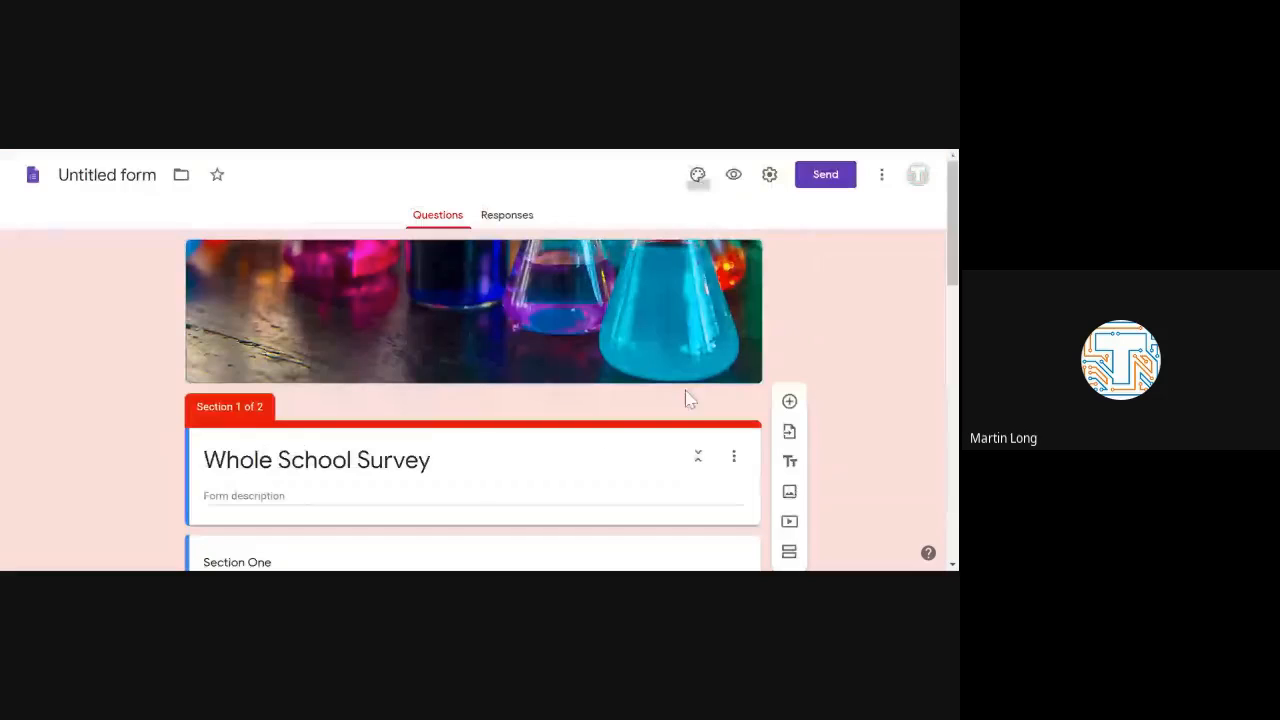
# Look through the survey's theme colours, background colours and font styles, close the theme options and preview the form.
pyautogui.click(698, 176)
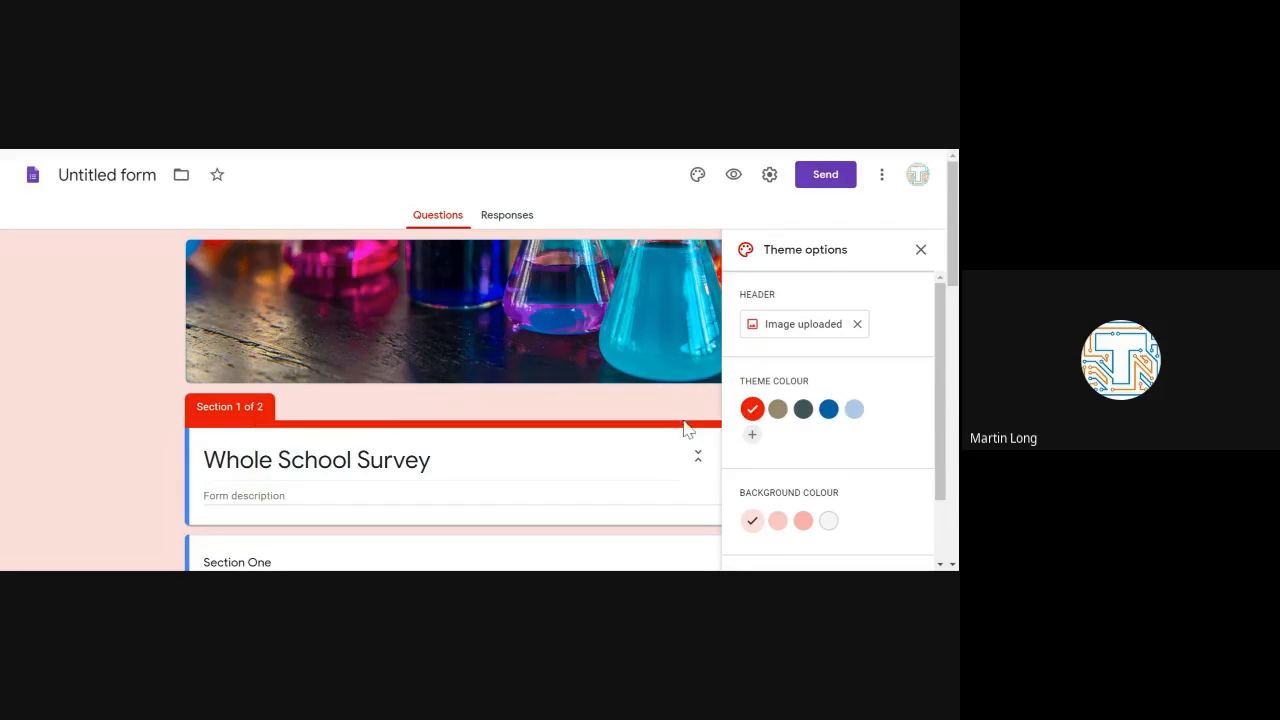
pyautogui.scroll(-1, 787, 437)
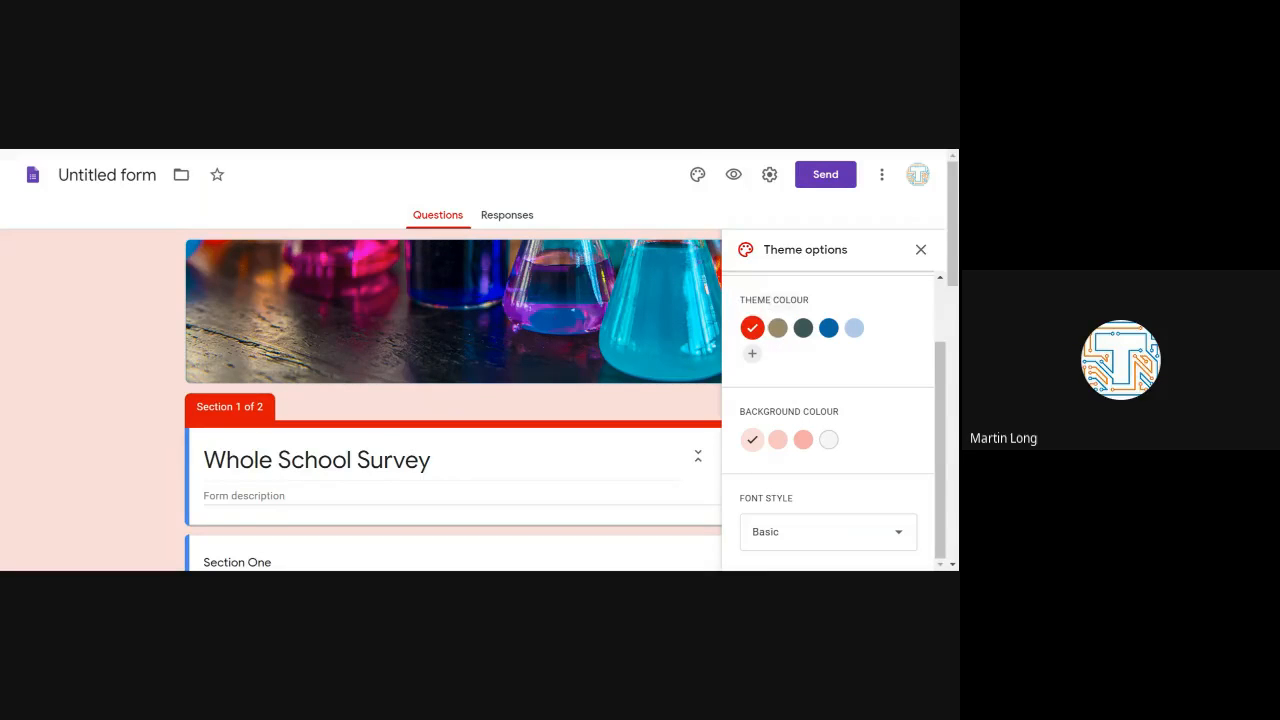
pyautogui.scroll(-1, 897, 468)
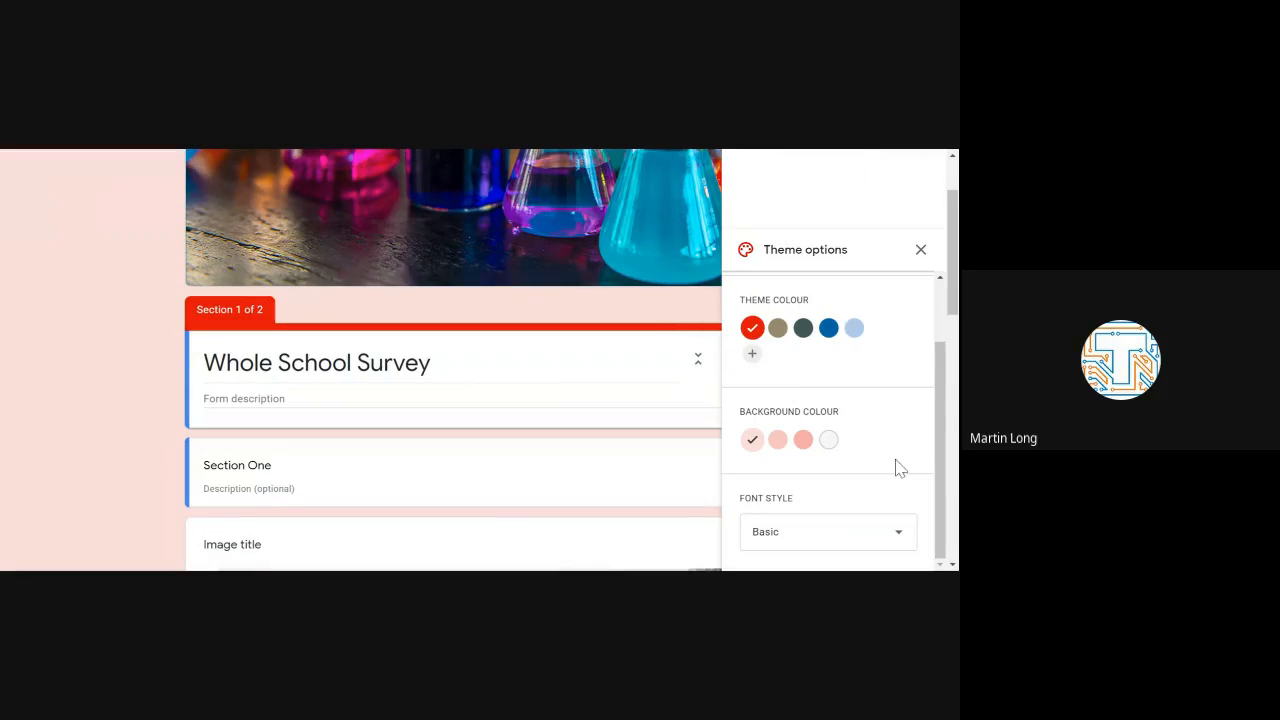
pyautogui.scroll(1, 897, 468)
pyautogui.scroll(-1, 897, 468)
pyautogui.click(903, 538)
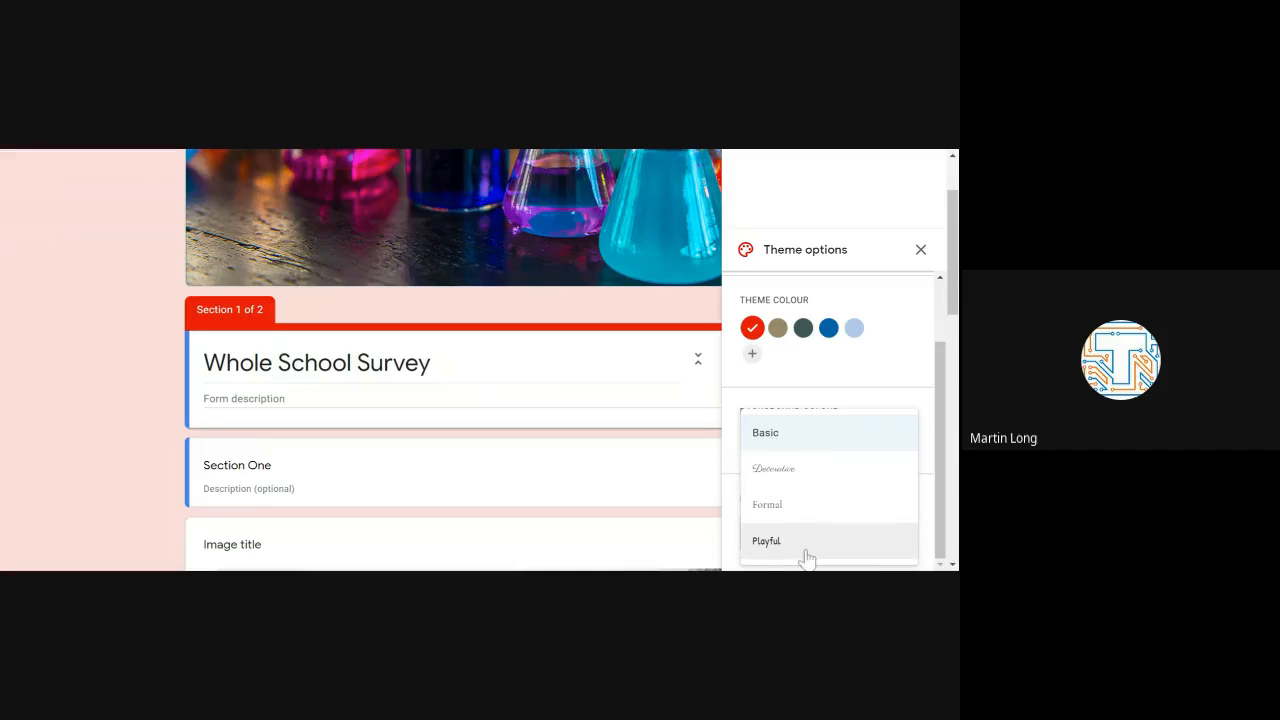
pyautogui.click(910, 368)
pyautogui.scroll(1, 910, 368)
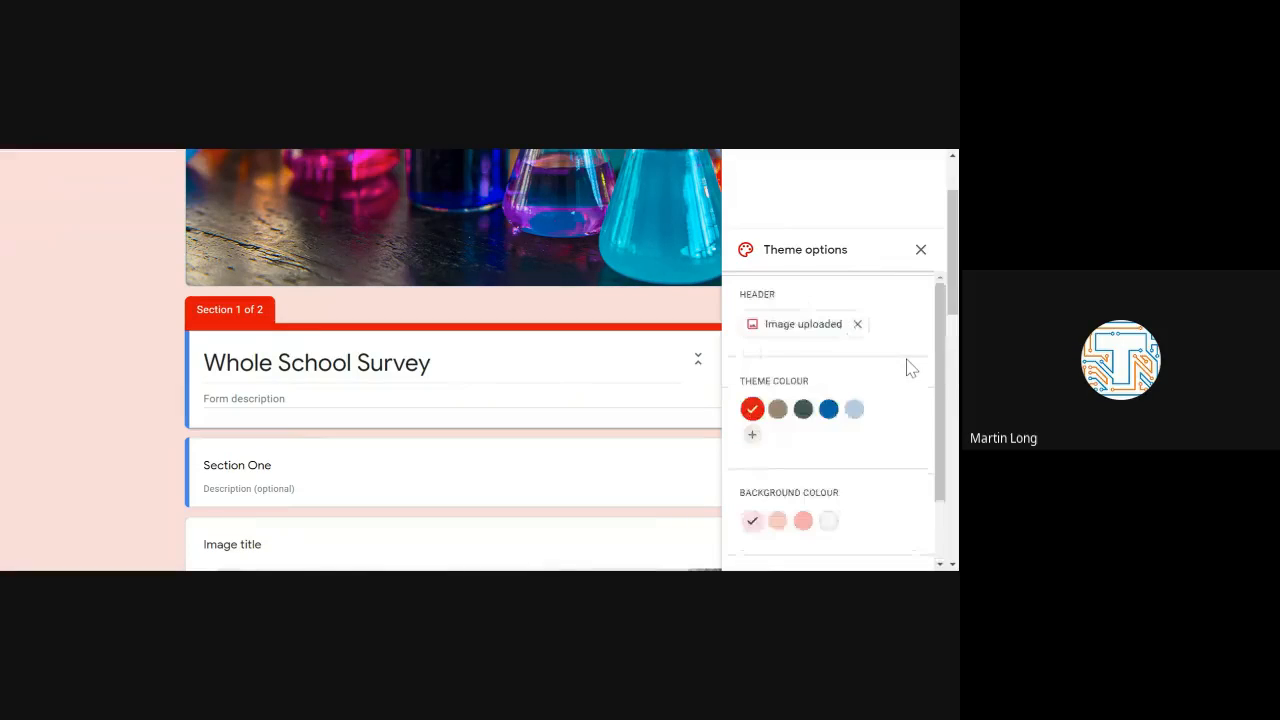
pyautogui.scroll(1, 545, 265)
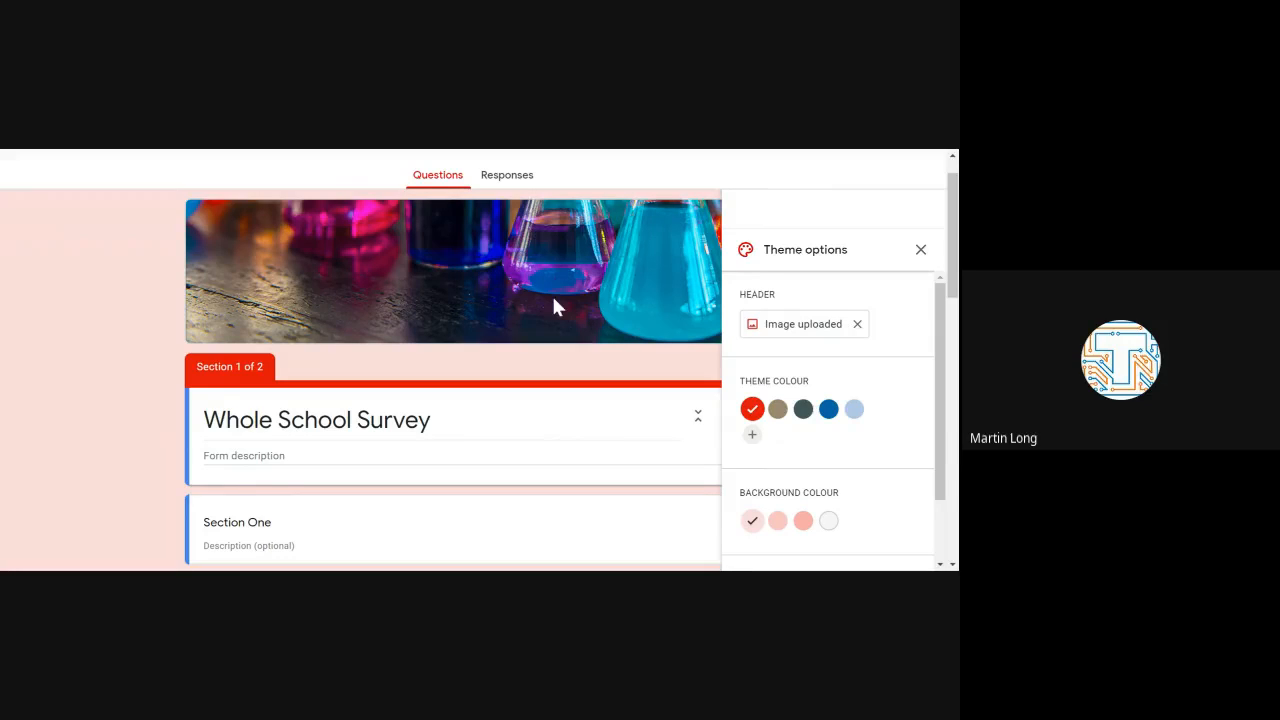
pyautogui.click(921, 250)
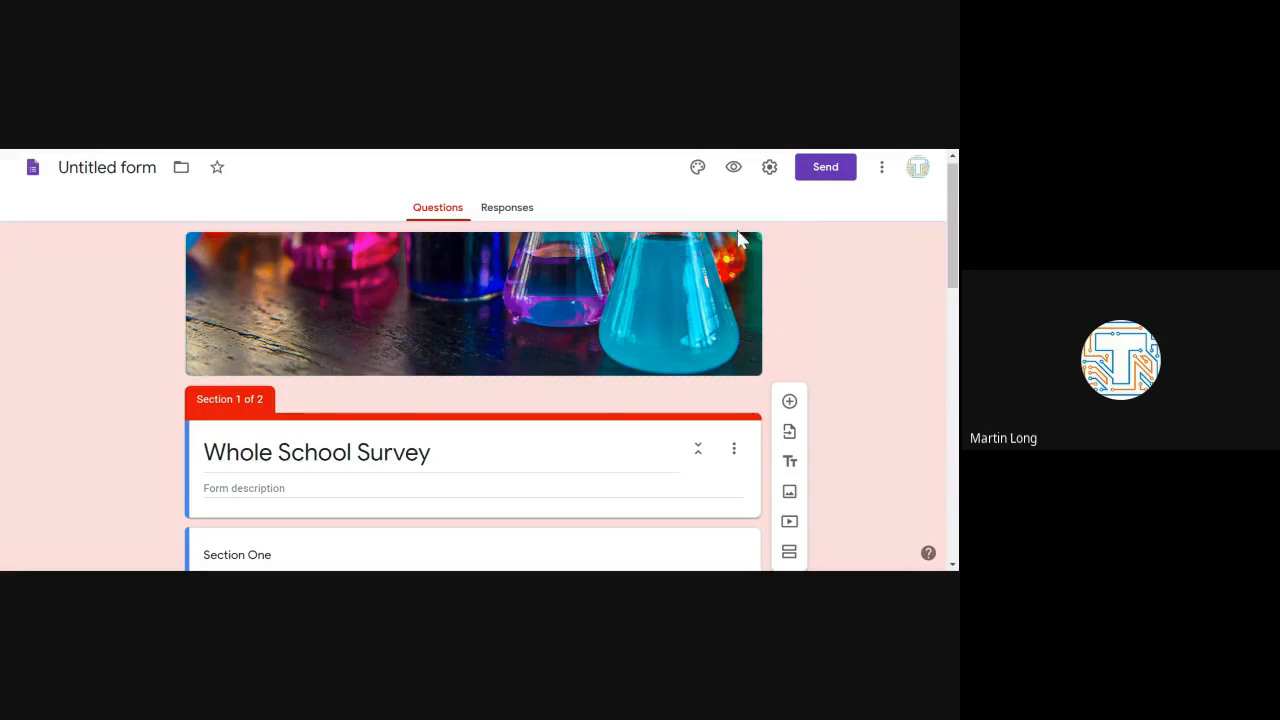
pyautogui.click(738, 178)
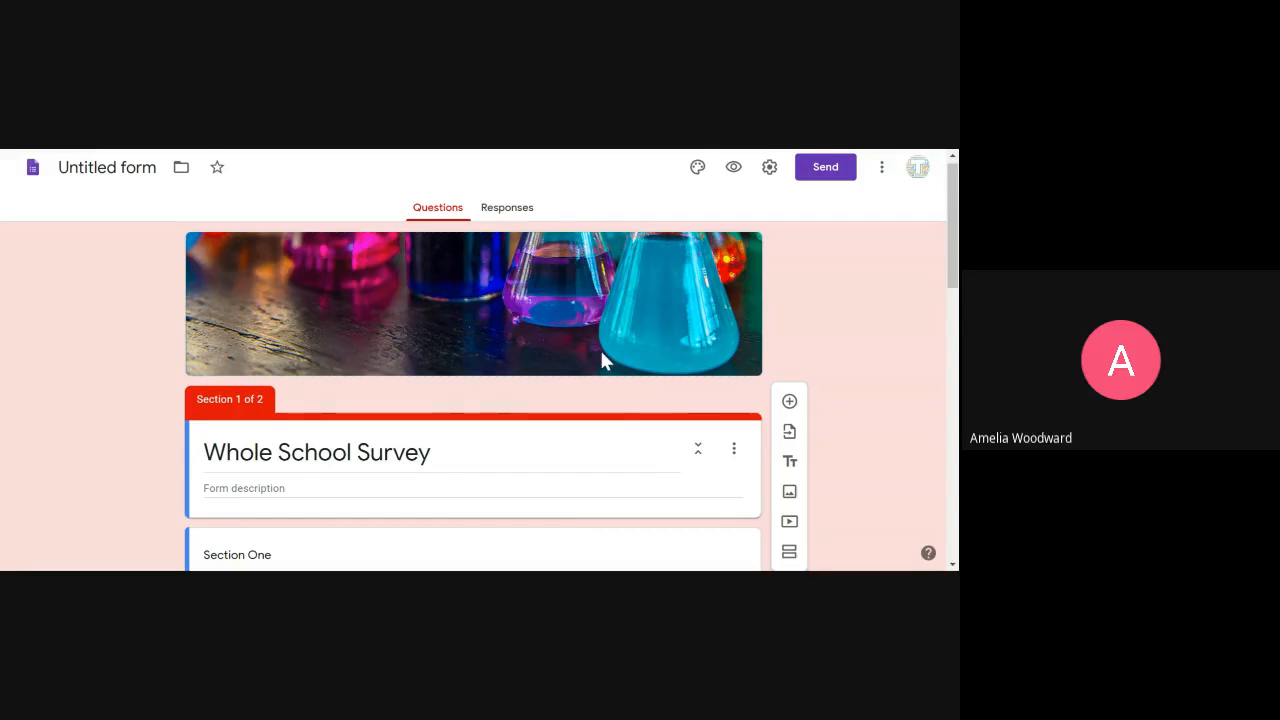
# Open the survey's sending options and look at the email recipient and message fields.
pyautogui.click(822, 170)
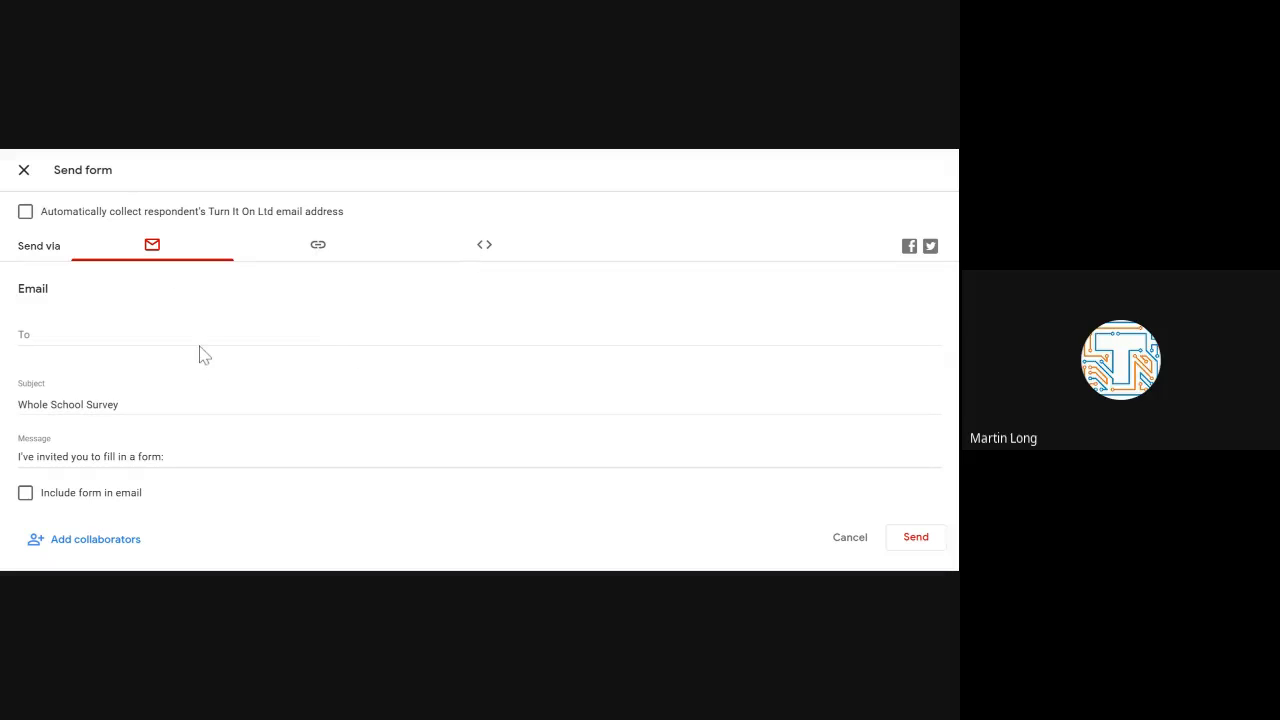
pyautogui.click(80, 335)
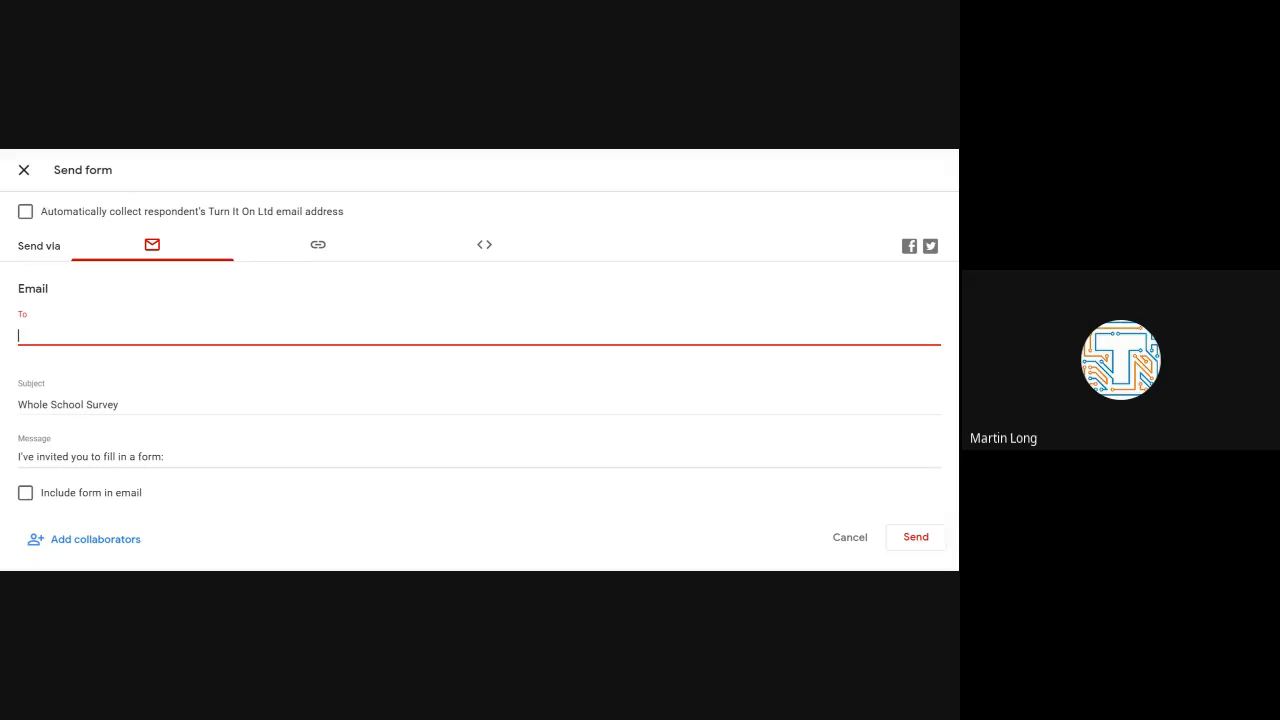
pyautogui.click(140, 459)
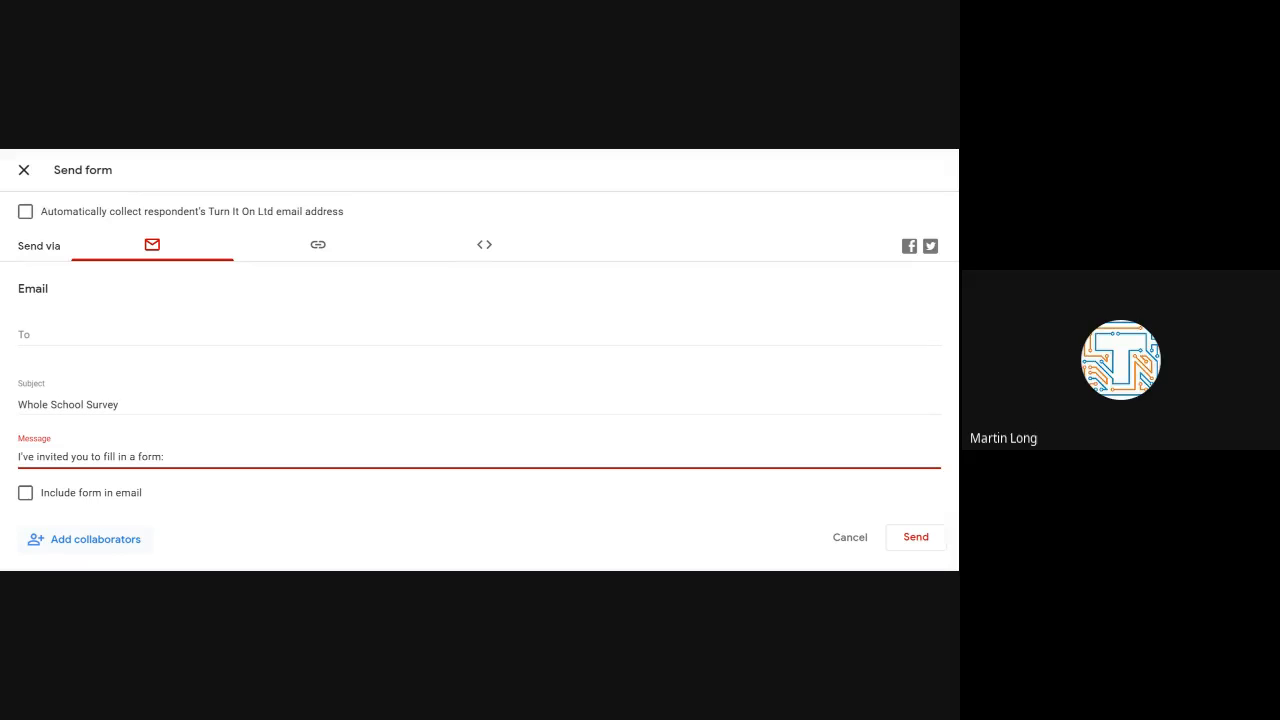
# Shorten the survey's sharing URL and copy the link.
pyautogui.click(323, 249)
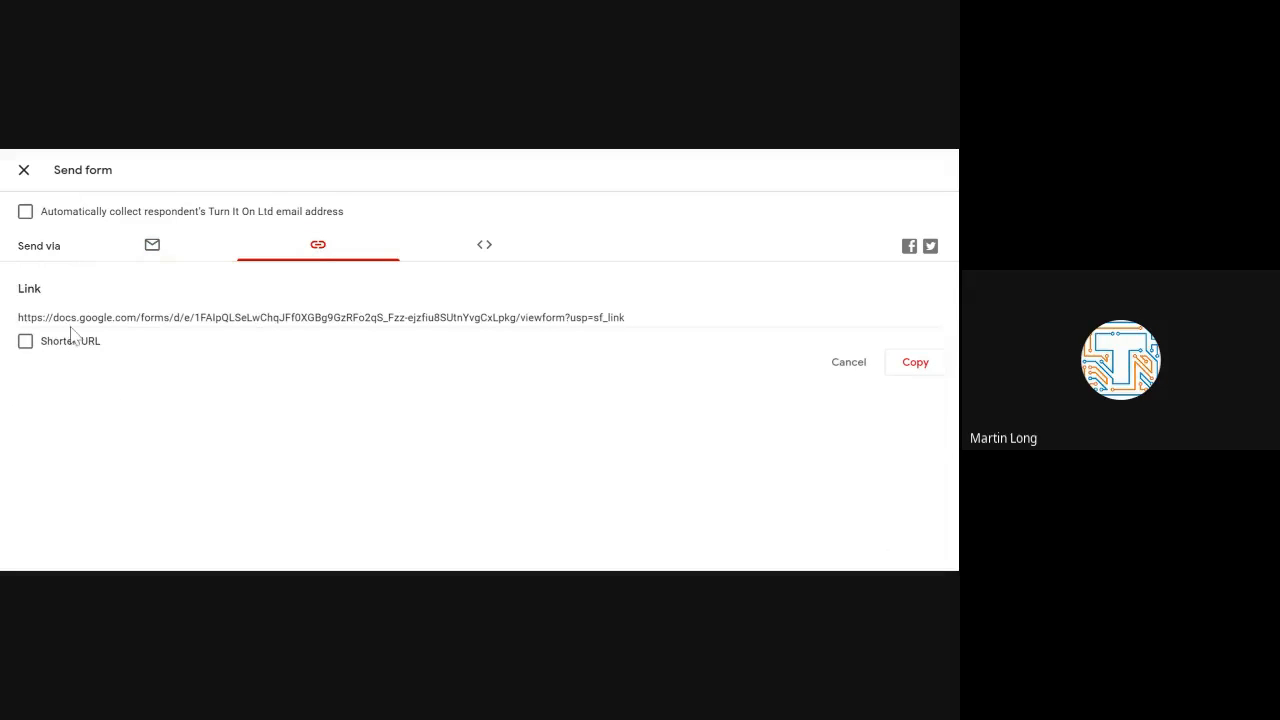
pyautogui.click(25, 343)
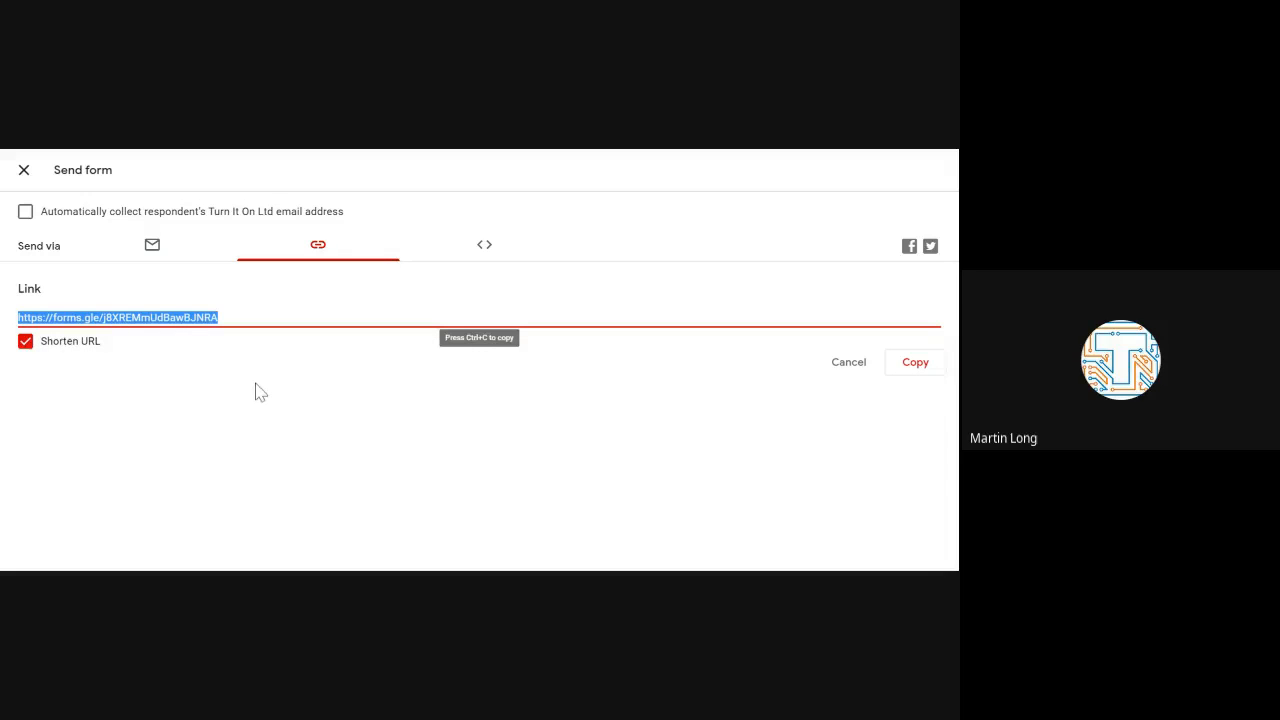
pyautogui.click(916, 366)
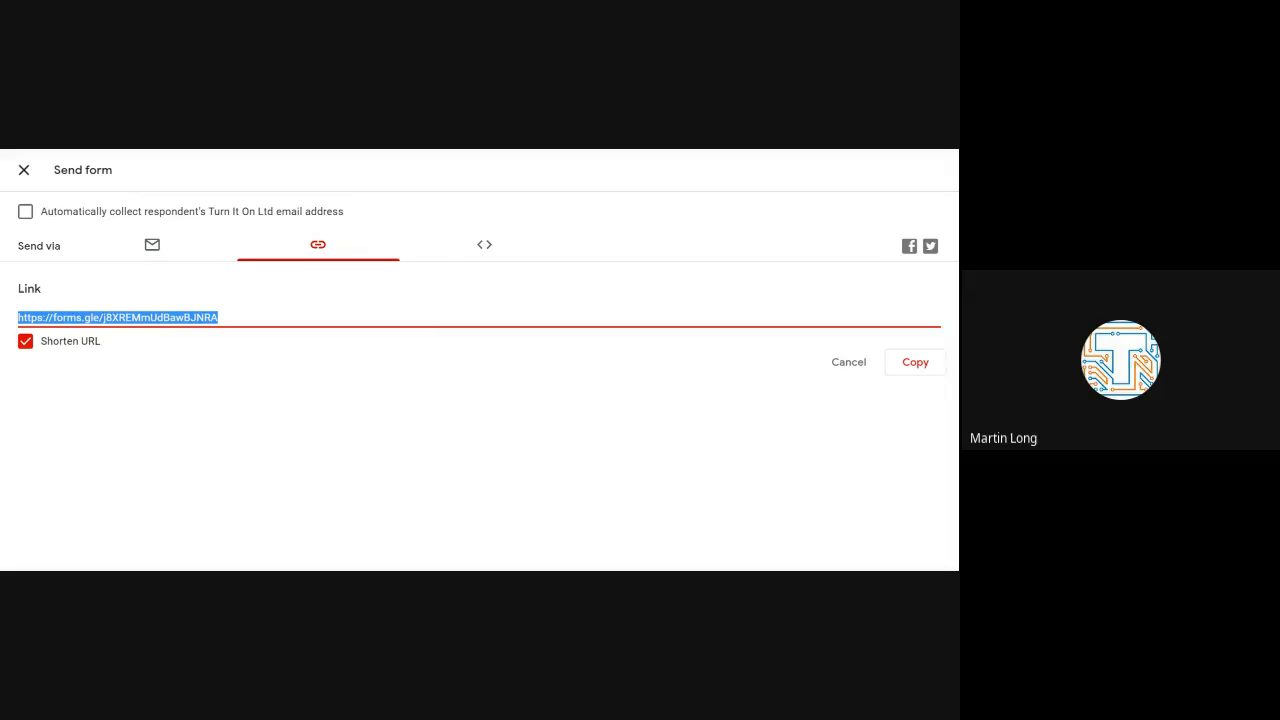
# Look at the survey's embed HTML code and its width setting, and close the sending options.
pyautogui.click(485, 258)
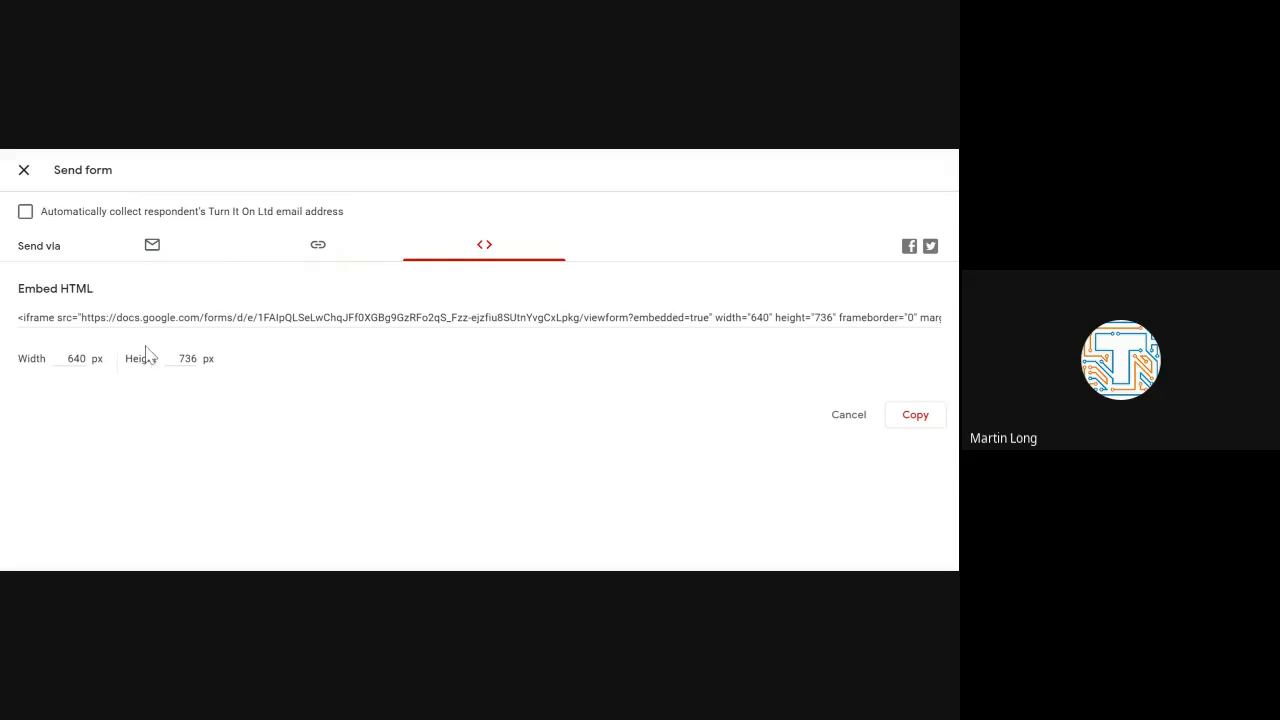
pyautogui.click(76, 360)
pyautogui.click(416, 315)
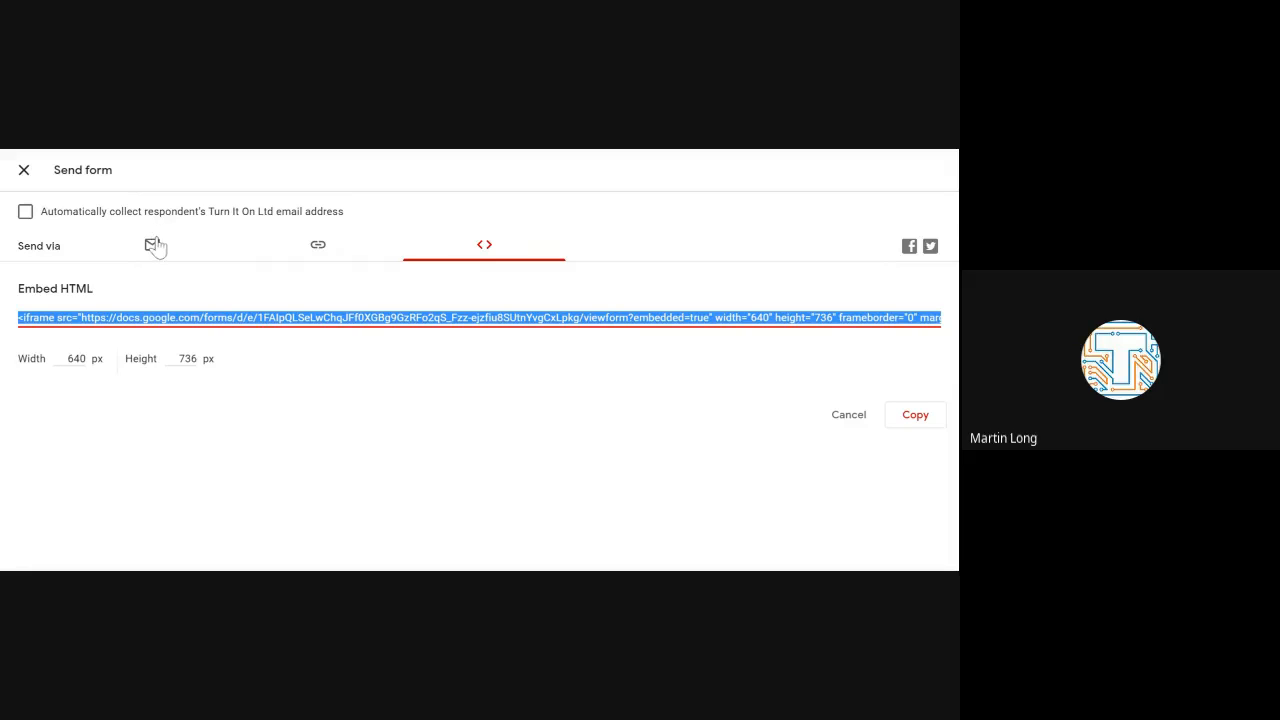
pyautogui.click(24, 171)
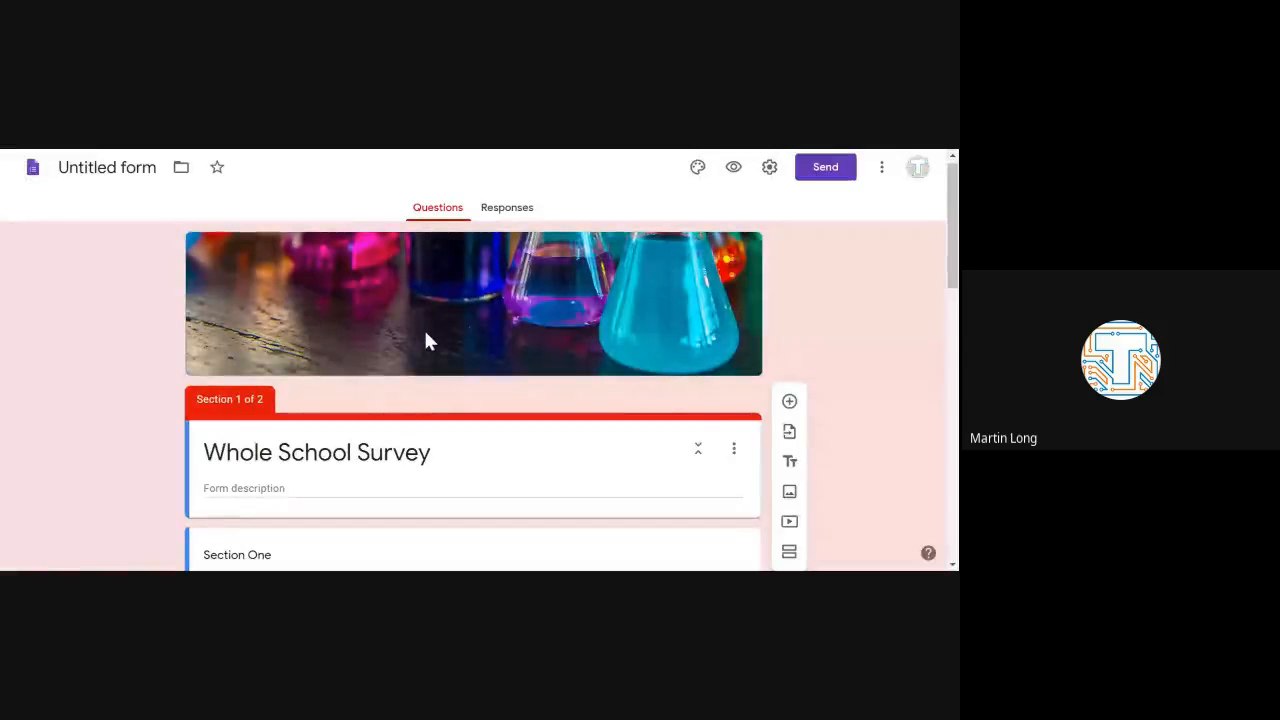
# Return to the Forms home page and open the Example Questions form at its first questions.
pyautogui.click(33, 176)
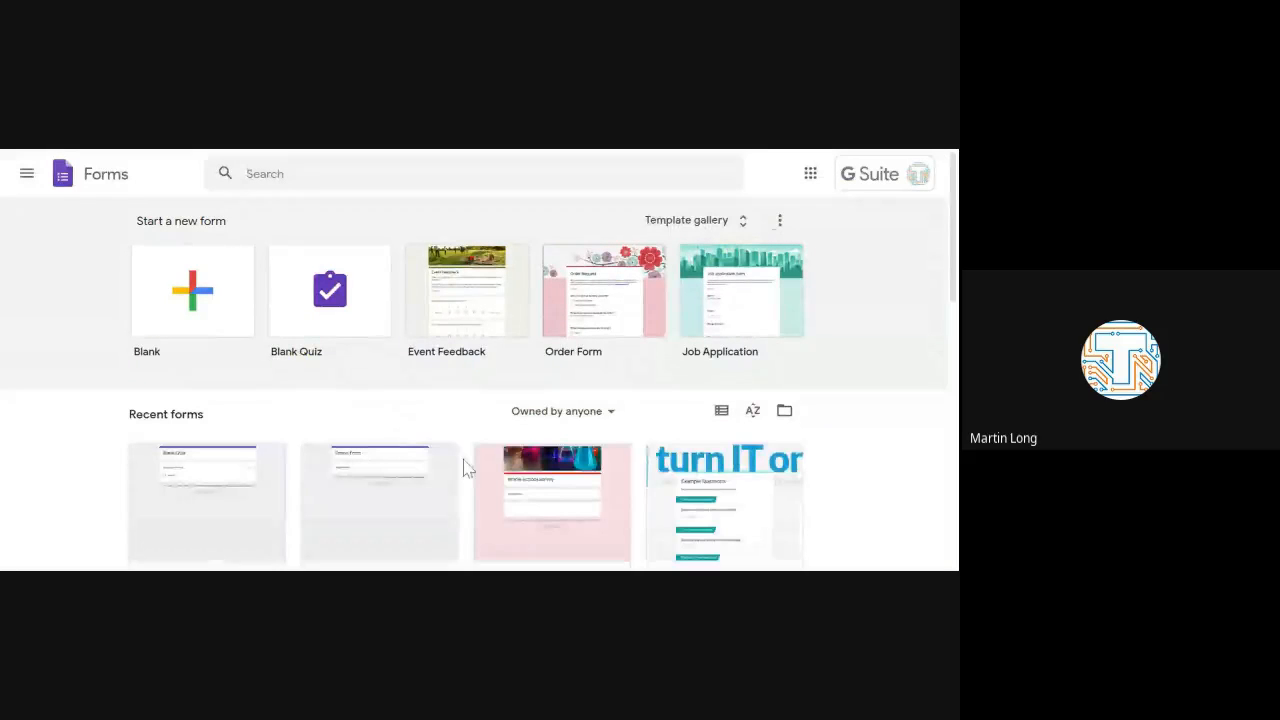
pyautogui.scroll(-3, 465, 470)
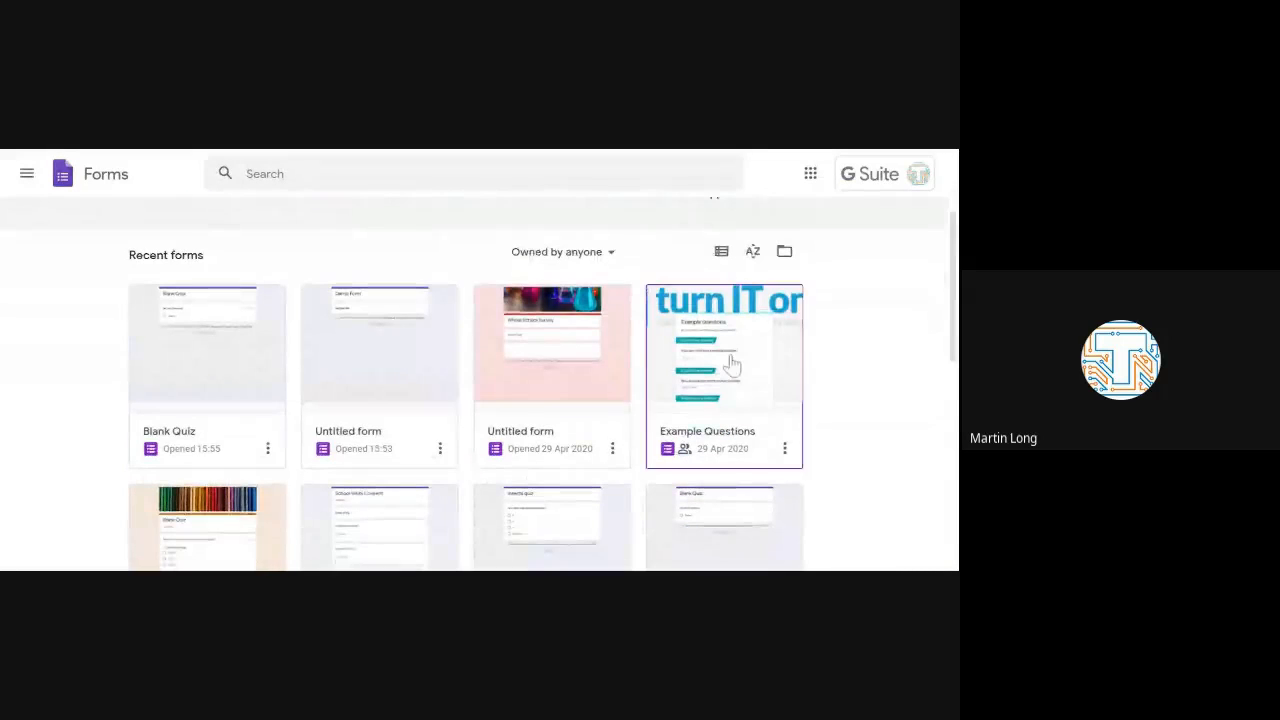
pyautogui.click(731, 365)
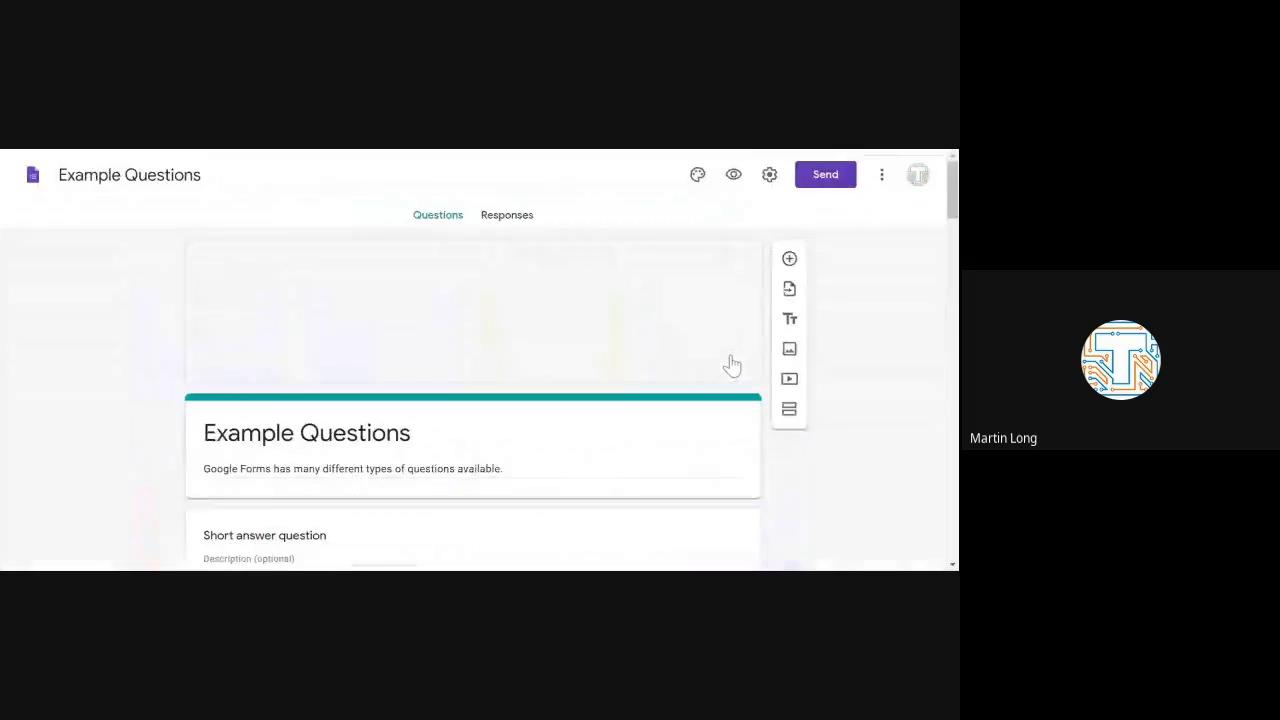
pyautogui.scroll(-5, 632, 398)
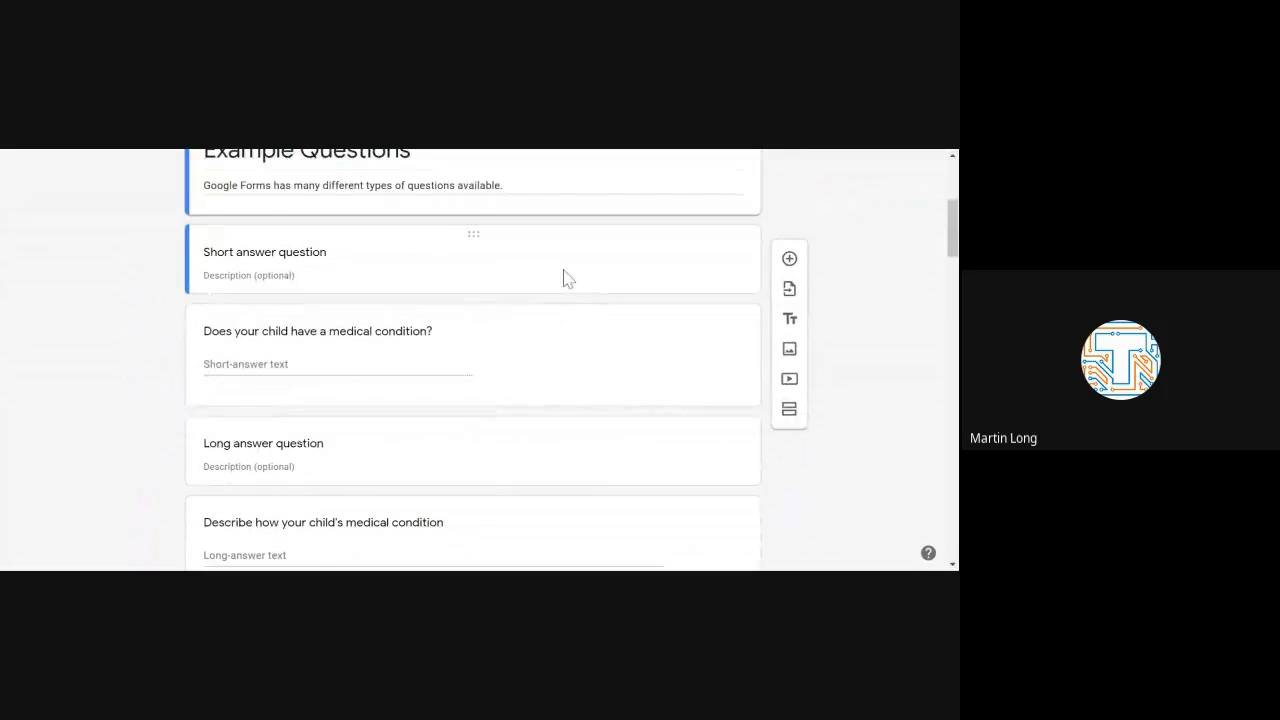
# Hide the description under the "Short answer question" title and show it again.
pyautogui.click(376, 272)
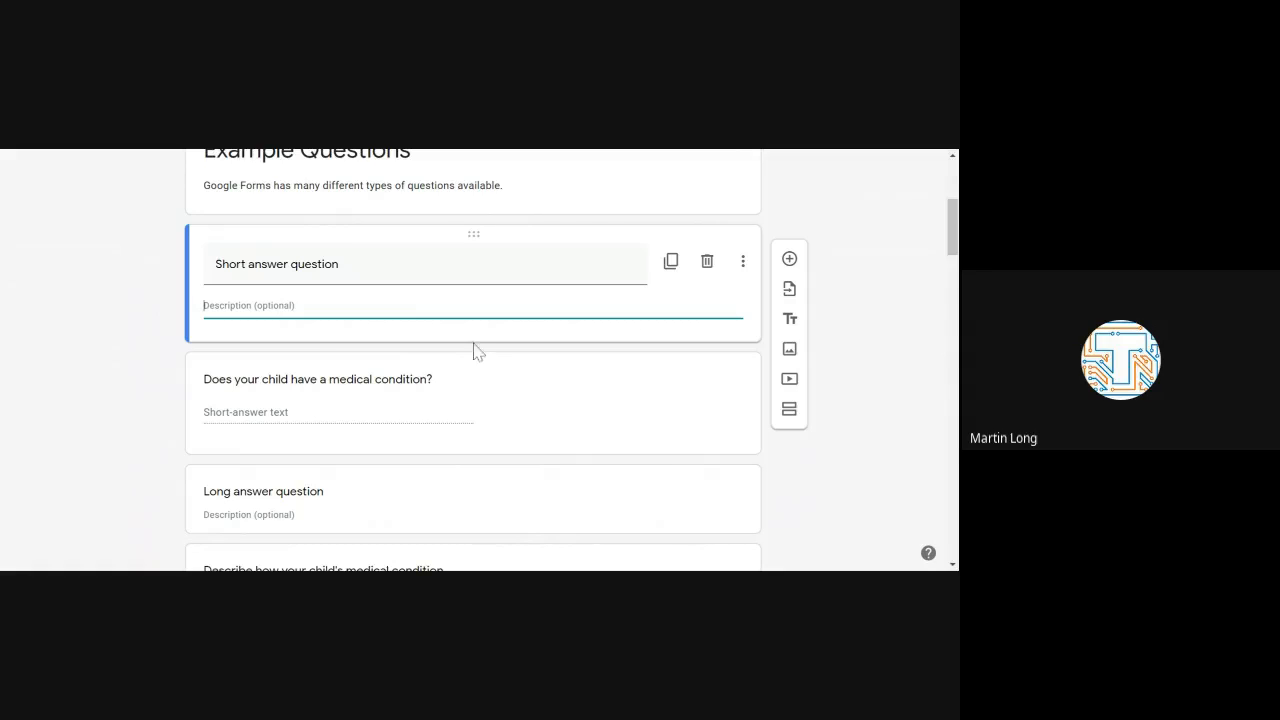
pyautogui.click(745, 266)
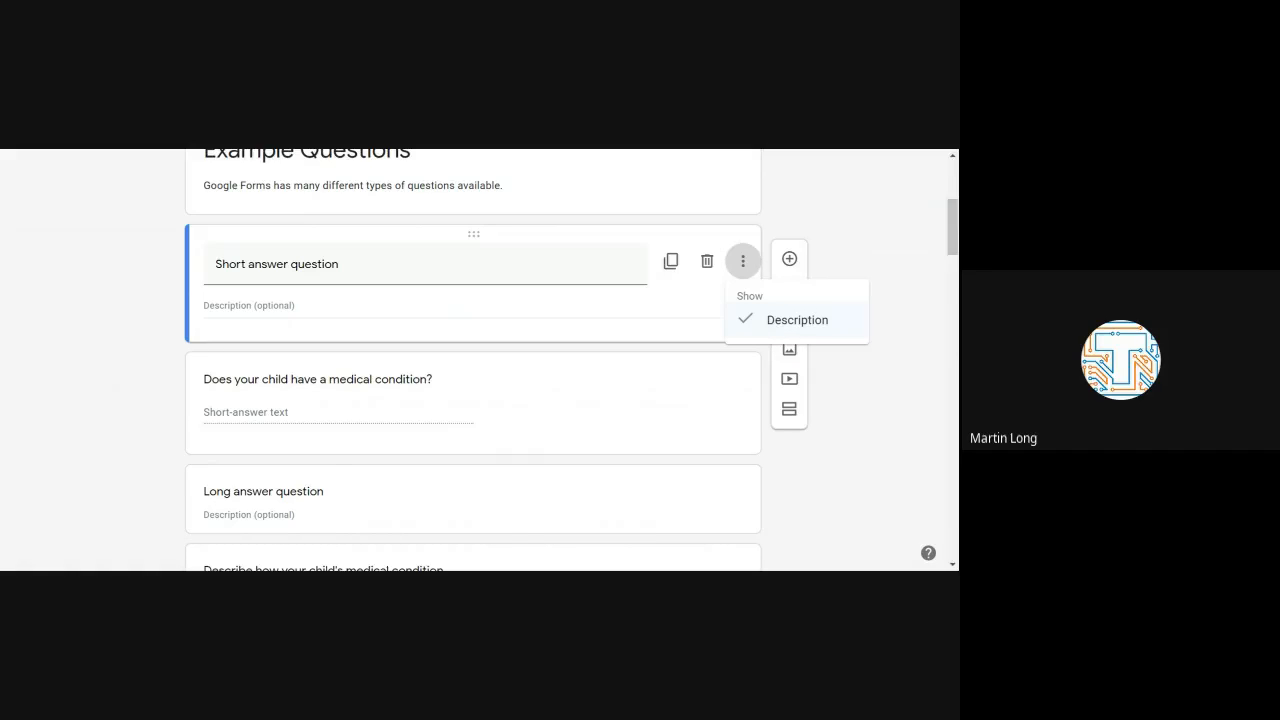
pyautogui.click(743, 328)
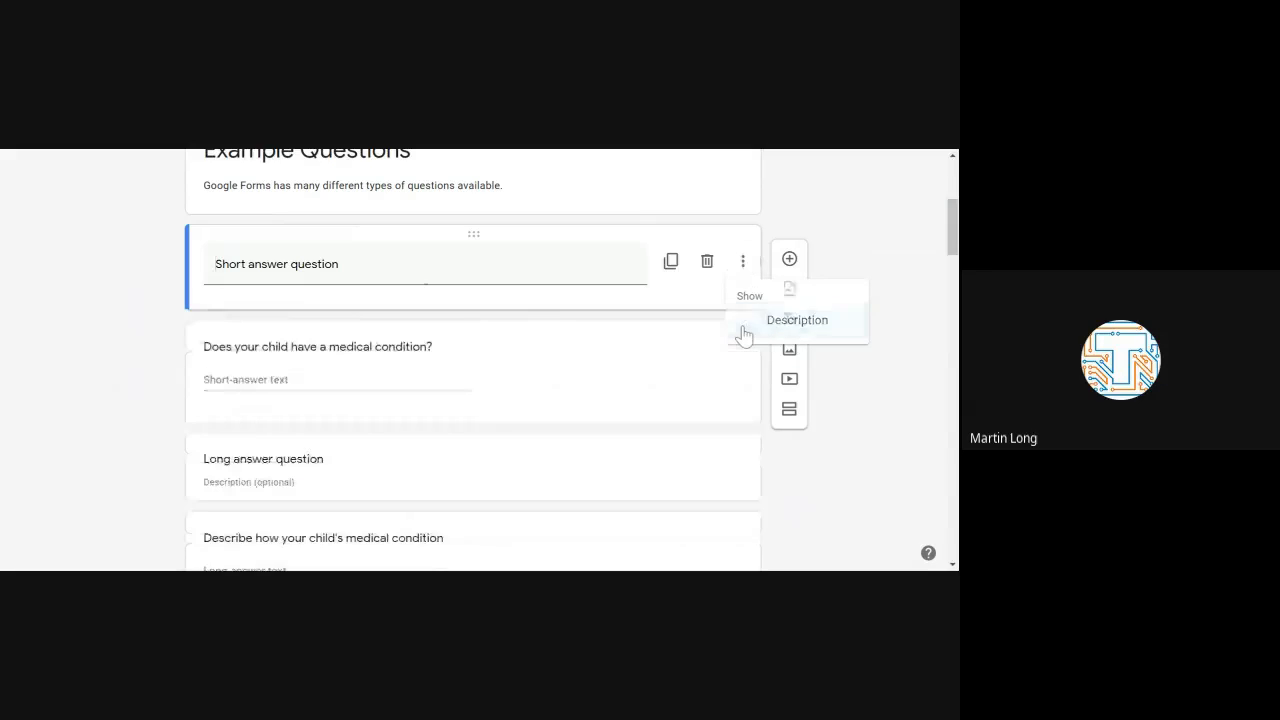
pyautogui.click(741, 264)
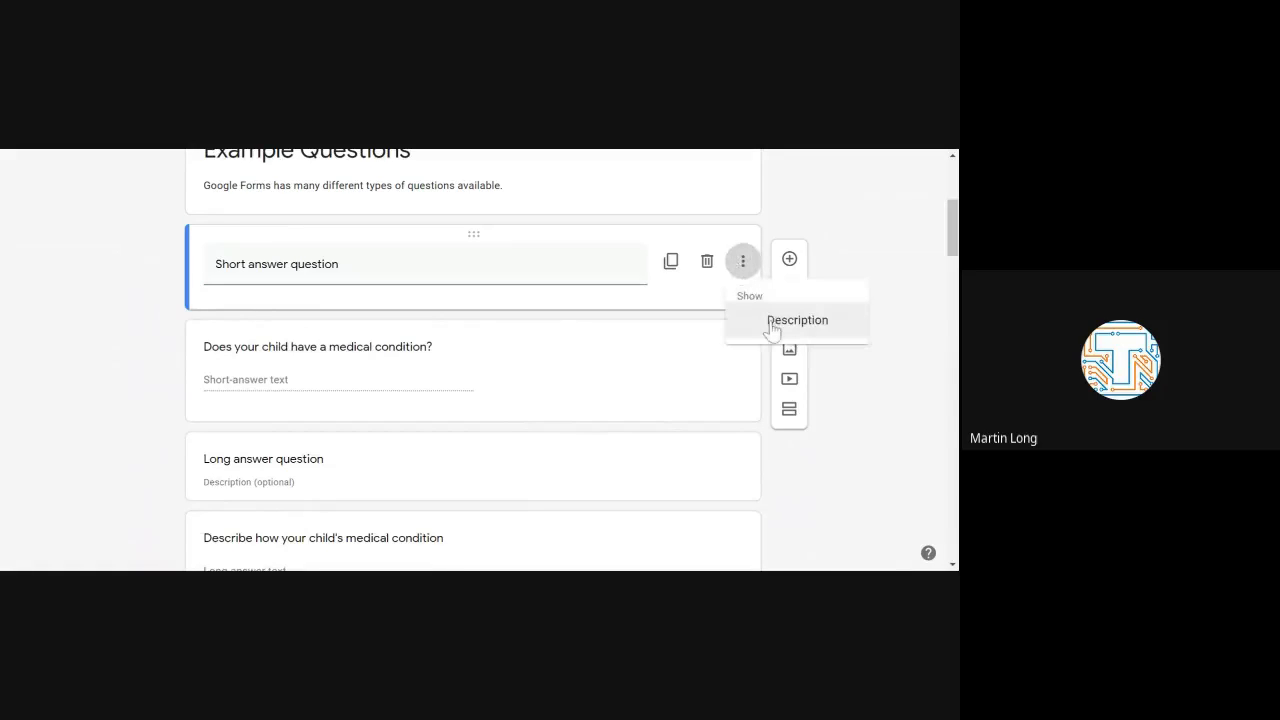
pyautogui.click(768, 317)
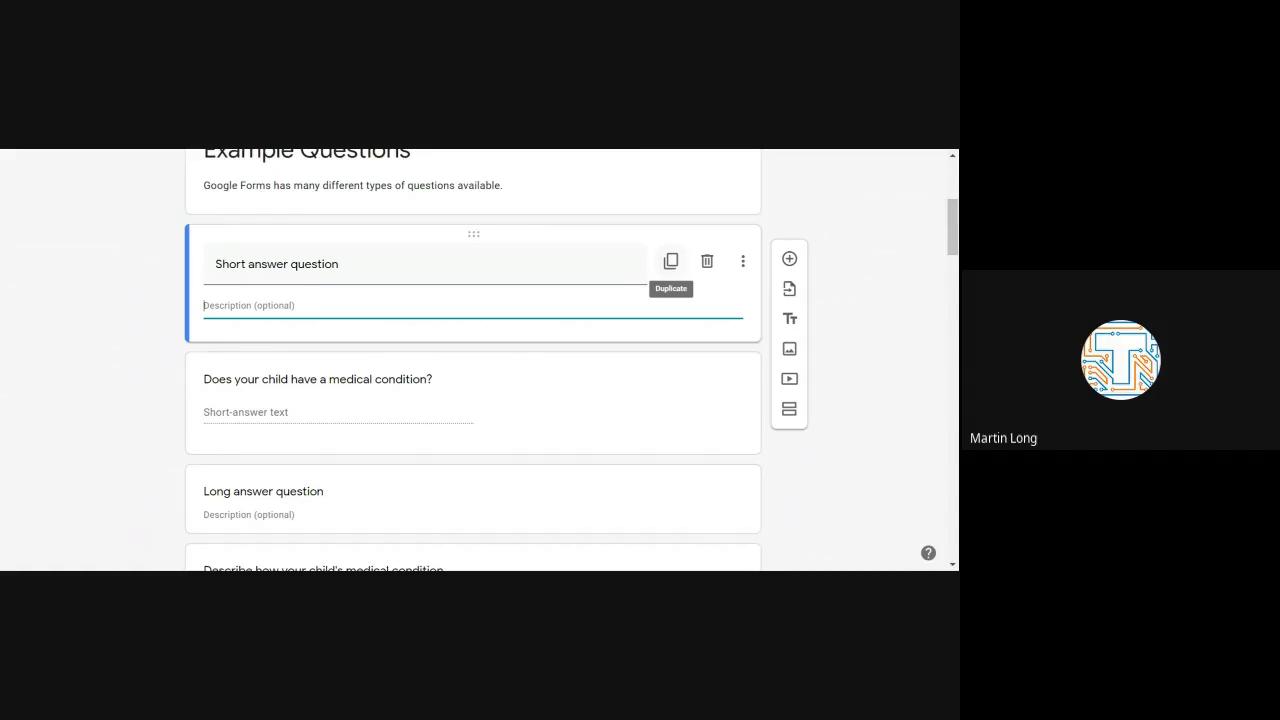
# Open the "Does your child have a medical condition?" question for editing to view its short-answer settings.
pyautogui.click(683, 406)
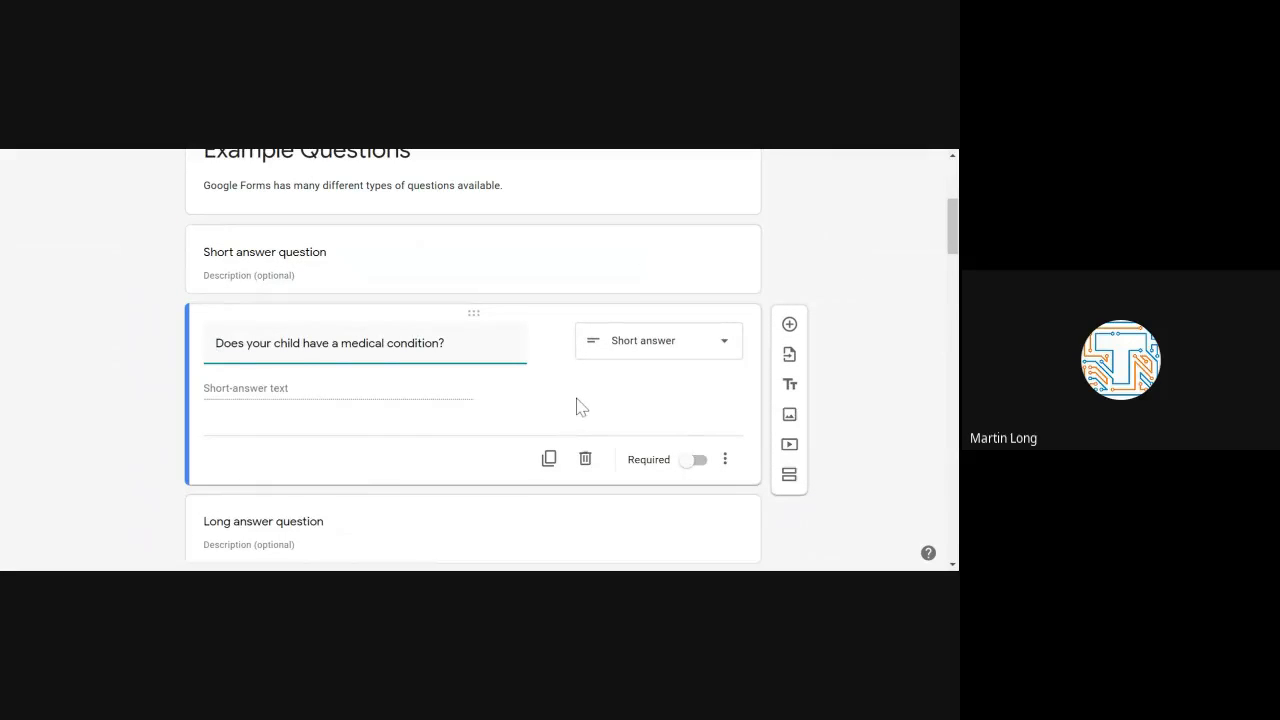
pyautogui.scroll(-1, 577, 405)
pyautogui.scroll(1, 572, 403)
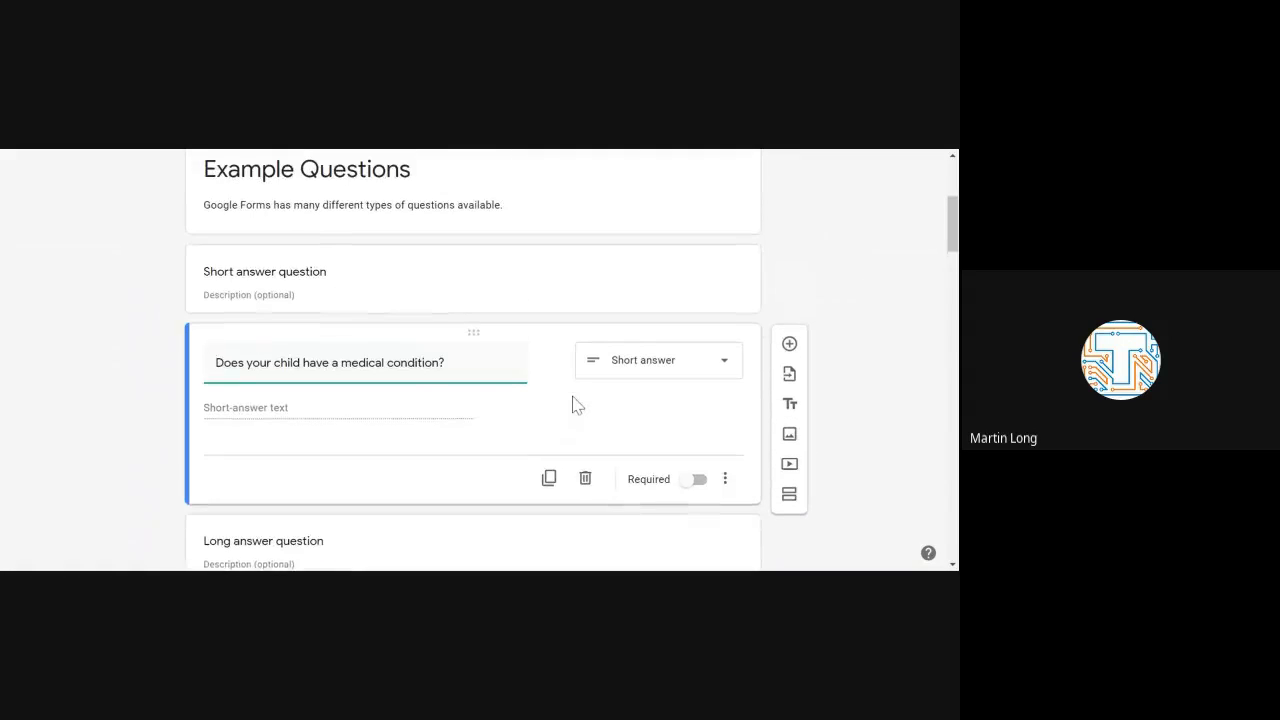
# Open the "Describe how your child's medical condition" paragraph question for editing and view its additional options.
pyautogui.scroll(-1, 575, 427)
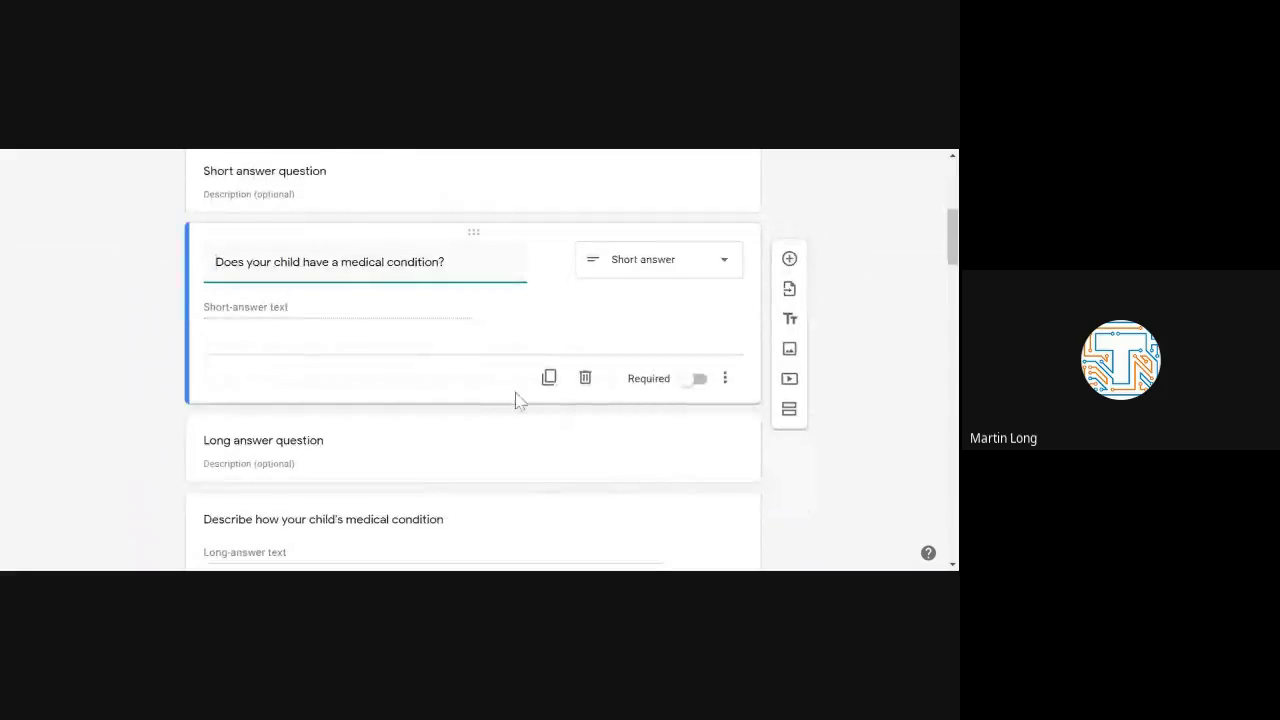
pyautogui.scroll(1, 578, 334)
pyautogui.scroll(-3, 578, 334)
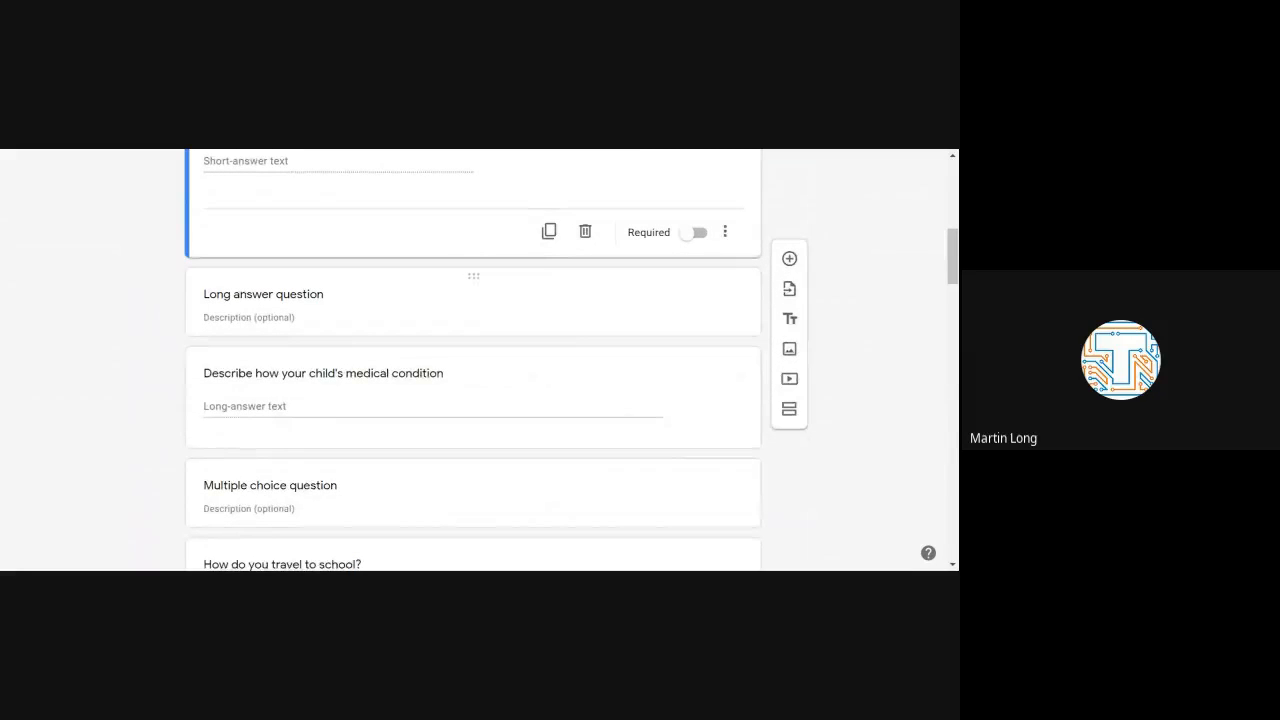
pyautogui.click(557, 407)
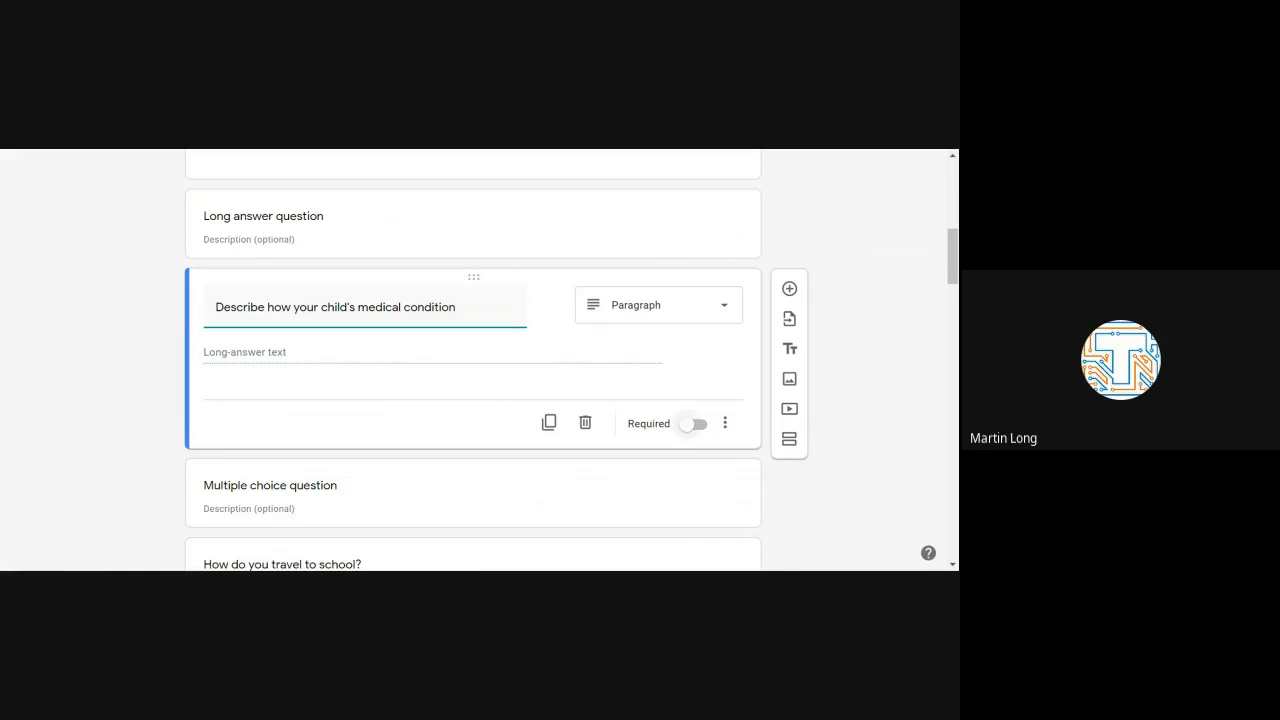
pyautogui.click(726, 424)
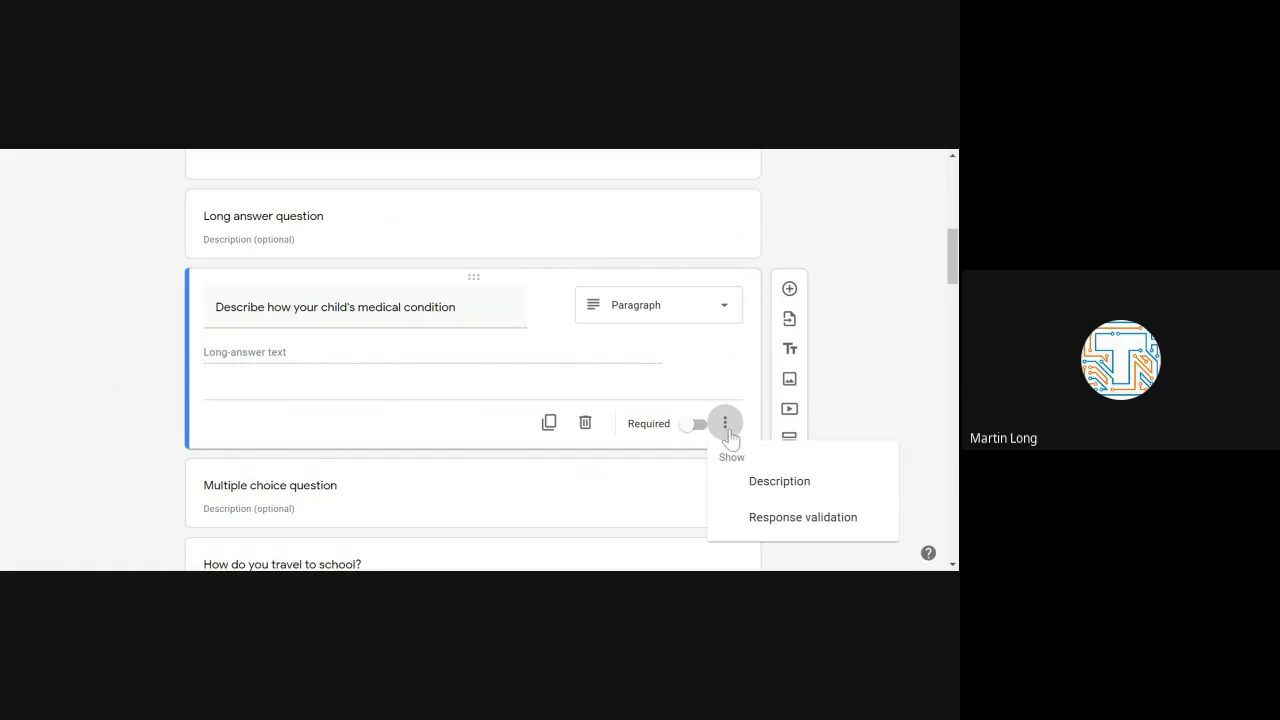
pyautogui.click(899, 392)
# Open the "How do you travel to school?" multiple choice question for editing to view its answer options.
pyautogui.scroll(-2, 898, 462)
pyautogui.scroll(-2, 898, 462)
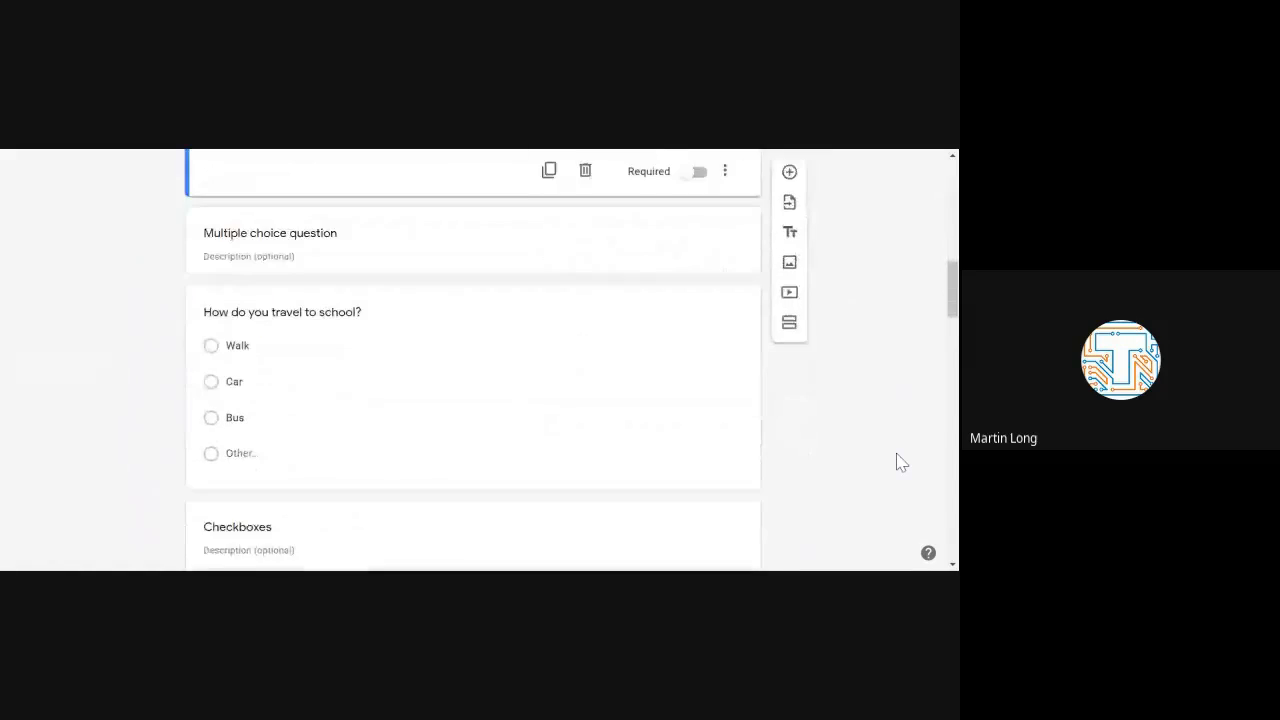
pyautogui.scroll(-1, 898, 462)
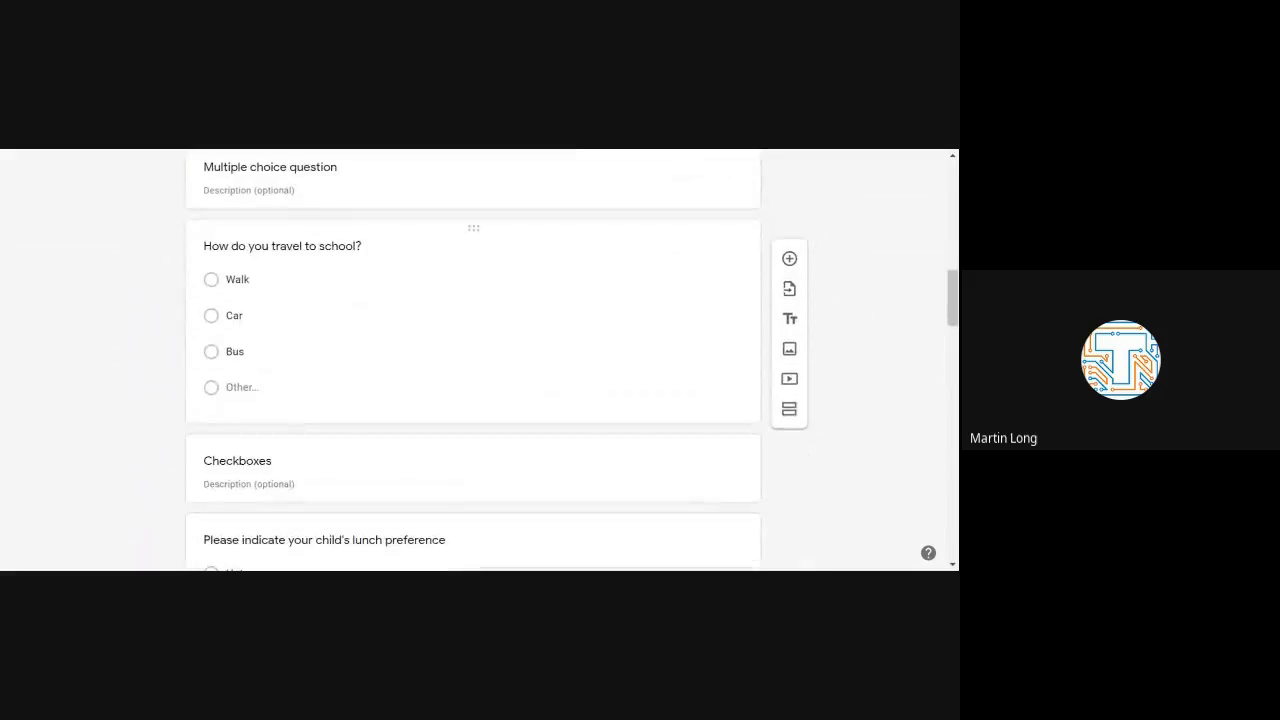
pyautogui.click(523, 348)
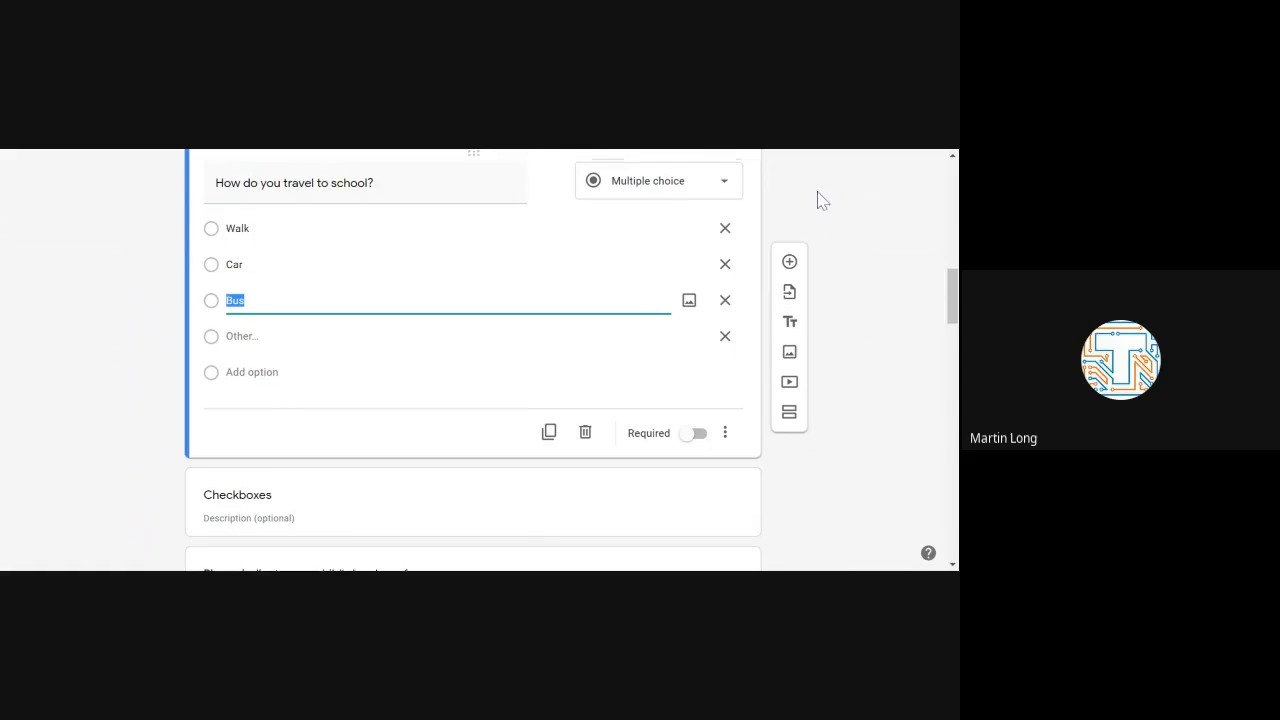
pyautogui.scroll(2, 820, 195)
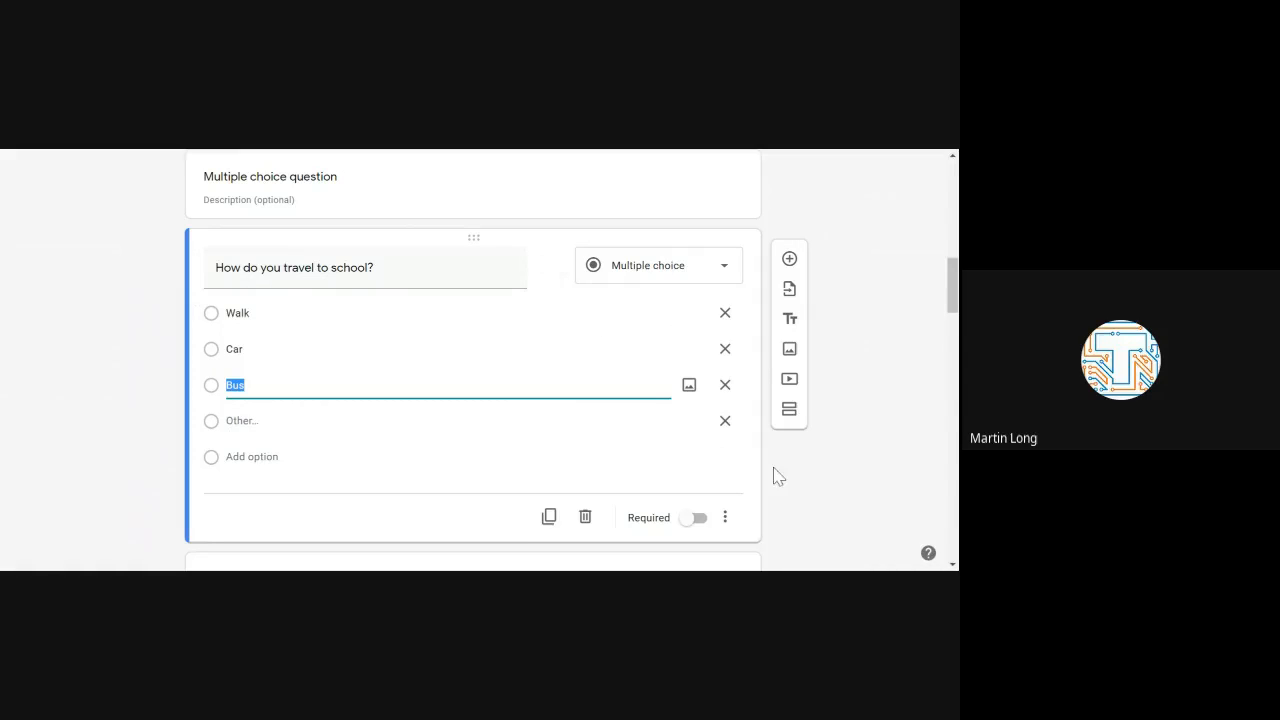
# Compare the "Please indicate your child's lunch preference" question under Checkboxes with the multiple choice question above it.
pyautogui.scroll(-3, 781, 477)
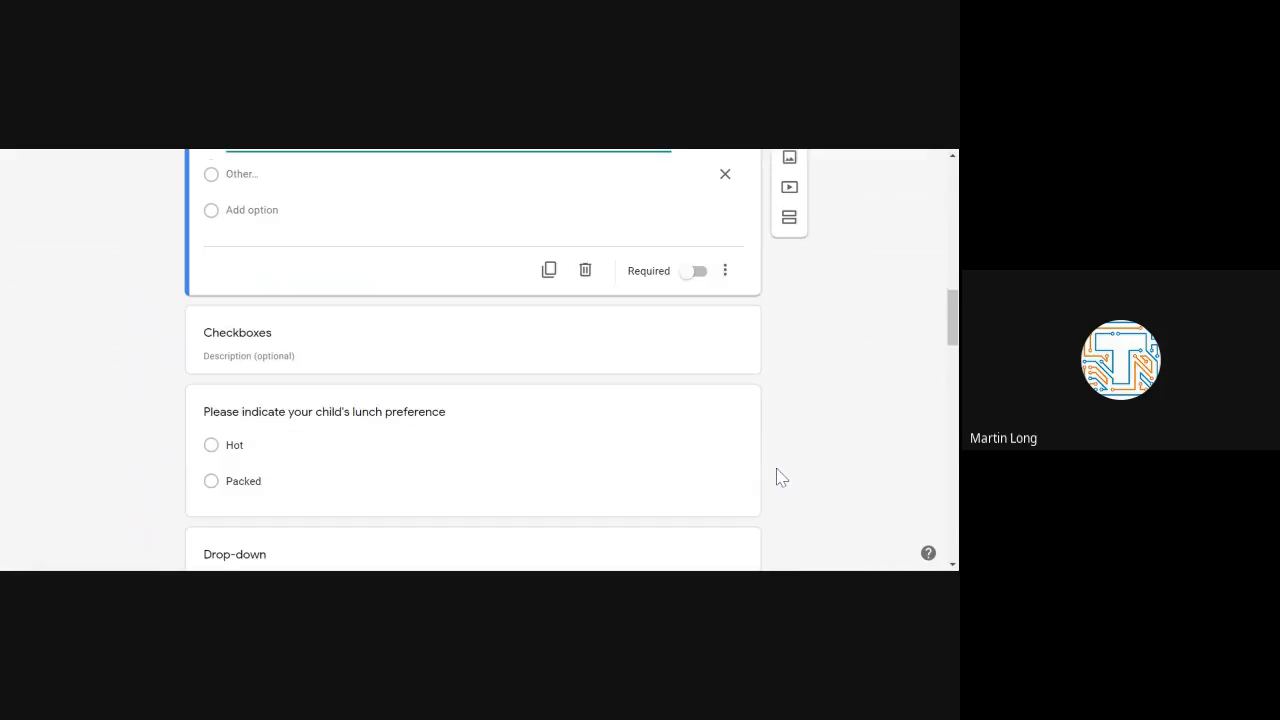
pyautogui.scroll(-1, 585, 376)
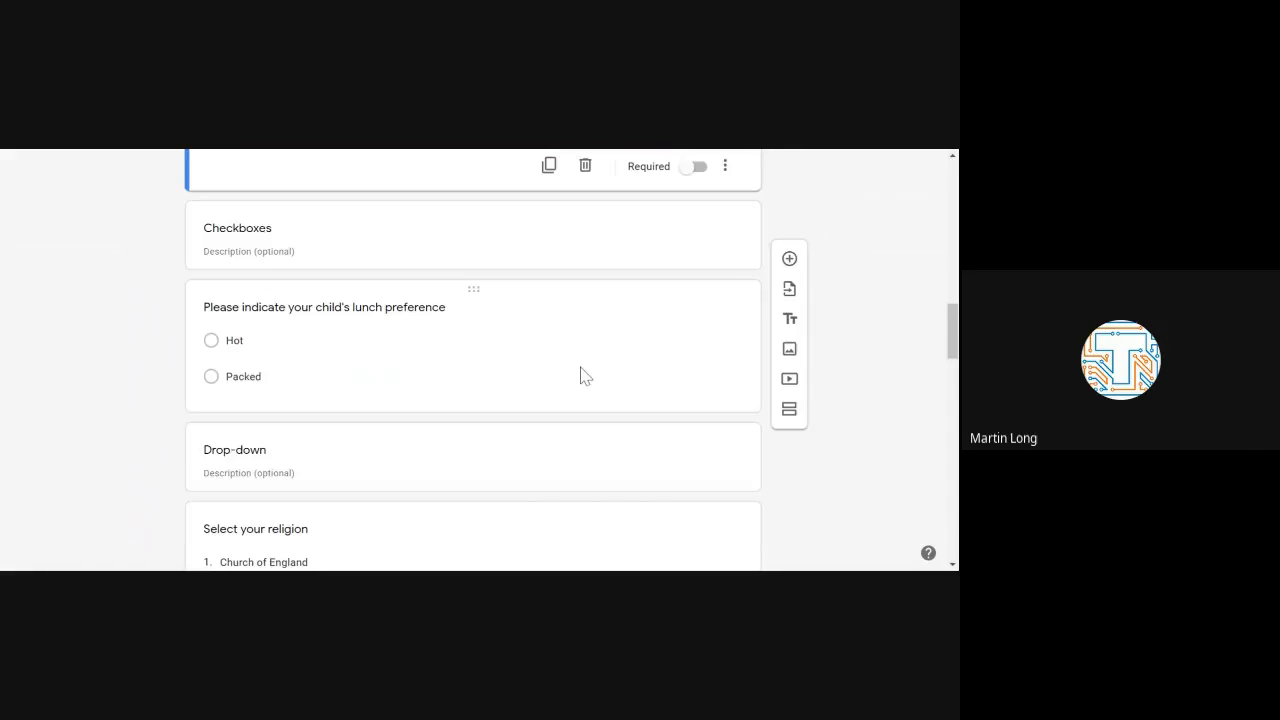
pyautogui.scroll(3, 437, 400)
pyautogui.scroll(-1, 437, 400)
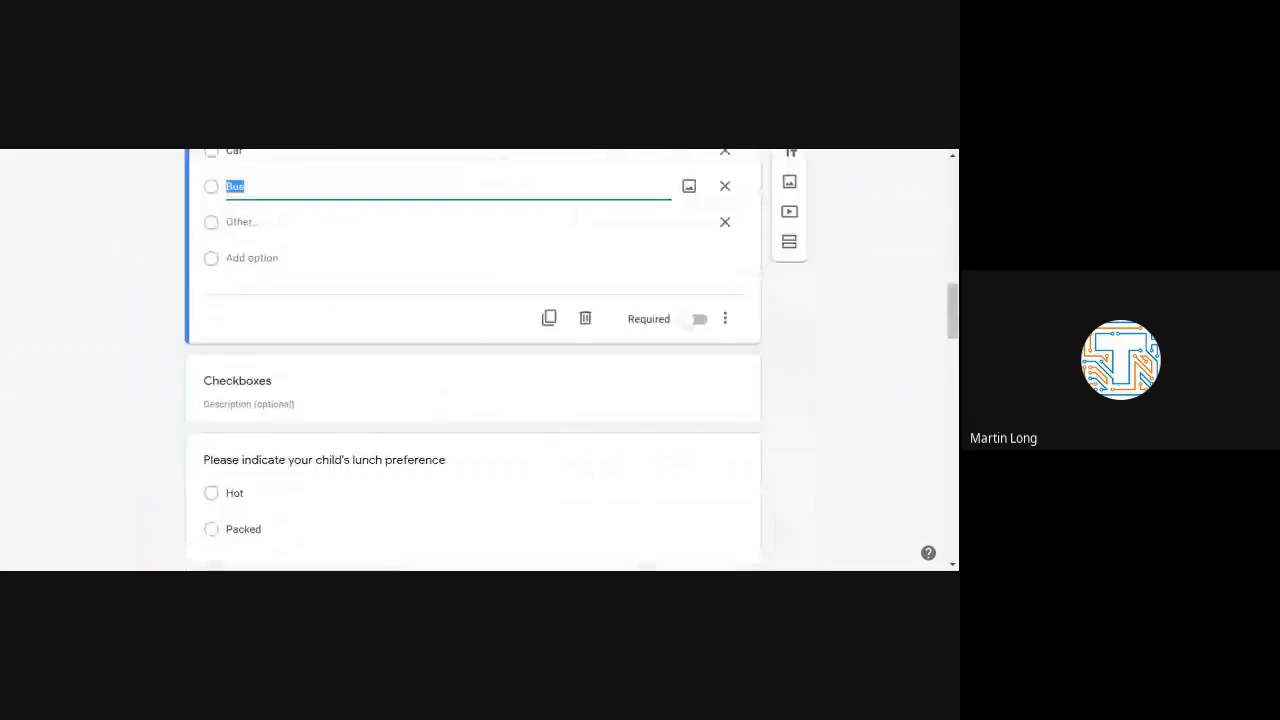
pyautogui.scroll(1, 360, 340)
pyautogui.scroll(-2, 463, 449)
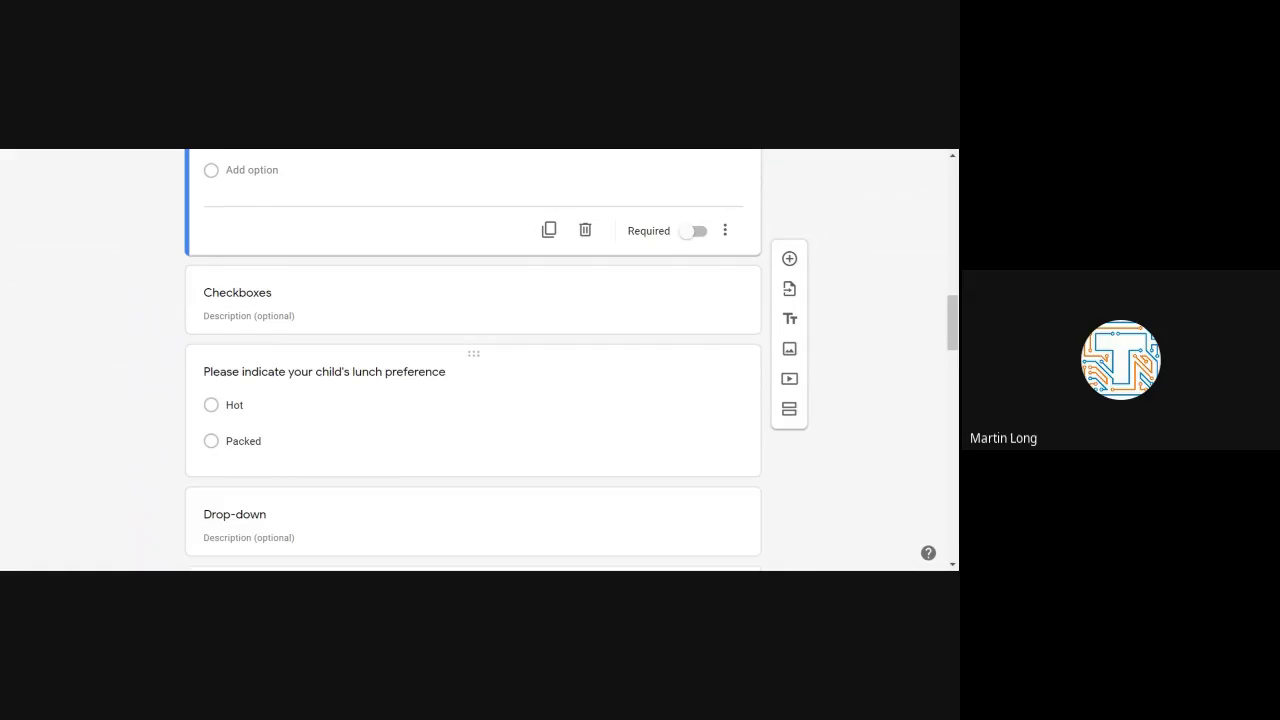
# Open the "Select your religion" drop-down question for editing to view its list of options.
pyautogui.scroll(-3, 534, 343)
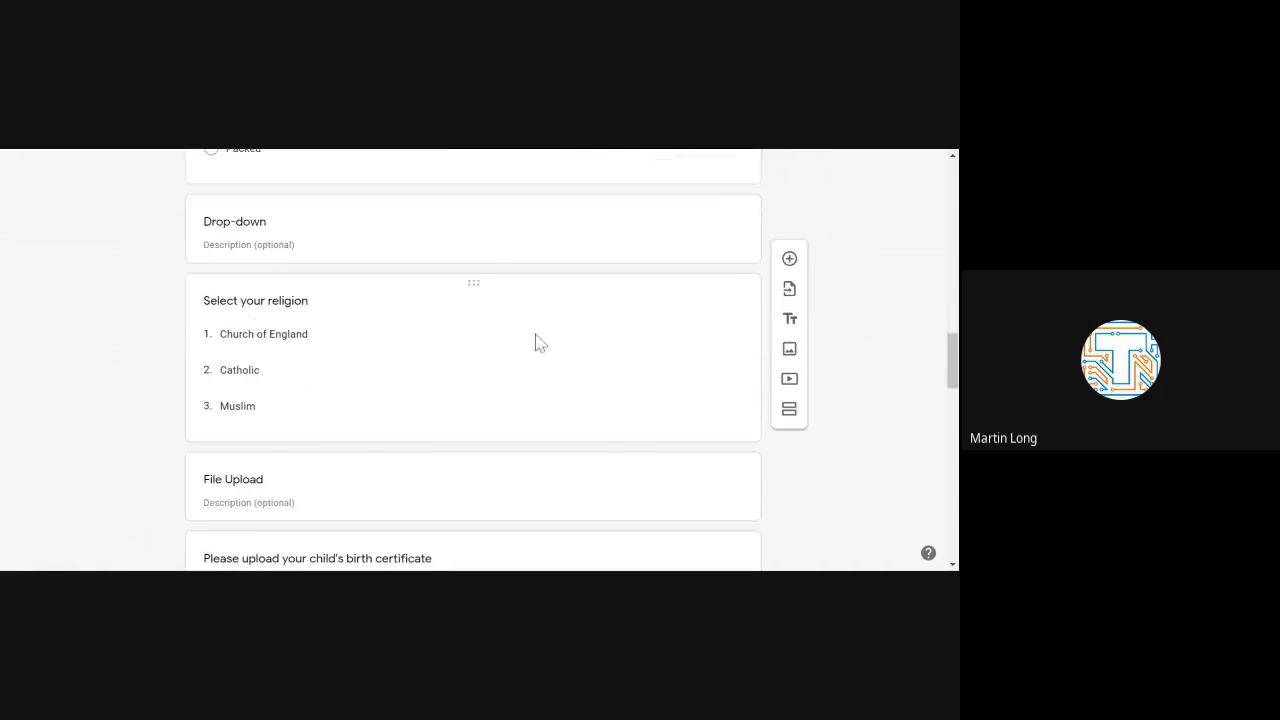
pyautogui.scroll(1, 496, 275)
pyautogui.scroll(-1, 496, 275)
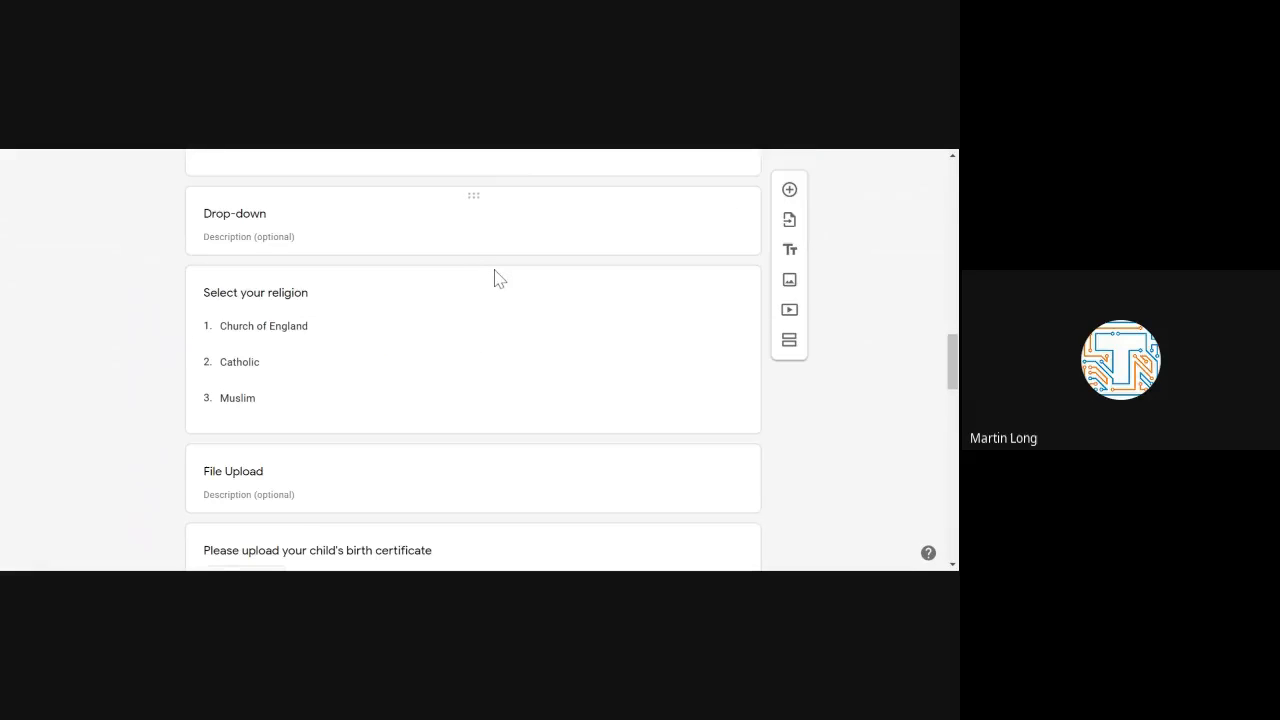
pyautogui.click(534, 331)
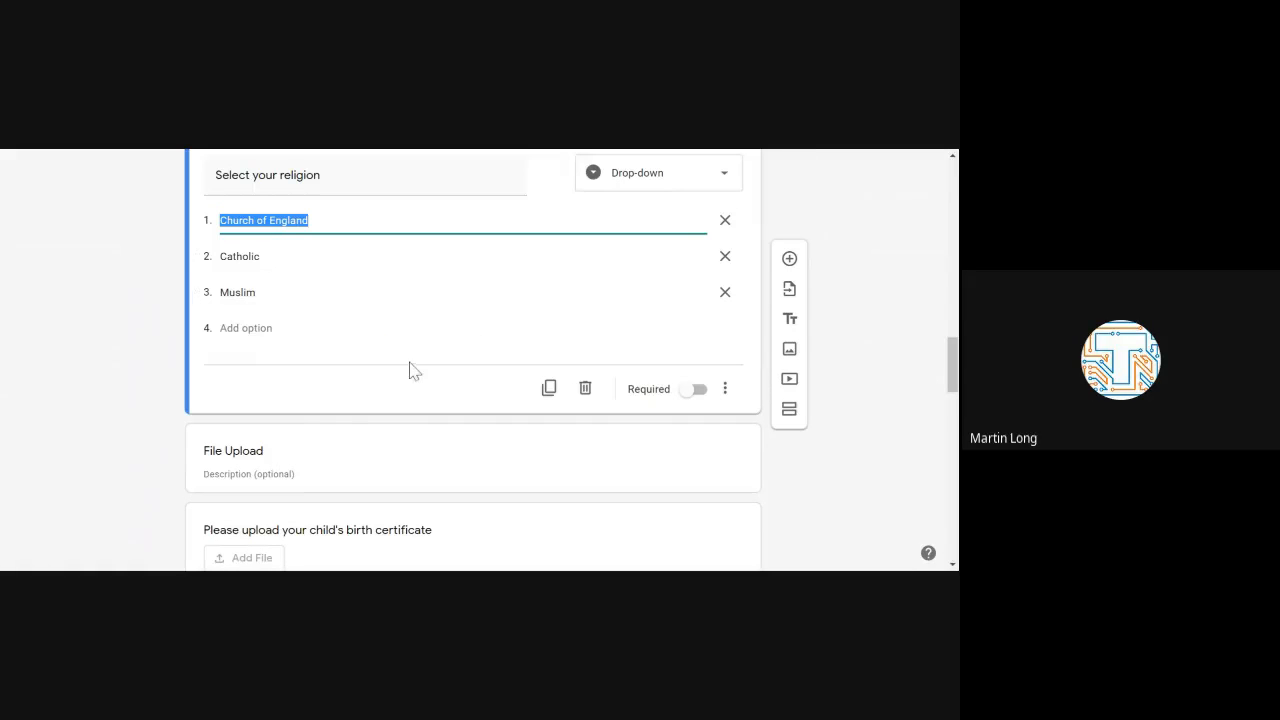
pyautogui.scroll(1, 488, 256)
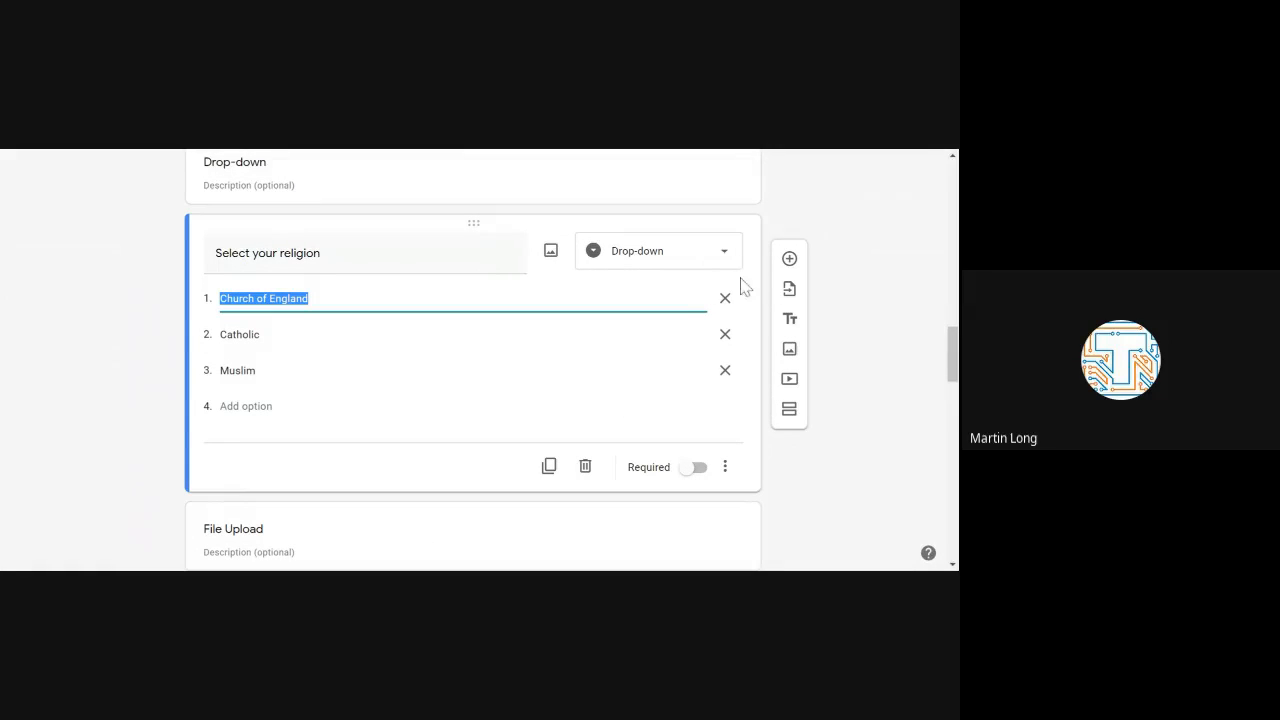
pyautogui.click(797, 228)
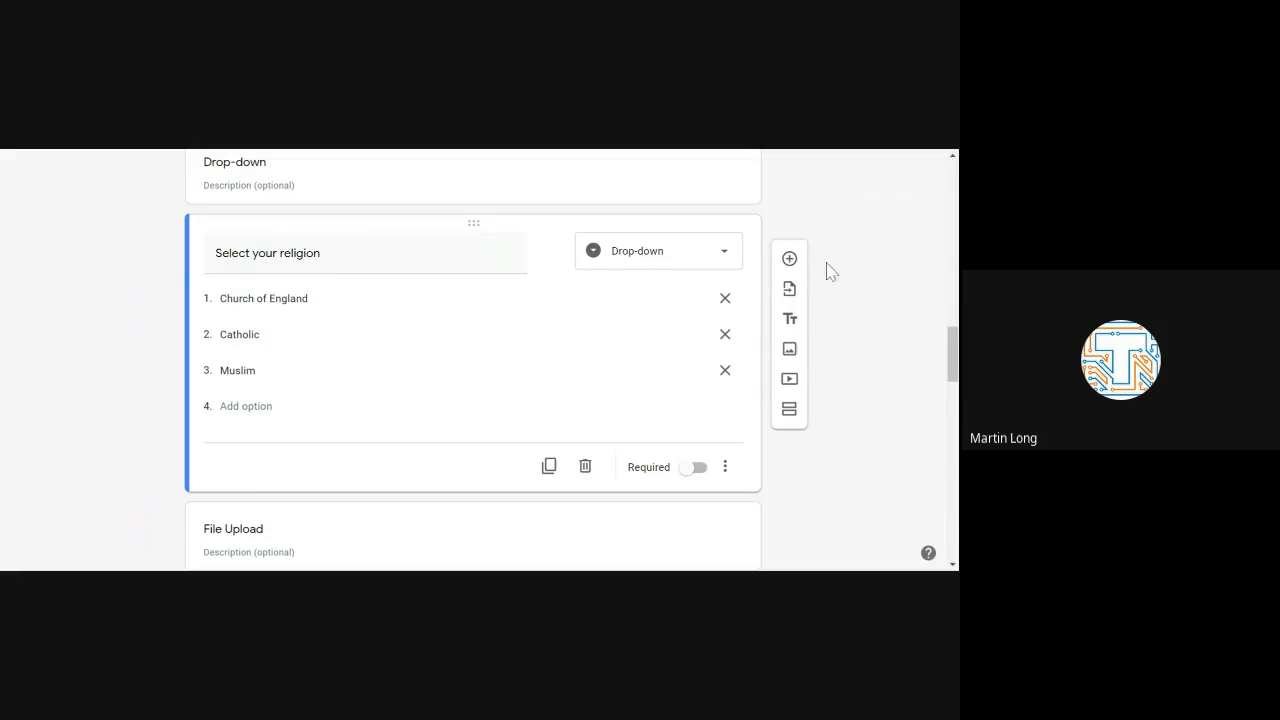
# Preview the Example Questions form as a respondent and view the answer choices of the "Select your religion" drop-down.
pyautogui.scroll(15, 884, 270)
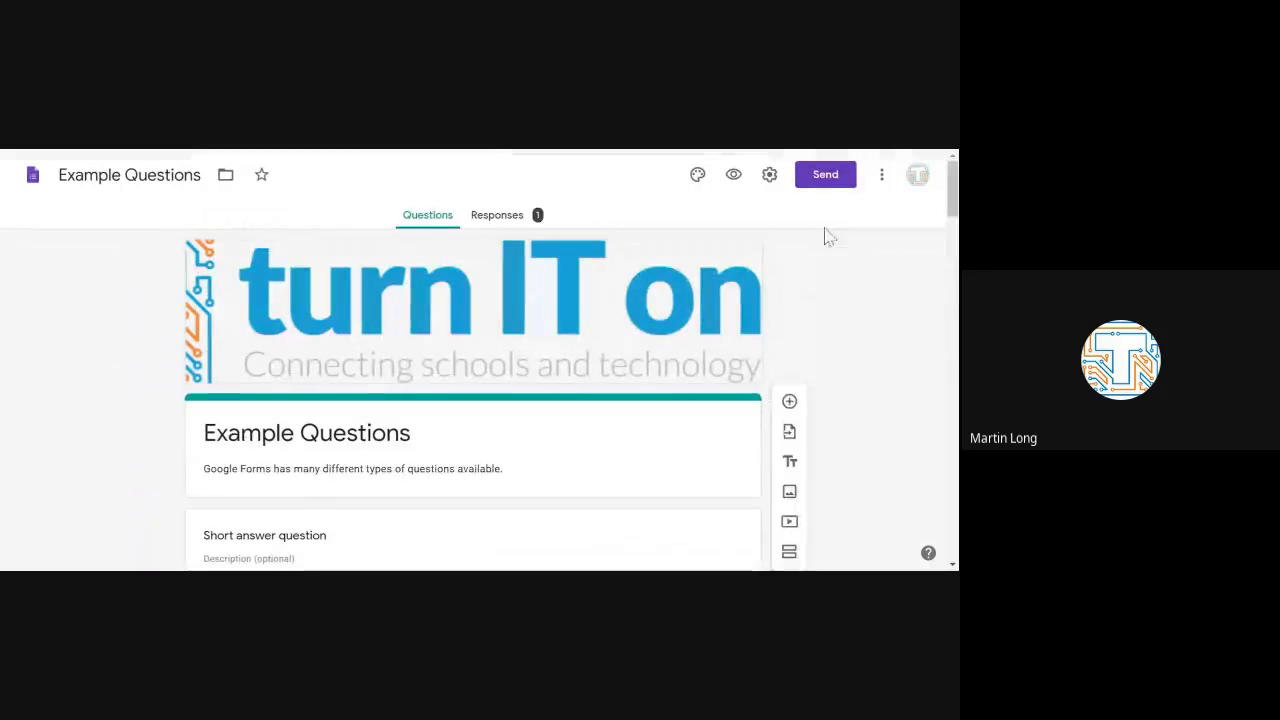
pyautogui.click(734, 180)
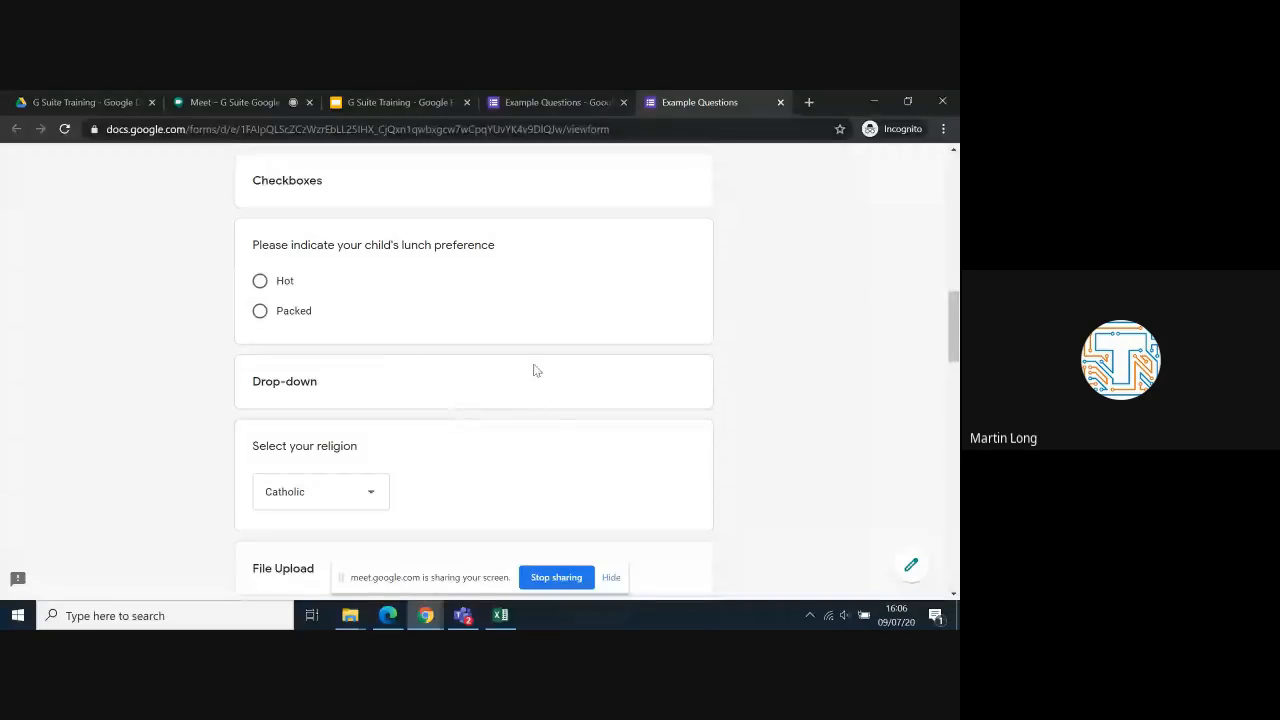
pyautogui.scroll(10, 535, 370)
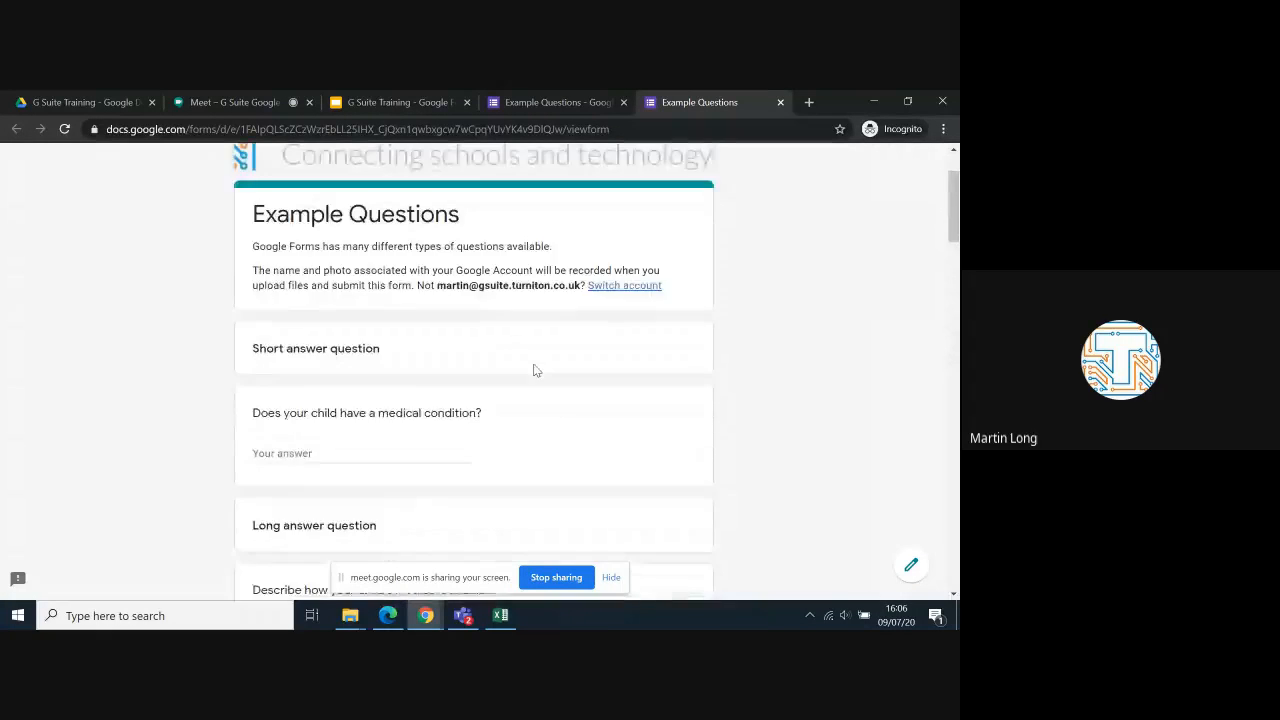
pyautogui.scroll(2, 535, 370)
pyautogui.scroll(-2, 535, 365)
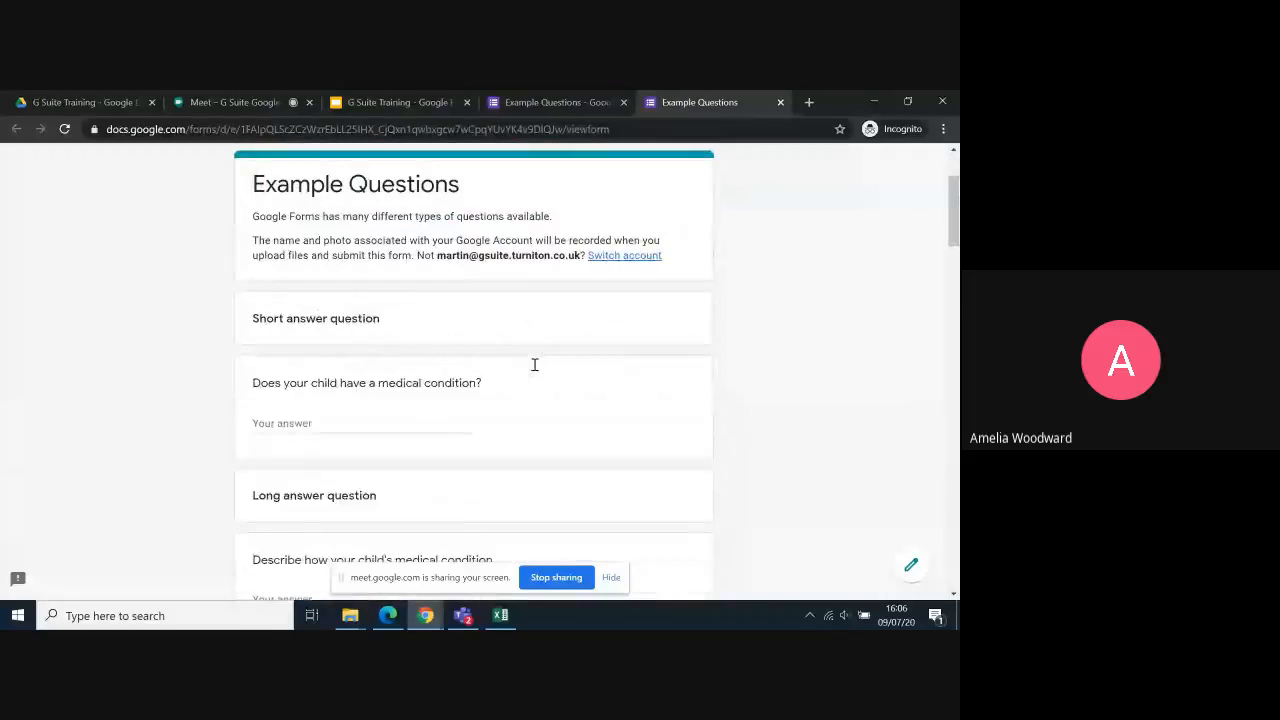
pyautogui.scroll(-10, 535, 367)
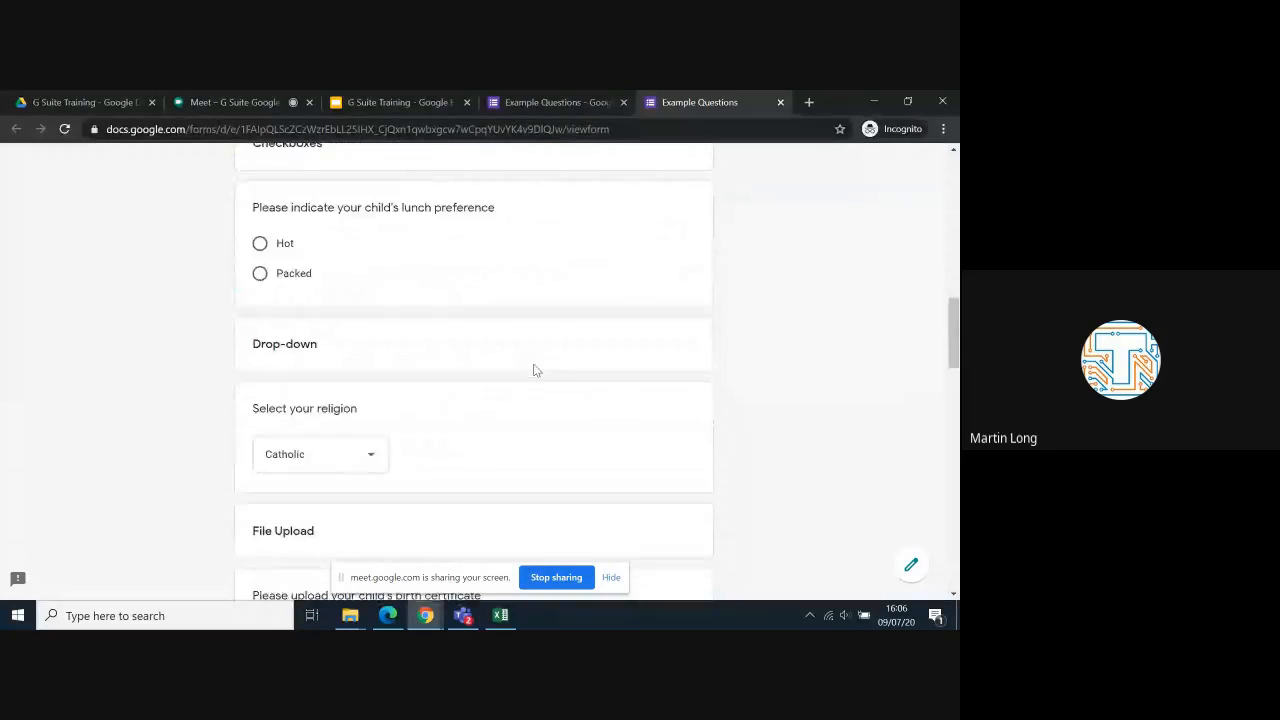
pyautogui.click(373, 457)
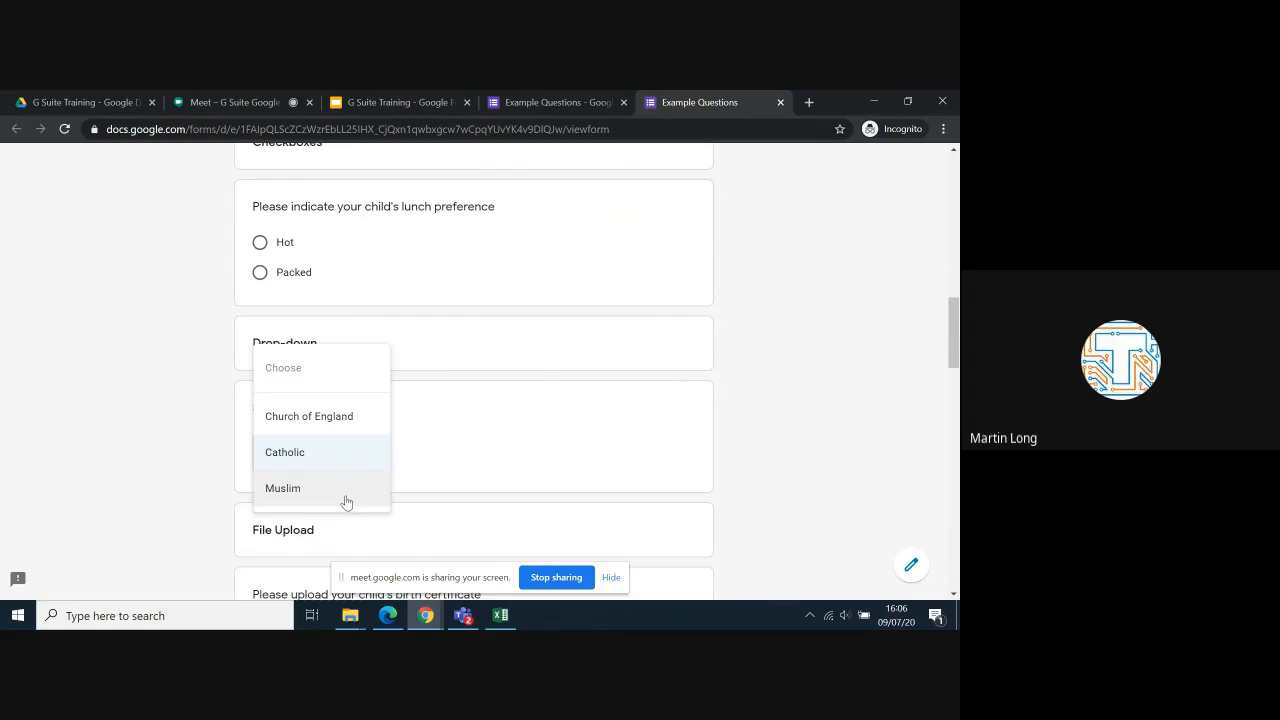
pyautogui.click(812, 464)
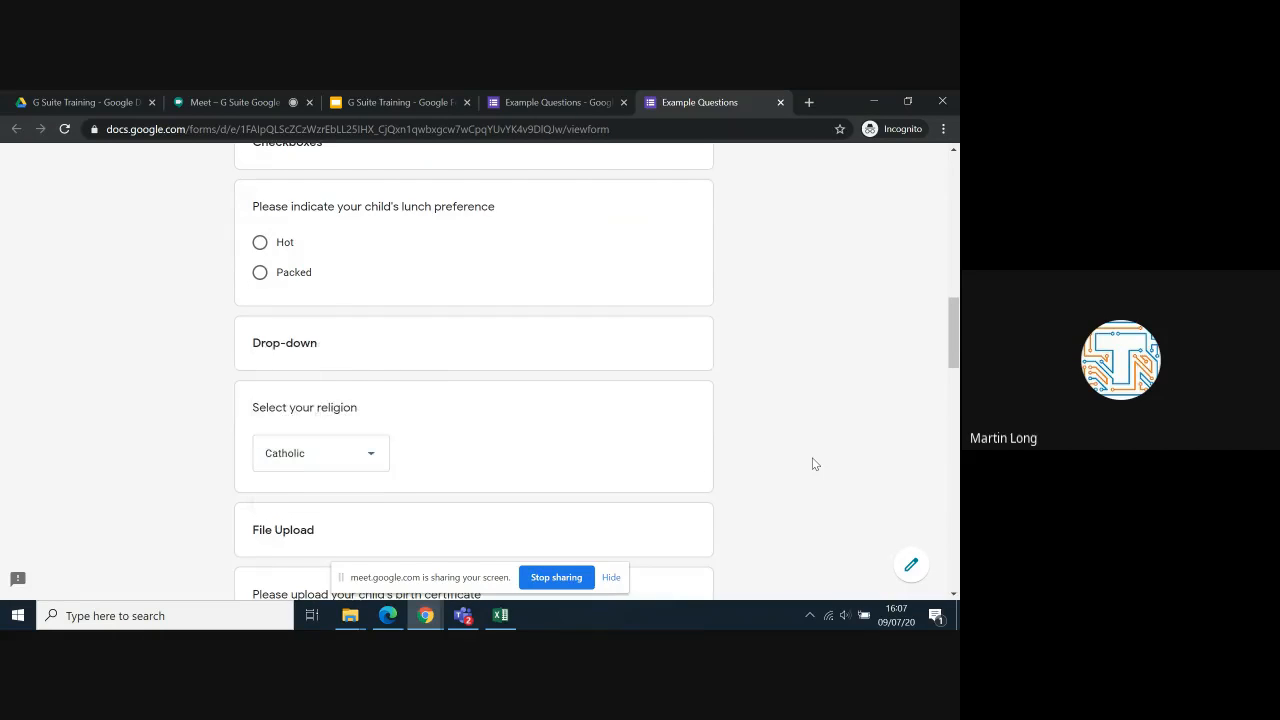
# Look at the birth certificate file upload question and the linear scale question about the child's report in the preview.
pyautogui.scroll(-1, 814, 463)
pyautogui.scroll(-2, 815, 464)
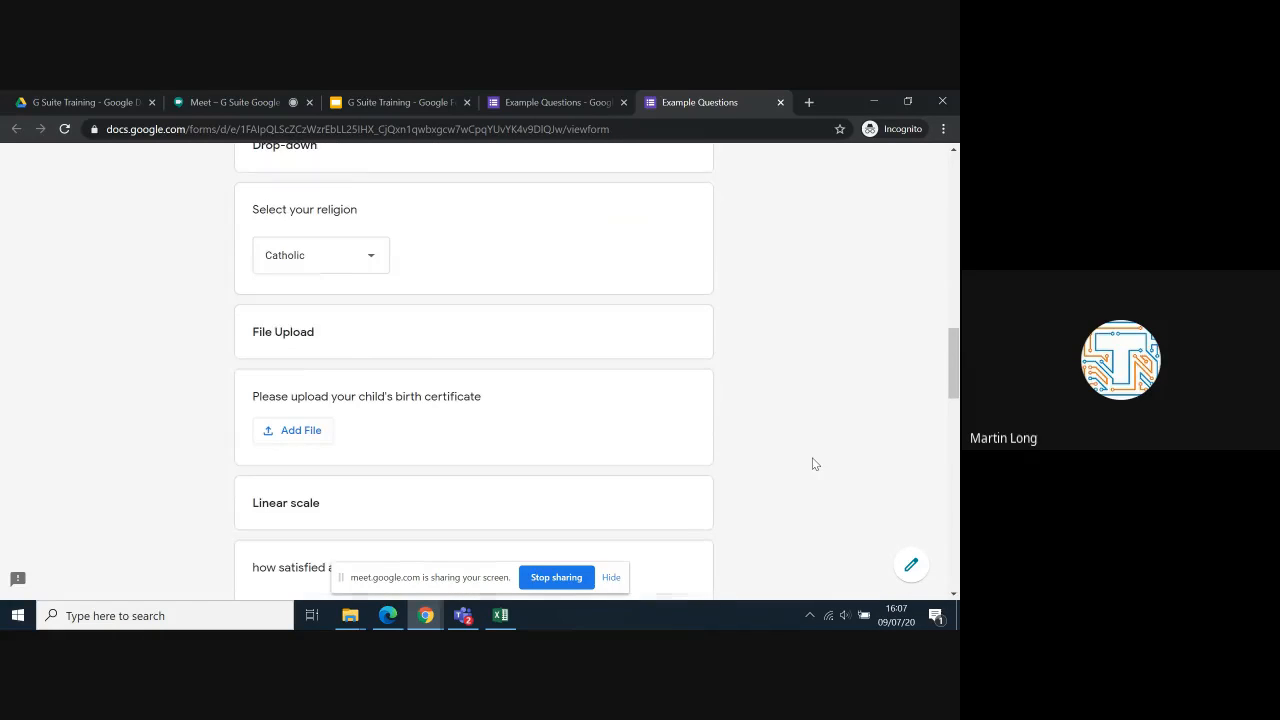
pyautogui.scroll(-1, 814, 463)
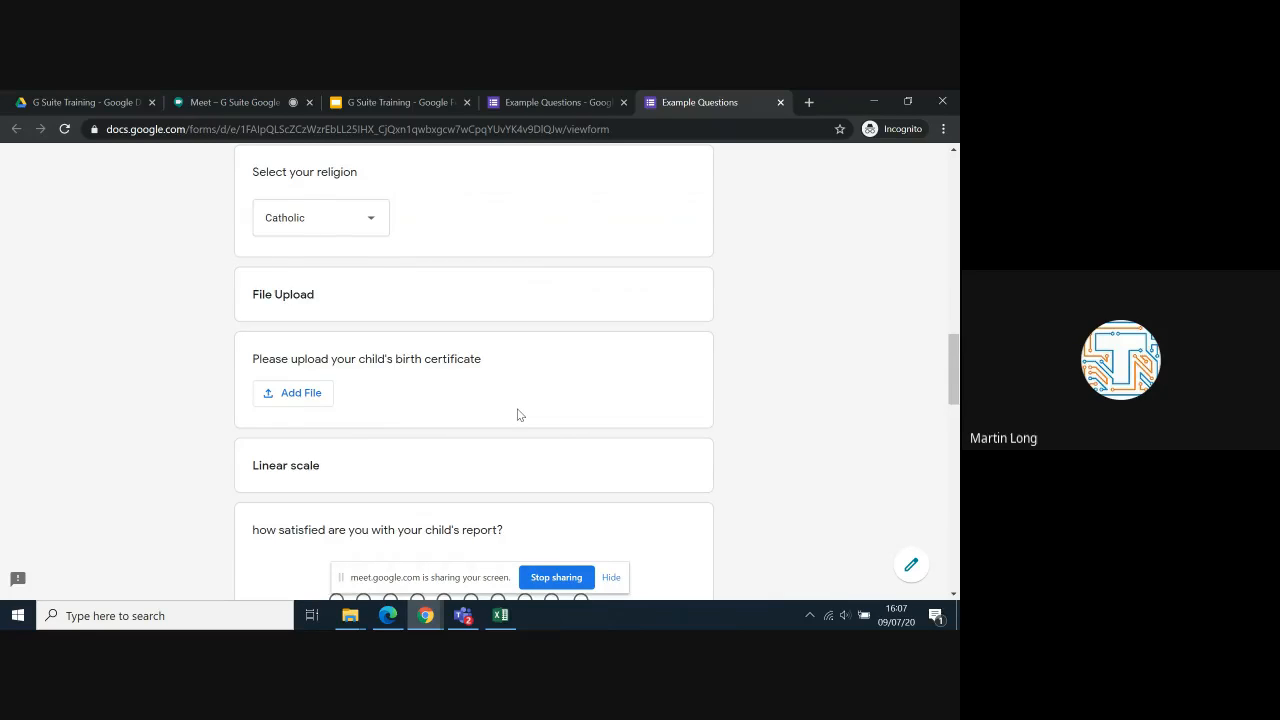
pyautogui.scroll(-1, 518, 414)
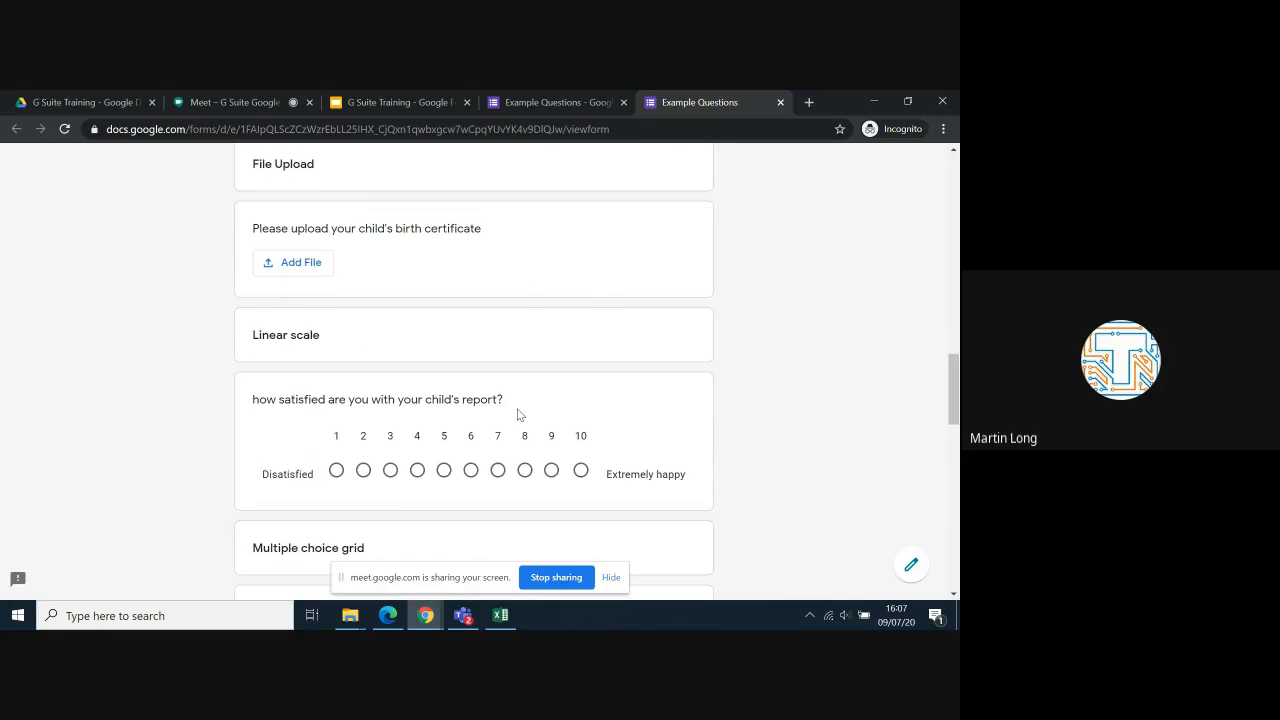
pyautogui.scroll(-2, 468, 460)
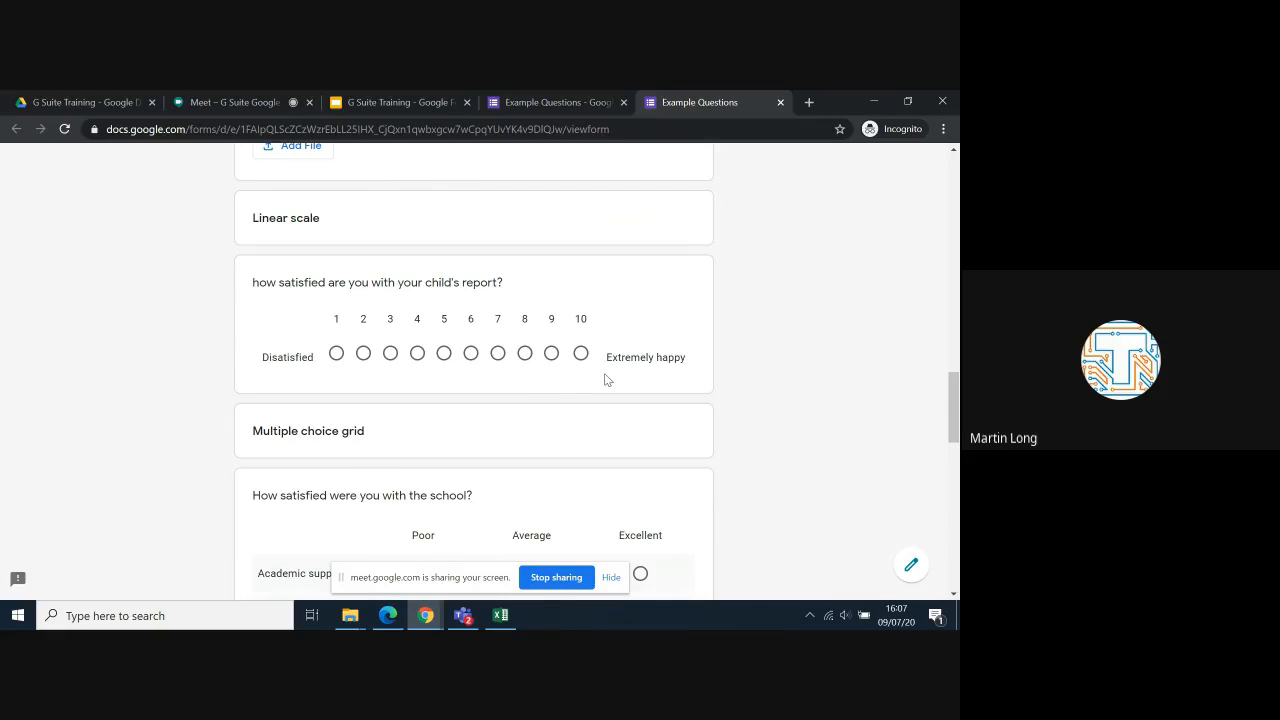
pyautogui.scroll(-1, 603, 441)
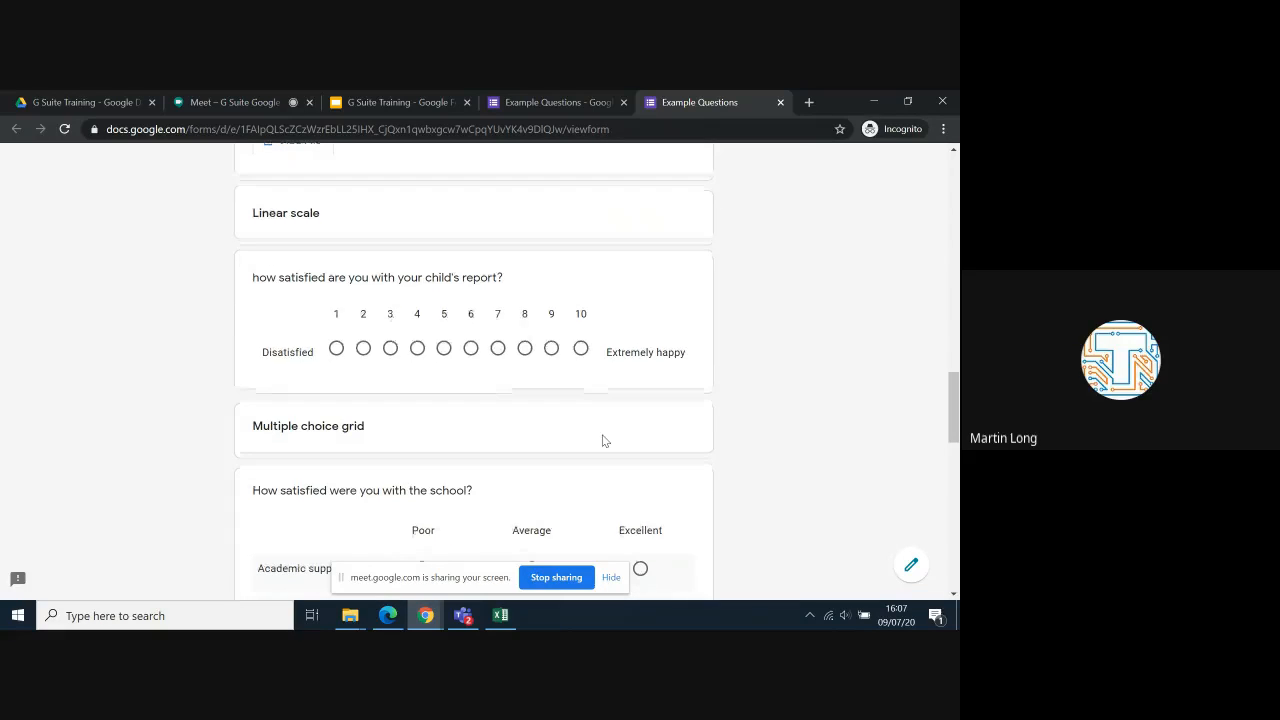
# Rate Academic support as Poor, Pastoral support as Average and Administration as Excellent in the multiple choice grid.
pyautogui.scroll(-4, 603, 441)
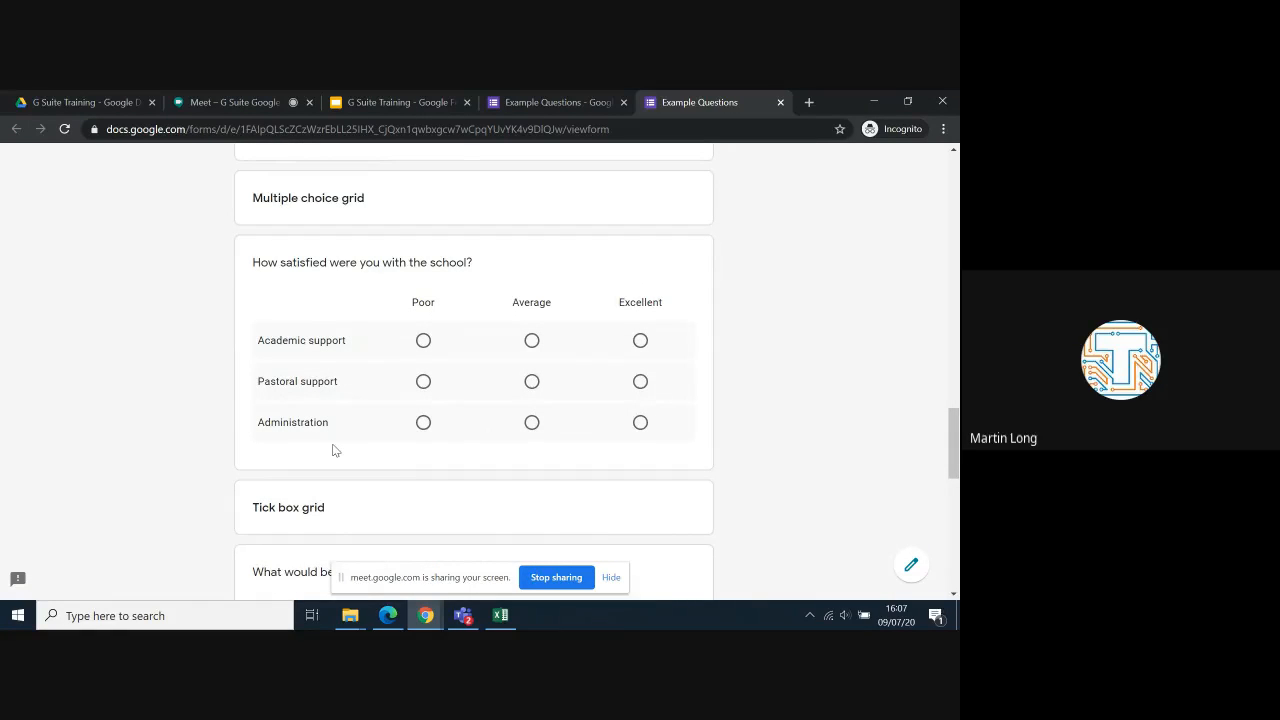
pyautogui.click(423, 340)
pyautogui.click(531, 390)
pyautogui.click(637, 425)
# Tick both No and Yes for Museum in the preferred school trip grid, and clear the Yes box again.
pyautogui.scroll(-3, 740, 461)
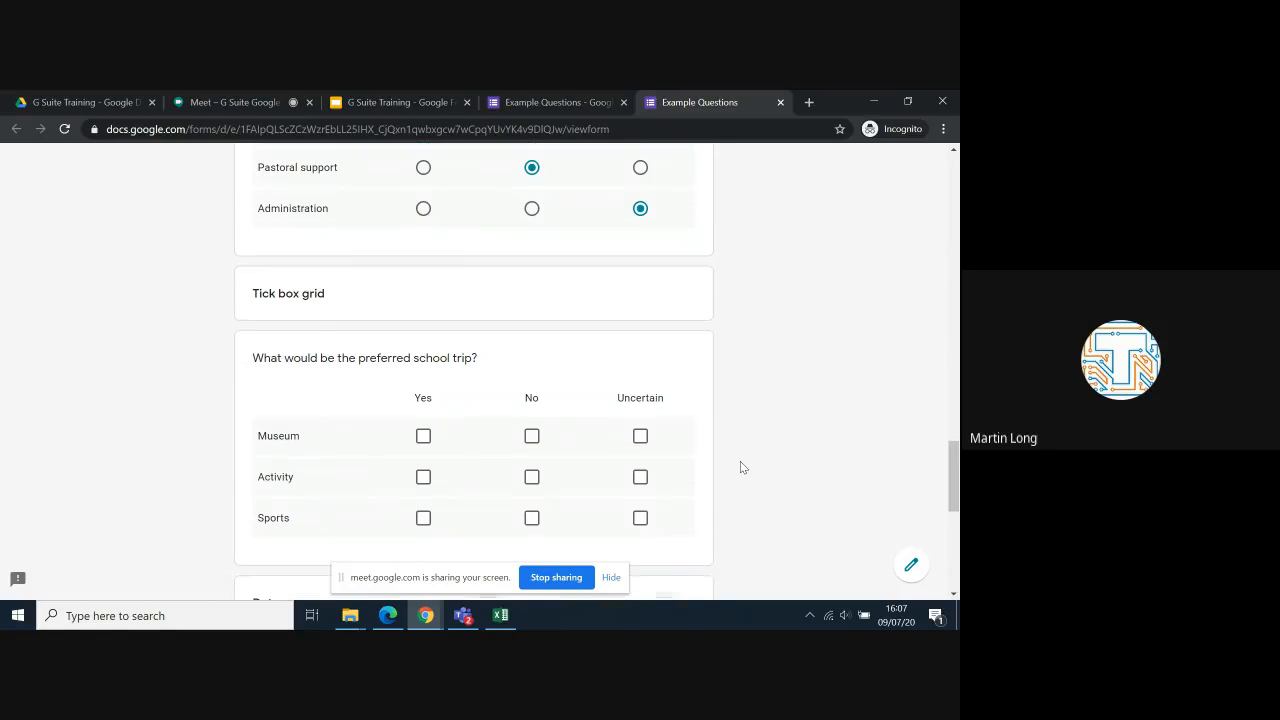
pyautogui.scroll(-2, 740, 463)
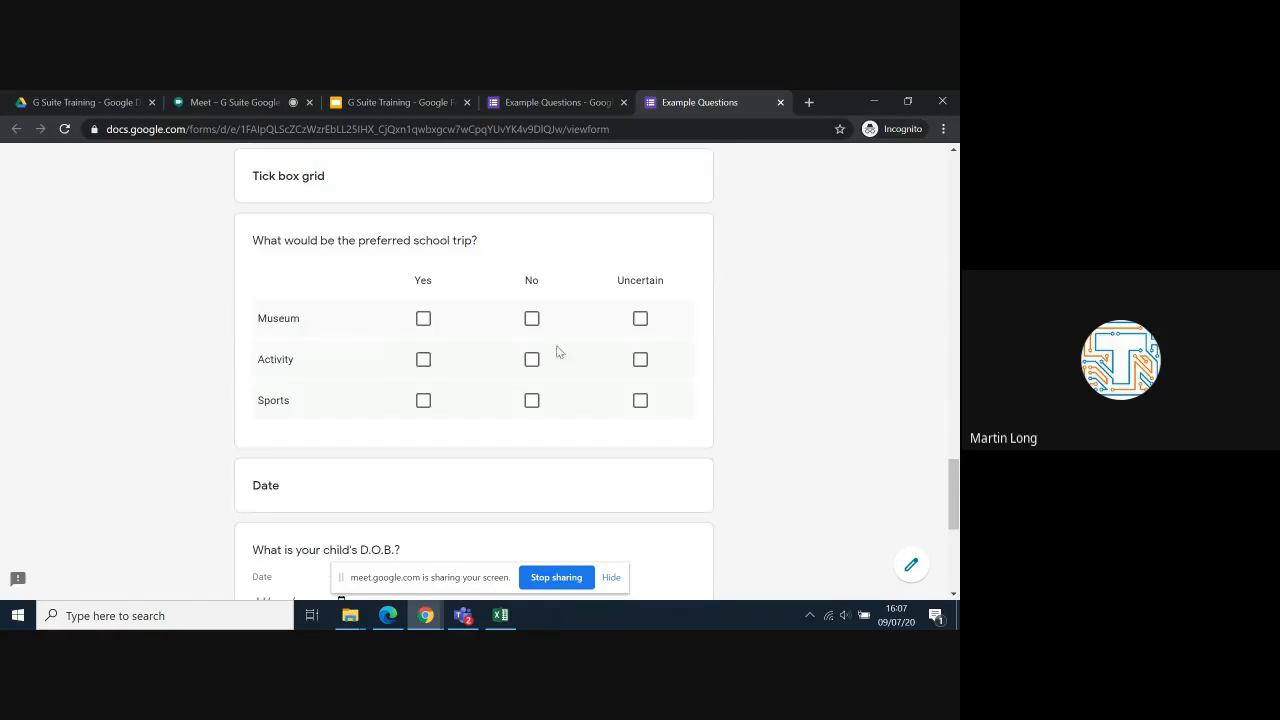
pyautogui.click(531, 319)
pyautogui.click(425, 320)
pyautogui.scroll(1, 490, 333)
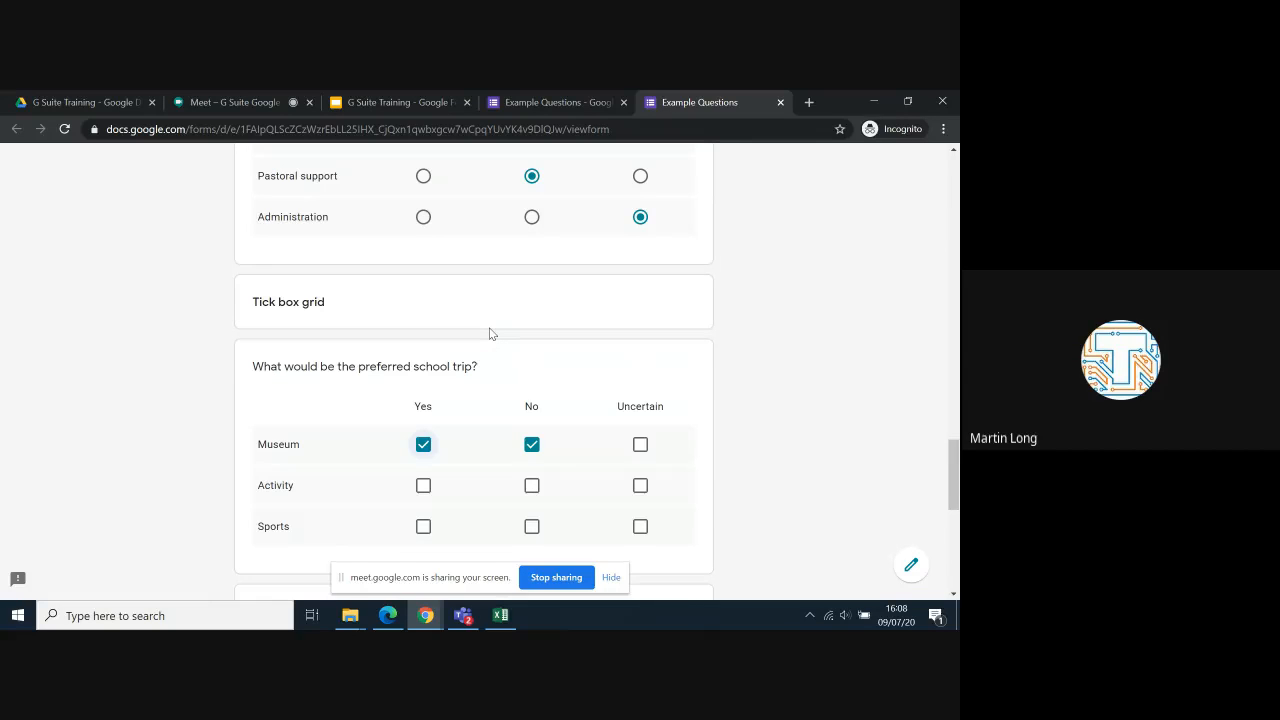
pyautogui.scroll(-3, 491, 333)
pyautogui.click(423, 298)
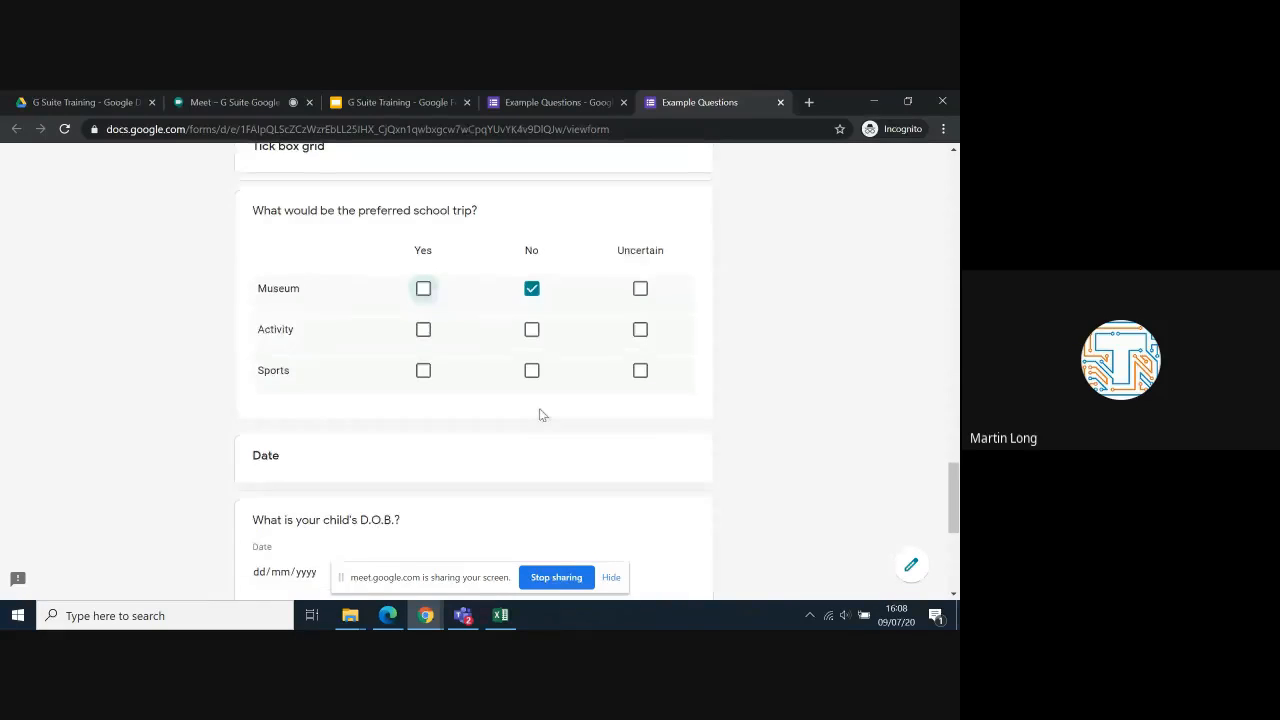
# Look at the child's D.O.B. date question and the homework time question at the end of the form preview.
pyautogui.scroll(-1, 539, 413)
pyautogui.scroll(-2, 539, 414)
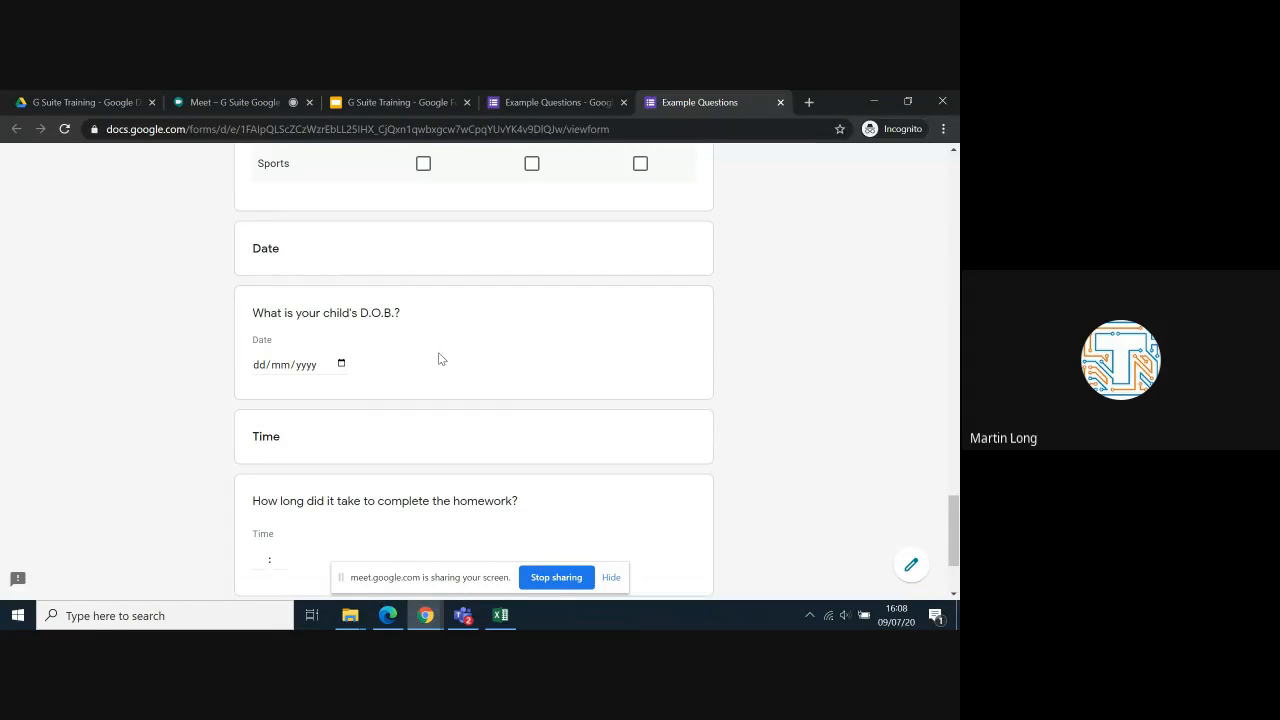
pyautogui.scroll(-3, 400, 402)
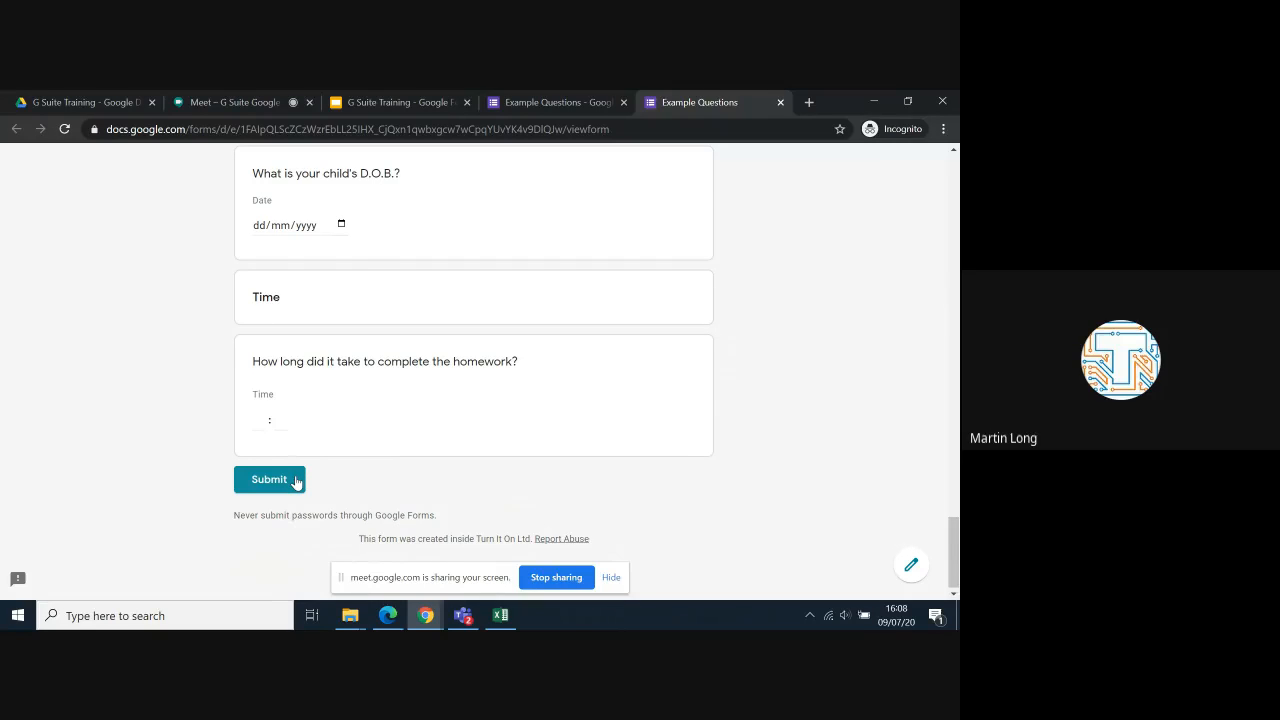
# Open the responses of the Example Questions form in the editor and look through the summary answers and charts.
pyautogui.click(549, 107)
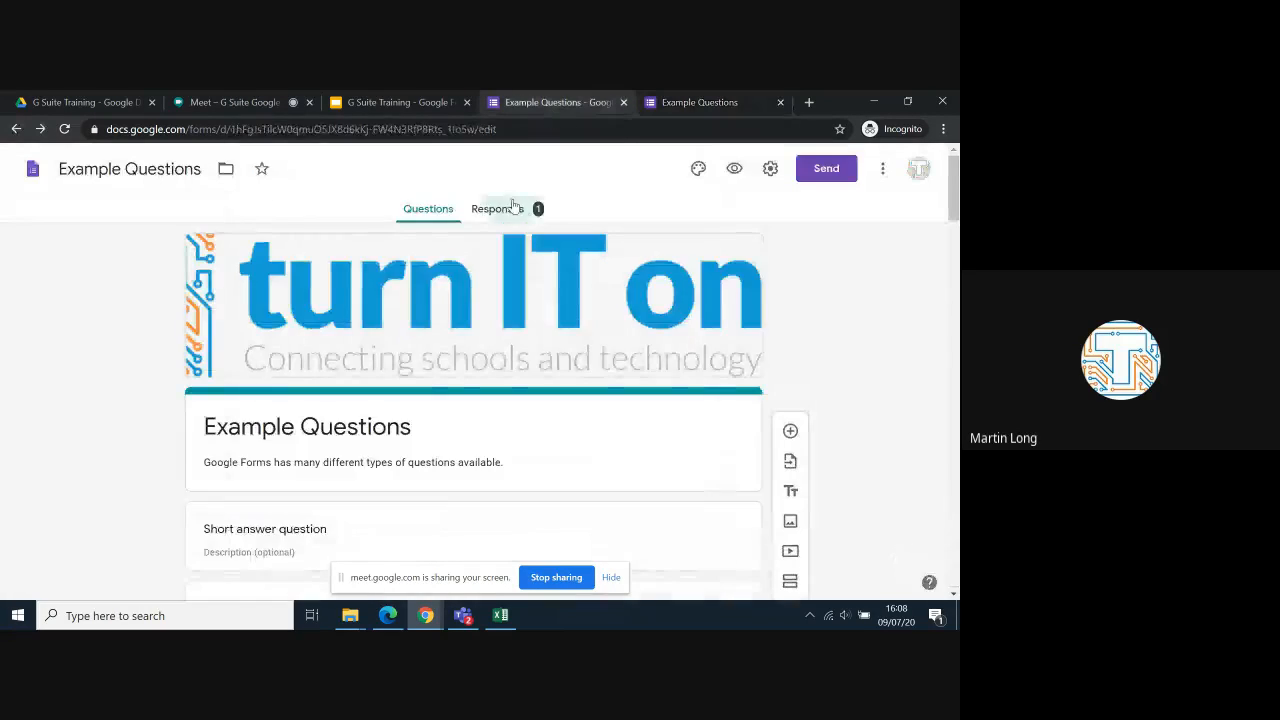
pyautogui.click(508, 208)
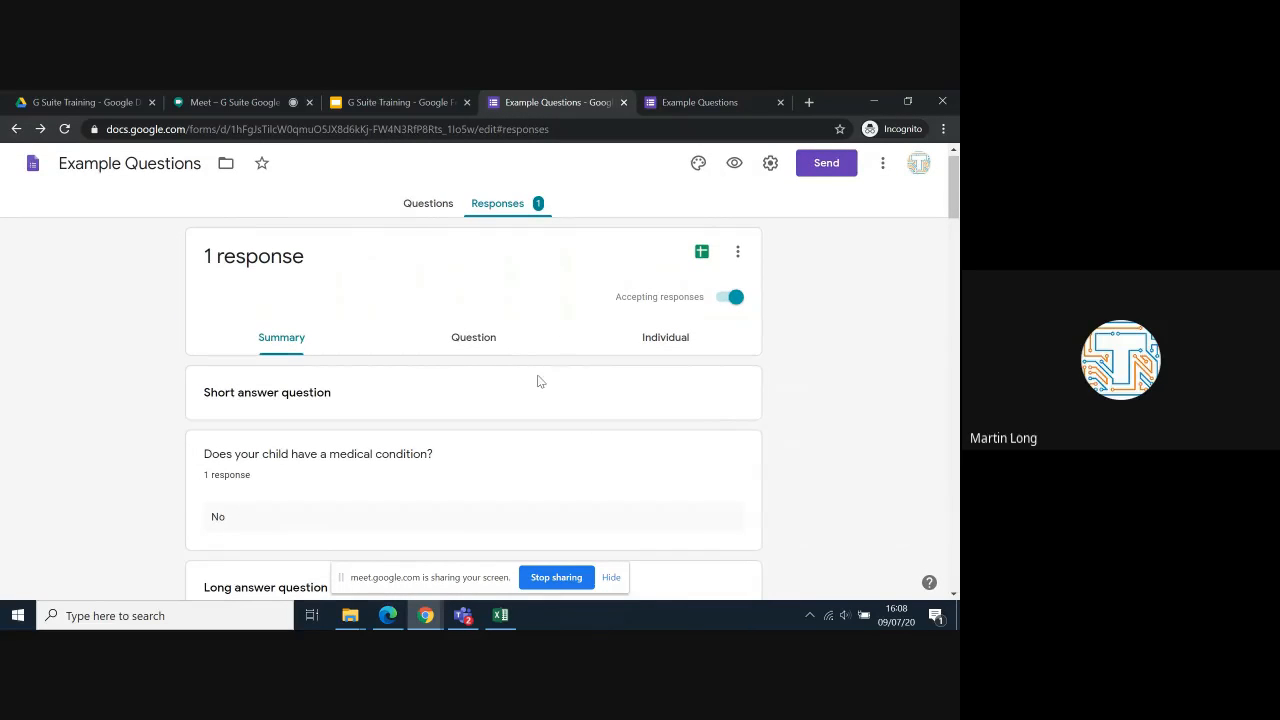
pyautogui.scroll(-1, 535, 382)
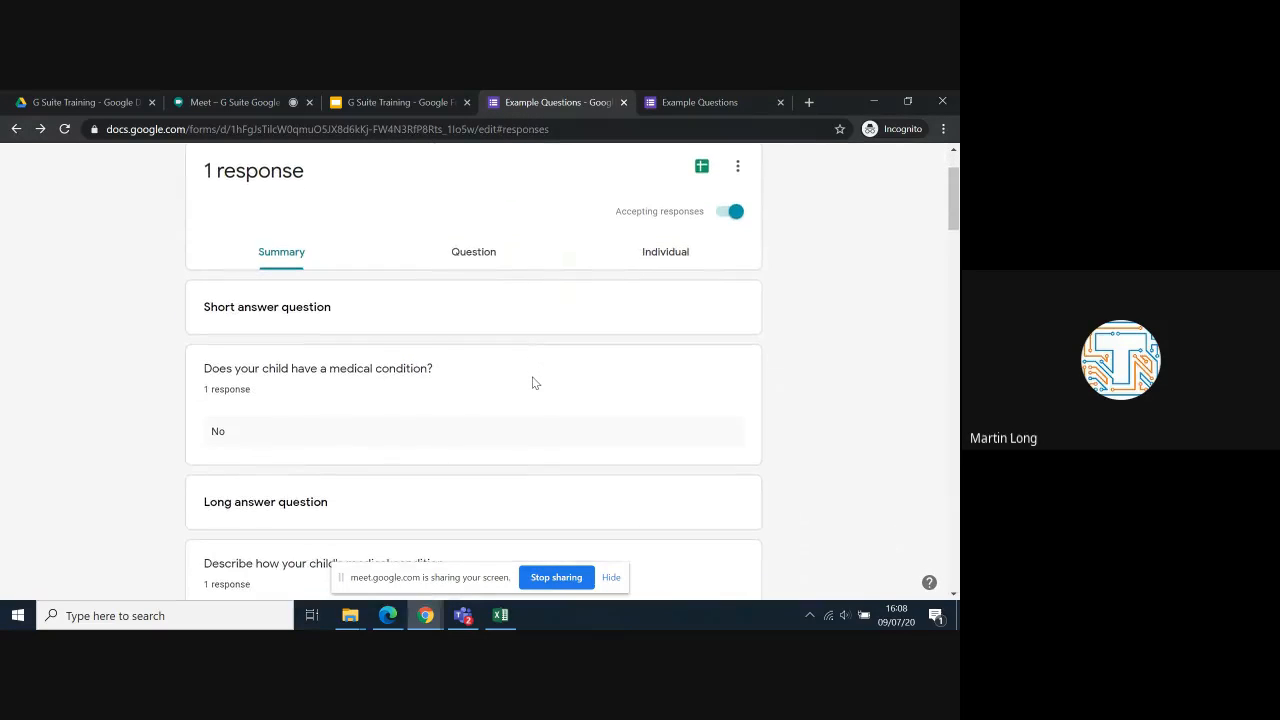
pyautogui.scroll(-7, 533, 382)
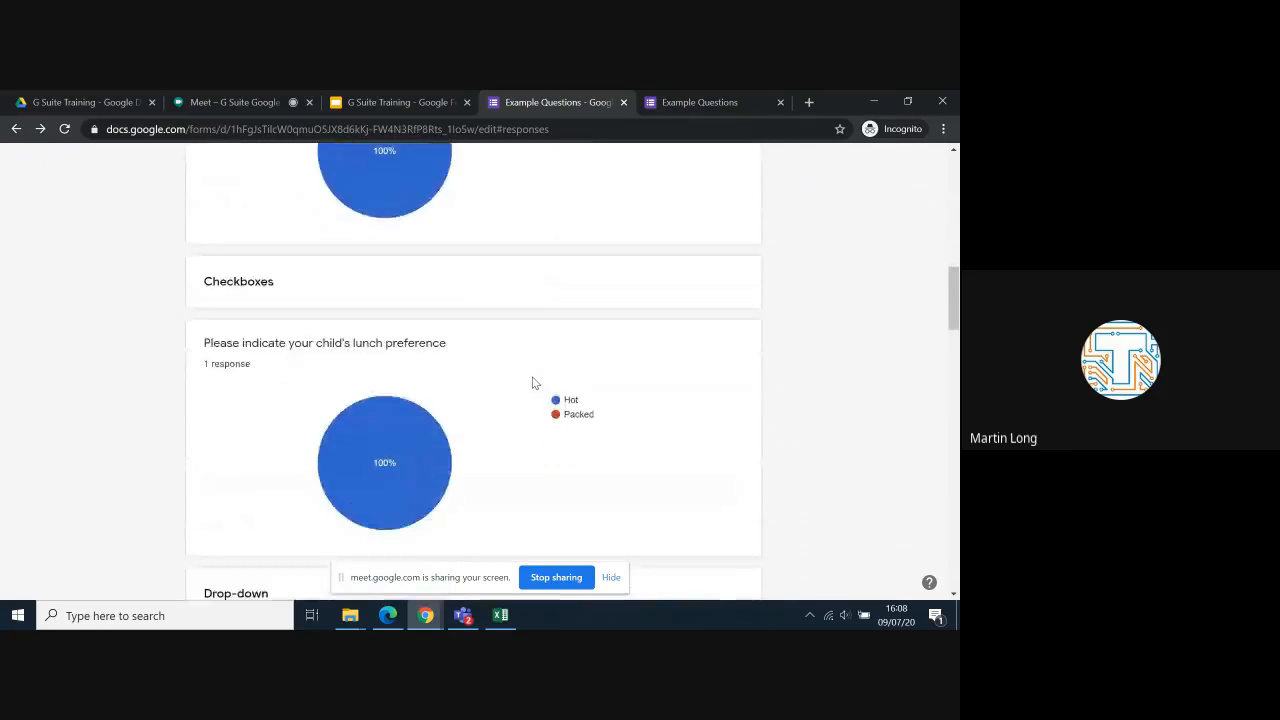
pyautogui.scroll(-9, 533, 382)
pyautogui.scroll(8, 533, 382)
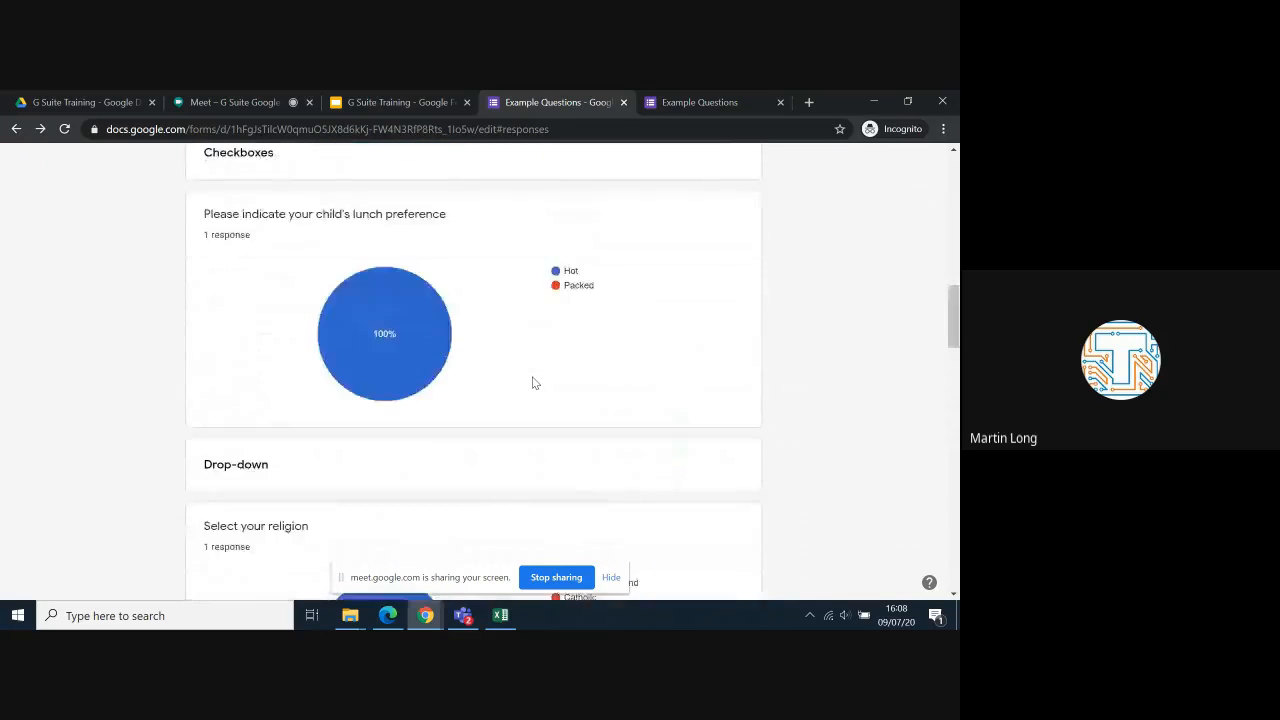
pyautogui.scroll(10, 533, 382)
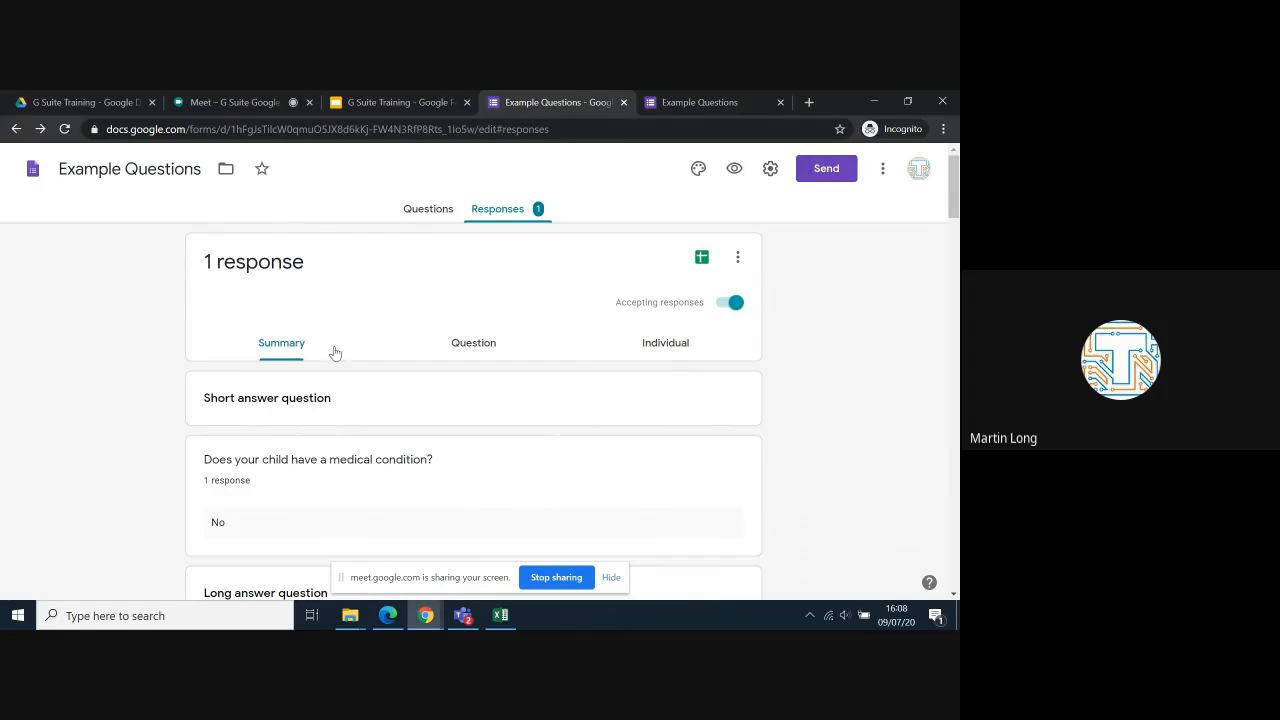
pyautogui.scroll(-2, 484, 467)
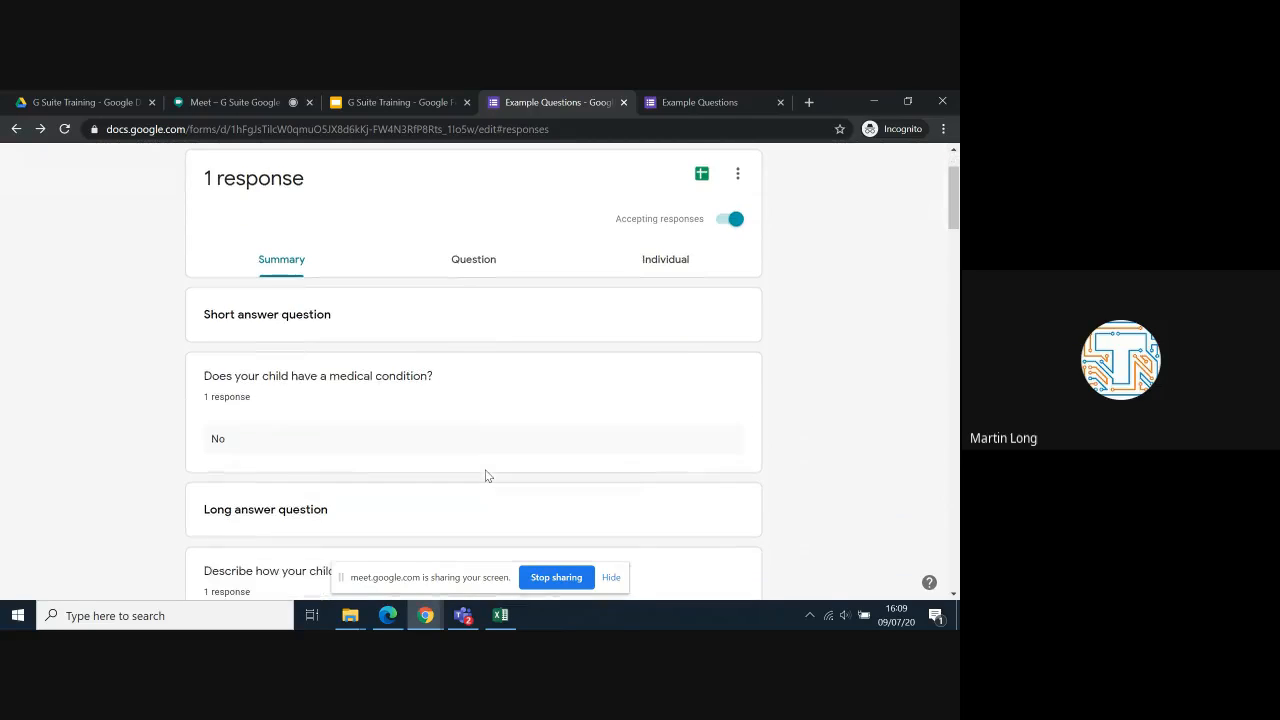
pyautogui.scroll(1, 486, 476)
pyautogui.scroll(1, 486, 476)
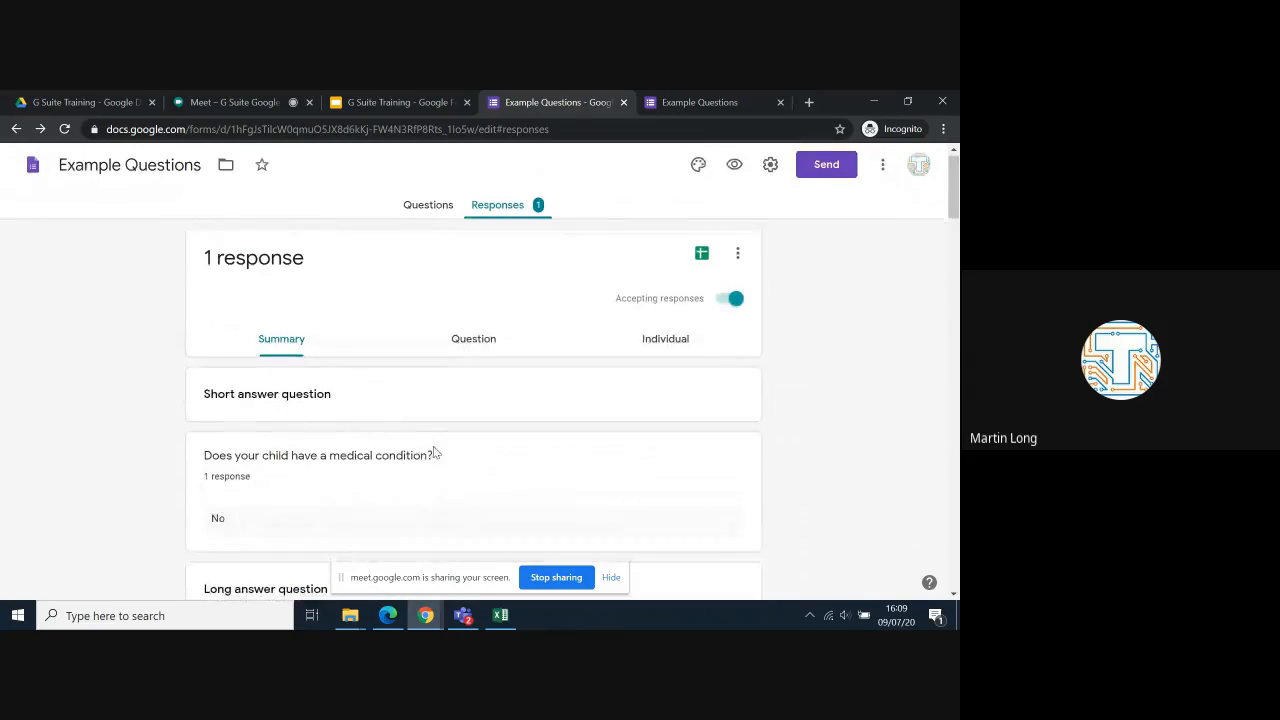
pyautogui.scroll(-8, 431, 451)
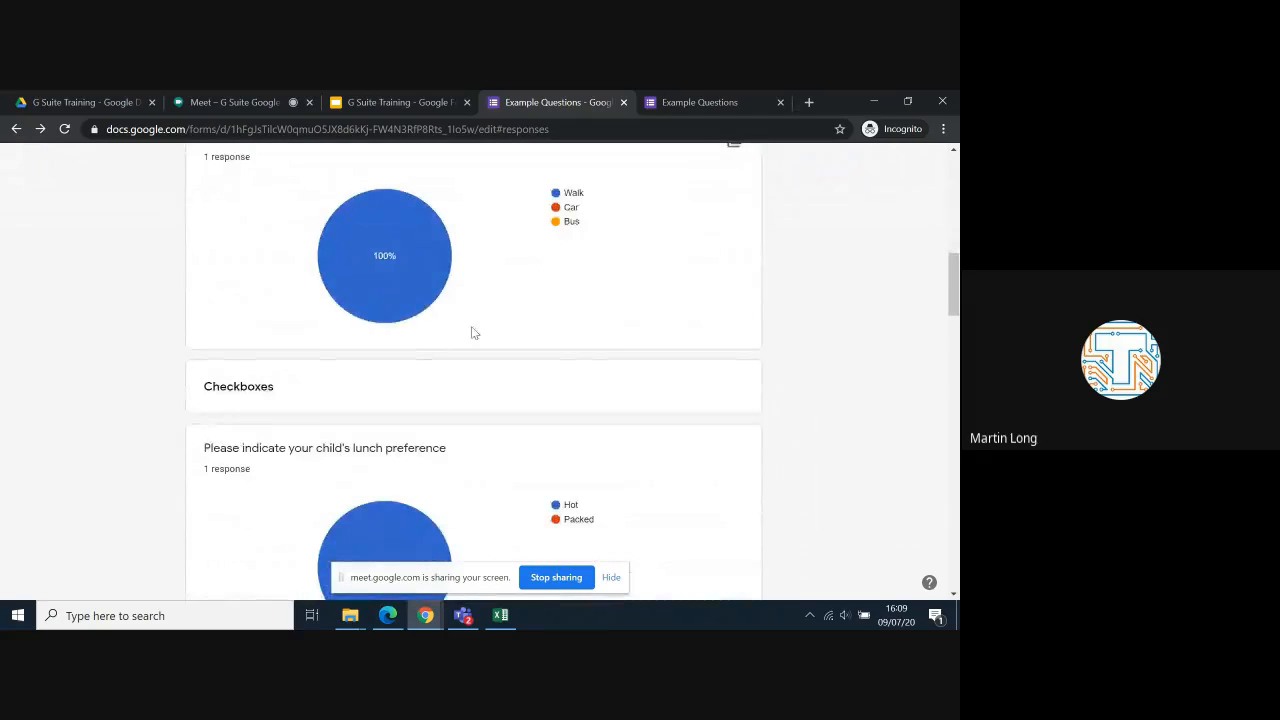
pyautogui.scroll(8, 471, 326)
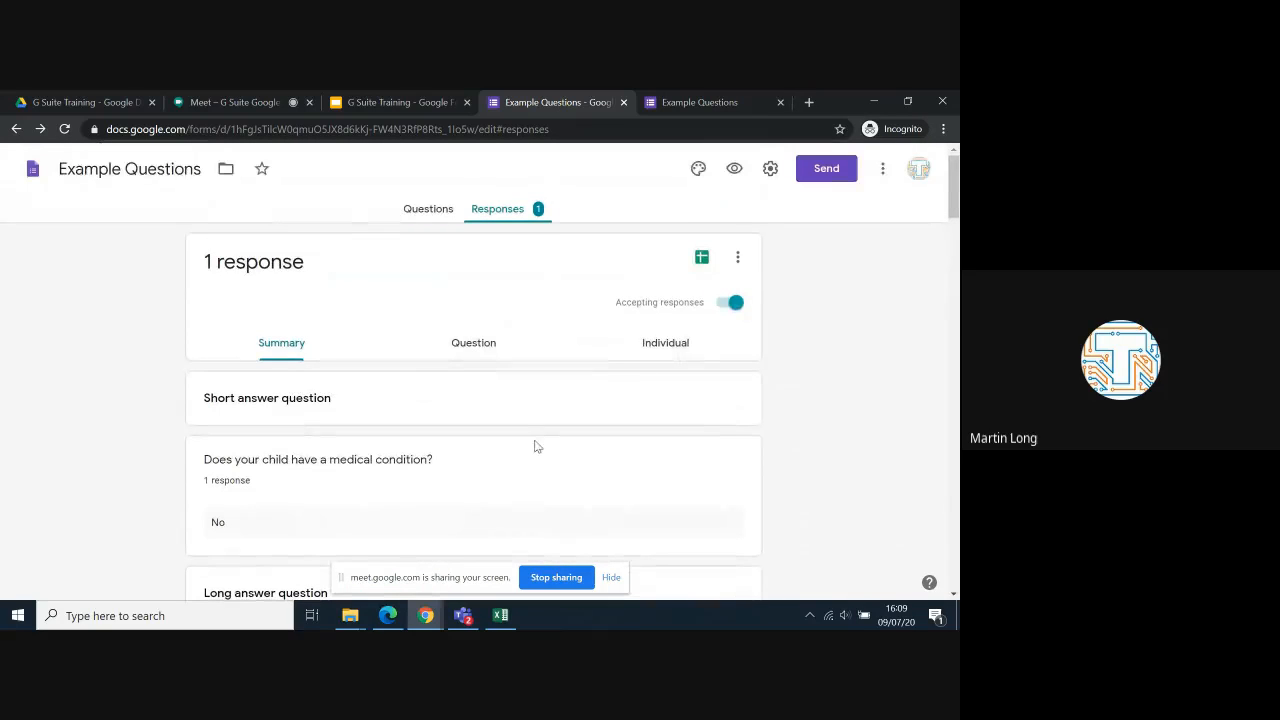
# View the responses by question and advance from the medical condition question to "How do you travel to school?".
pyautogui.click(481, 346)
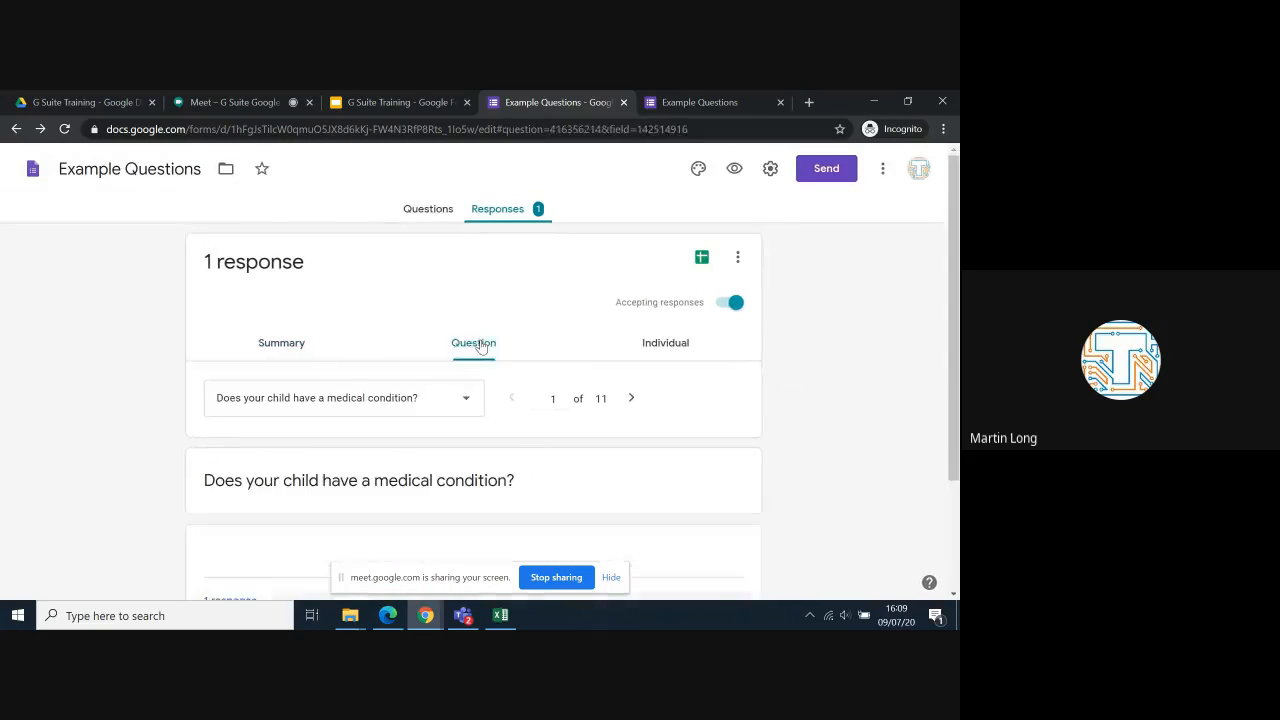
pyautogui.scroll(-2, 513, 455)
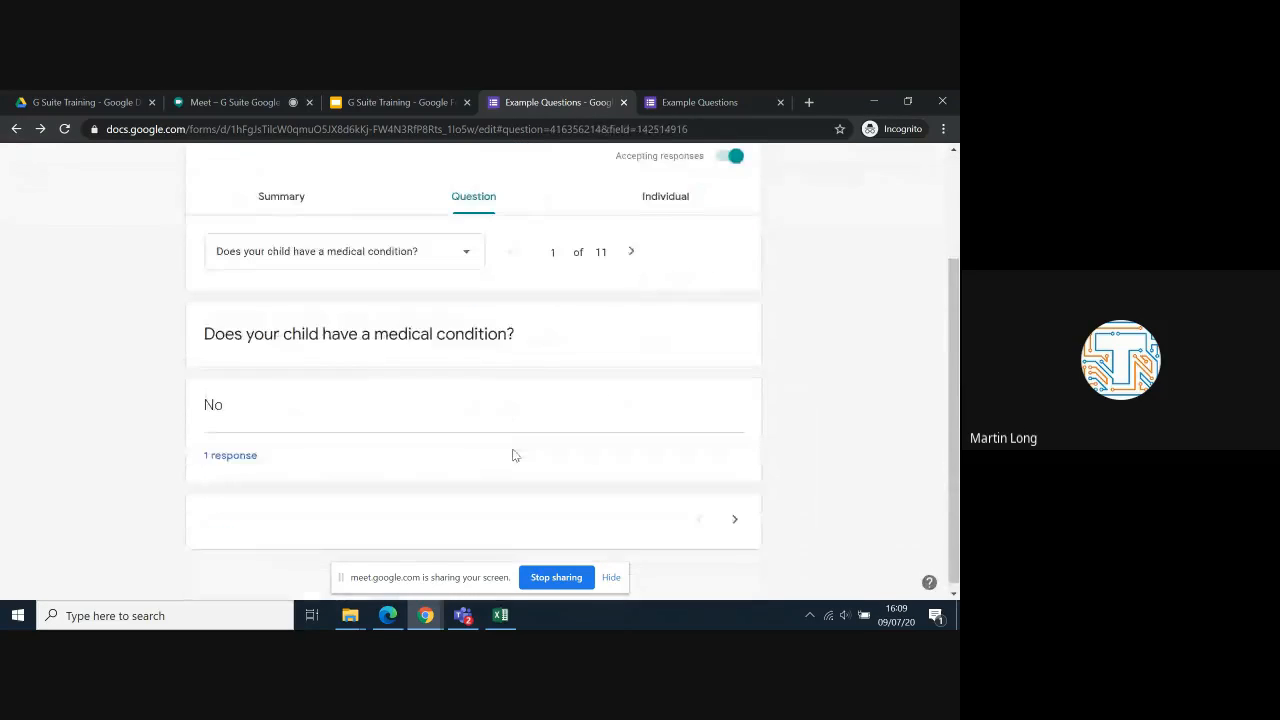
pyautogui.click(630, 274)
pyautogui.click(630, 275)
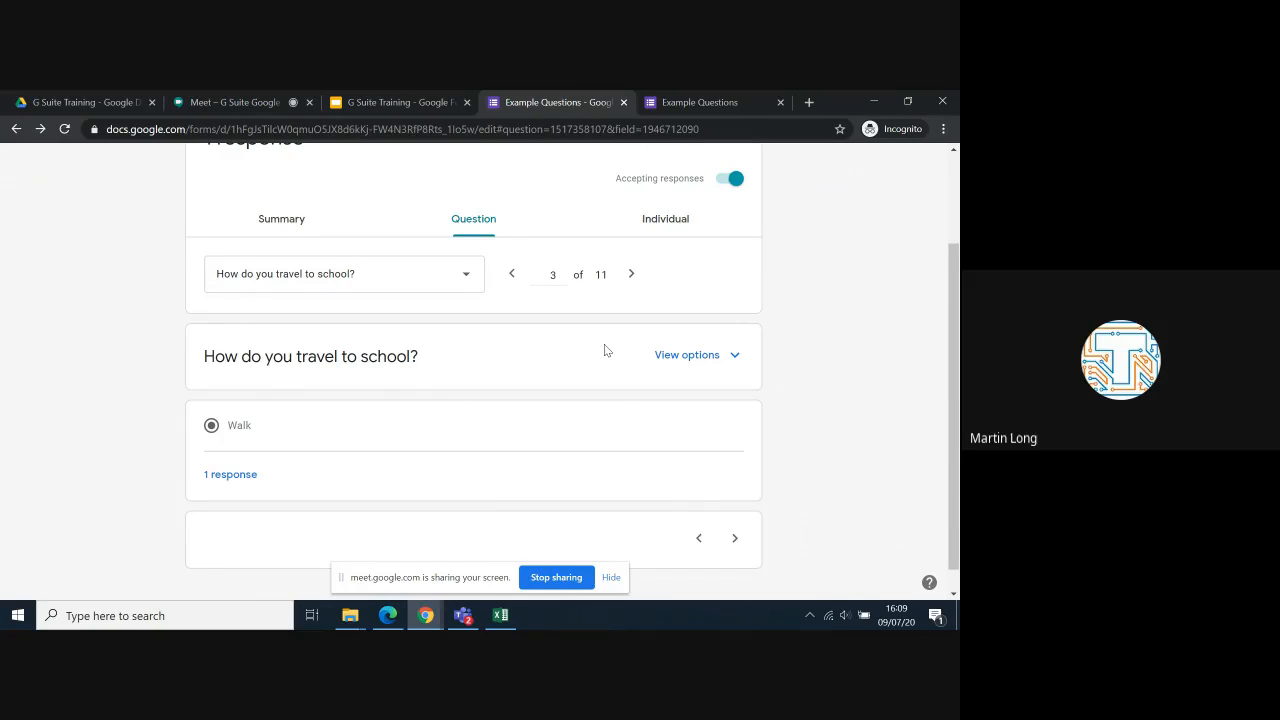
pyautogui.scroll(3, 604, 350)
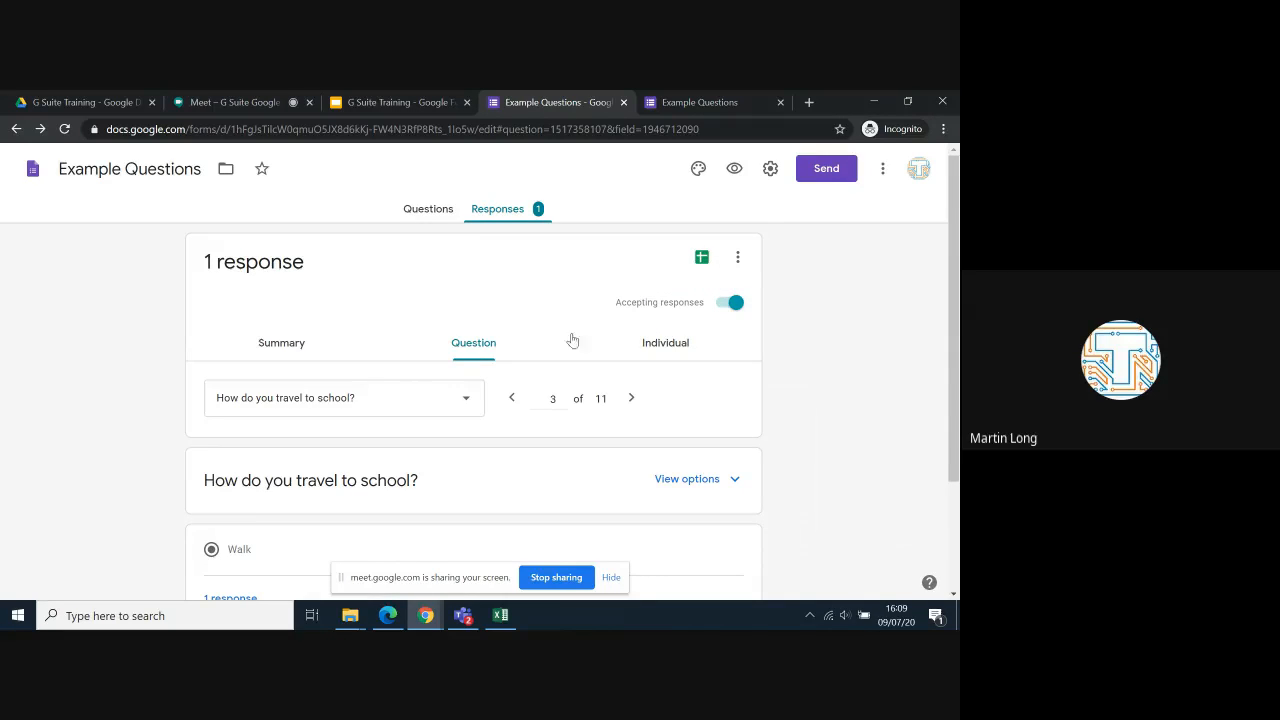
# Open the form's linked responses spreadsheet and look across all its answer columns.
pyautogui.click(705, 263)
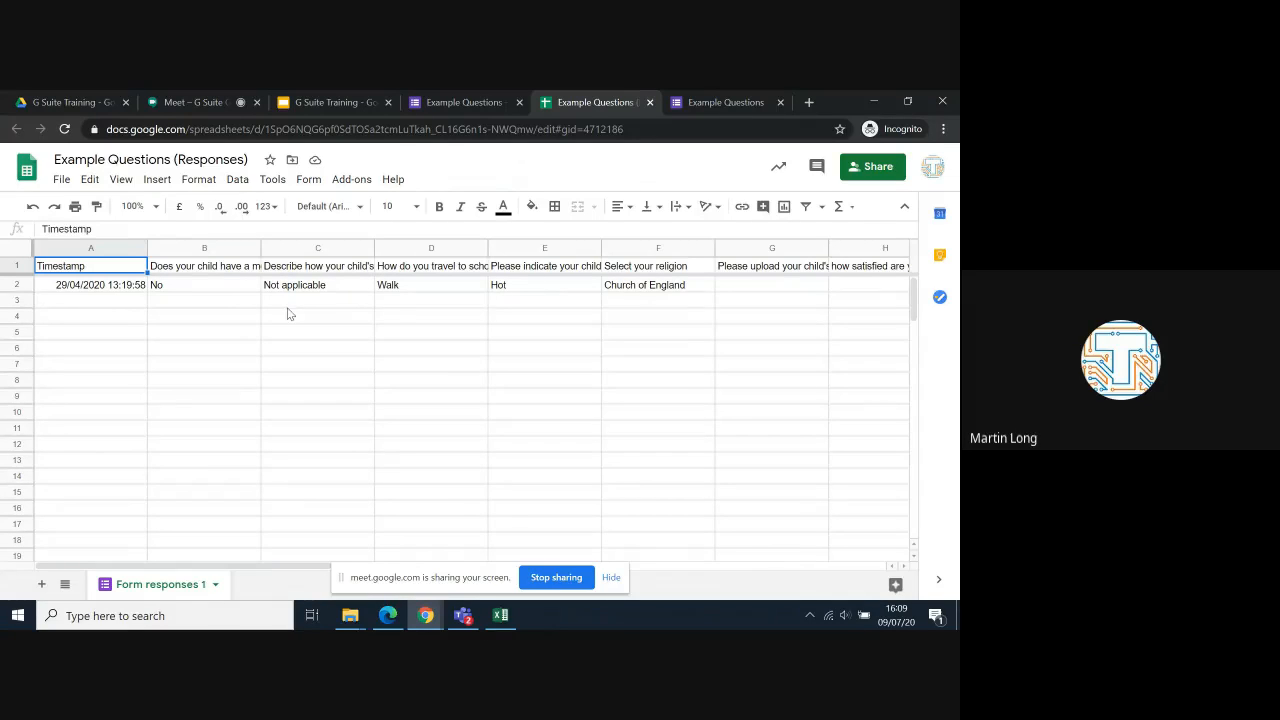
pyautogui.hscroll(5, 410, 313)
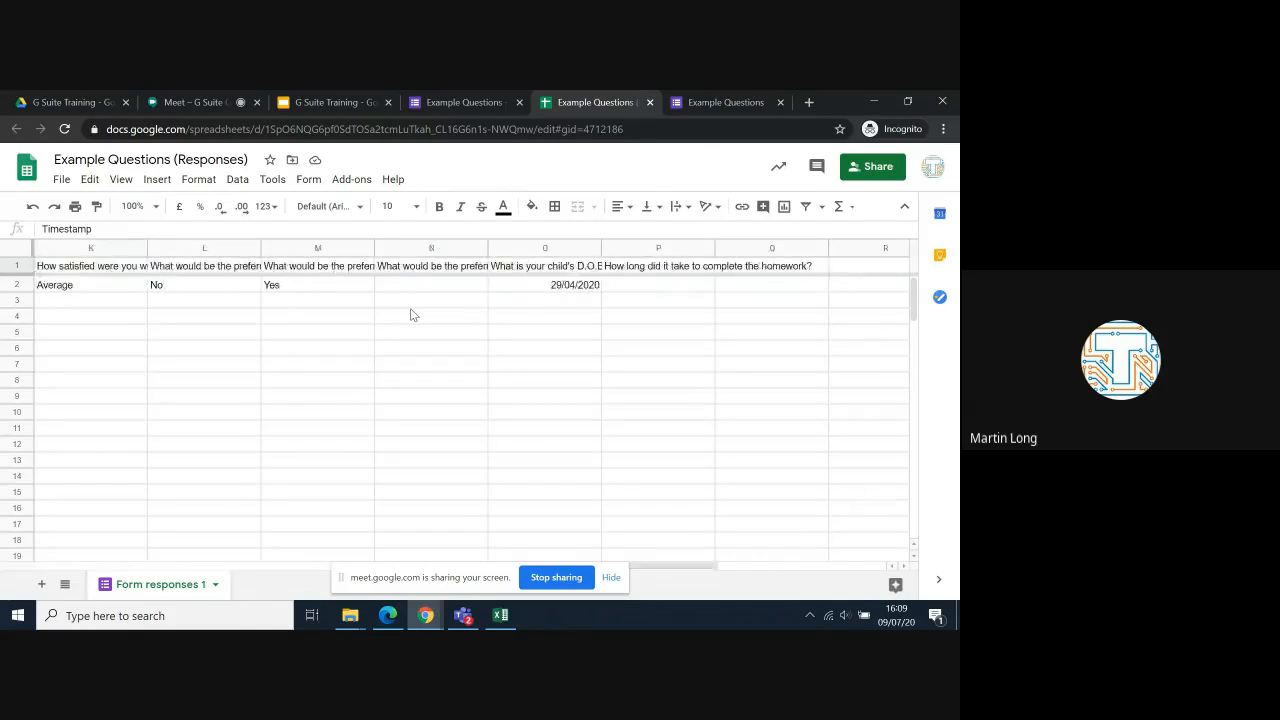
pyautogui.hscroll(-5, 410, 313)
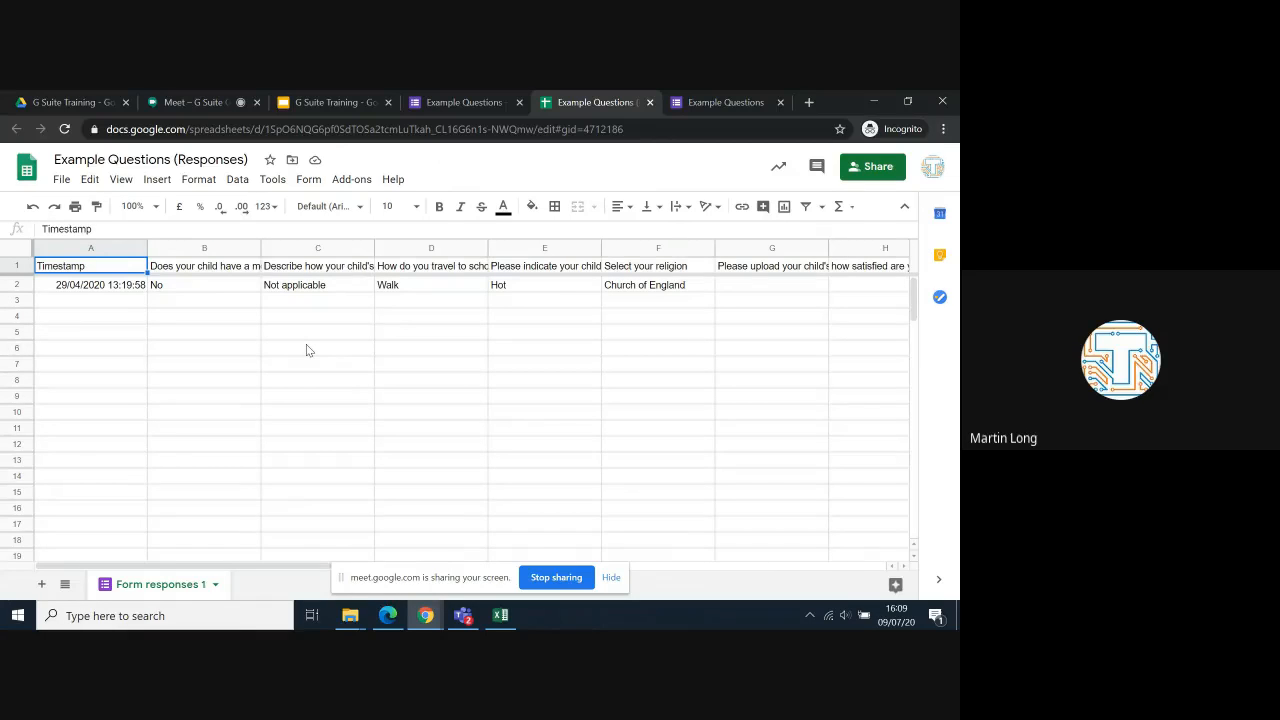
# Look at the G Suite Training folder in Google Drive and close the Example Questions (Responses) spreadsheet.
pyautogui.click(27, 104)
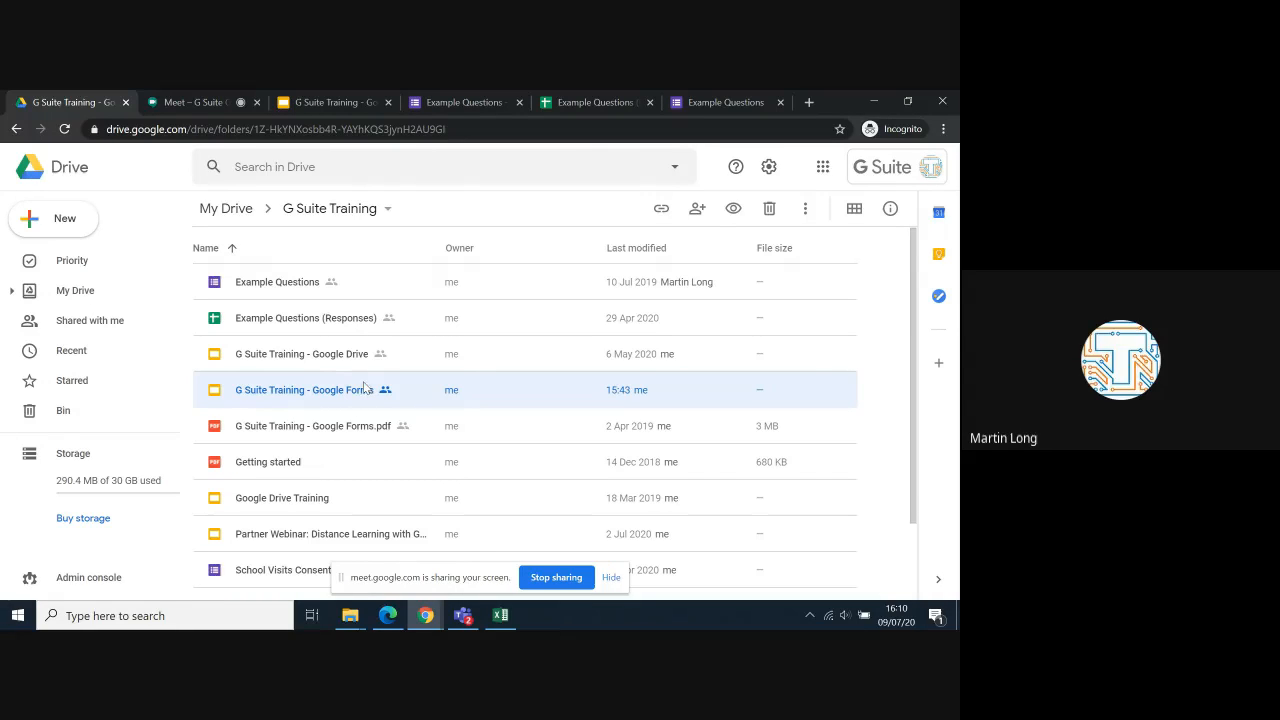
pyautogui.click(575, 96)
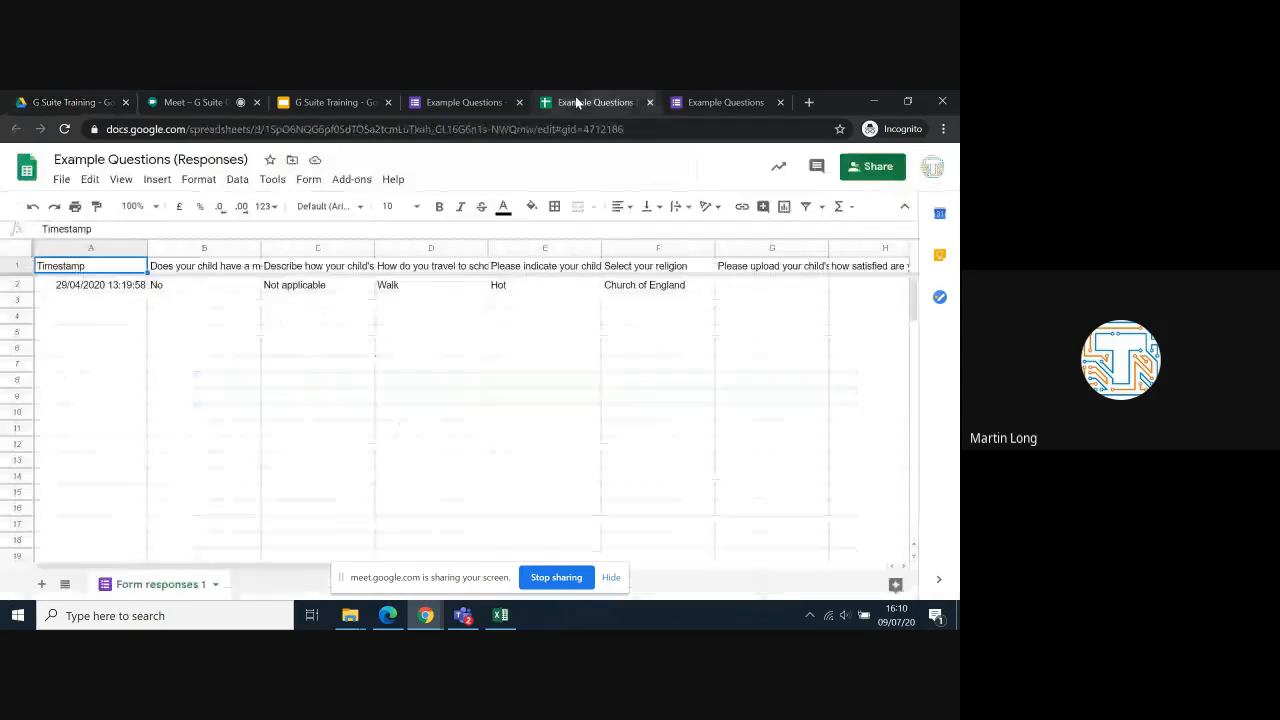
pyautogui.click(649, 102)
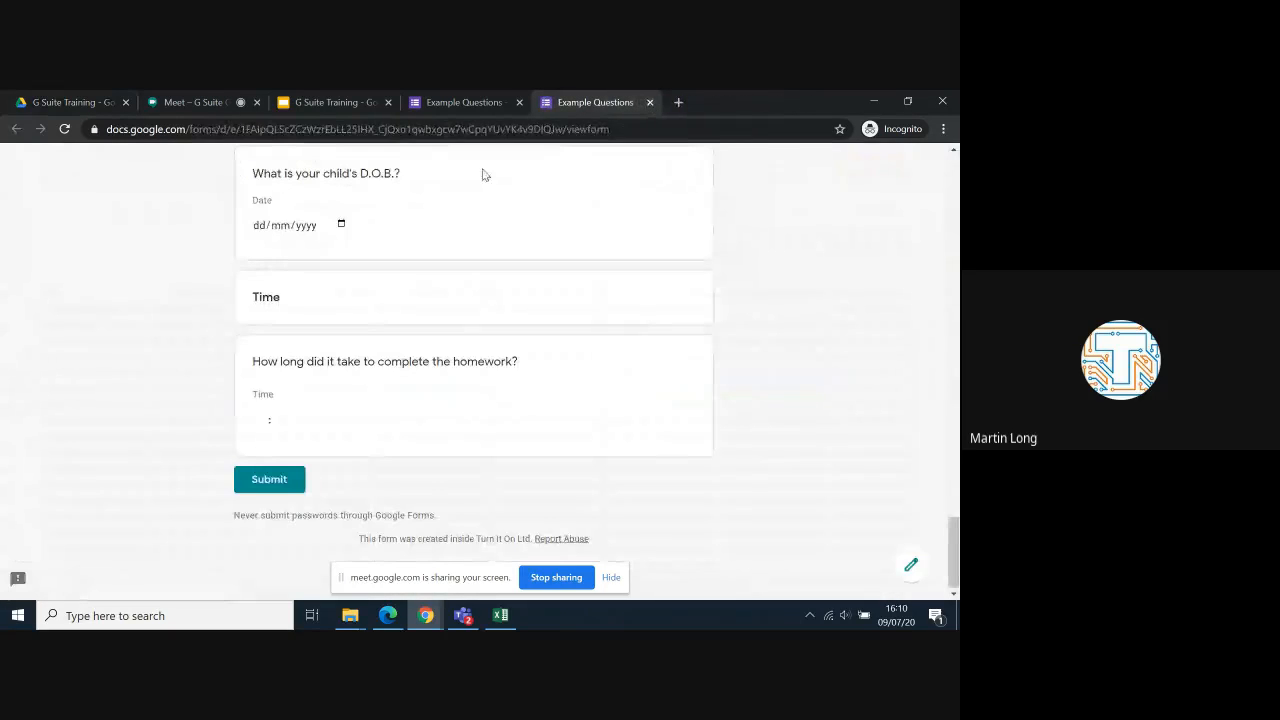
# Return to the Example Questions editor, go to the Forms home page and open the recent Blank Quiz with the coloured yarn header.
pyautogui.scroll(12, 480, 211)
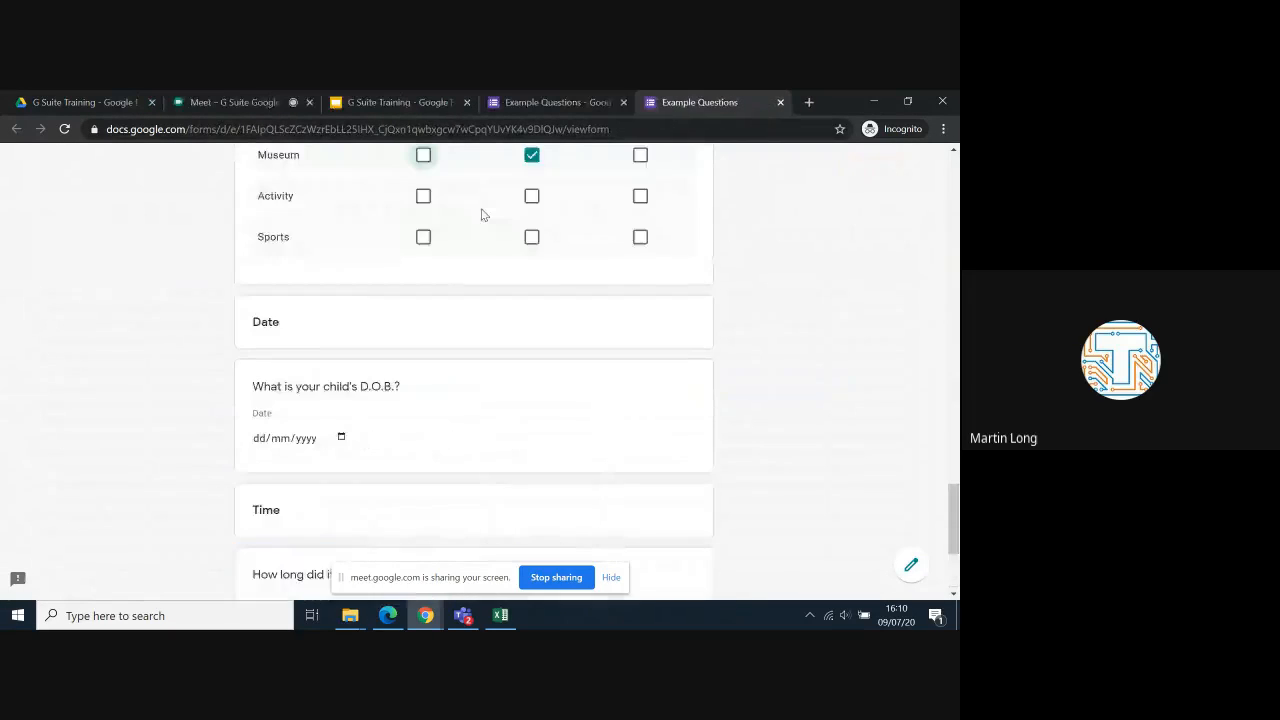
pyautogui.click(568, 100)
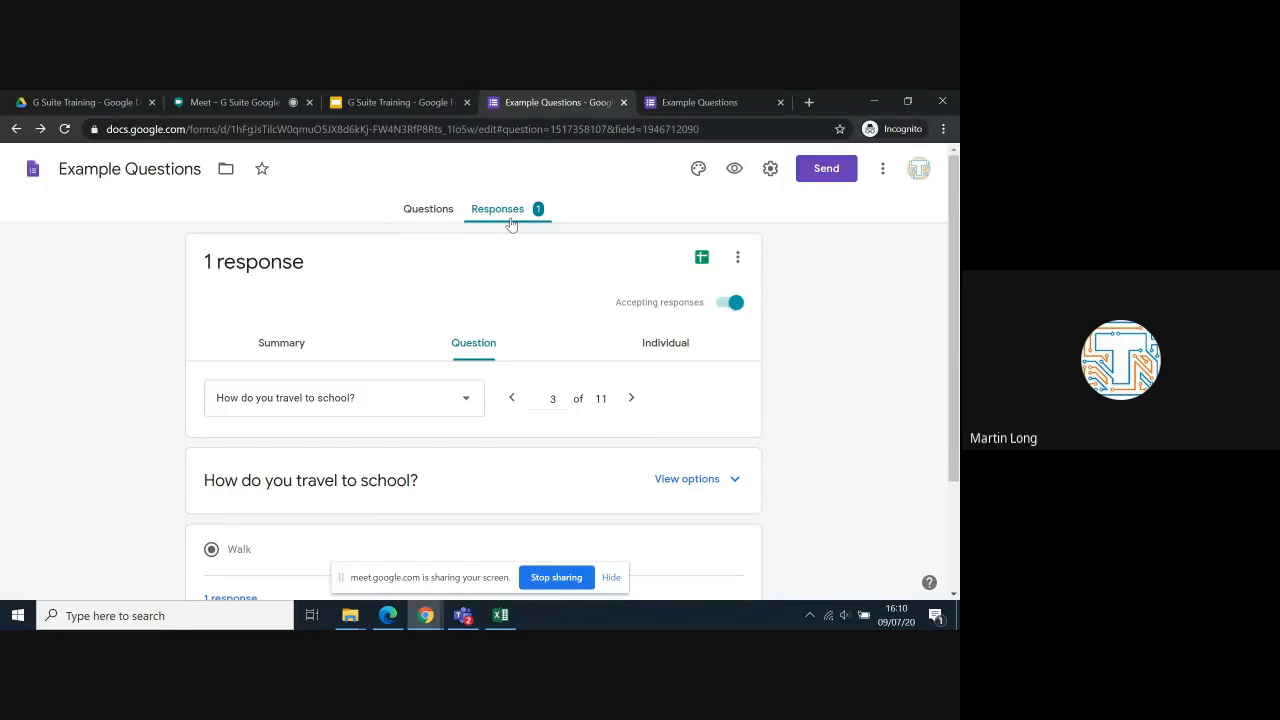
pyautogui.scroll(-1, 474, 480)
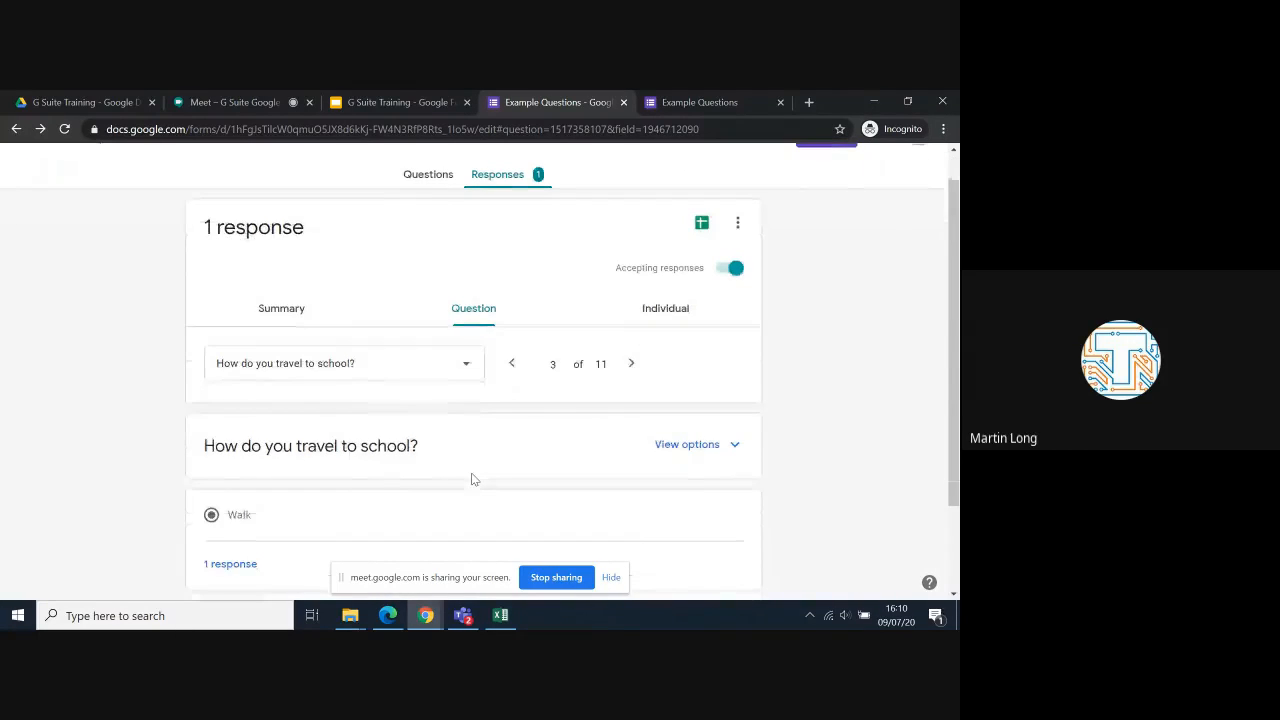
pyautogui.scroll(1, 474, 480)
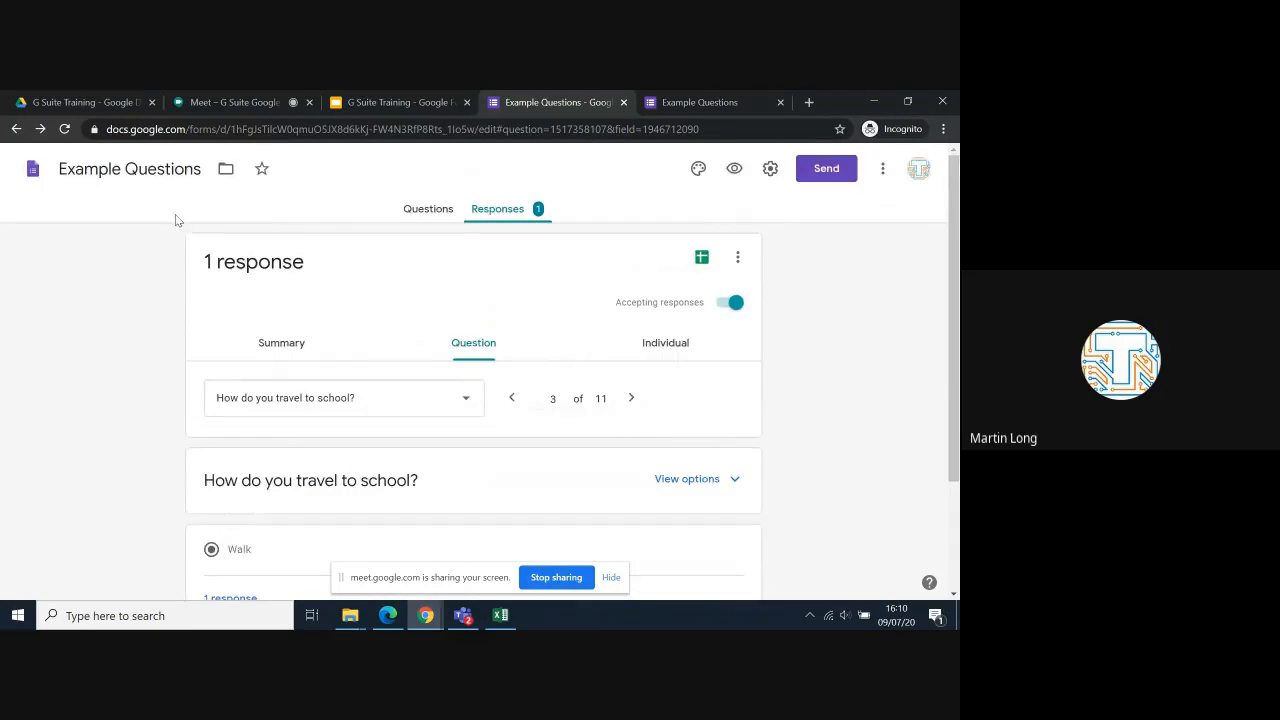
pyautogui.click(33, 172)
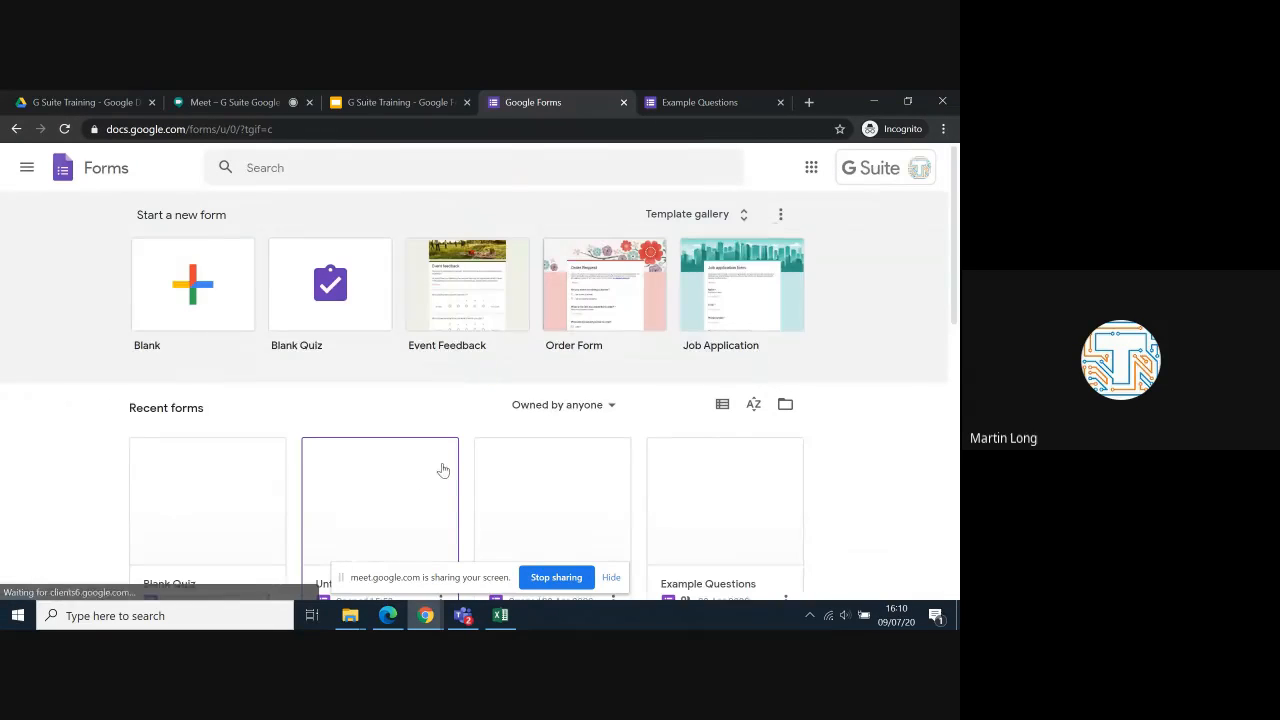
pyautogui.scroll(-2, 452, 456)
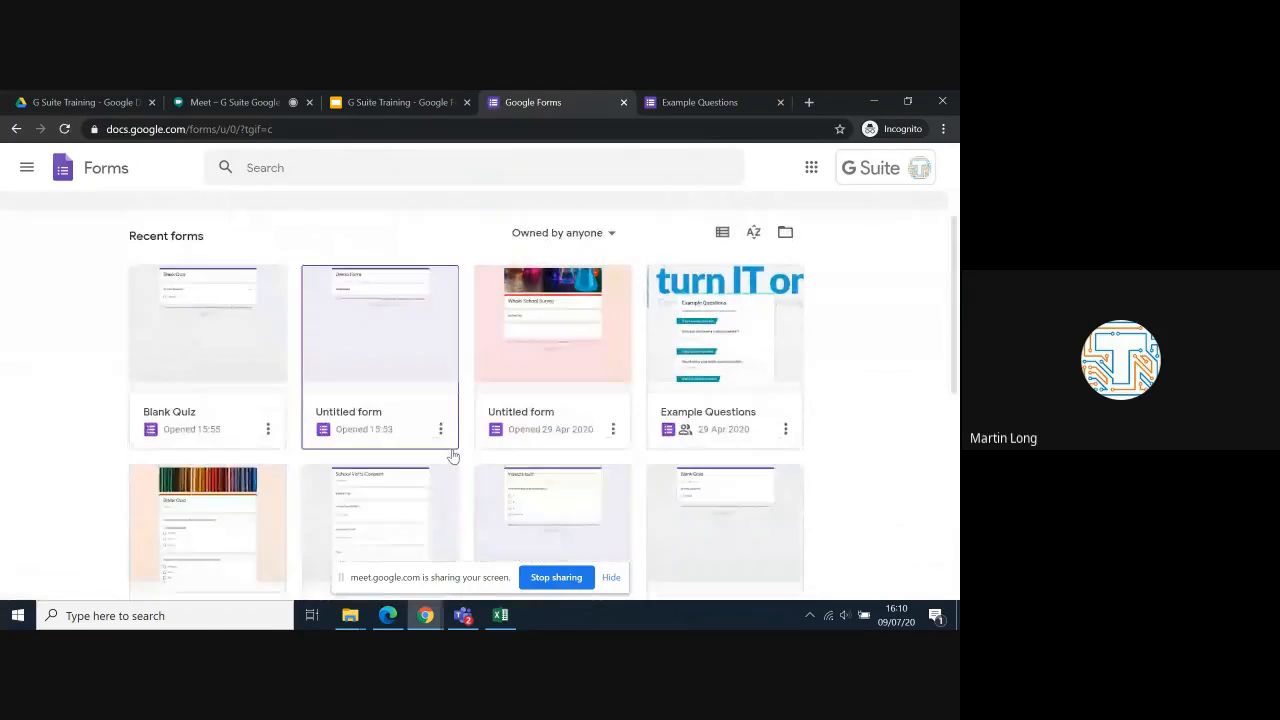
pyautogui.scroll(-1, 453, 456)
pyautogui.click(206, 432)
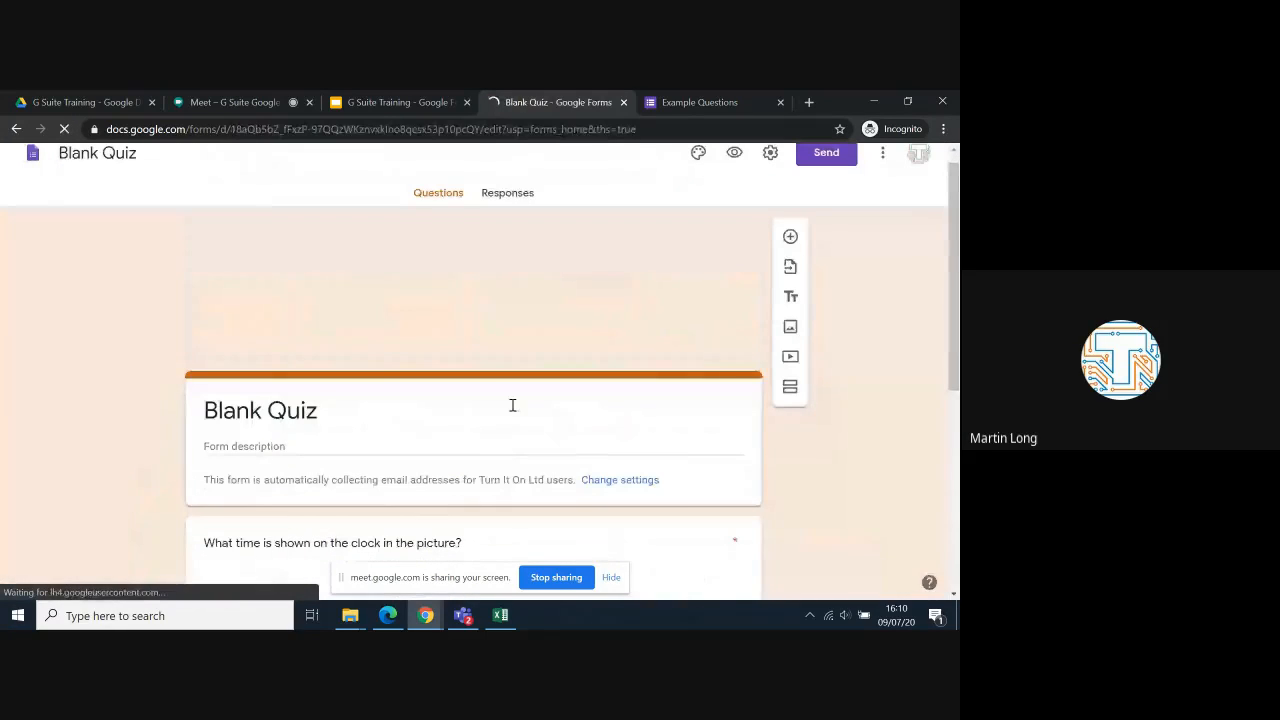
# Examine the quiz question about the time on the clock, including its picture and answer options.
pyautogui.scroll(-1, 512, 405)
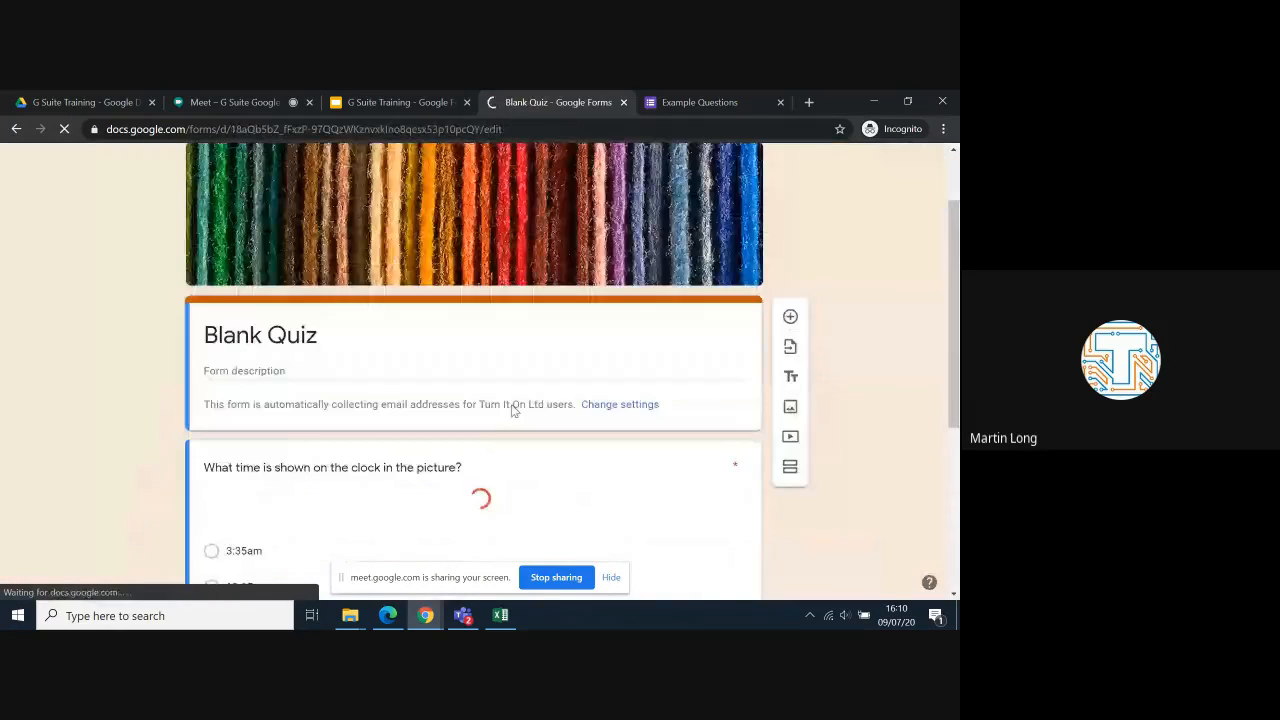
pyautogui.scroll(-4, 517, 455)
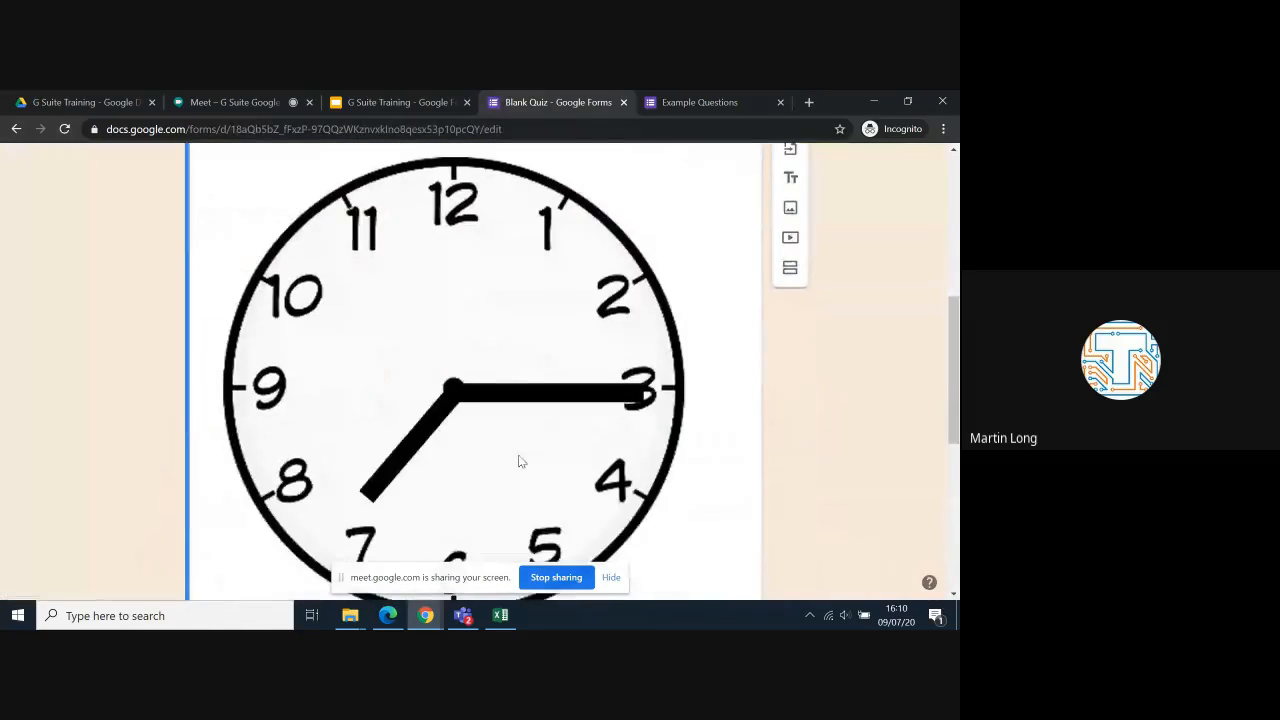
pyautogui.scroll(-1, 518, 459)
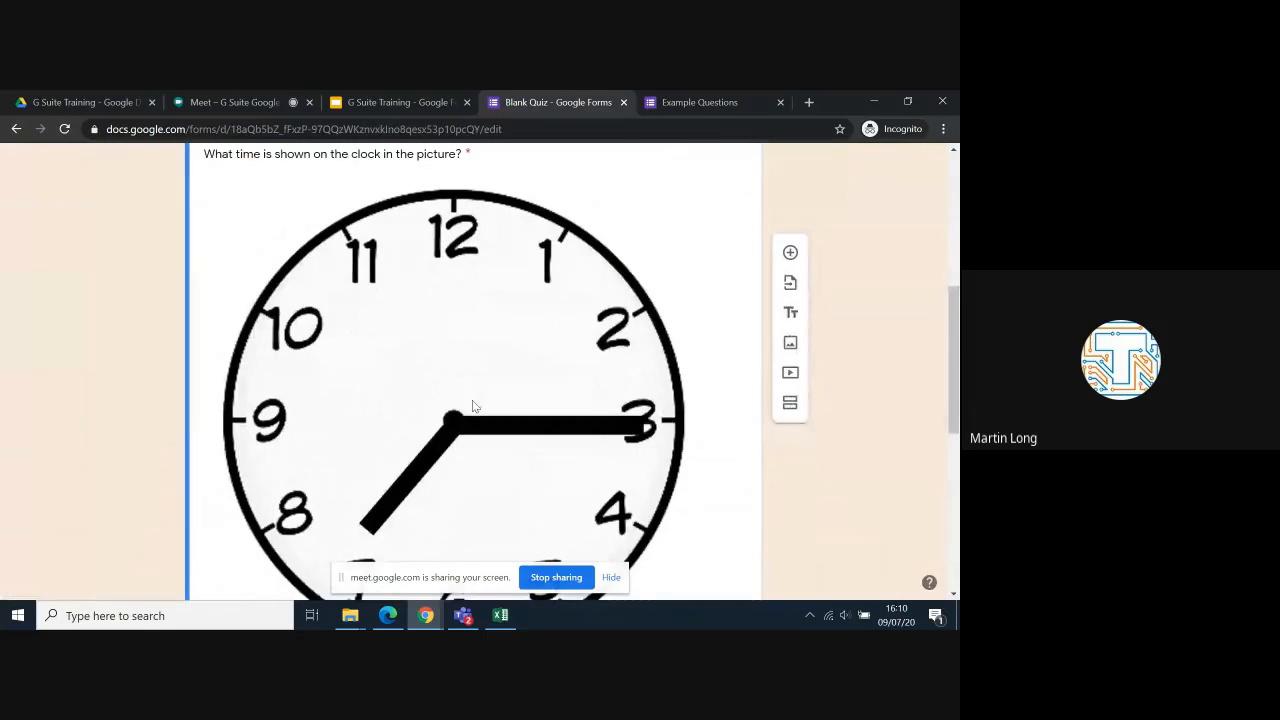
pyautogui.scroll(-2, 463, 442)
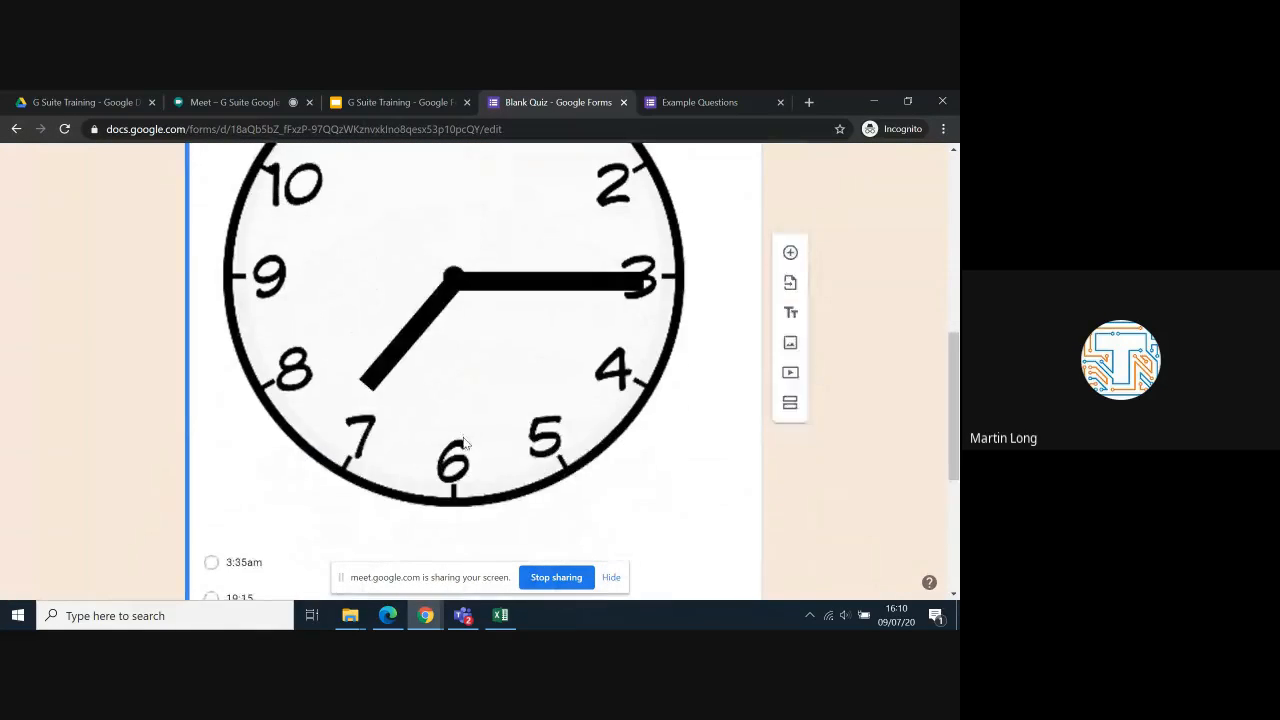
pyautogui.scroll(-1, 463, 442)
pyautogui.scroll(1, 463, 442)
pyautogui.scroll(-2, 463, 442)
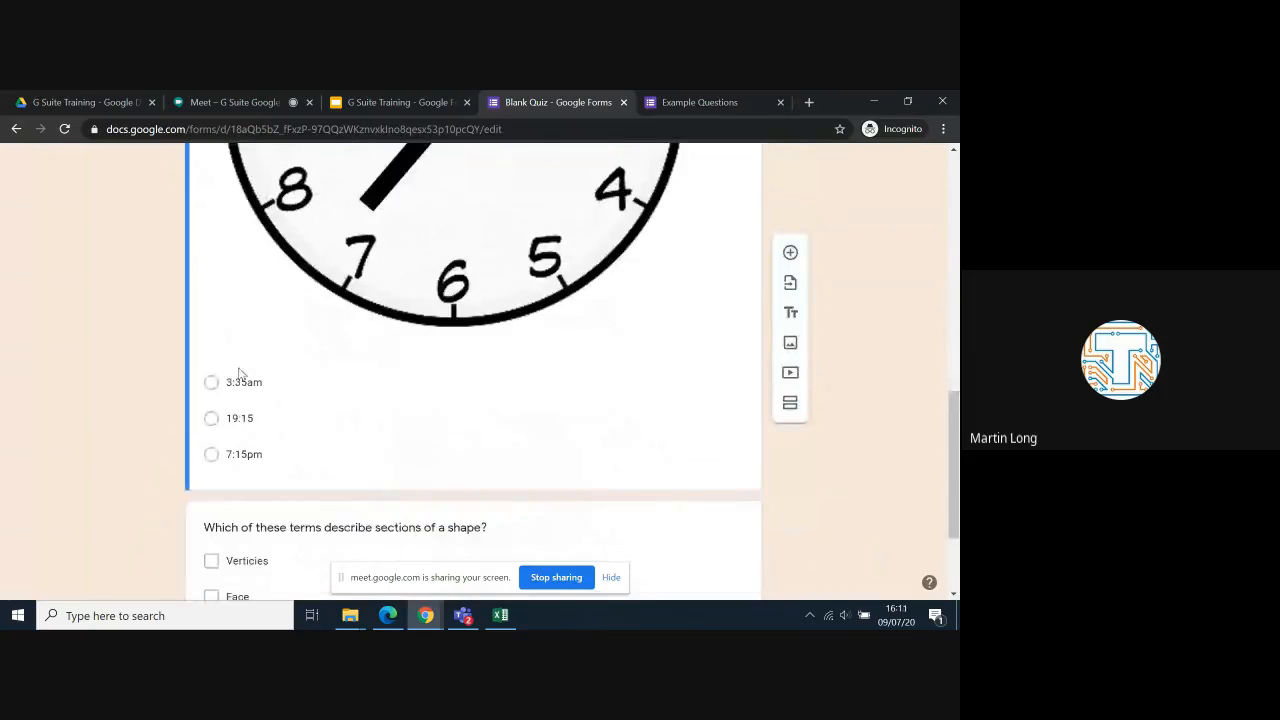
pyautogui.scroll(4, 526, 329)
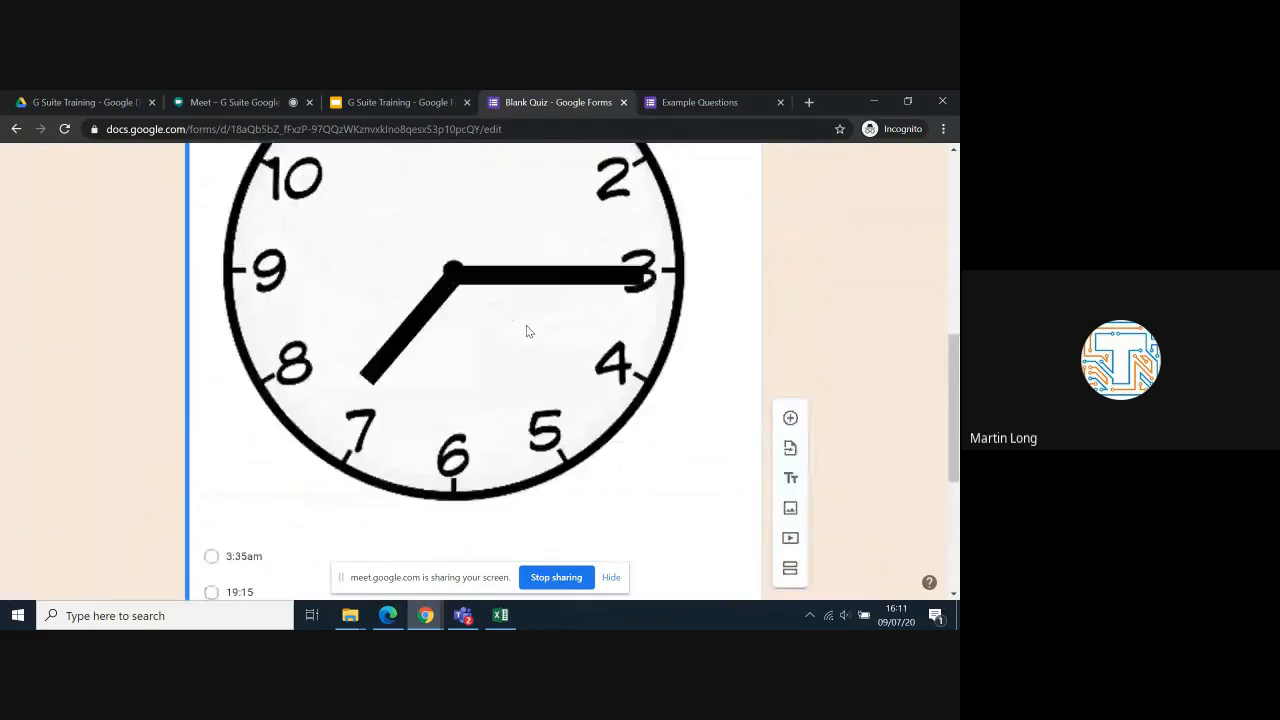
# Add a new question directly beneath the quiz title and set its type to Paragraph.
pyautogui.scroll(-5, 526, 329)
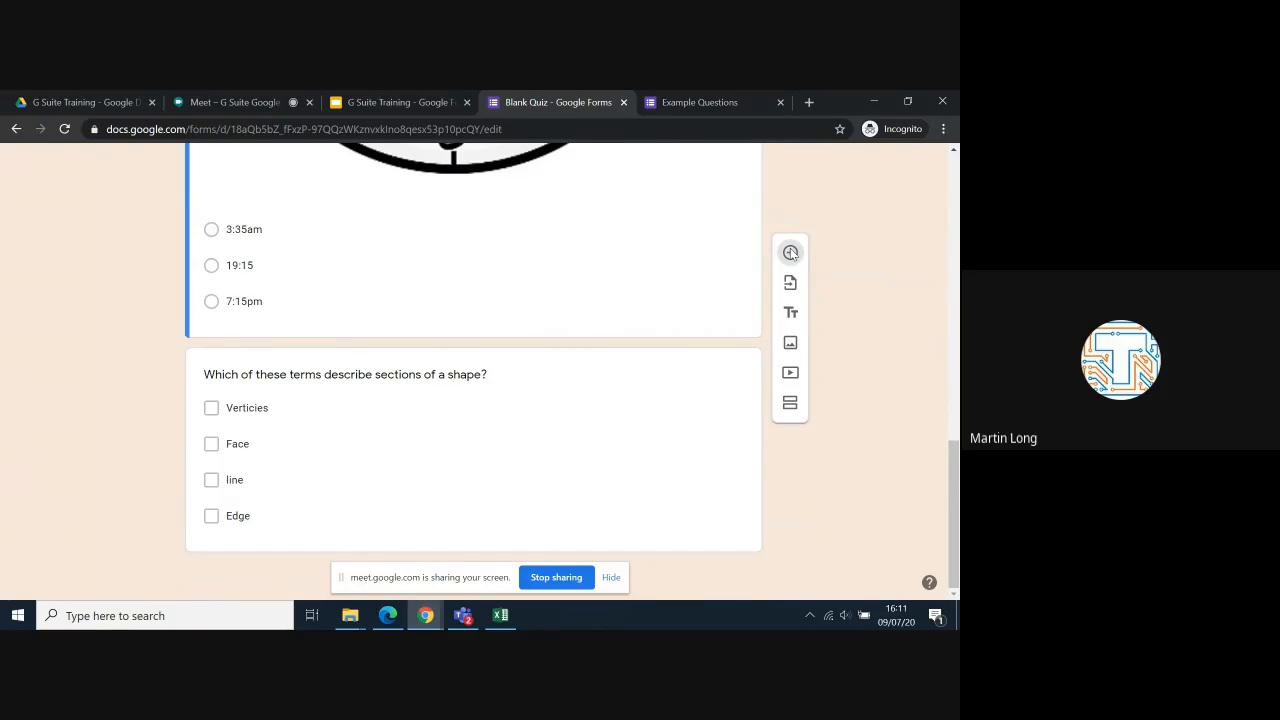
pyautogui.scroll(2, 705, 404)
pyautogui.scroll(-2, 705, 404)
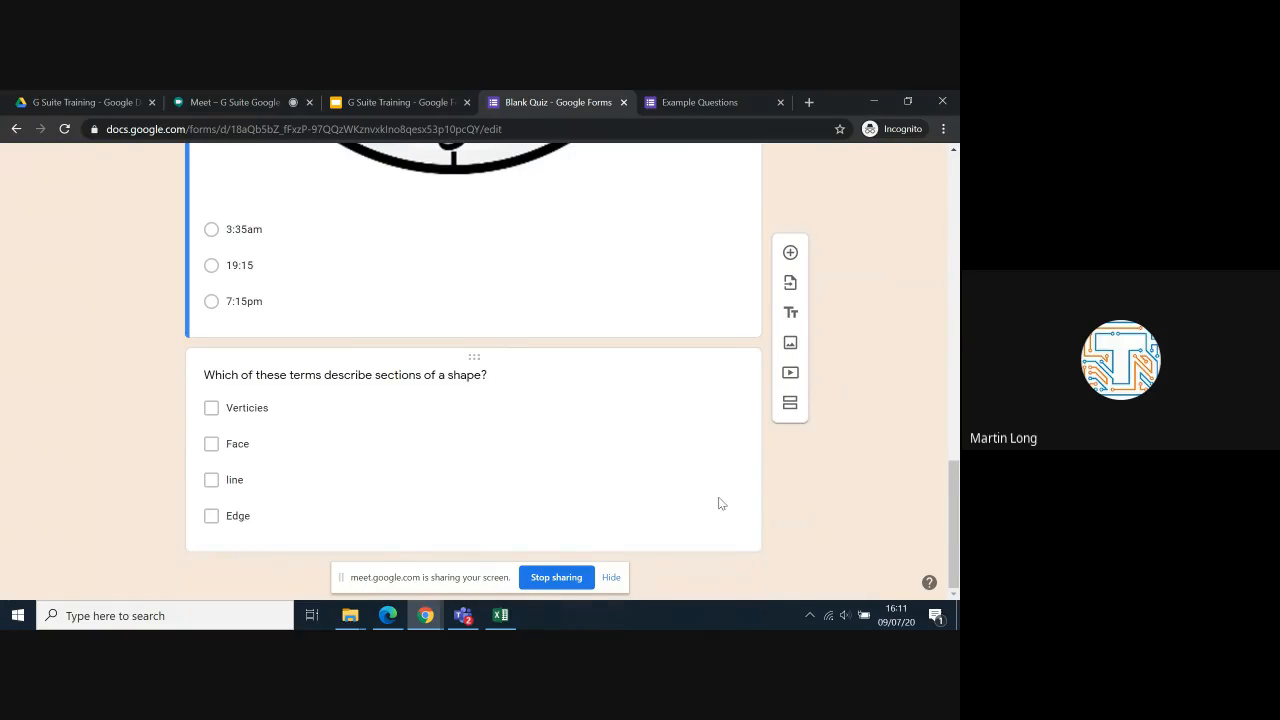
pyautogui.scroll(2, 717, 502)
pyautogui.scroll(7, 719, 497)
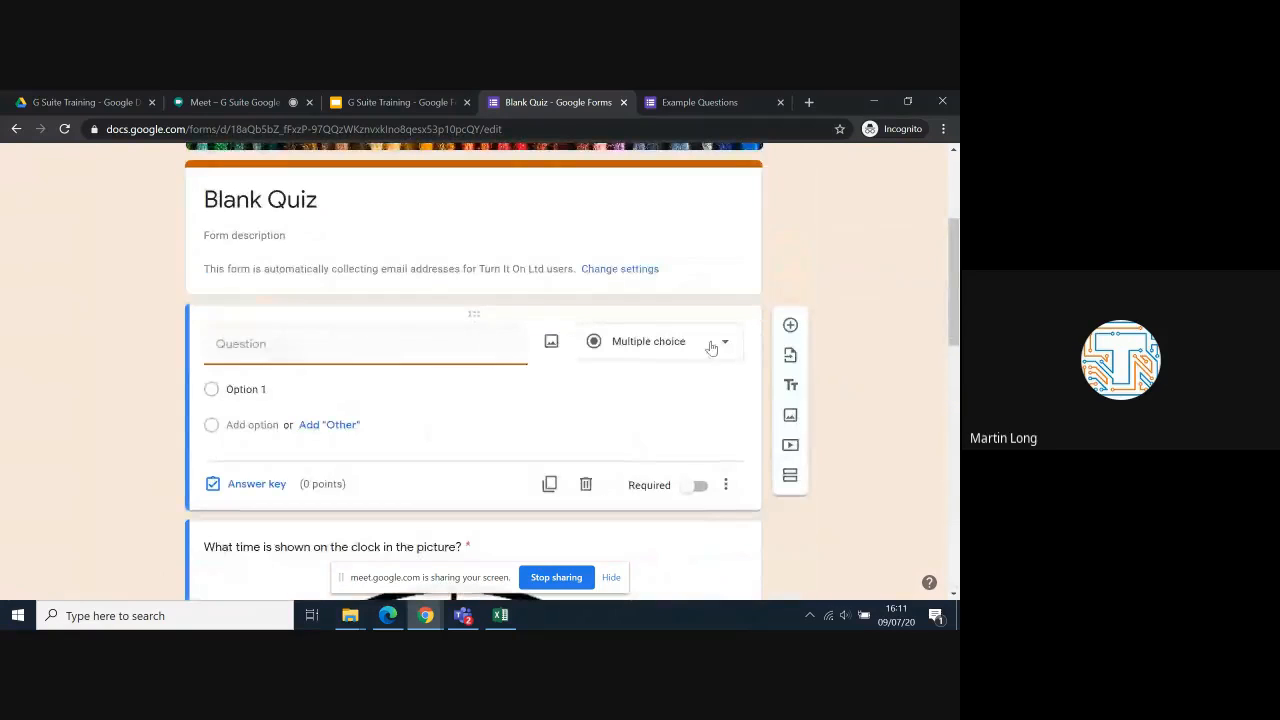
pyautogui.click(725, 346)
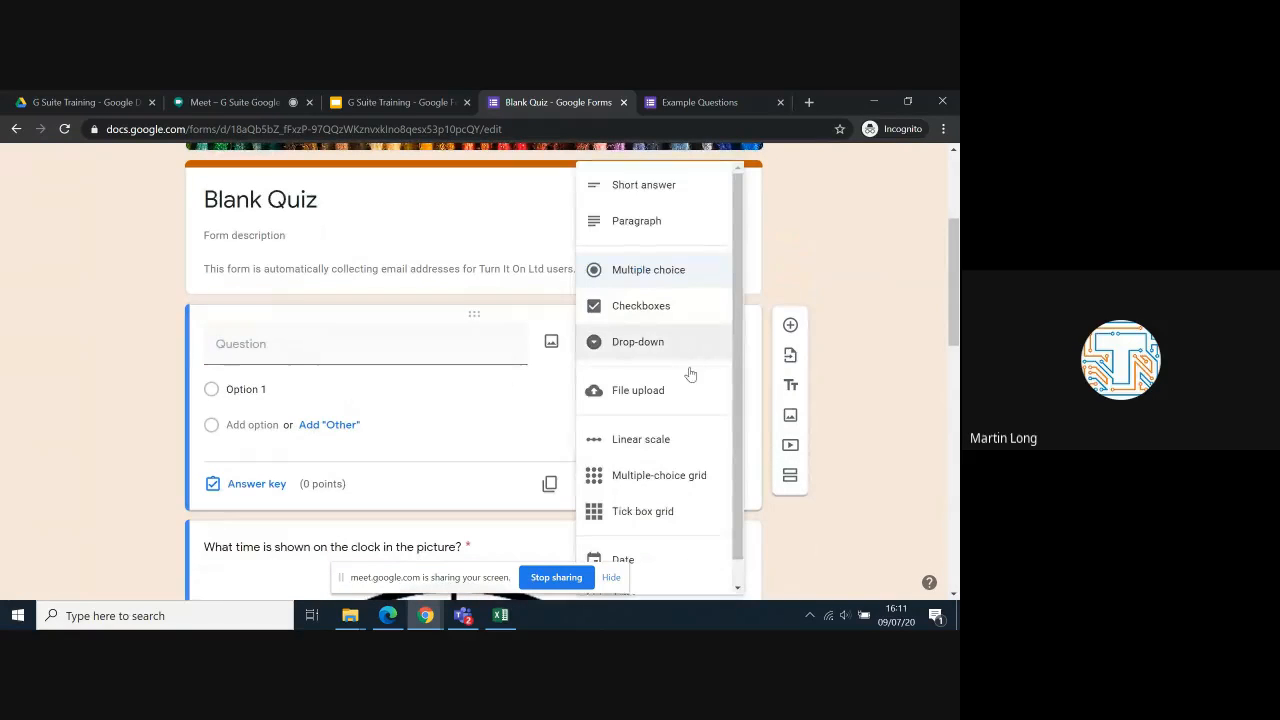
pyautogui.click(638, 224)
# Enter "Describe the differences between 2D and 3D shapes." as the question text and move the question to the end of the quiz.
pyautogui.click(351, 347)
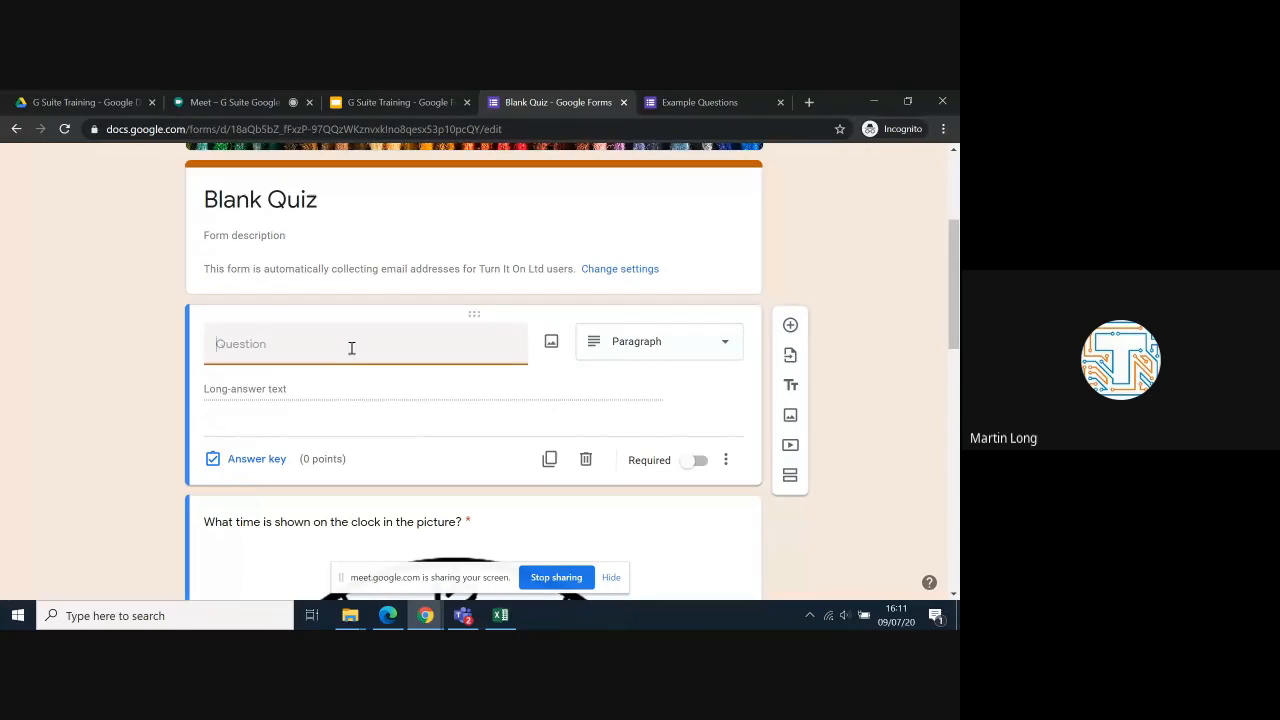
pyautogui.write('Describe the differenece')
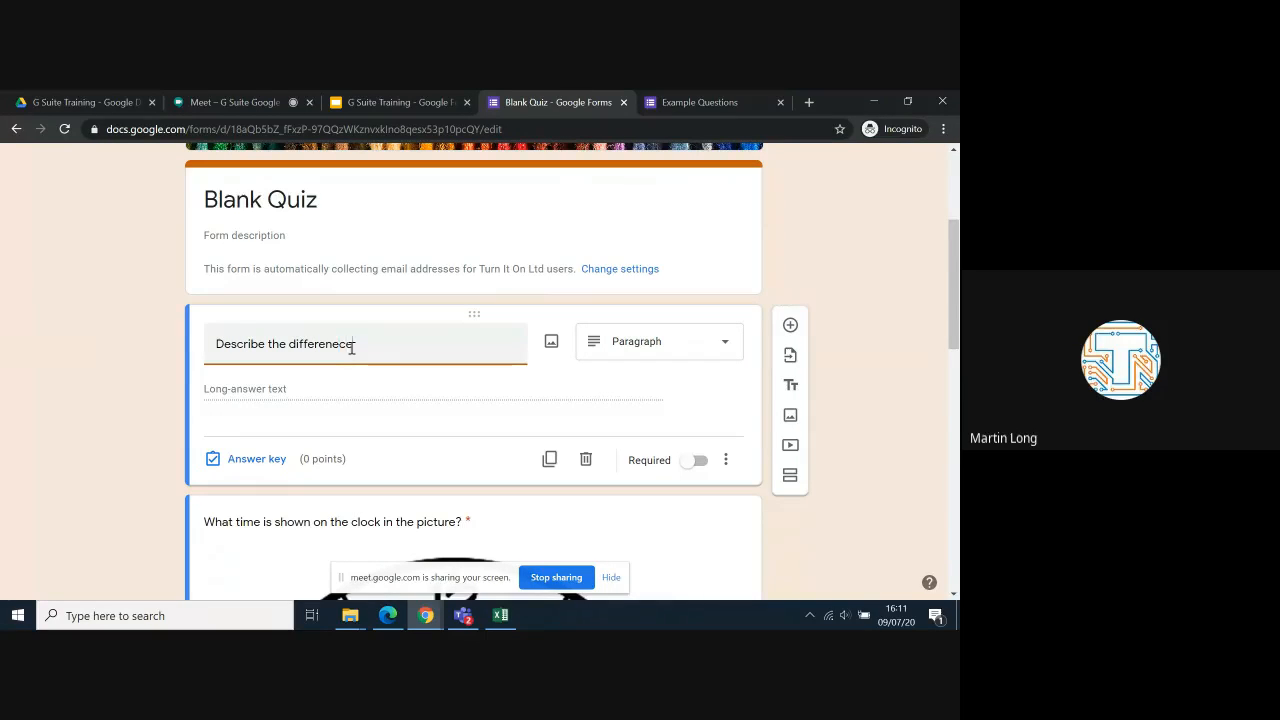
pyautogui.press('BackSpace')
pyautogui.press('BackSpace')
pyautogui.press('BackSpace')
pyautogui.write('es between 2D and 3D shapes')
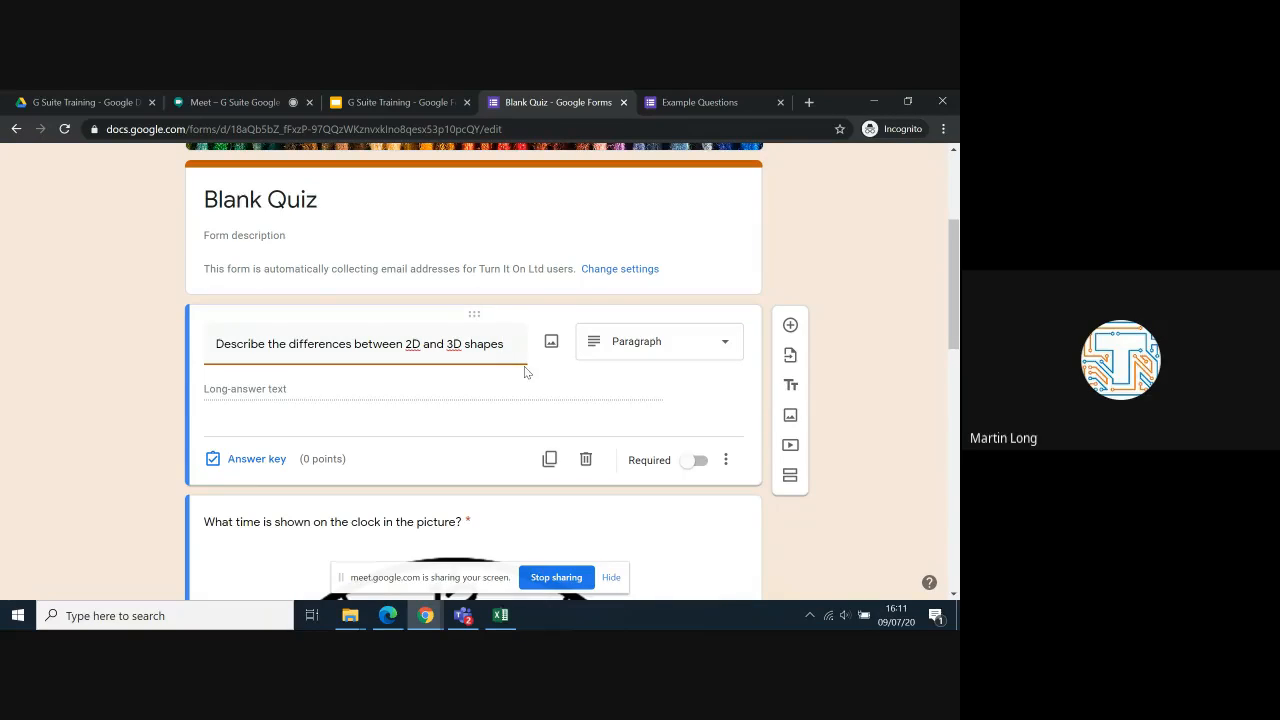
pyautogui.write('.')
pyautogui.moveTo(474, 318); pyautogui.dragTo(470, 540)
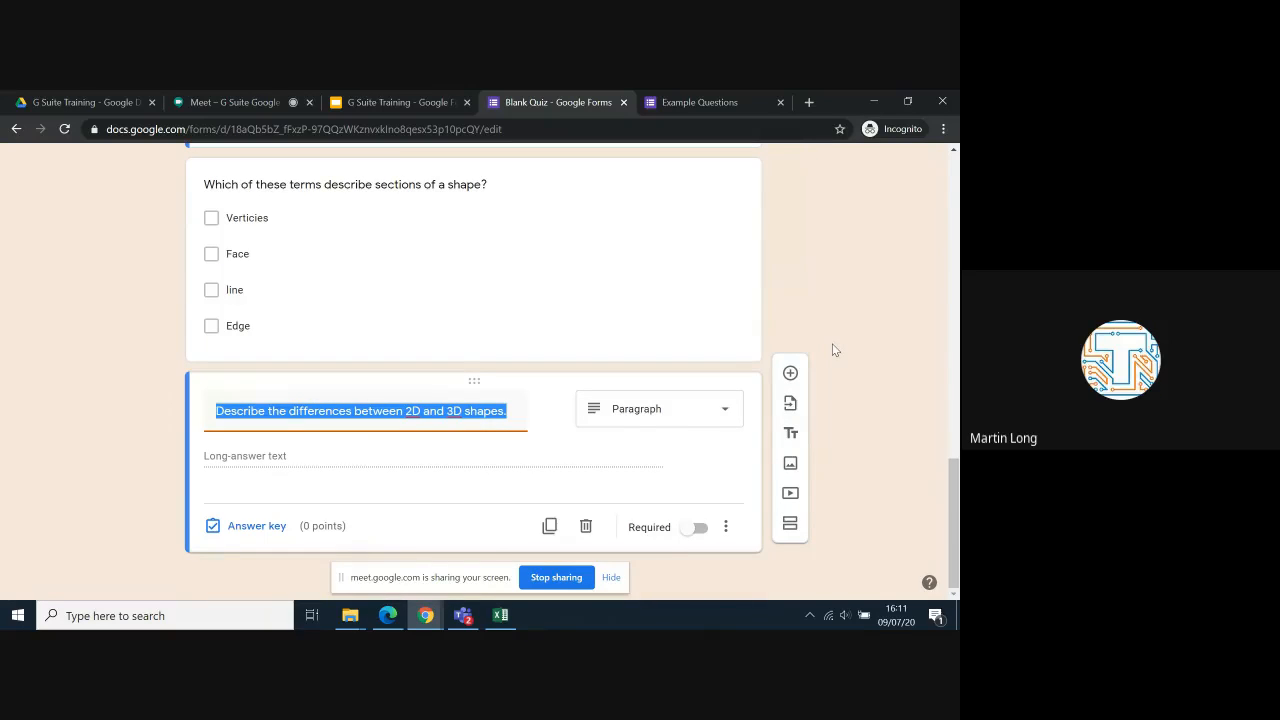
pyautogui.click(799, 361)
# Preview the quiz, look through all its questions down to the submit area, and close the preview.
pyautogui.scroll(14, 799, 361)
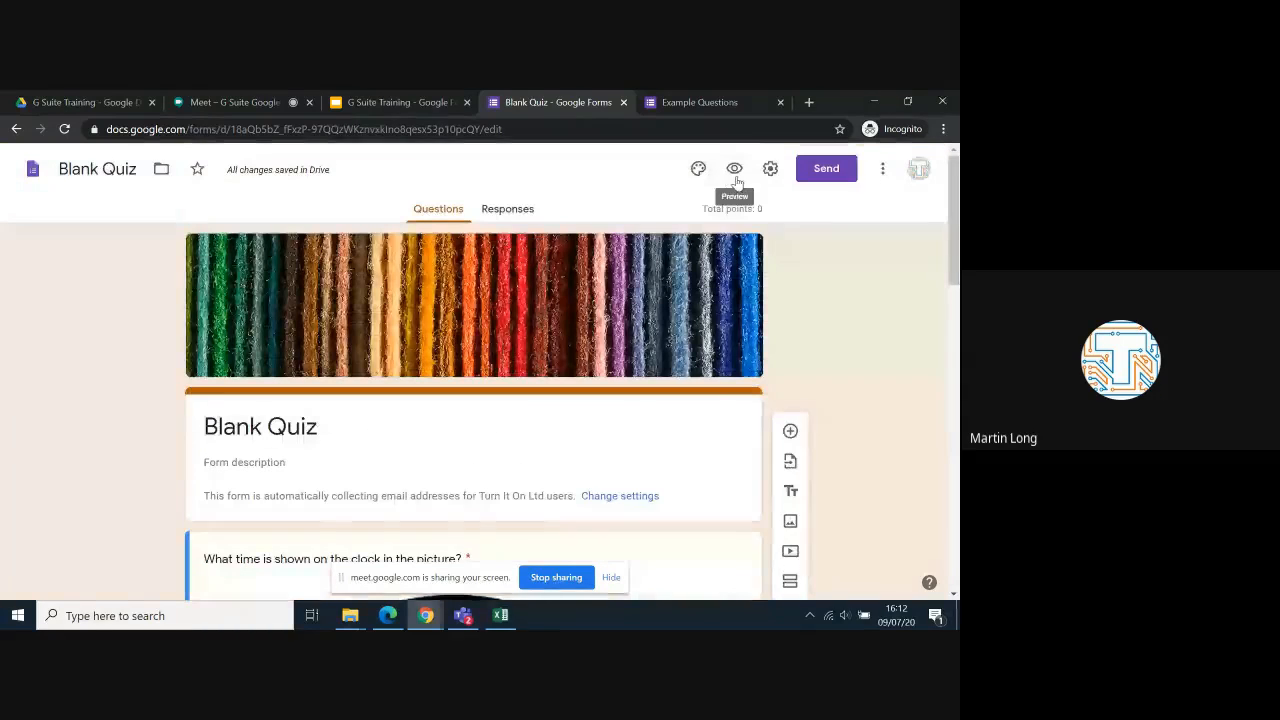
pyautogui.click(735, 178)
pyautogui.scroll(-5, 756, 347)
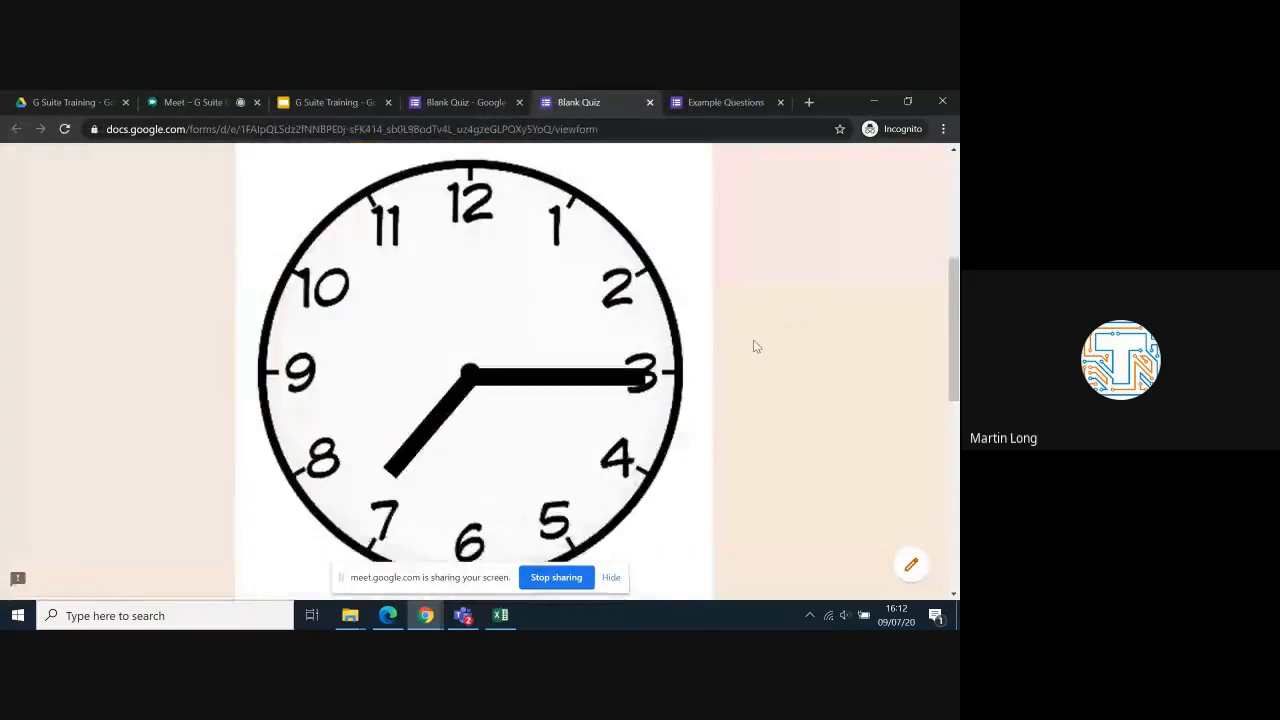
pyautogui.scroll(-6, 756, 347)
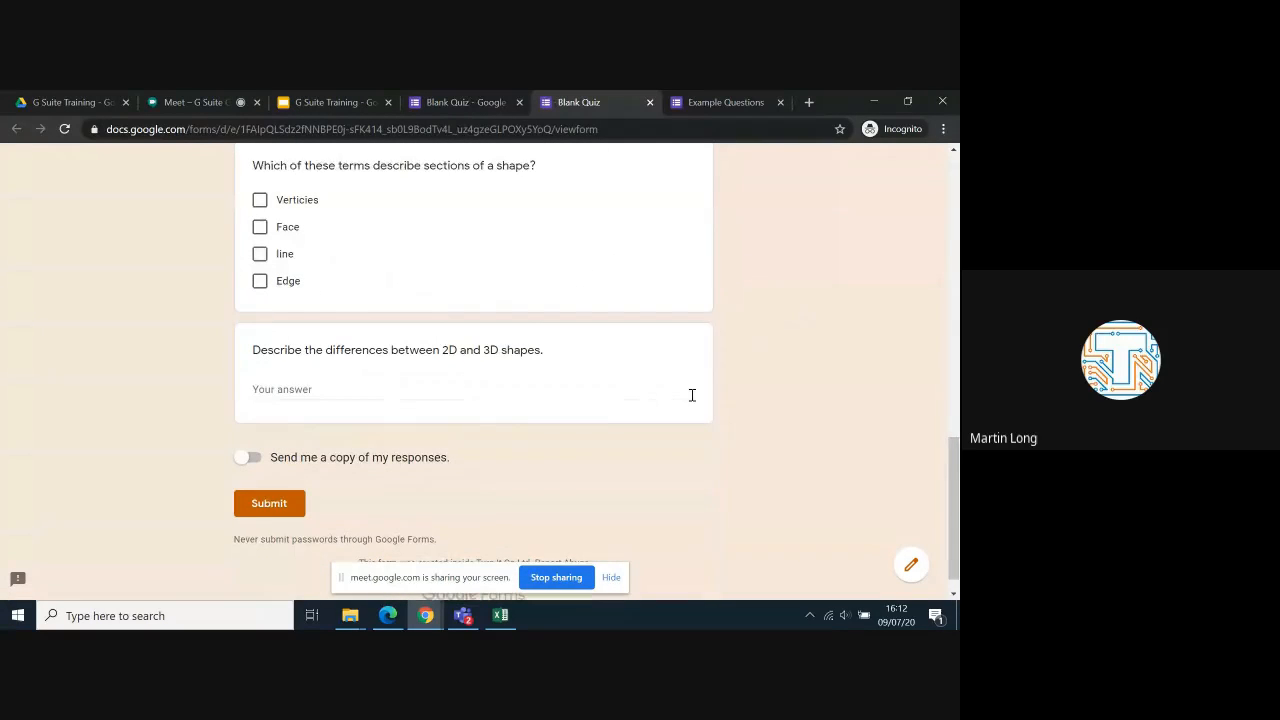
pyautogui.scroll(1, 691, 397)
pyautogui.scroll(-1, 691, 395)
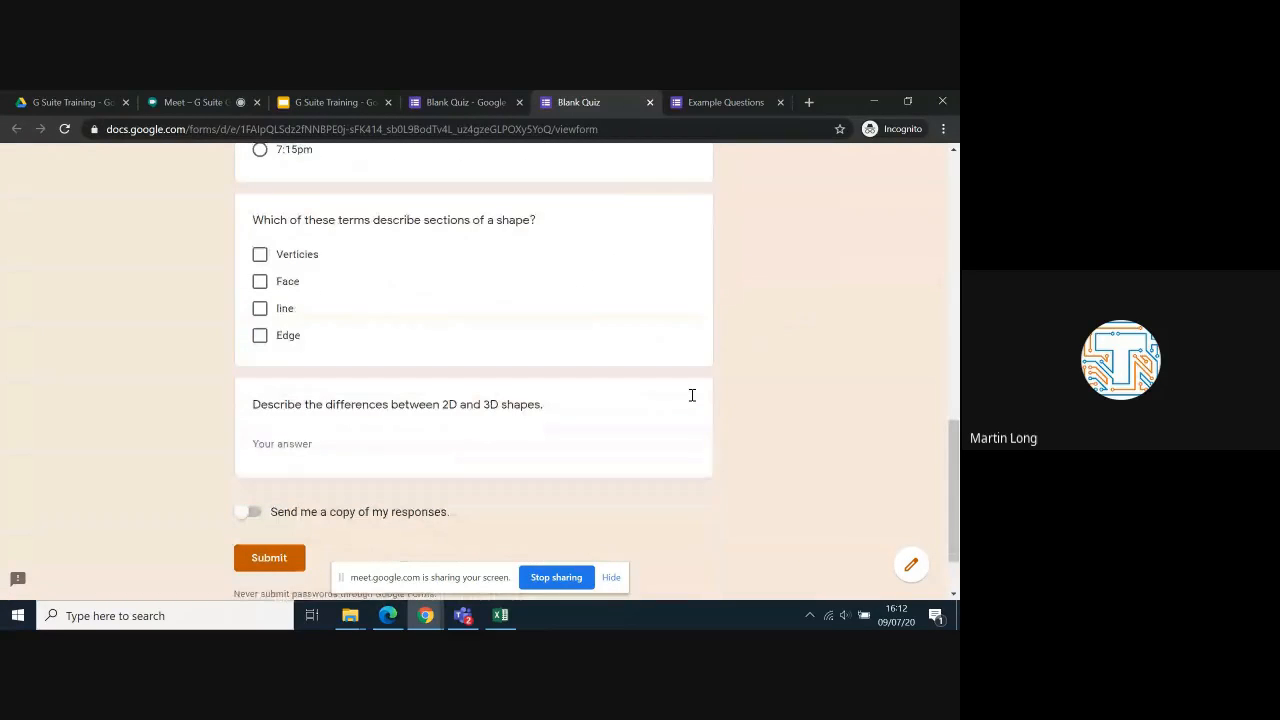
pyautogui.scroll(10, 691, 397)
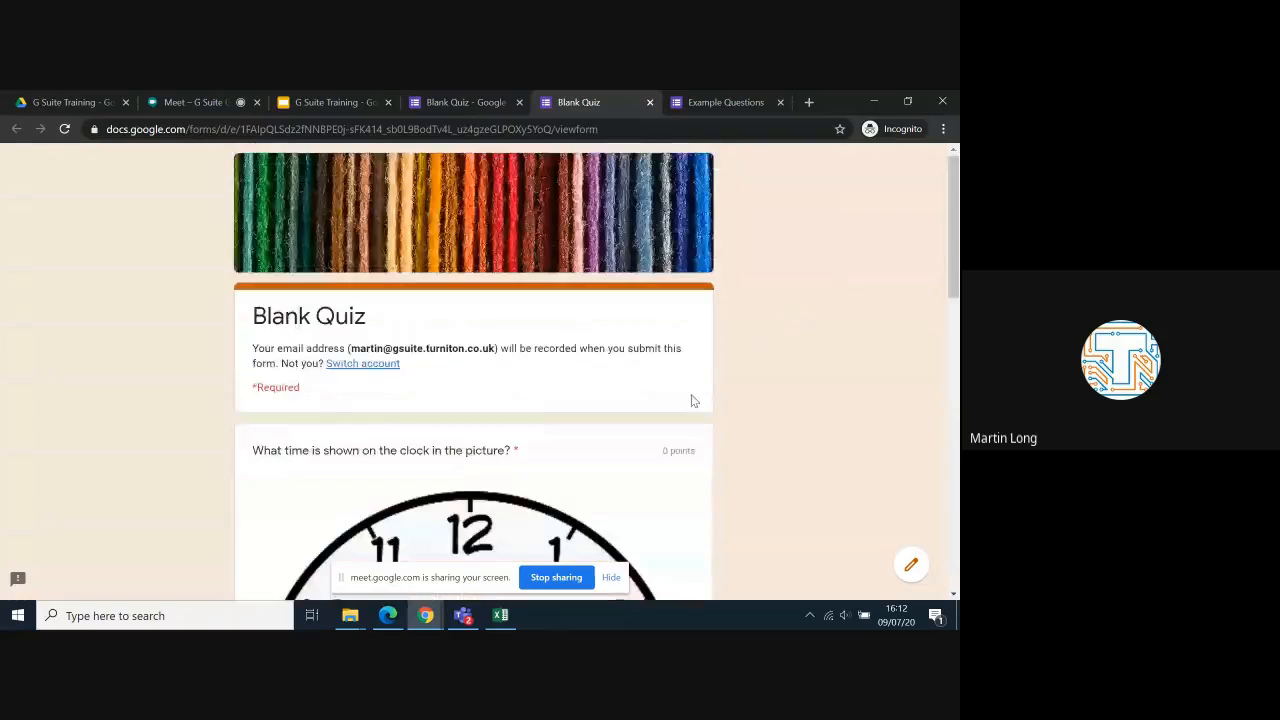
pyautogui.click(650, 103)
# Open the clock question for editing and examine its correct-answer marks, points and required setting.
pyautogui.scroll(-7, 576, 416)
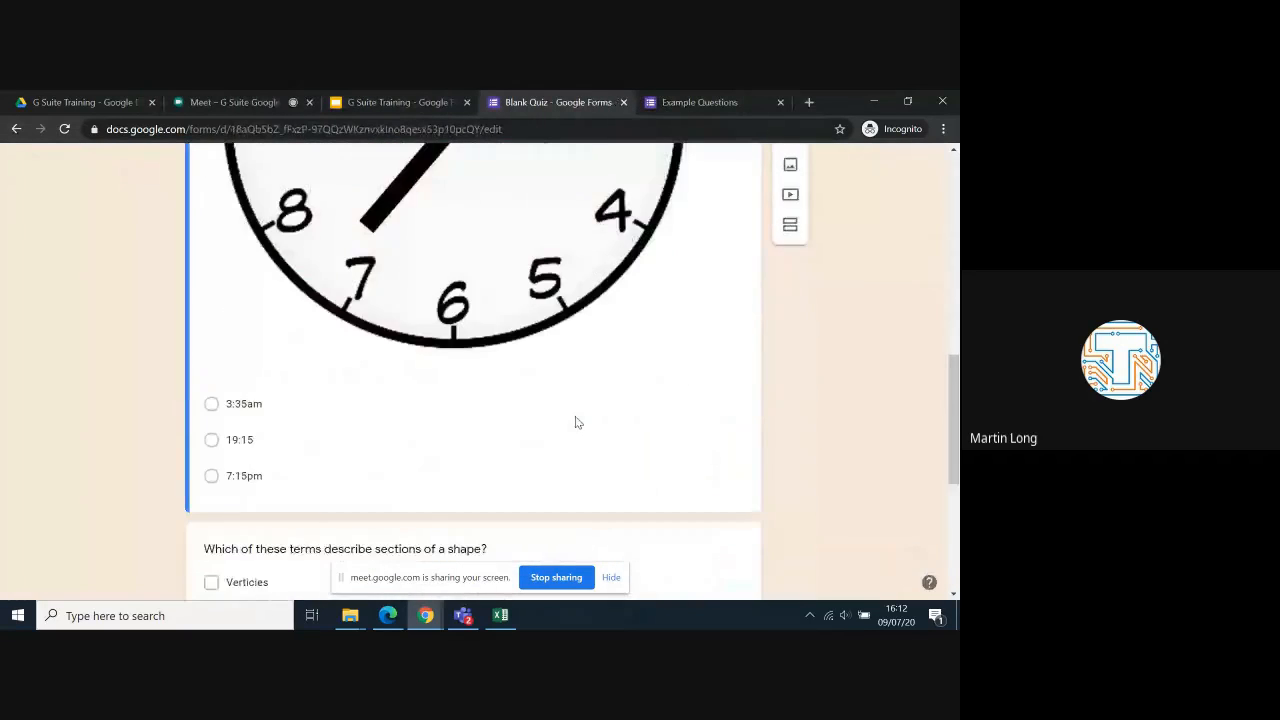
pyautogui.click(511, 417)
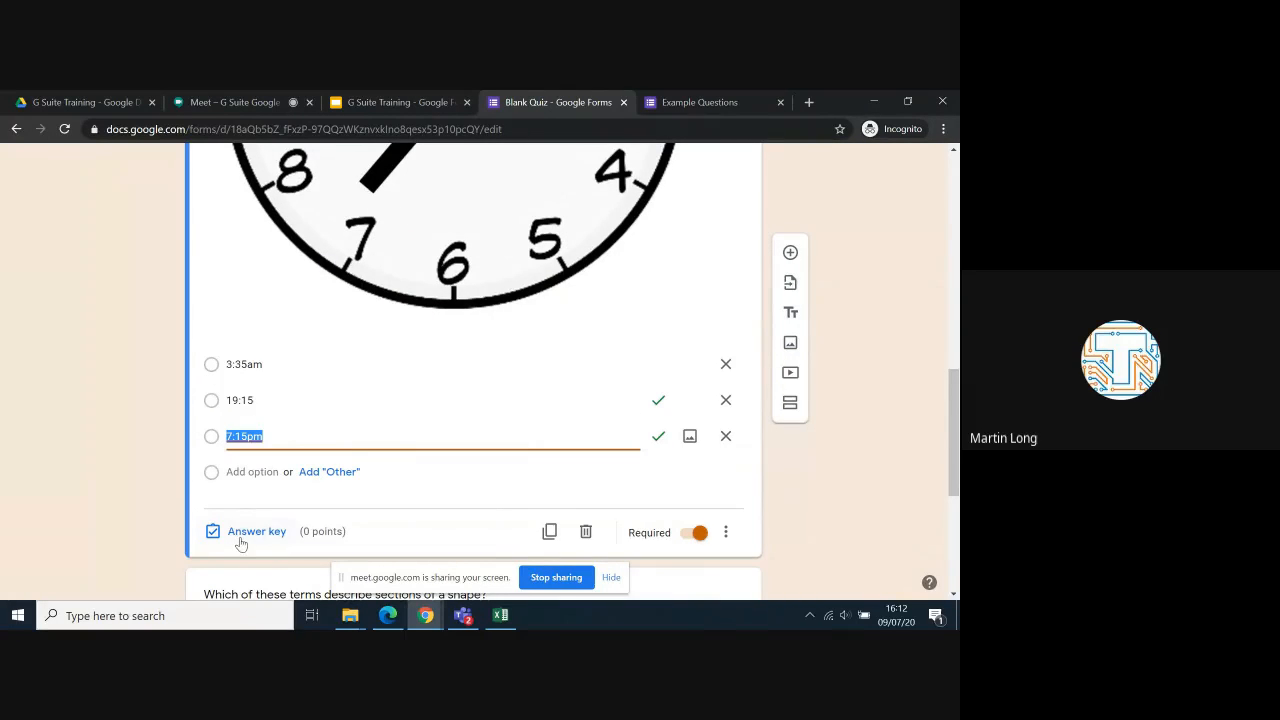
pyautogui.click(659, 437)
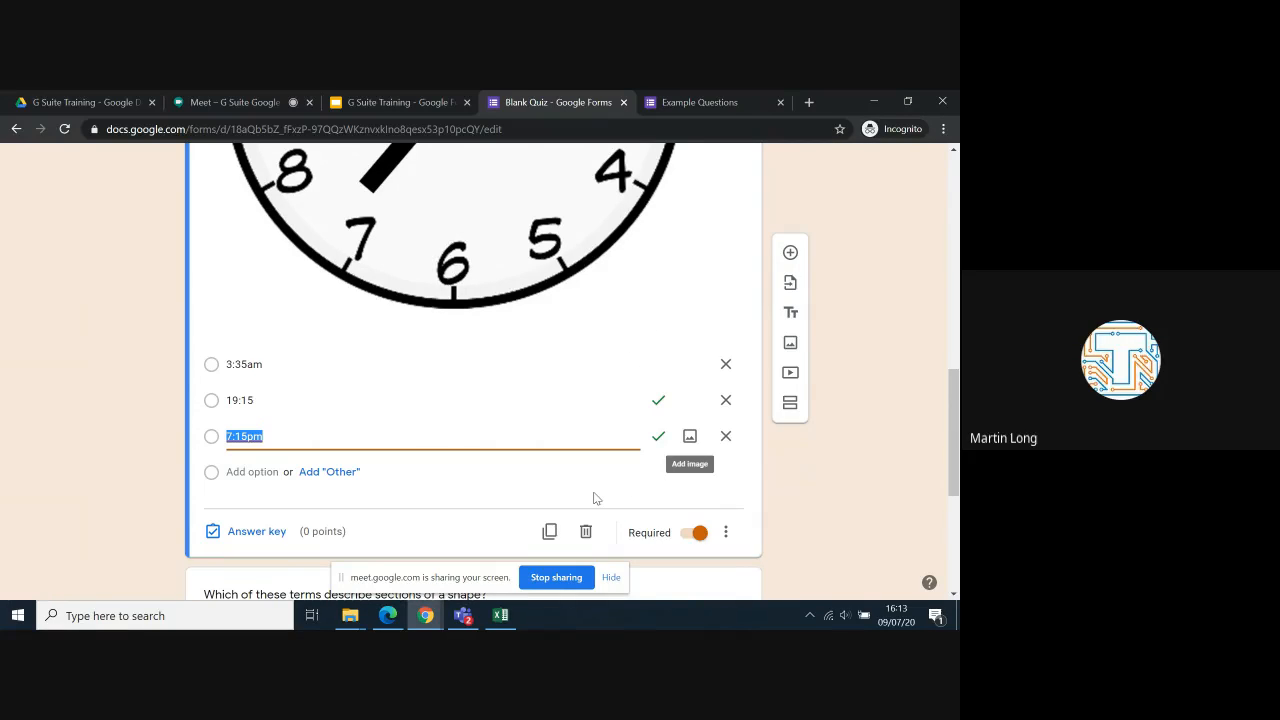
pyautogui.scroll(-1, 596, 498)
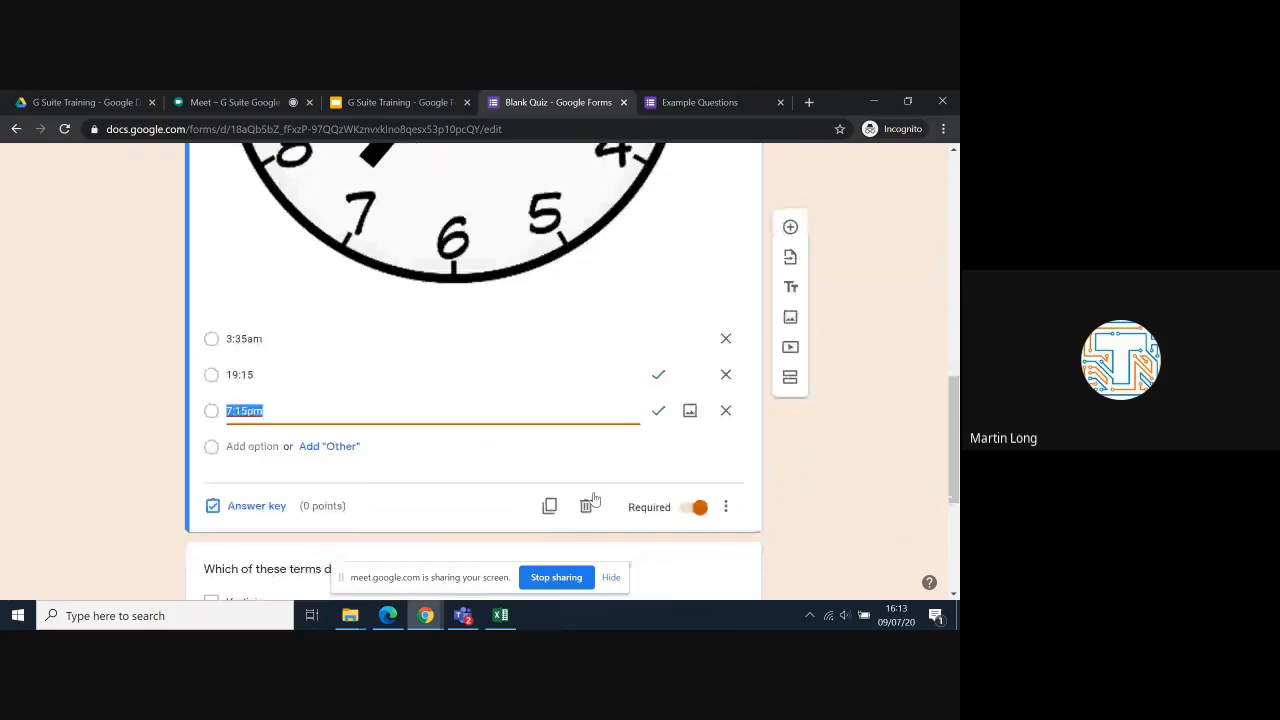
# Return to the Forms home page and open the School Visits Consent form from the recent forms.
pyautogui.scroll(8, 593, 498)
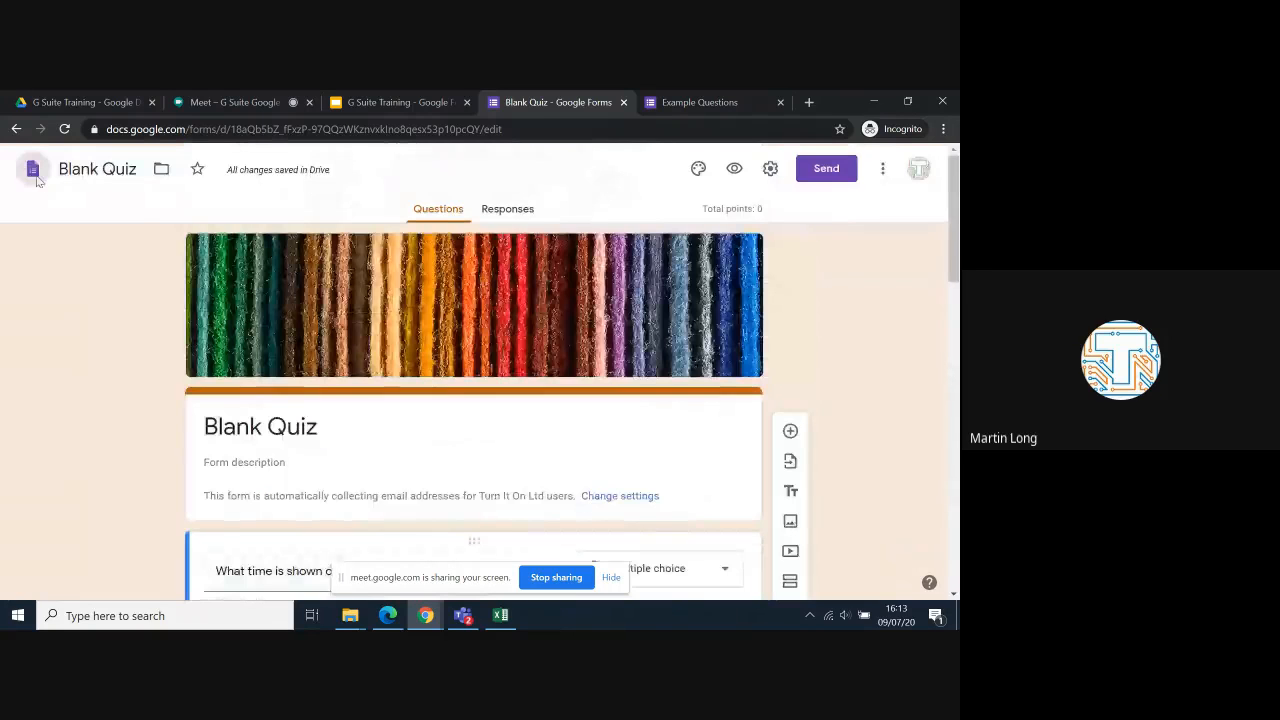
pyautogui.click(33, 170)
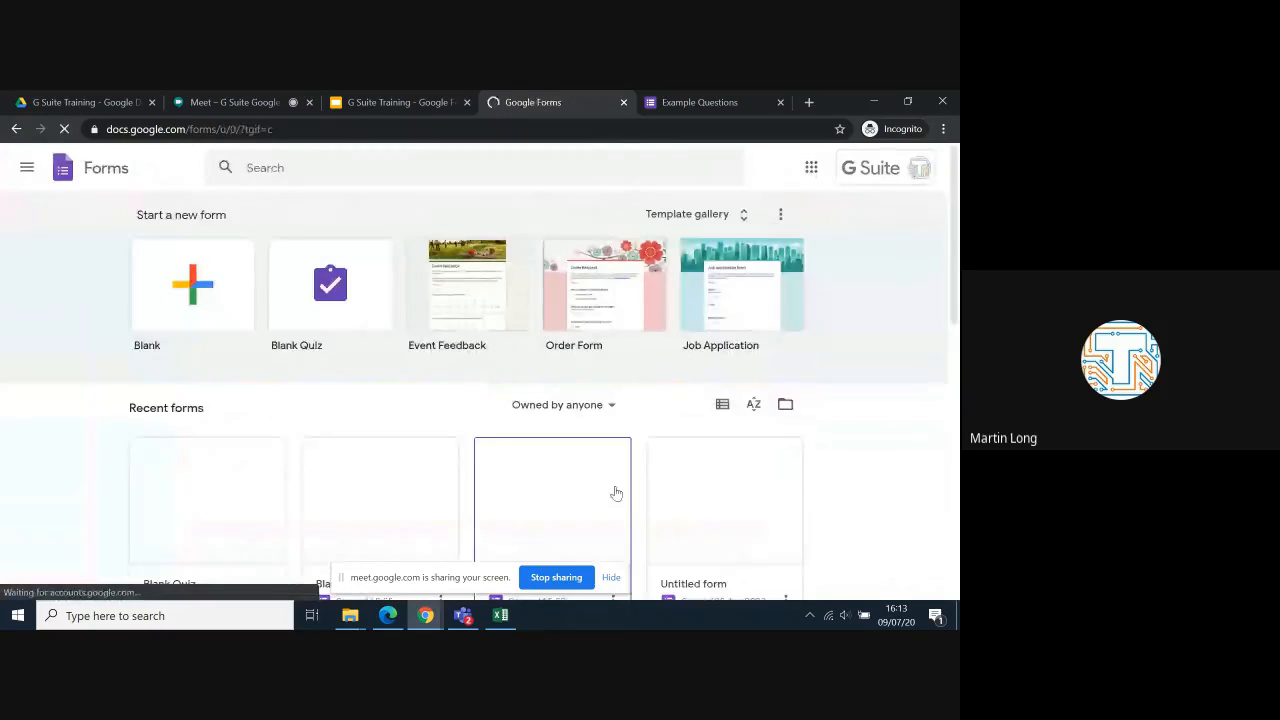
pyautogui.scroll(-2, 627, 440)
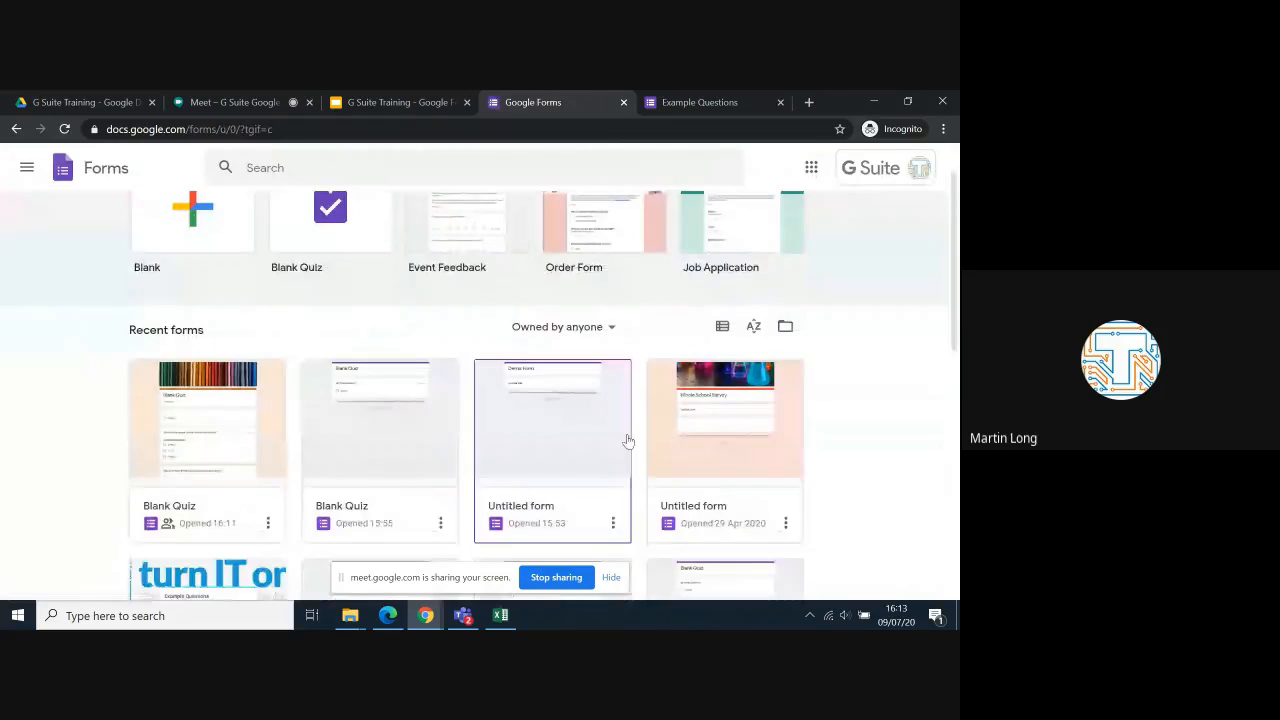
pyautogui.scroll(-2, 627, 440)
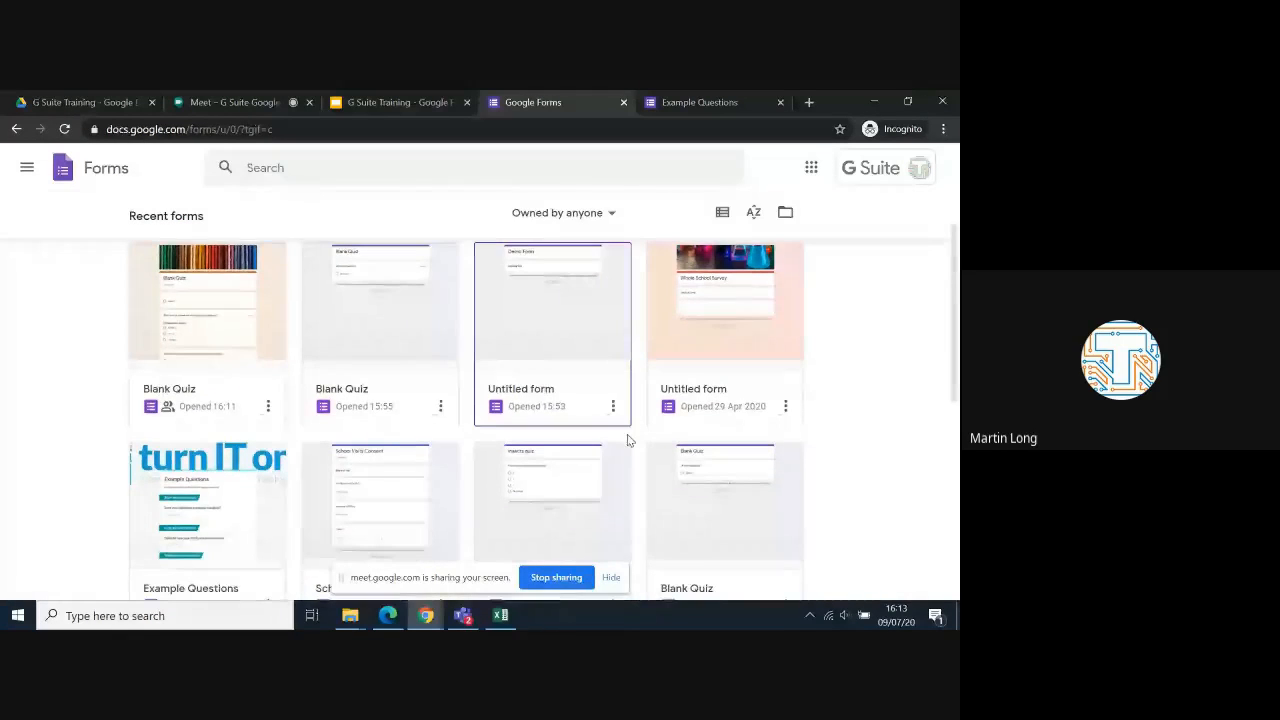
pyautogui.scroll(-2, 390, 385)
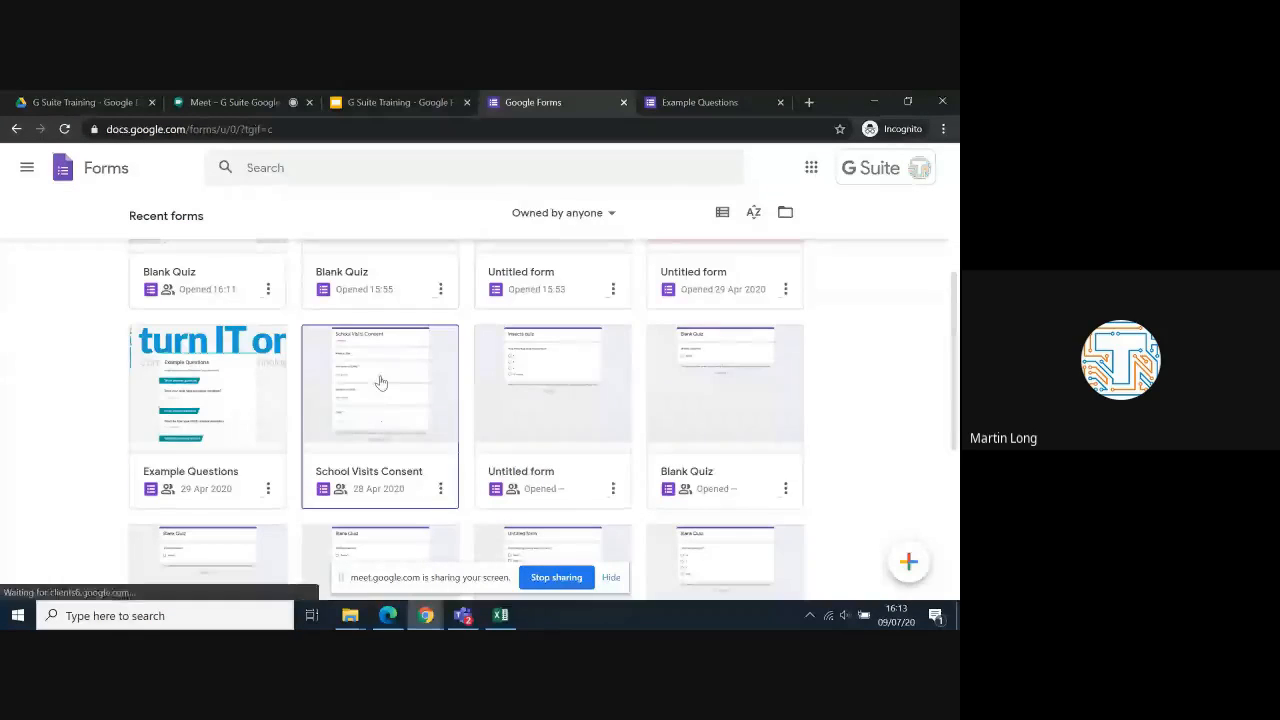
pyautogui.click(439, 415)
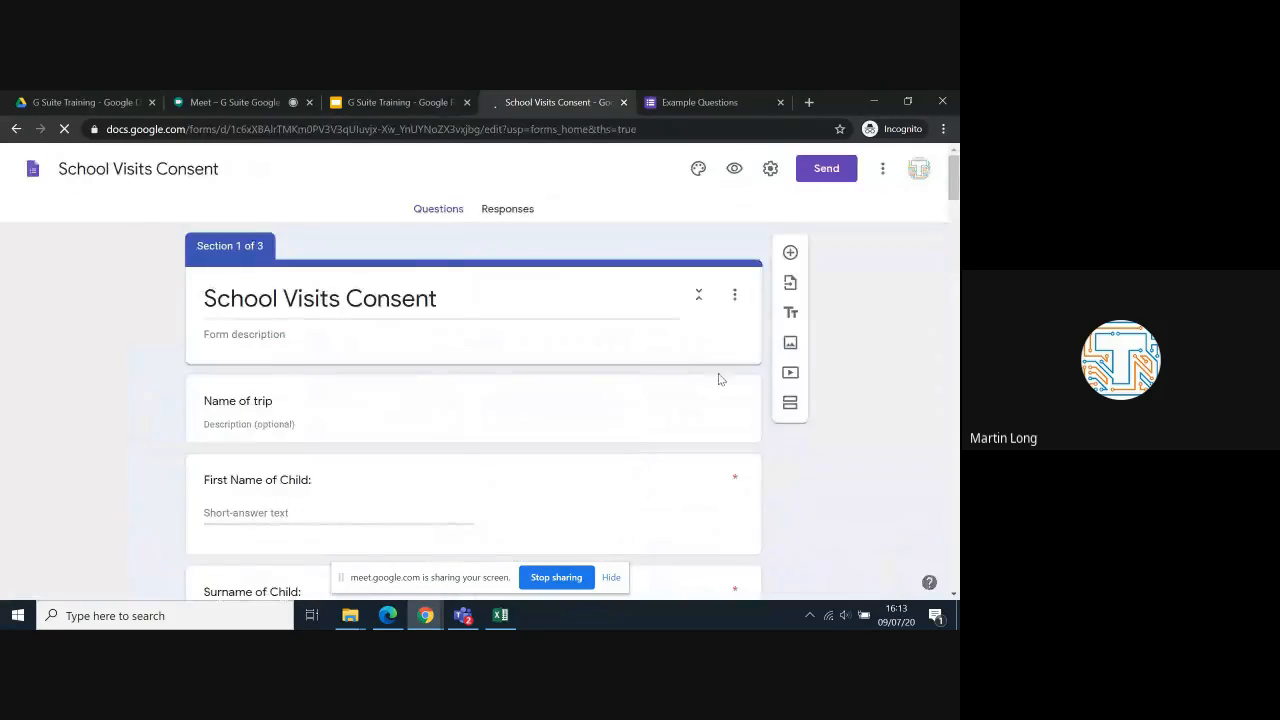
# Examine section 1 of the School Visits Consent form, including the trip name, child name and class questions.
pyautogui.scroll(-1, 718, 384)
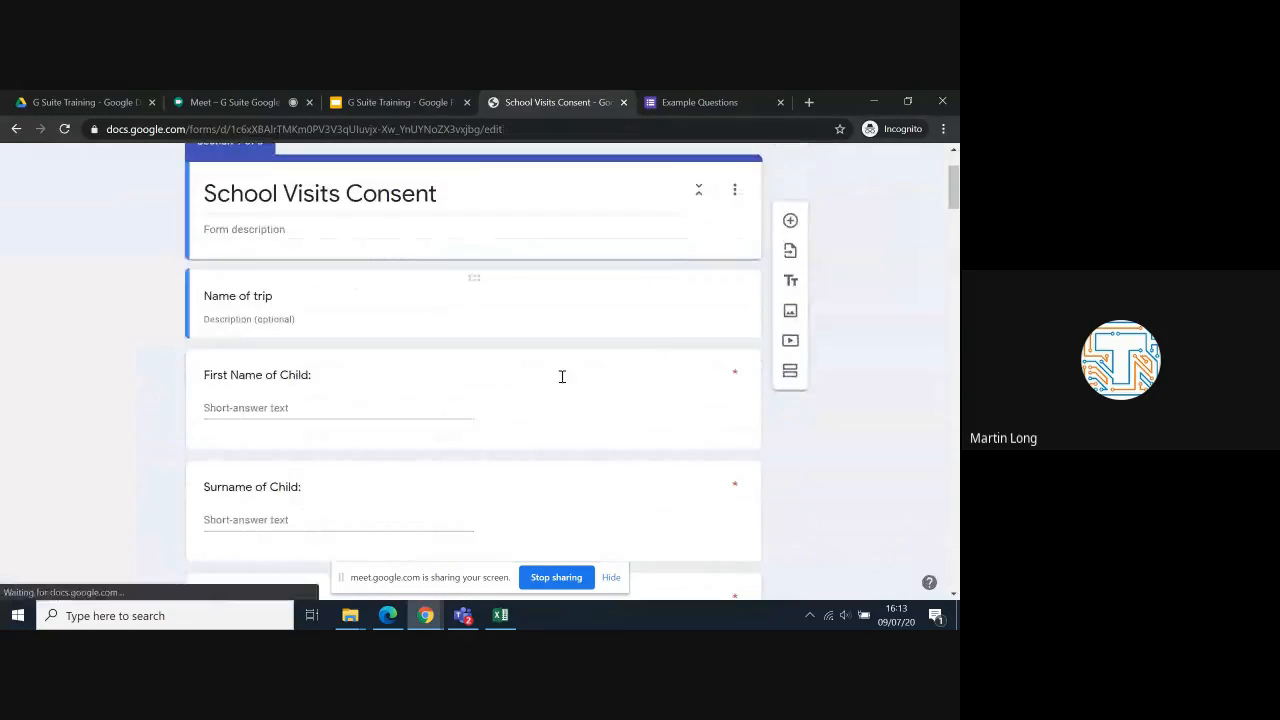
pyautogui.scroll(-1, 556, 400)
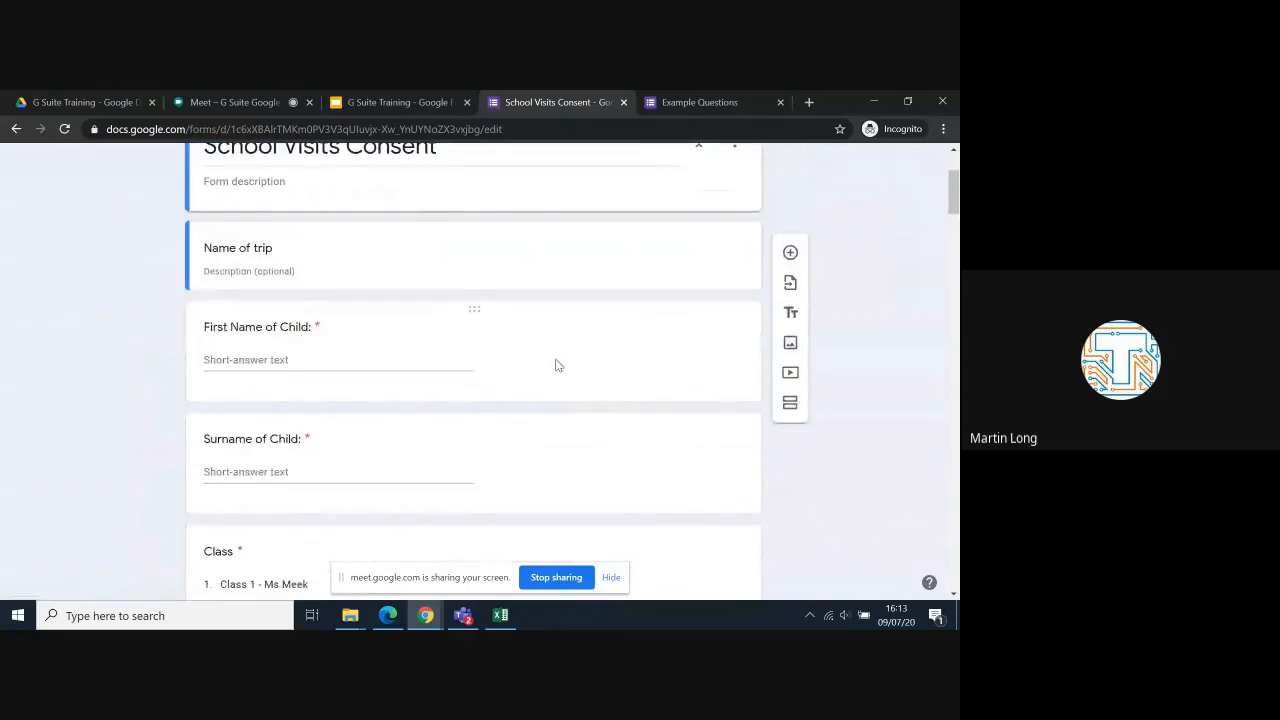
pyautogui.scroll(-1, 554, 362)
pyautogui.scroll(-1, 555, 361)
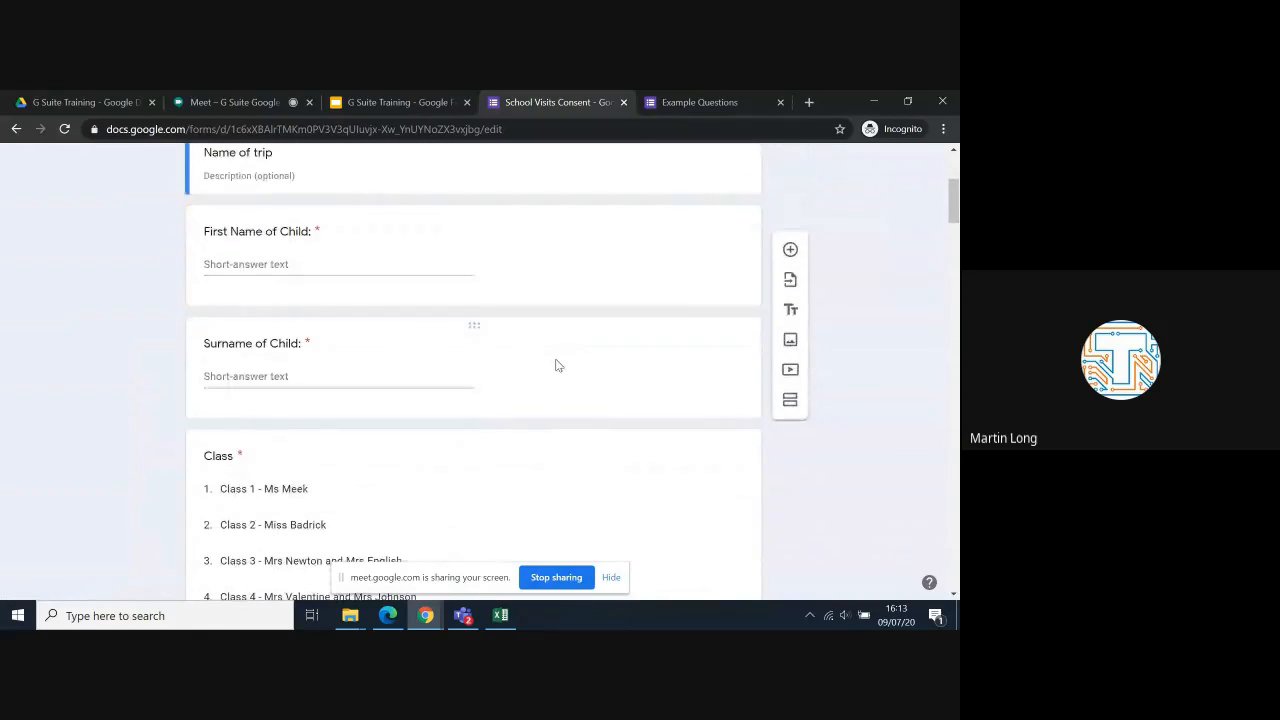
pyautogui.scroll(-3, 380, 410)
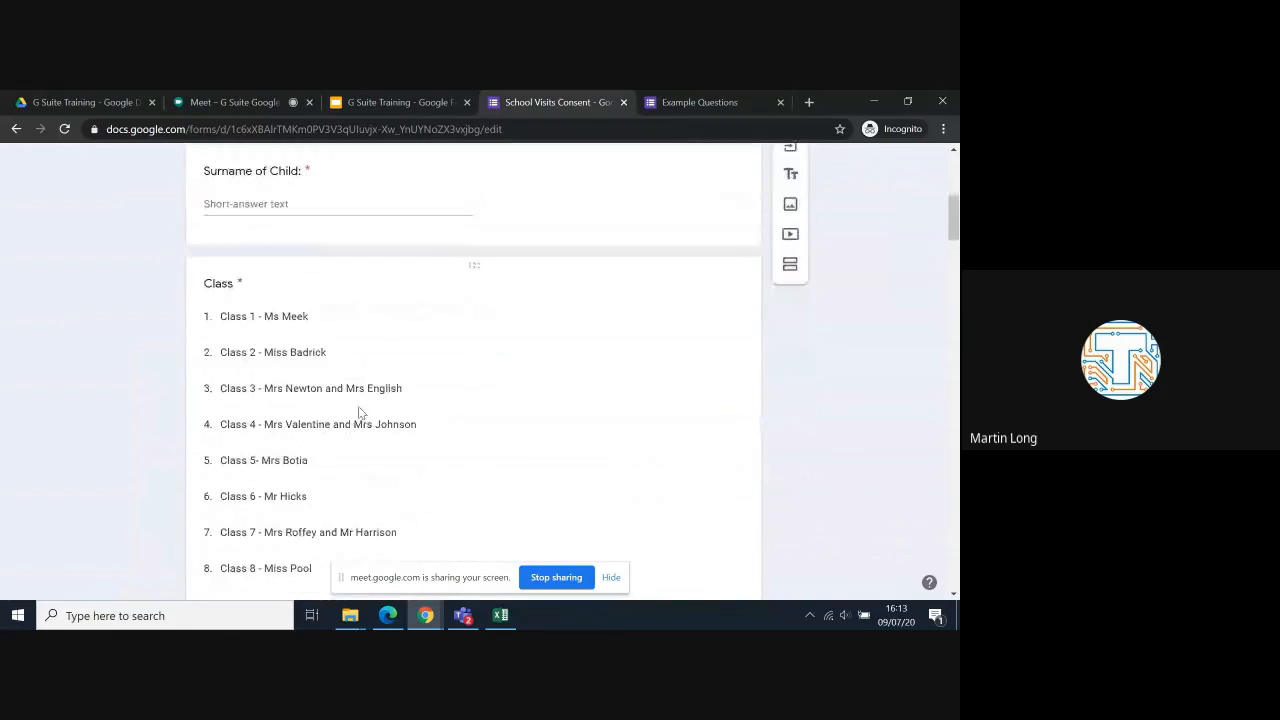
# Examine section 2, Medical & Dietary Requirements, including the medical condition, dietary, Calpol, allergy and tetanus questions.
pyautogui.scroll(-6, 400, 434)
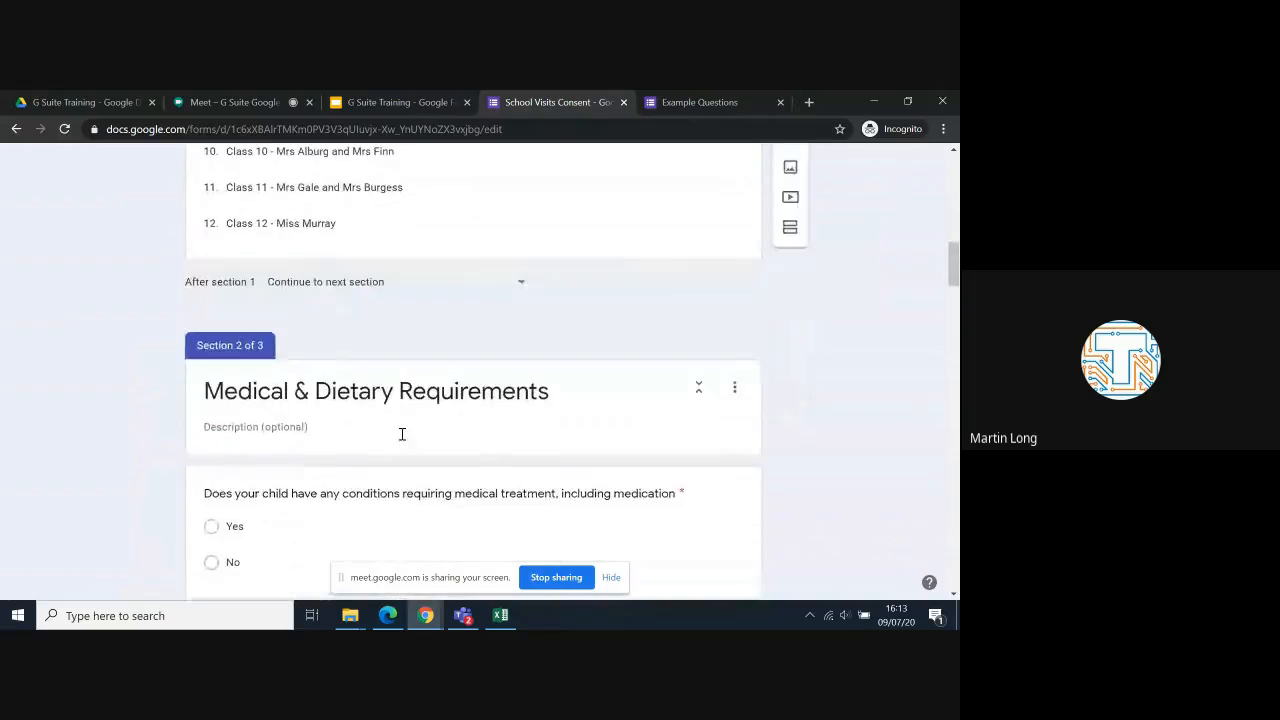
pyautogui.scroll(-1, 383, 398)
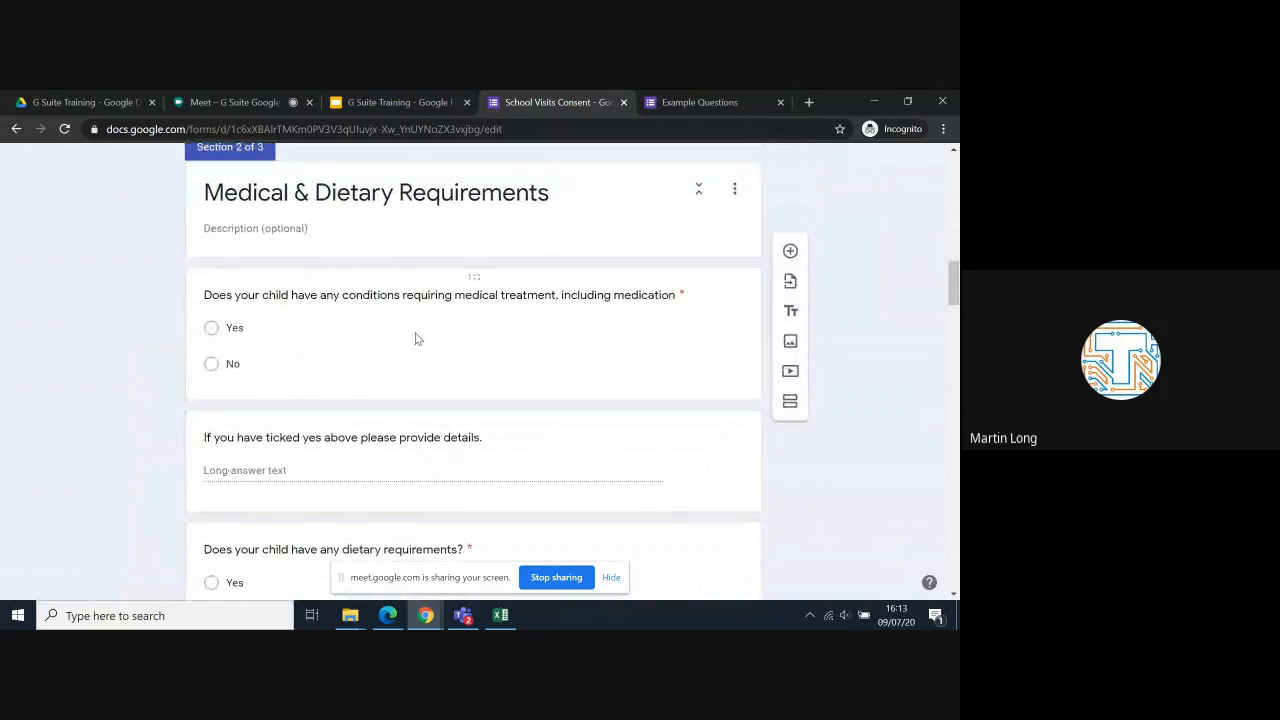
pyautogui.scroll(-3, 424, 391)
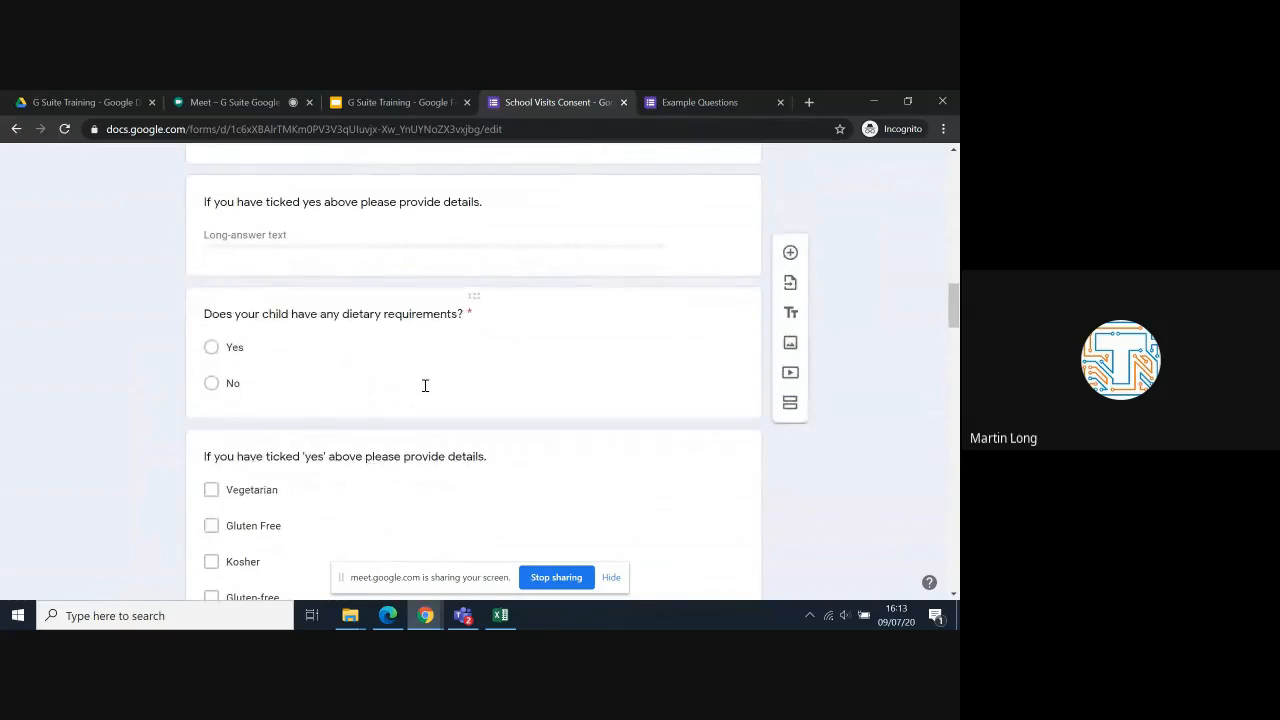
pyautogui.scroll(-2, 425, 386)
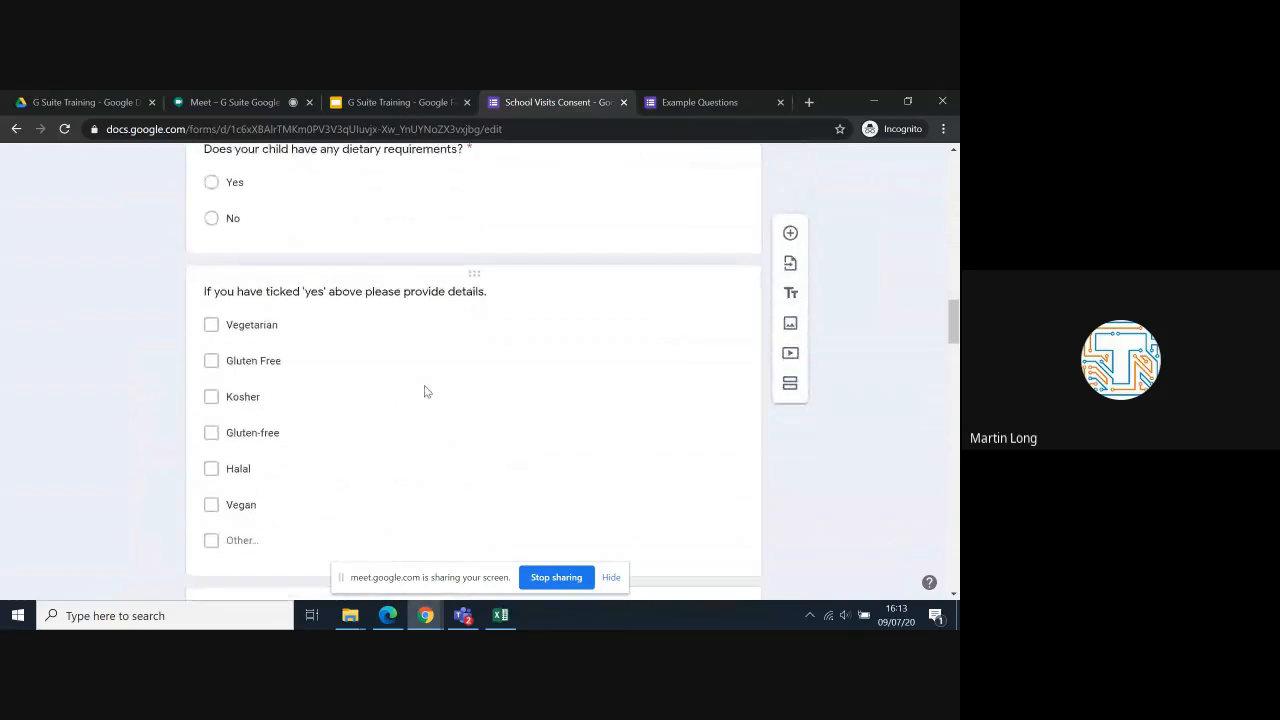
pyautogui.scroll(-1, 424, 391)
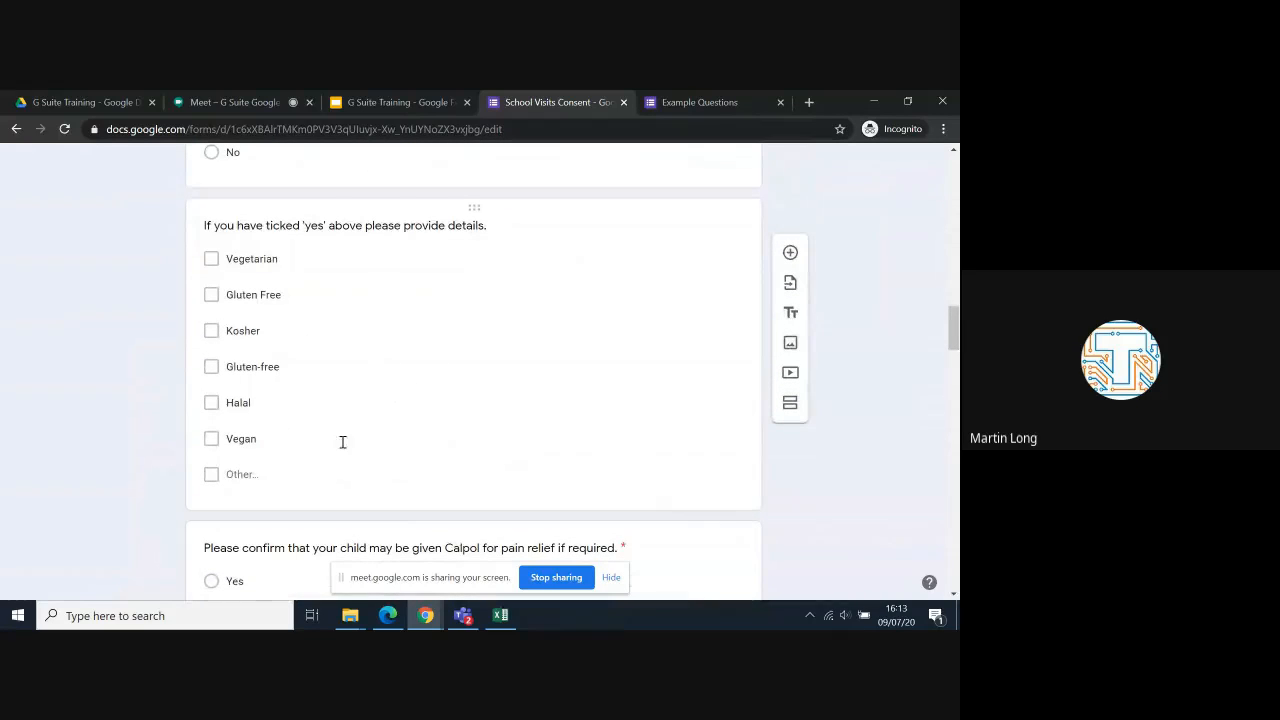
pyautogui.scroll(-2, 389, 421)
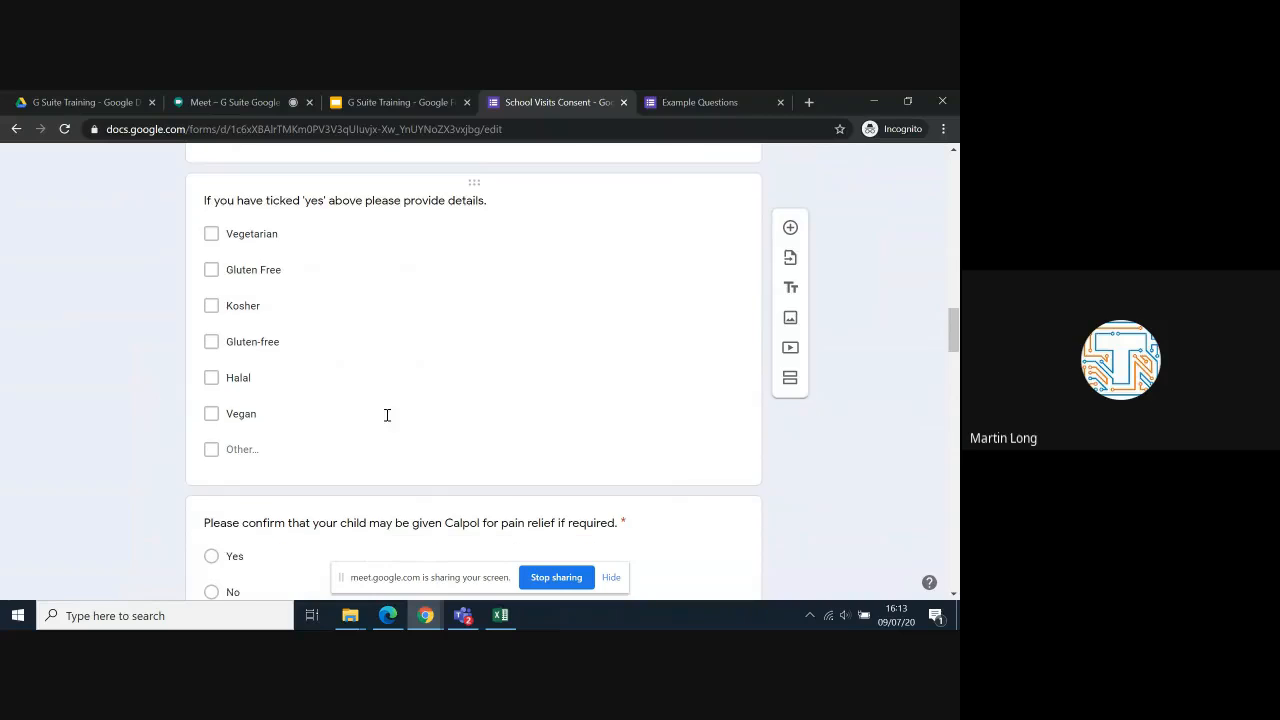
pyautogui.scroll(-2, 389, 421)
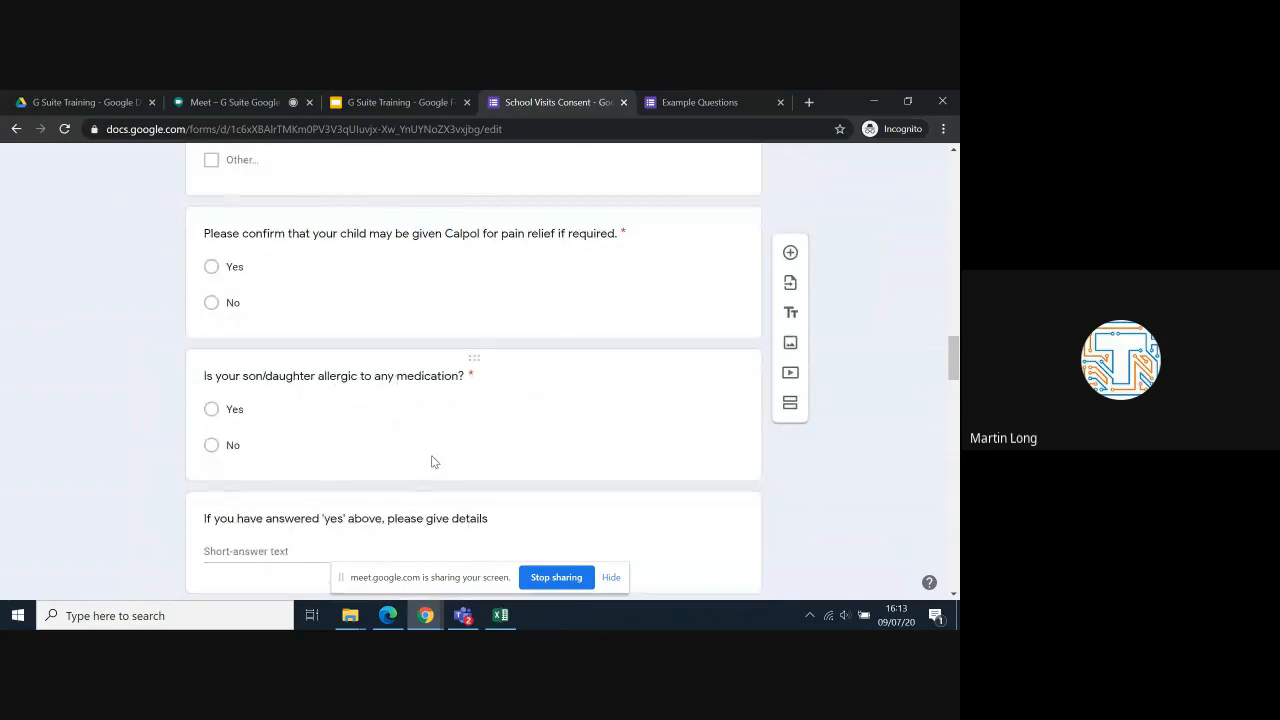
pyautogui.scroll(-1, 433, 463)
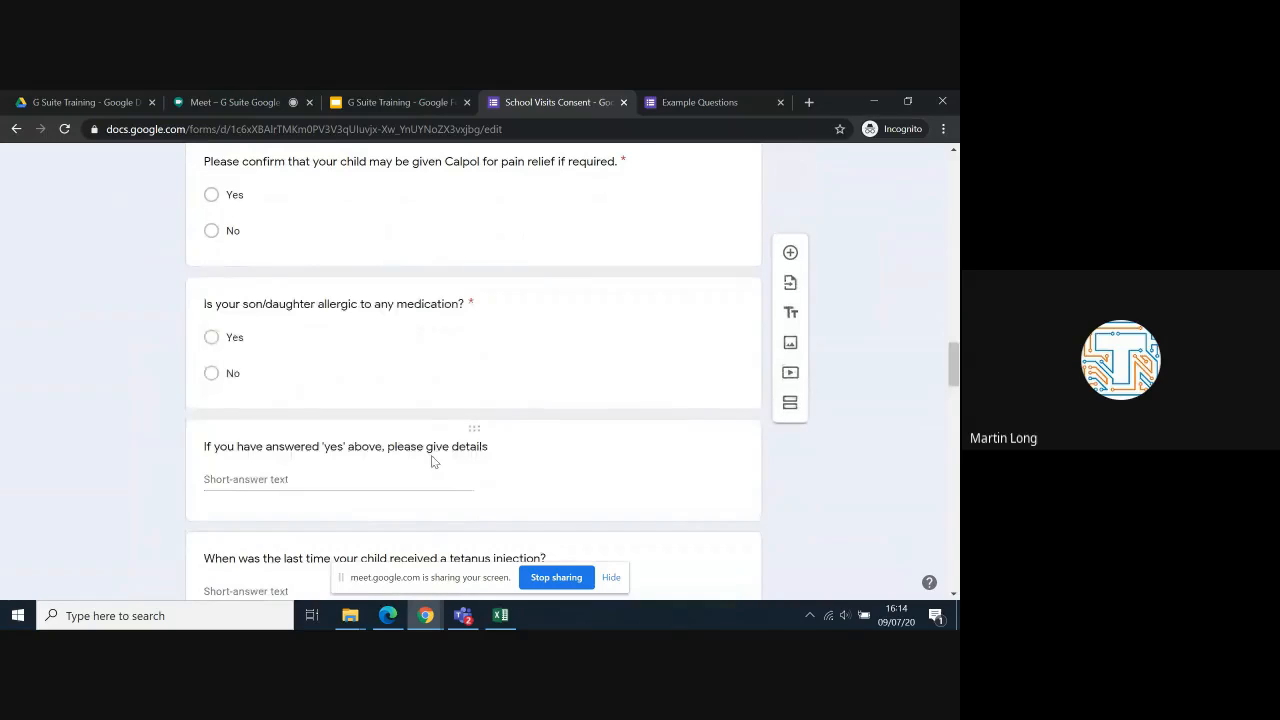
pyautogui.scroll(-3, 433, 461)
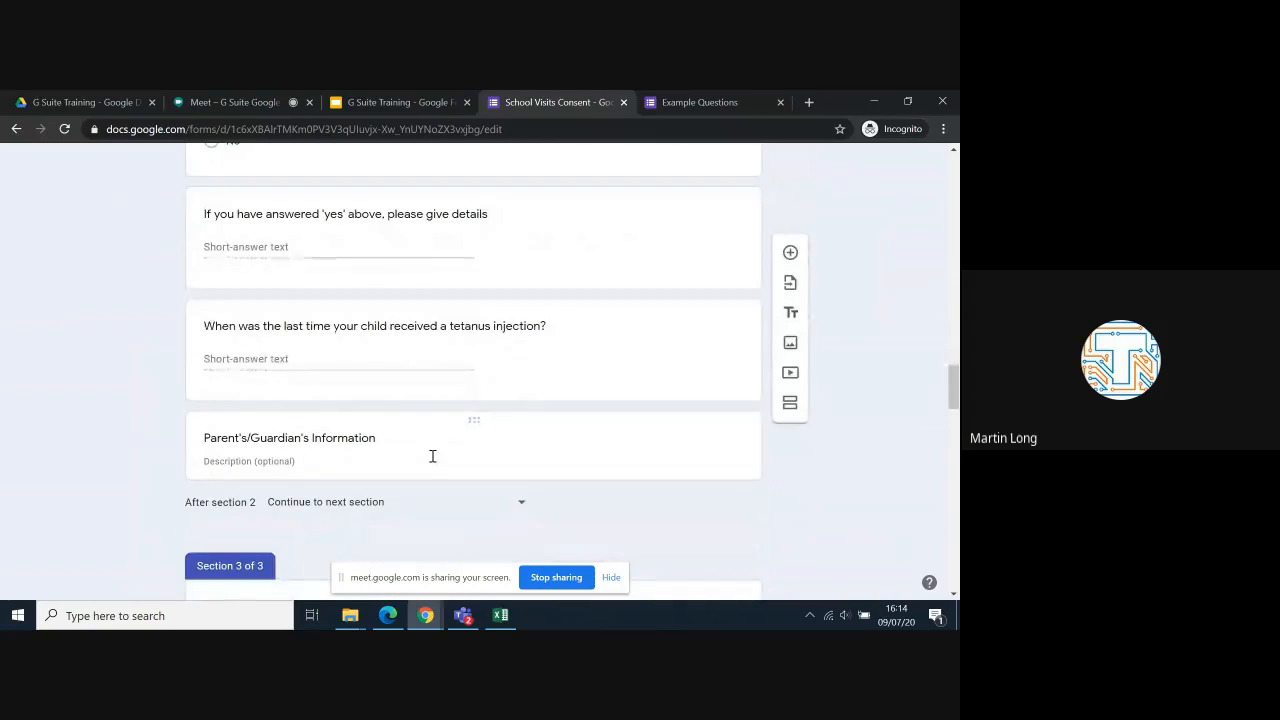
# Examine the parent/guardian details, alternative contact and family doctor questions in section 3 of the form.
pyautogui.scroll(-5, 432, 456)
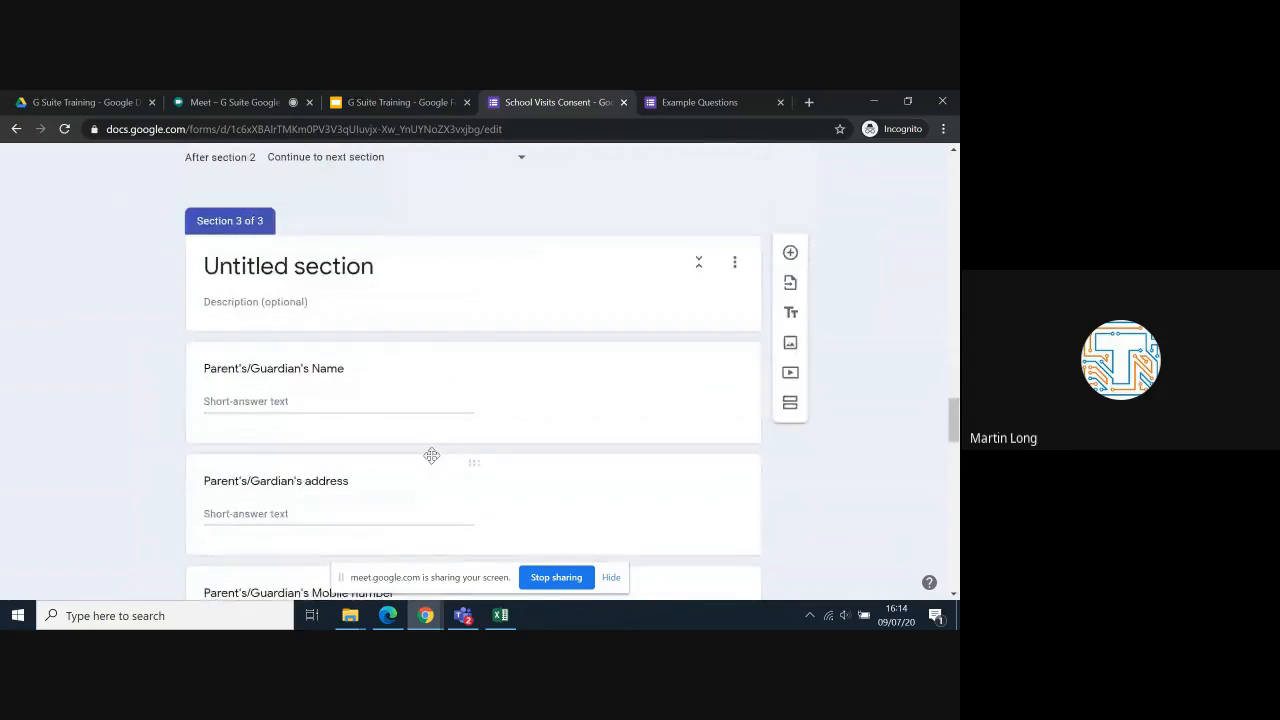
pyautogui.scroll(-1, 431, 456)
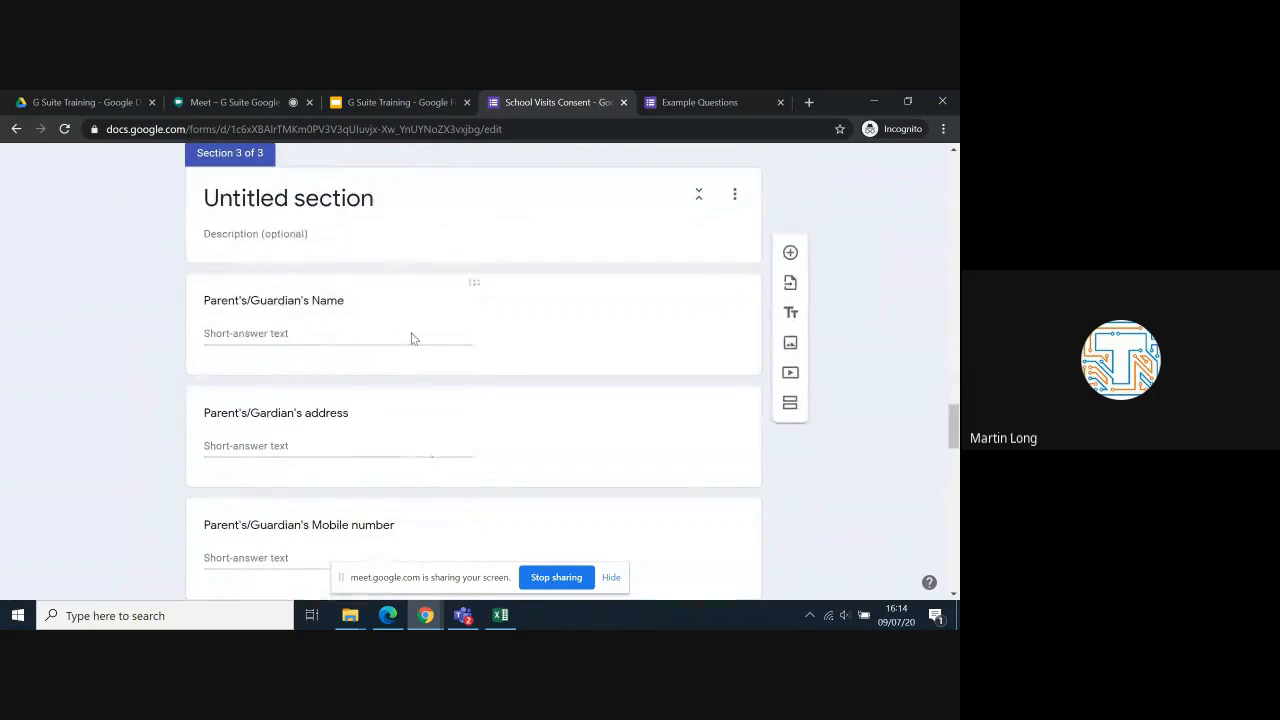
pyautogui.scroll(-1, 411, 333)
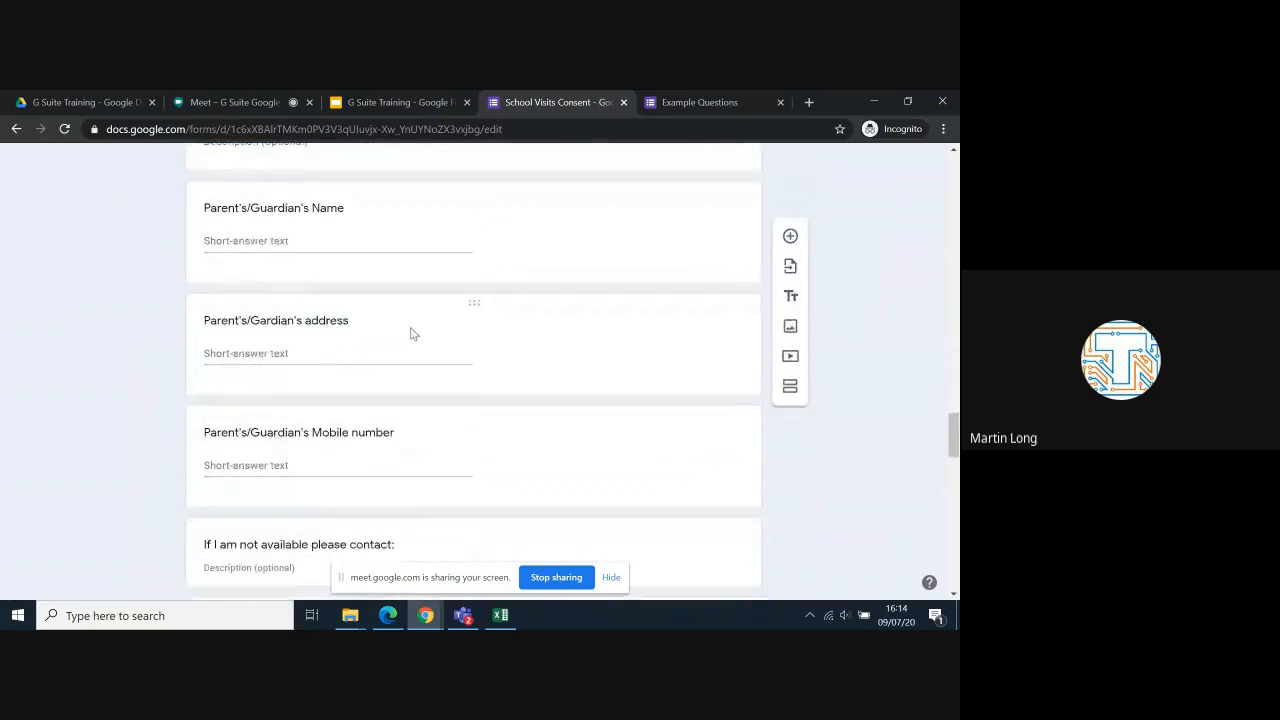
pyautogui.scroll(-4, 410, 333)
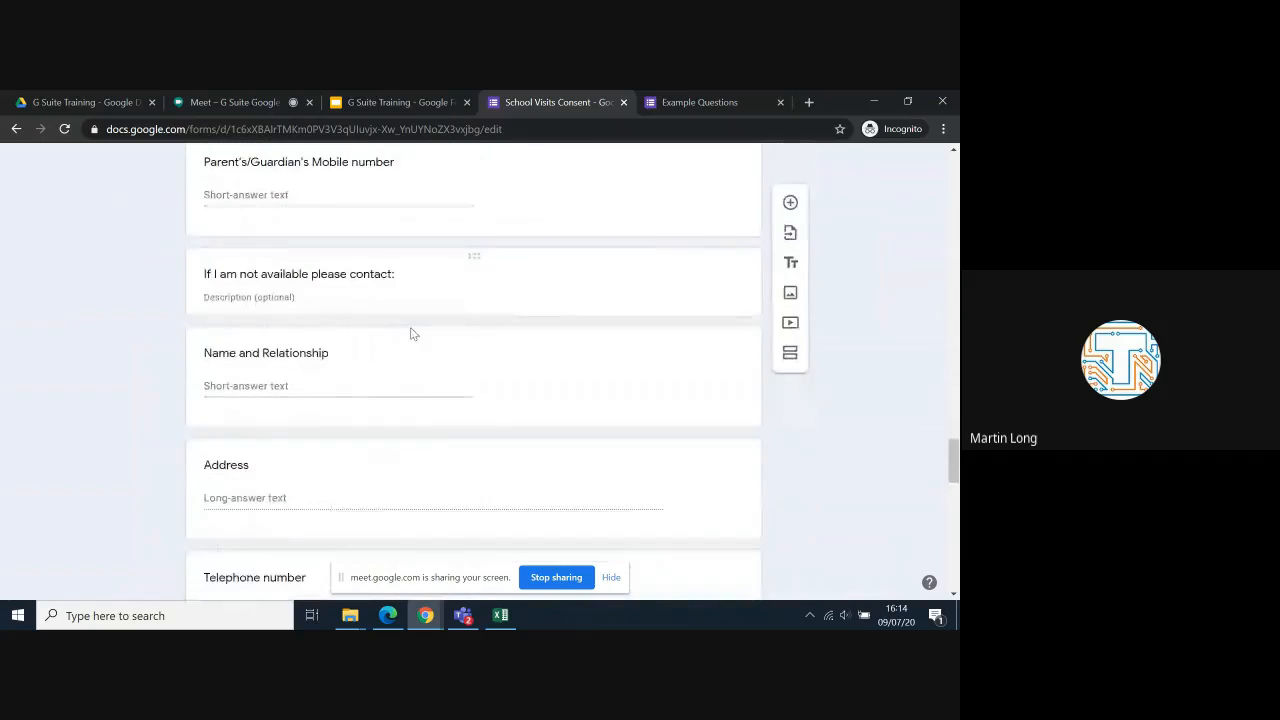
pyautogui.scroll(-2, 410, 333)
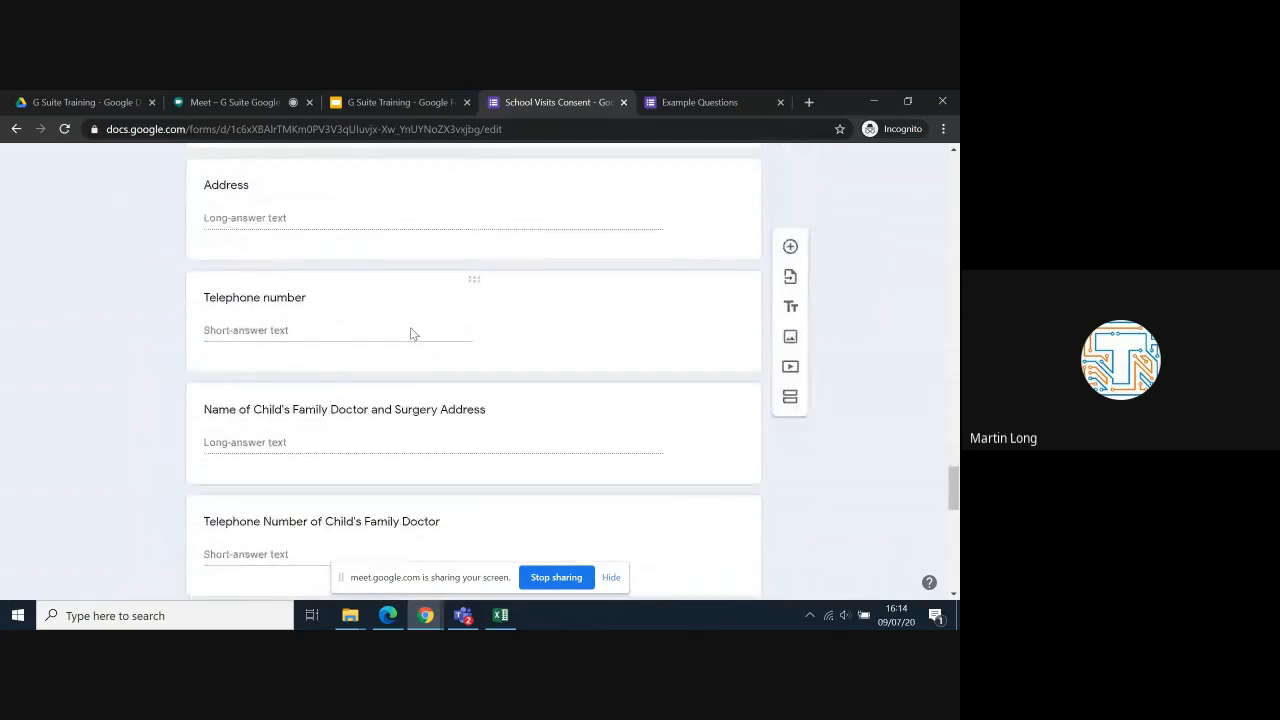
pyautogui.scroll(-1, 410, 333)
pyautogui.scroll(-1, 410, 333)
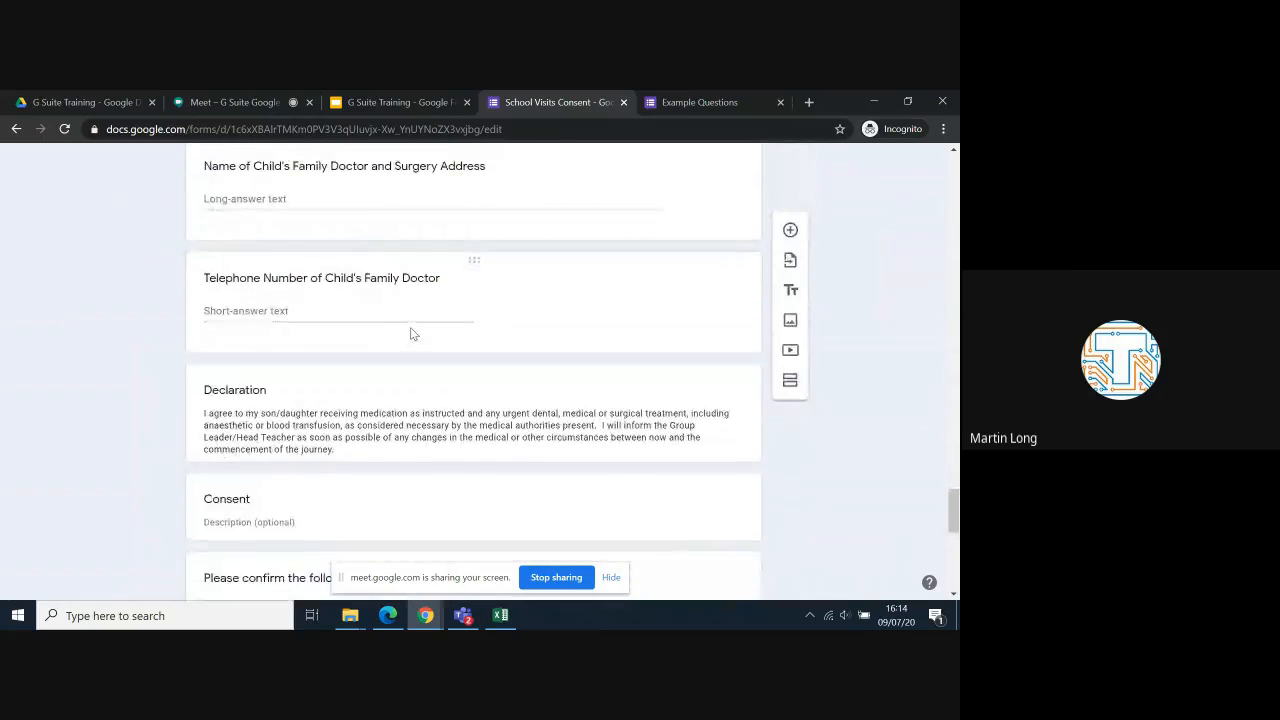
# Examine the consent confirmations, payment, signature and date questions at the form's end, and return to the start of the form.
pyautogui.scroll(-3, 410, 333)
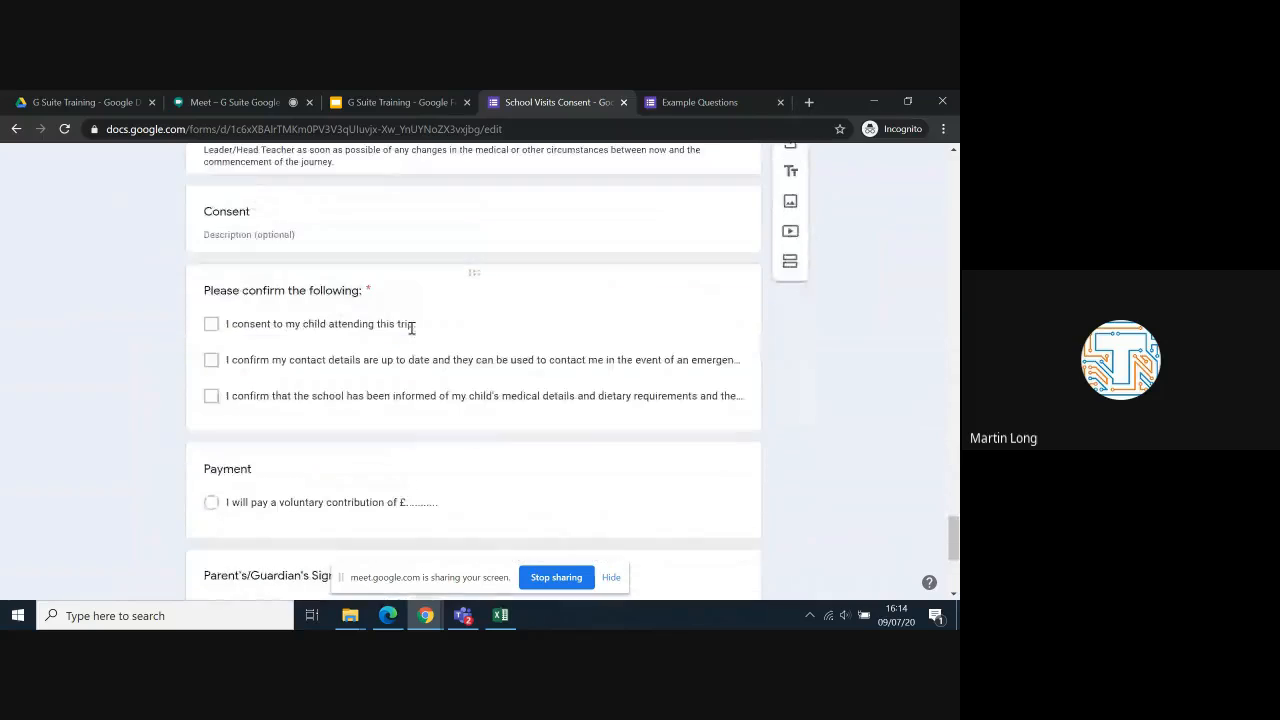
pyautogui.scroll(-1, 411, 330)
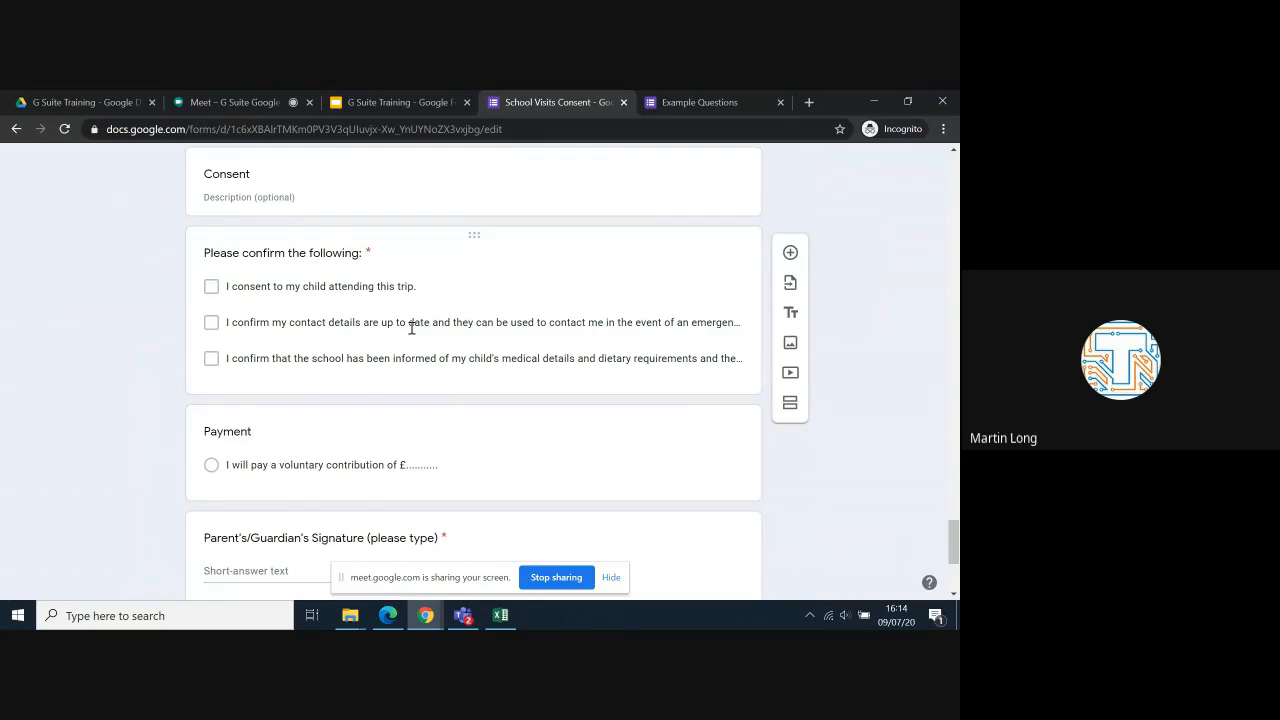
pyautogui.scroll(-1, 410, 325)
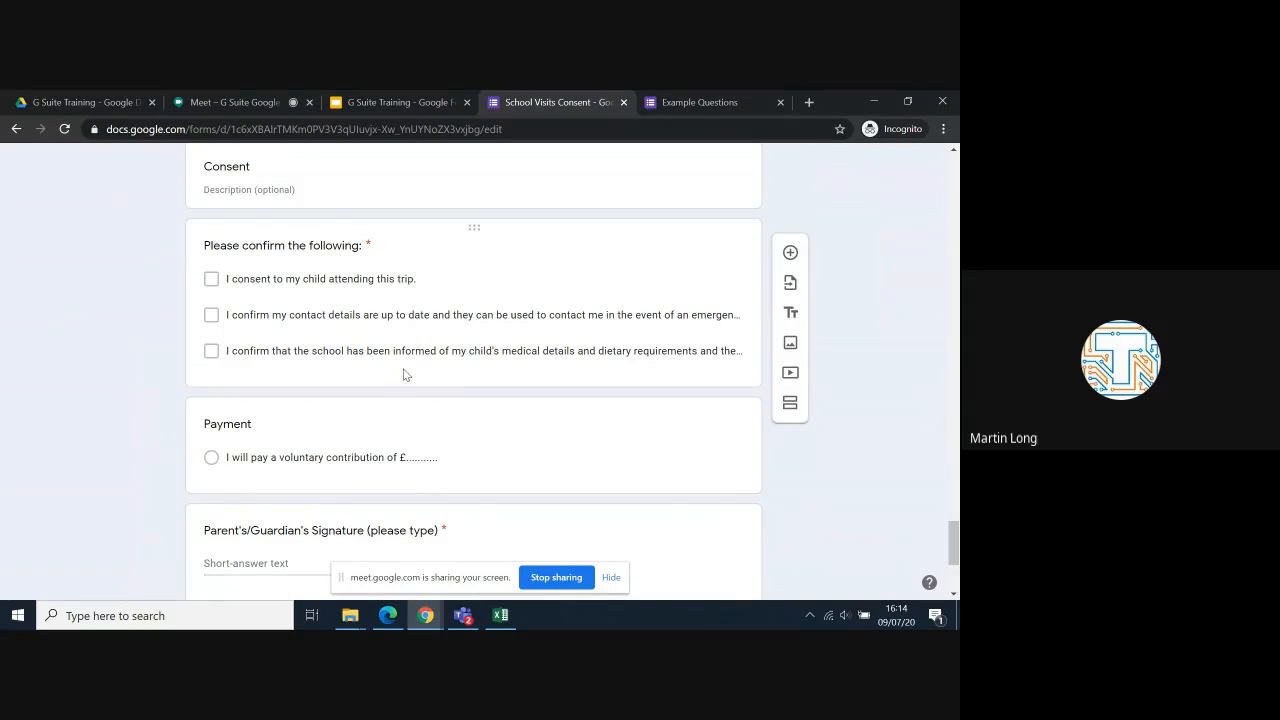
pyautogui.scroll(-2, 588, 466)
pyautogui.scroll(-1, 529, 406)
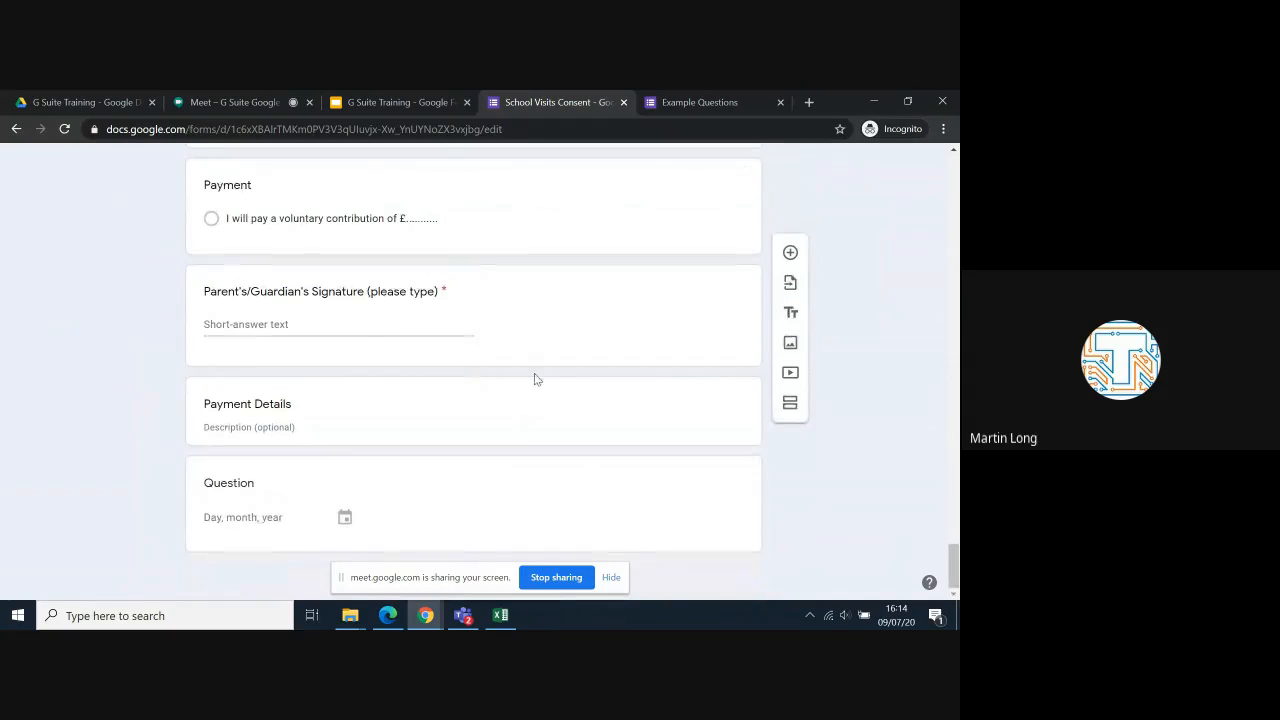
pyautogui.scroll(1, 635, 423)
pyautogui.scroll(20, 635, 423)
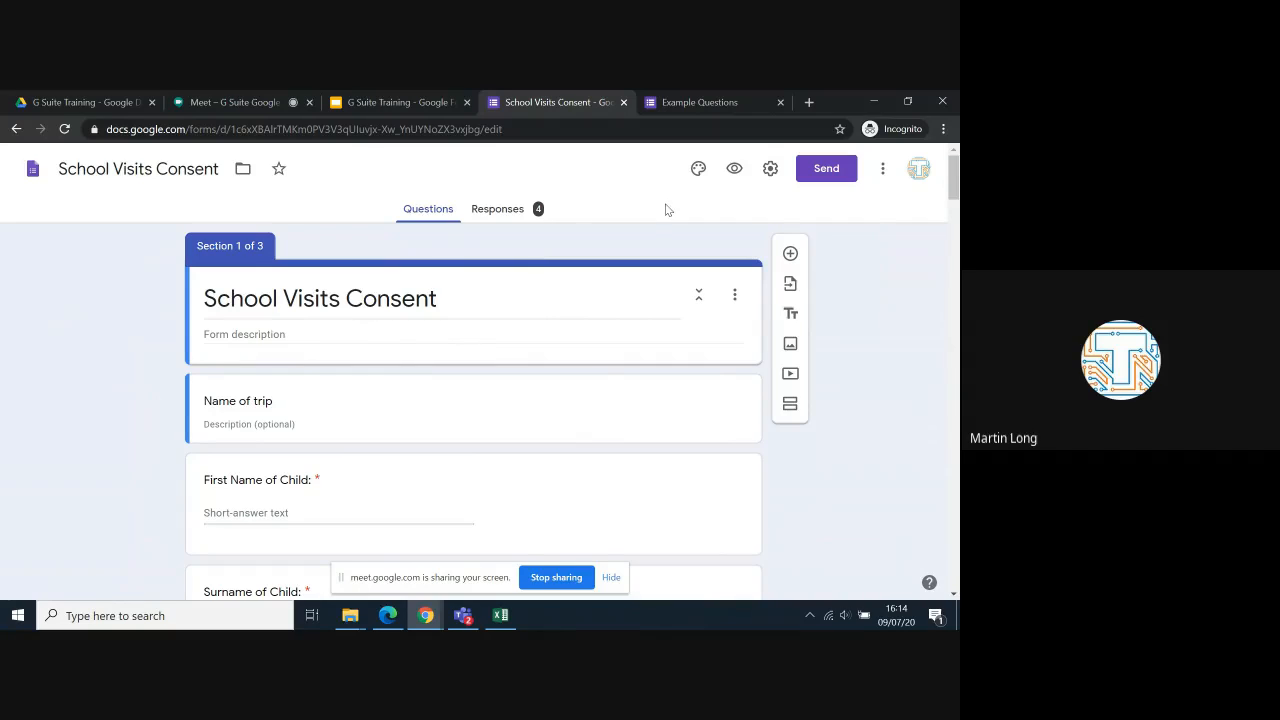
# Open the form's add-ons marketplace, browse the apps that work with Forms, and close it.
pyautogui.click(885, 177)
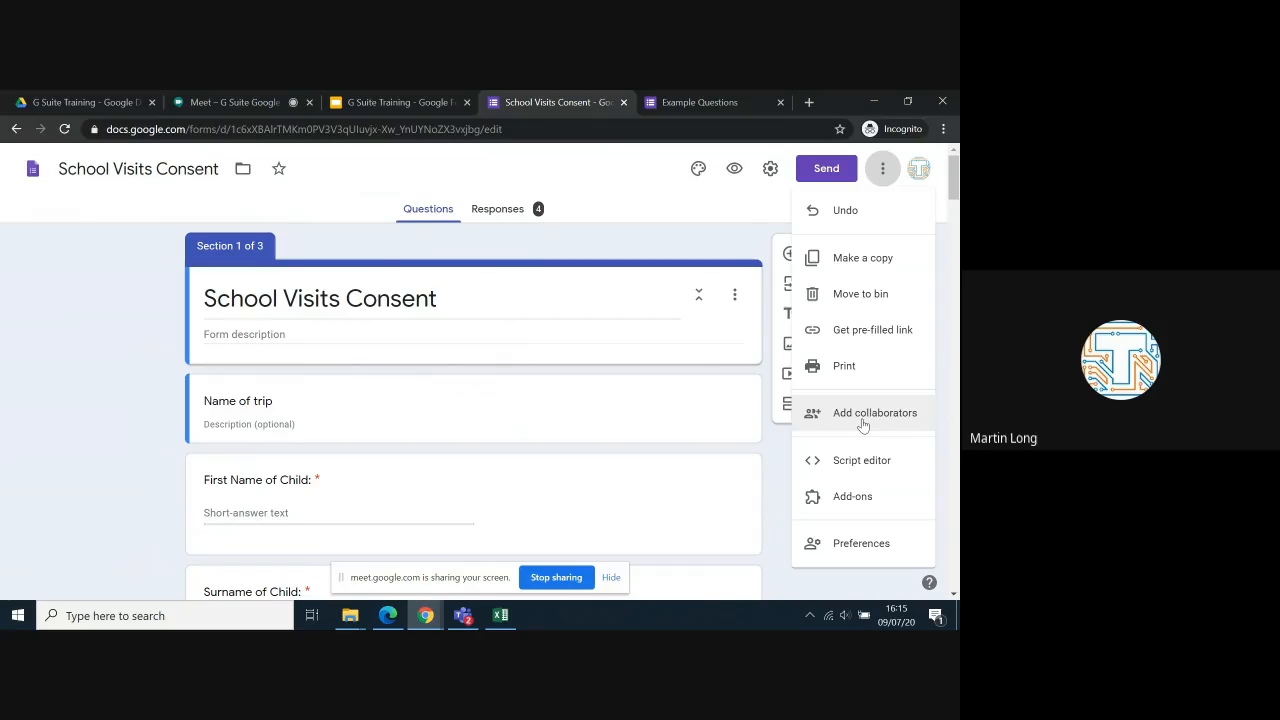
pyautogui.click(858, 500)
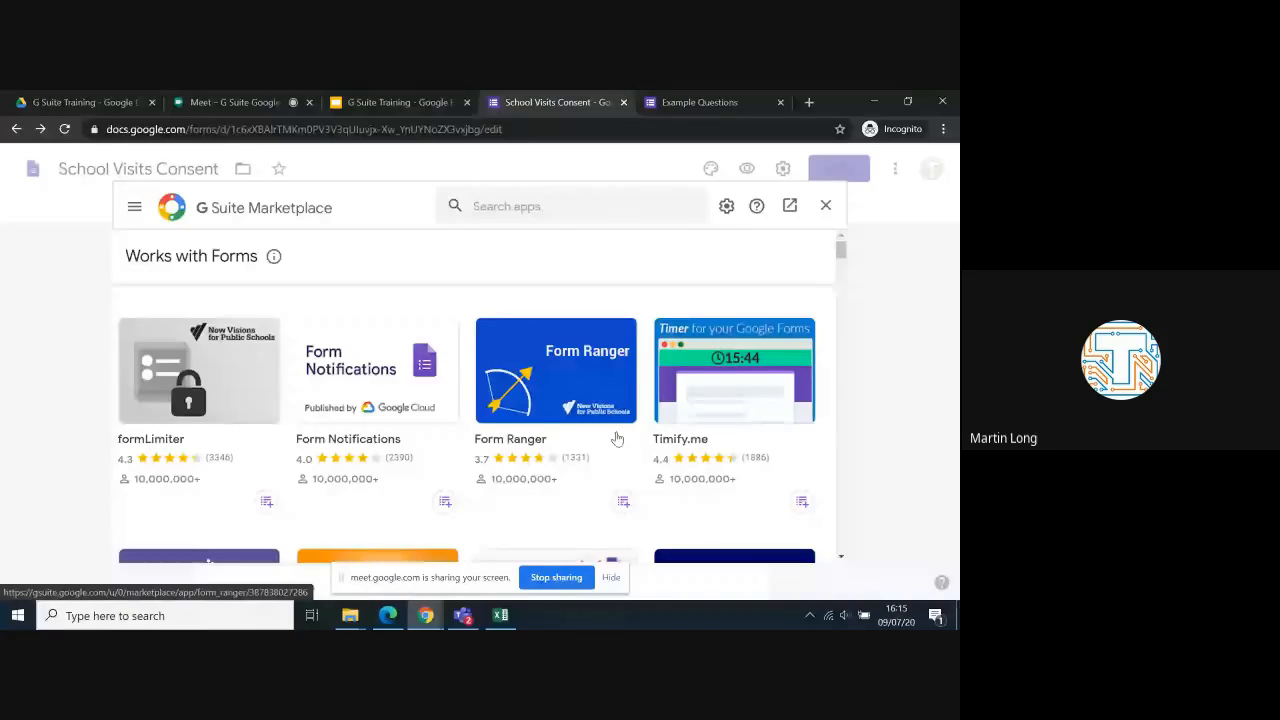
pyautogui.scroll(-1, 617, 439)
pyautogui.scroll(-1, 505, 343)
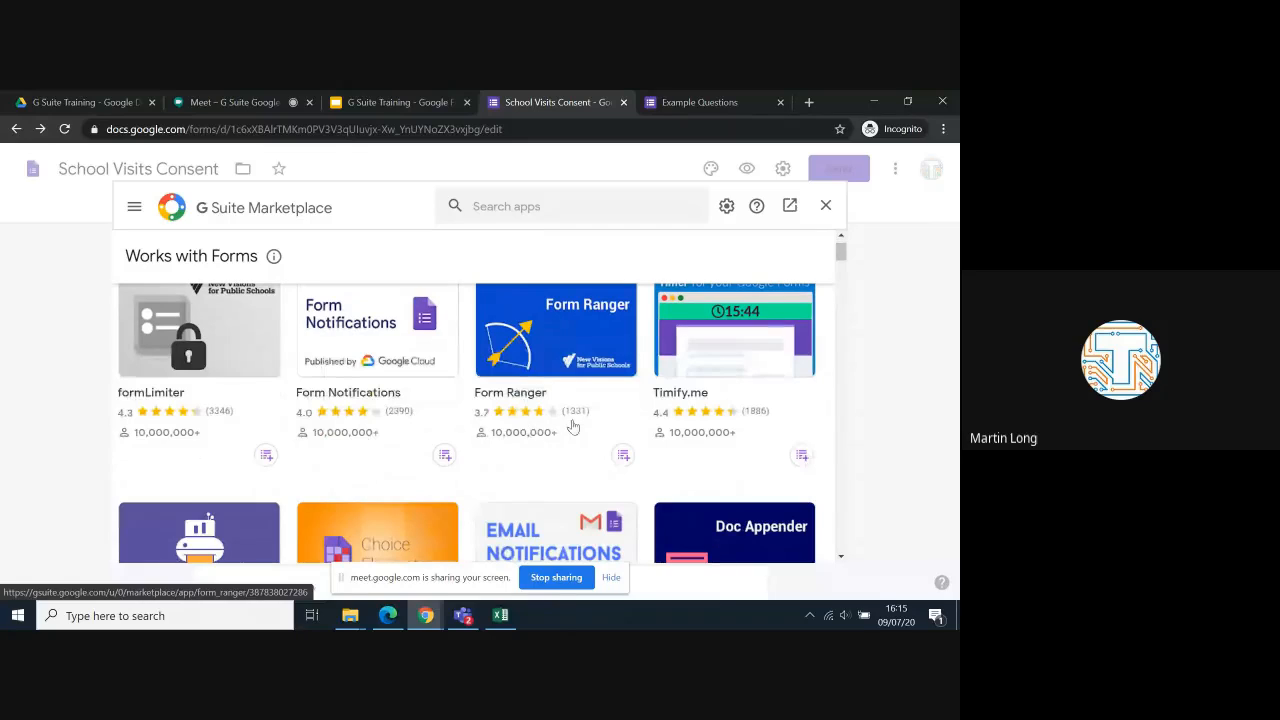
pyautogui.scroll(-3, 575, 428)
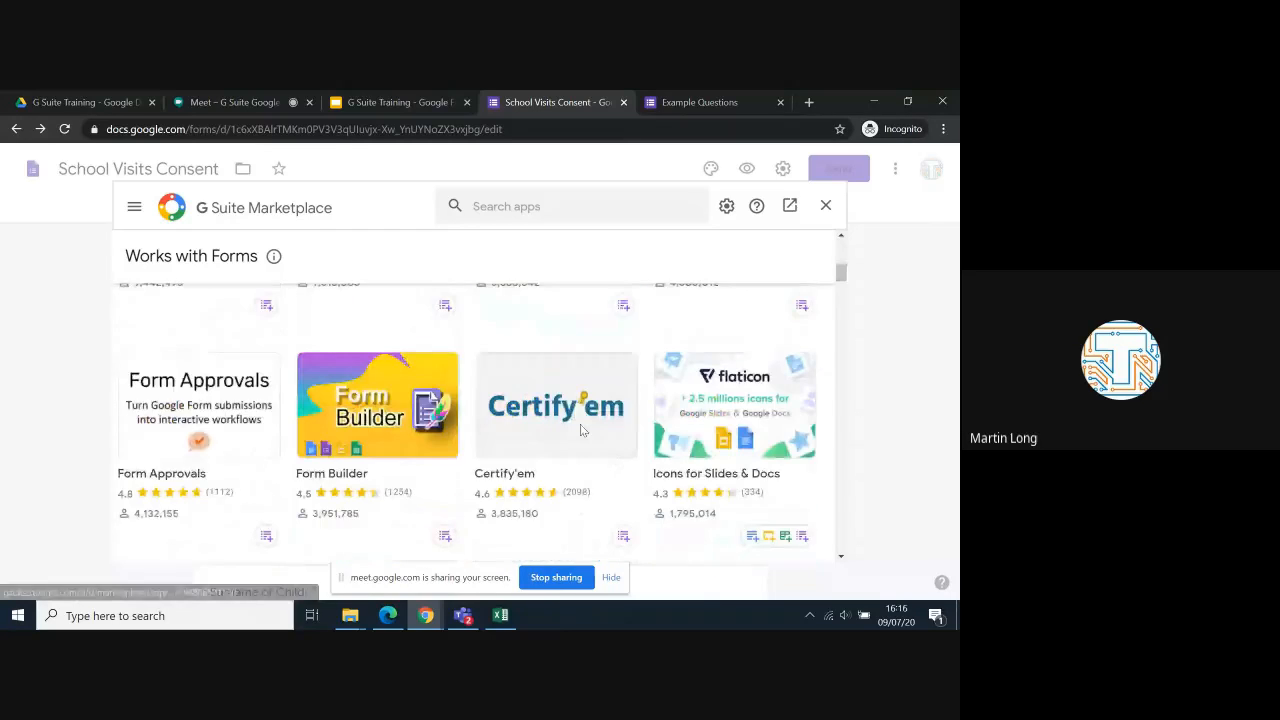
pyautogui.scroll(-3, 580, 428)
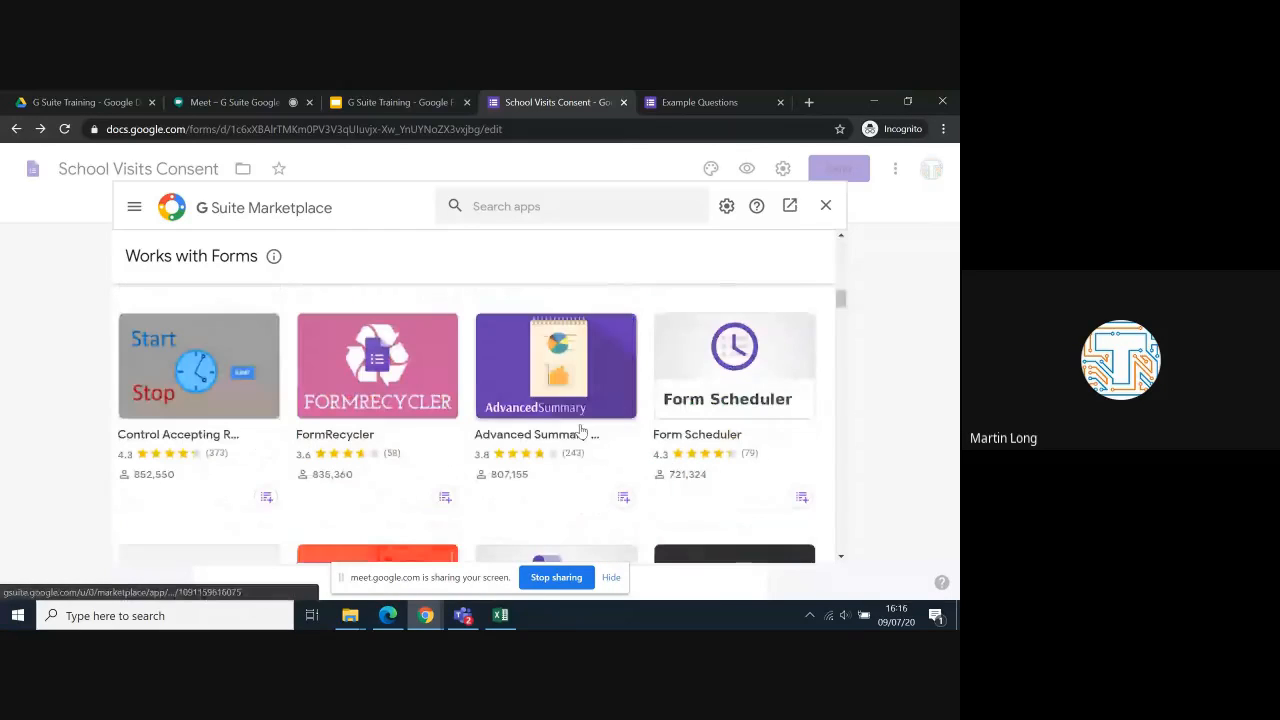
pyautogui.scroll(-1, 580, 430)
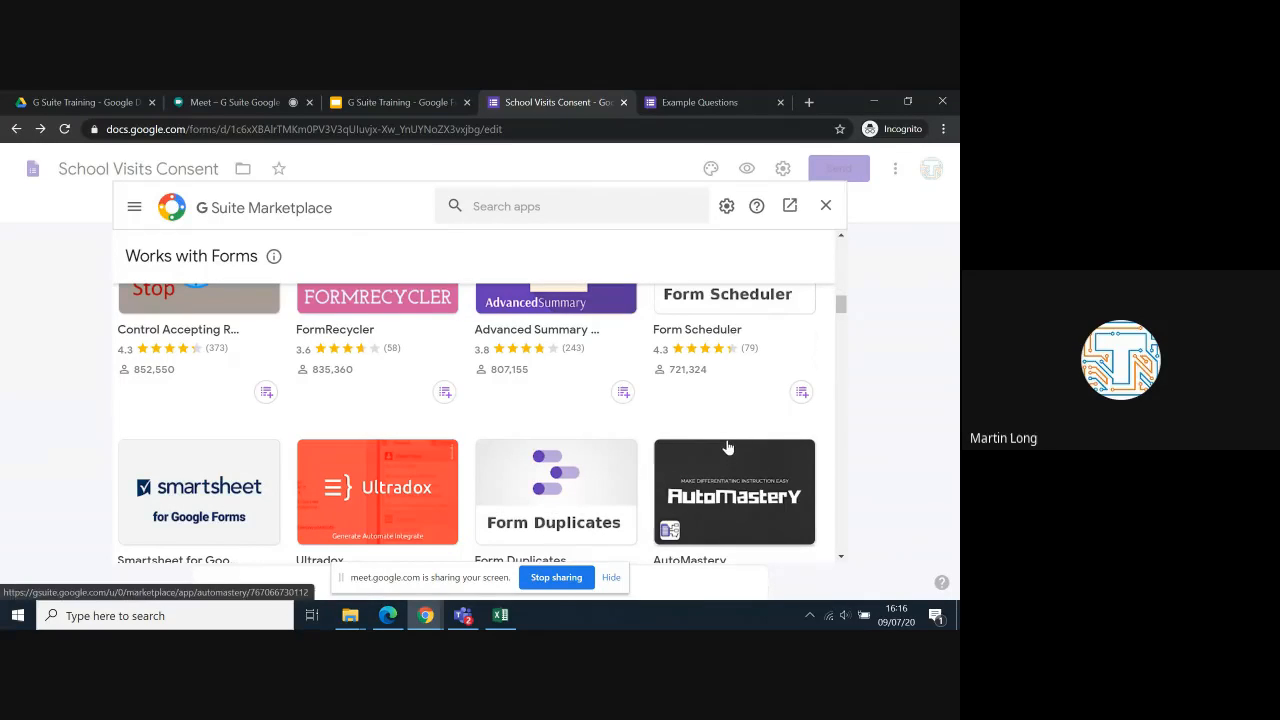
pyautogui.scroll(-1, 728, 447)
pyautogui.scroll(-1, 728, 447)
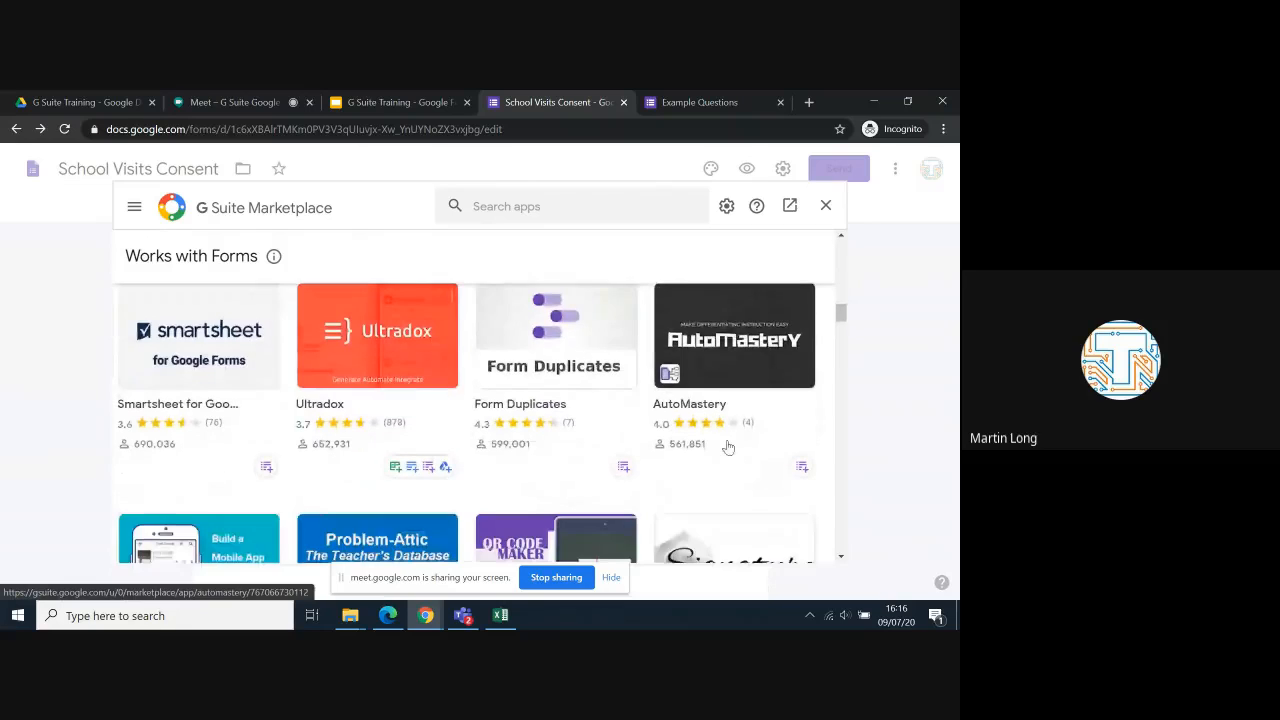
pyautogui.scroll(-1, 728, 447)
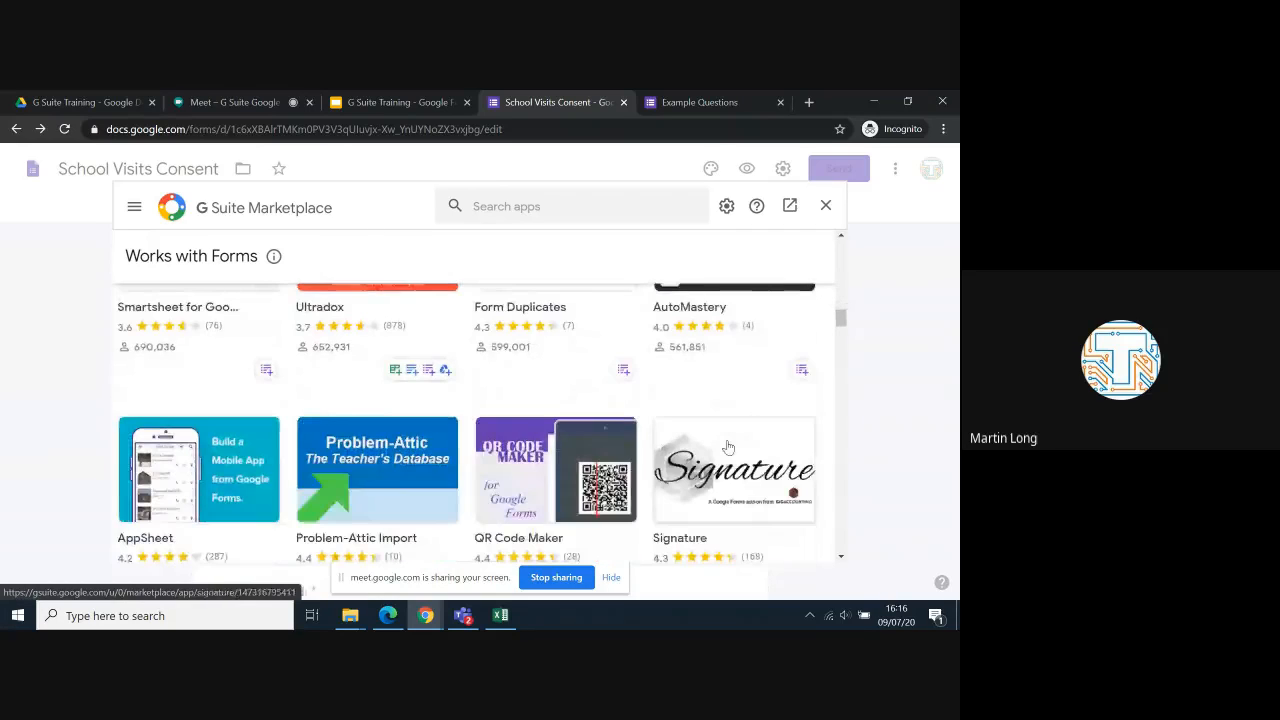
pyautogui.scroll(3, 728, 447)
pyautogui.scroll(3, 728, 447)
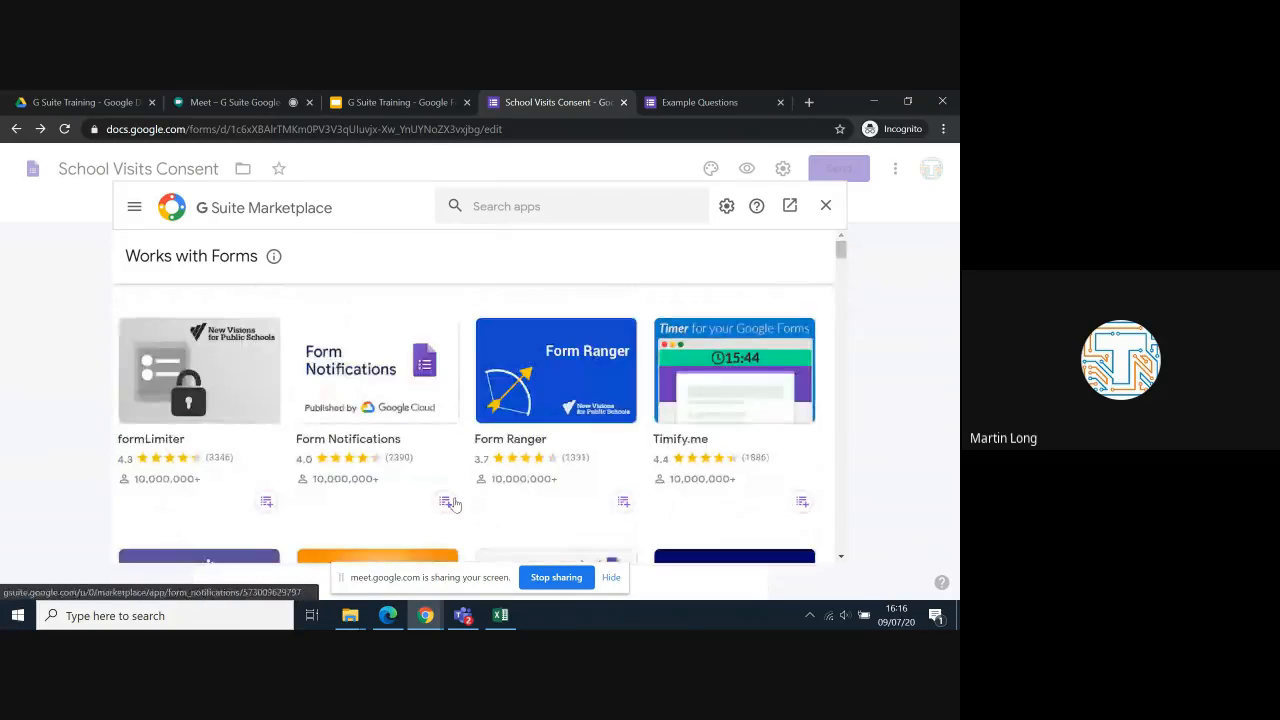
pyautogui.scroll(-3, 351, 382)
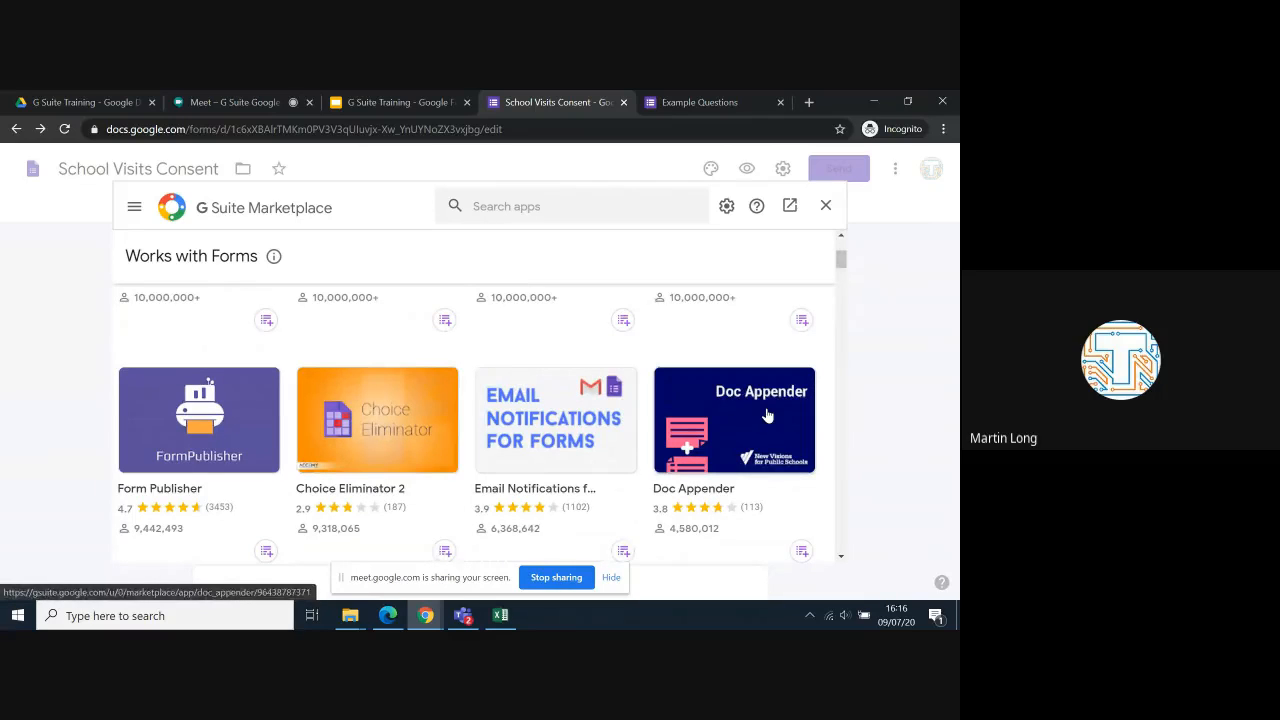
pyautogui.click(826, 206)
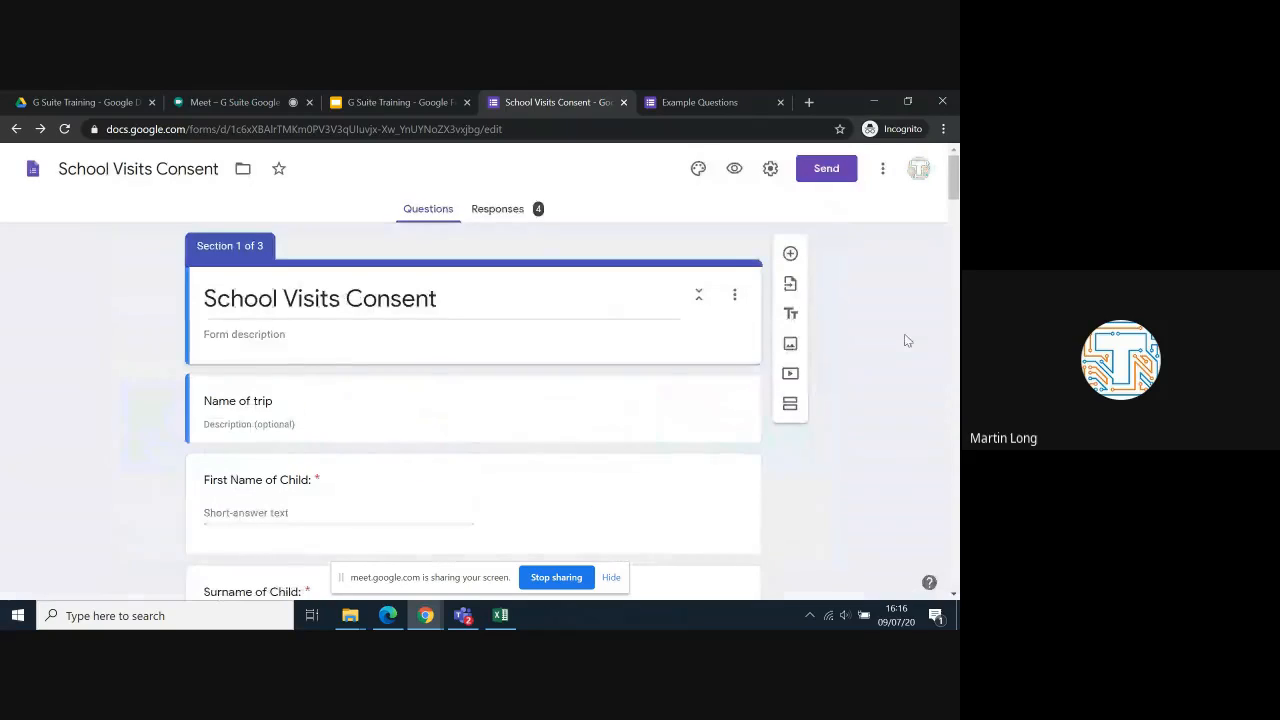
# Open the form preferences, examine the default email collection, required question and quiz point settings, and cancel without saving.
pyautogui.click(882, 168)
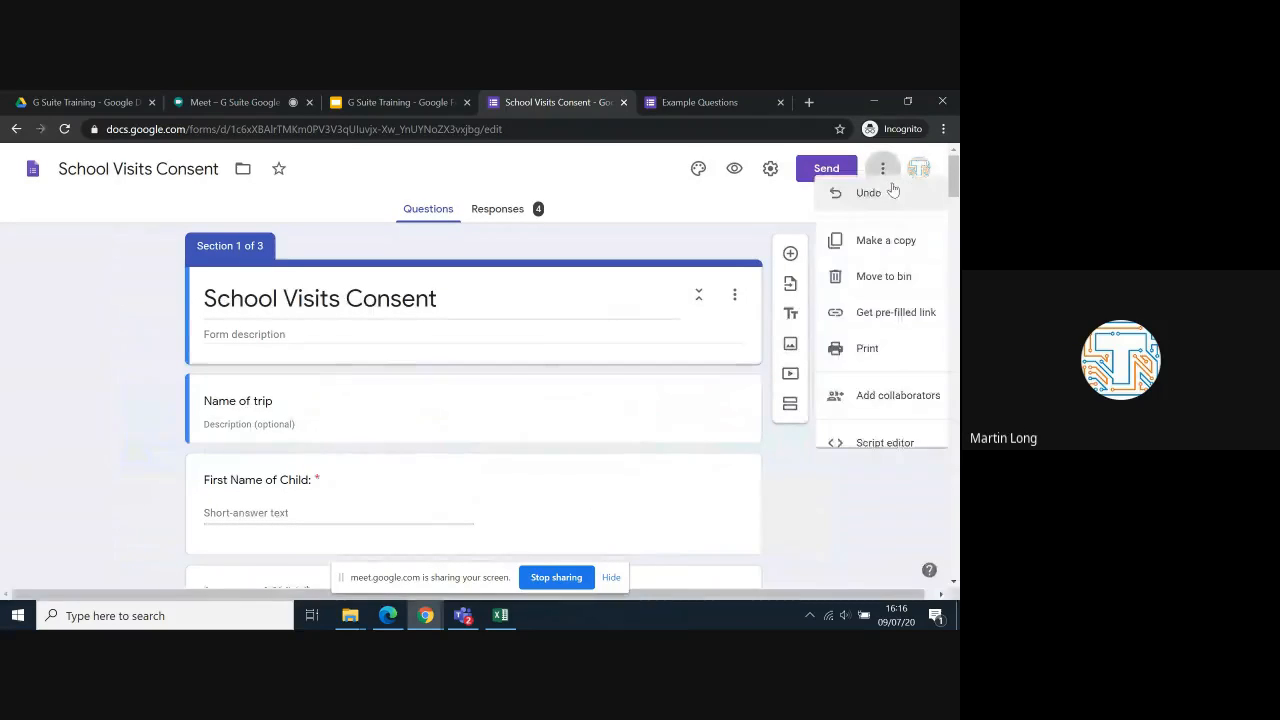
pyautogui.click(869, 550)
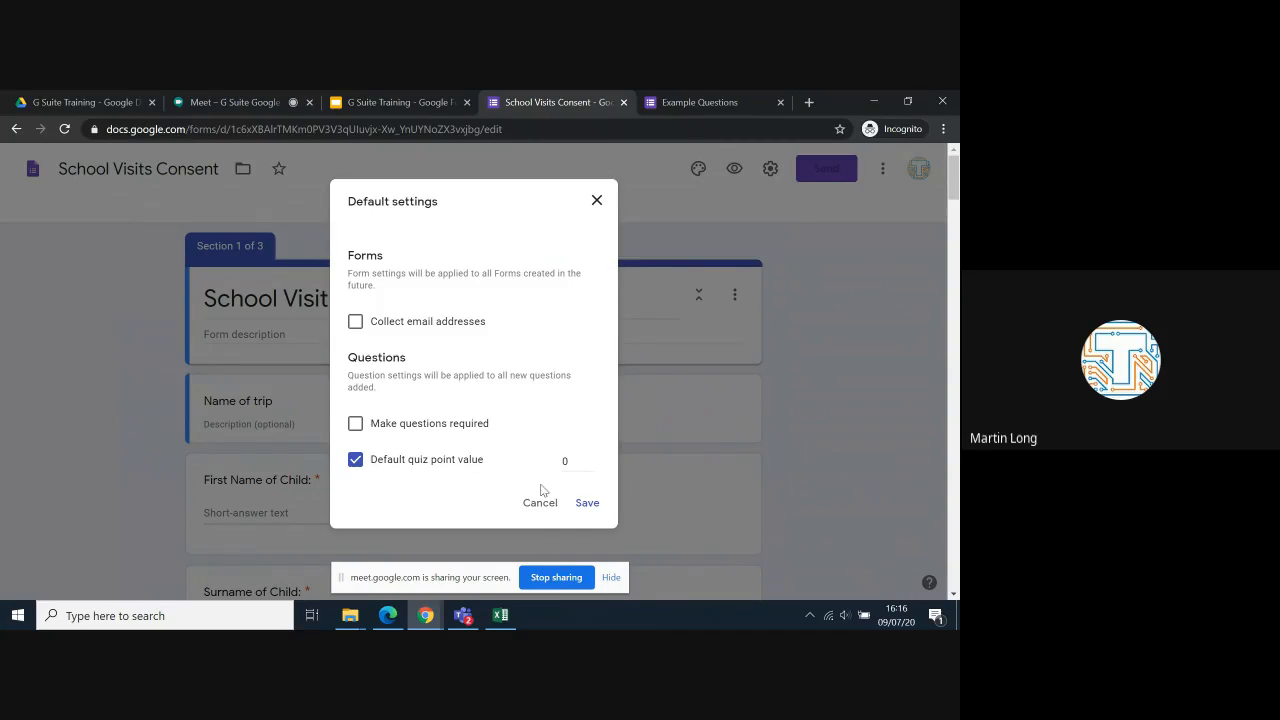
pyautogui.click(579, 465)
pyautogui.click(562, 409)
pyautogui.click(538, 516)
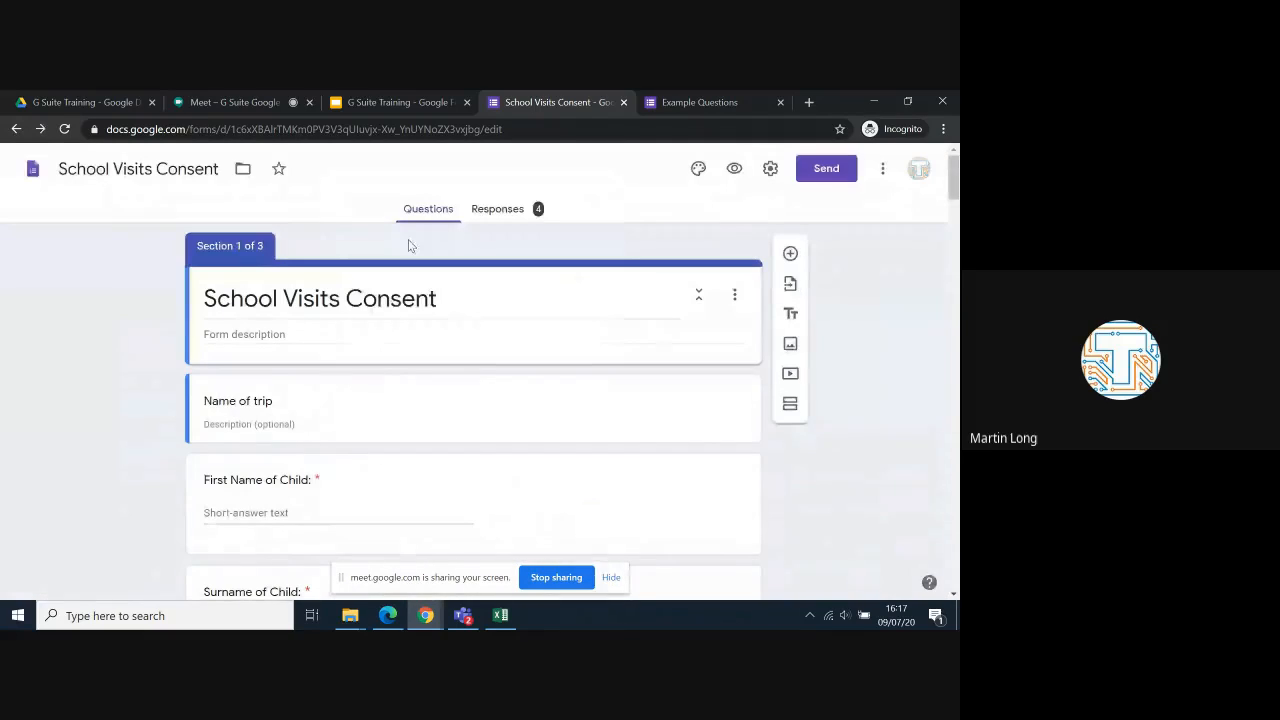
# Open the form's responses and examine the summary of child names, class and medical answers.
pyautogui.click(508, 215)
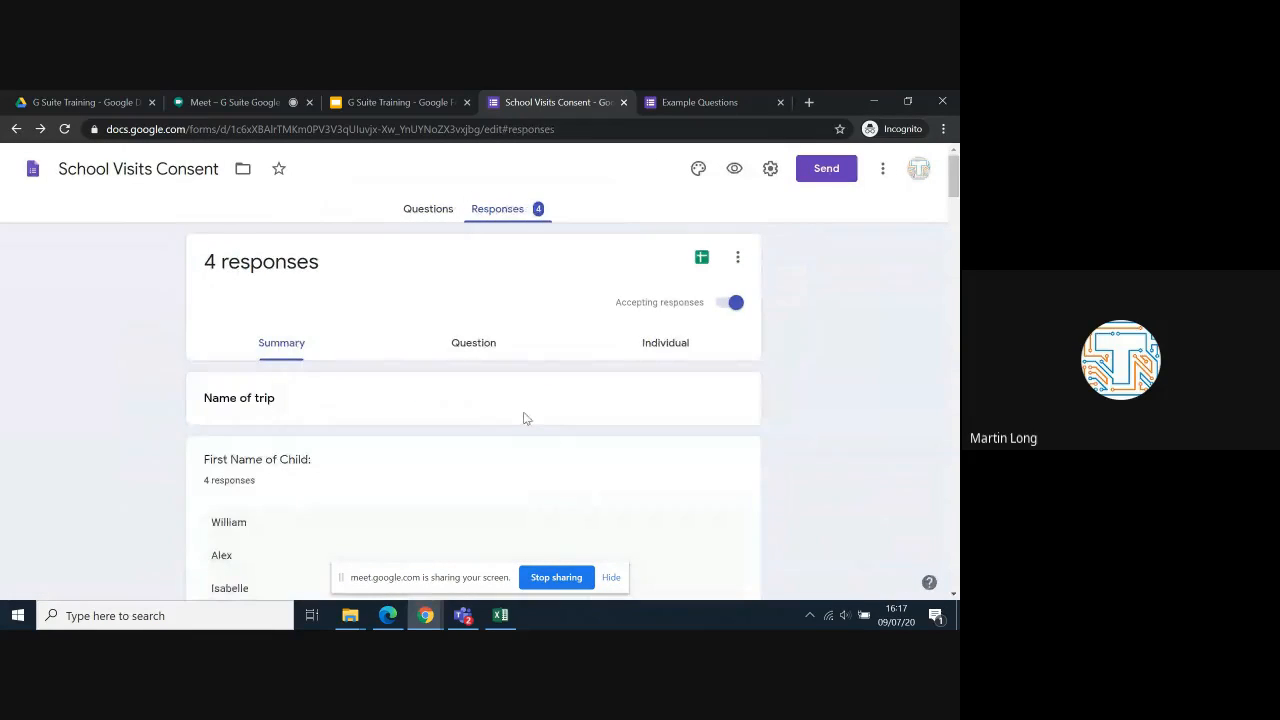
pyautogui.scroll(-4, 523, 418)
pyautogui.scroll(2, 323, 309)
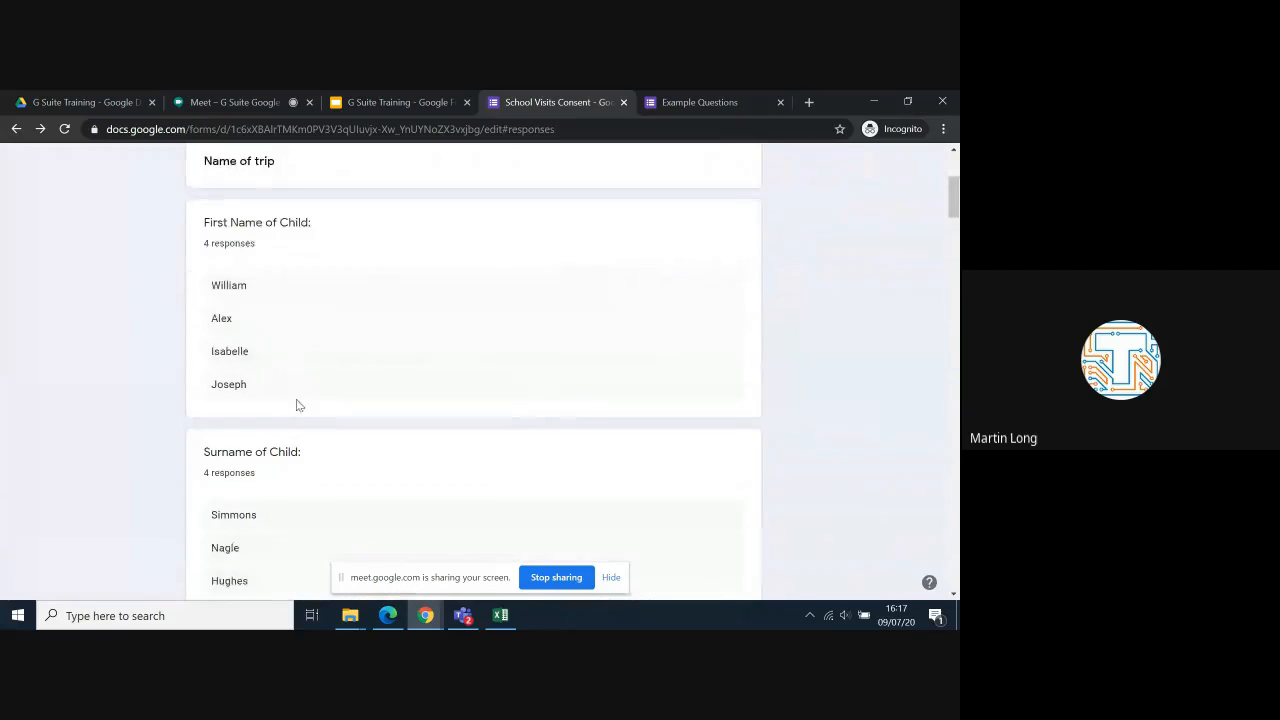
pyautogui.scroll(-2, 329, 494)
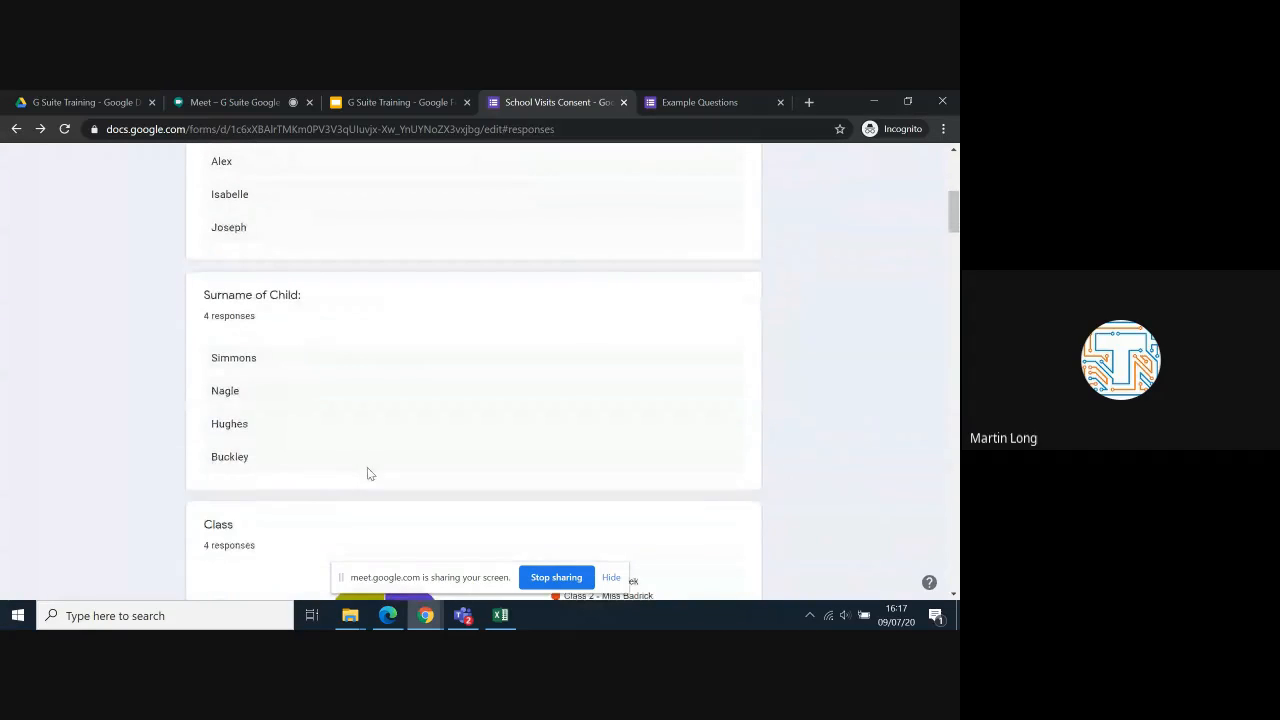
pyautogui.scroll(-2, 367, 470)
pyautogui.scroll(-1, 367, 467)
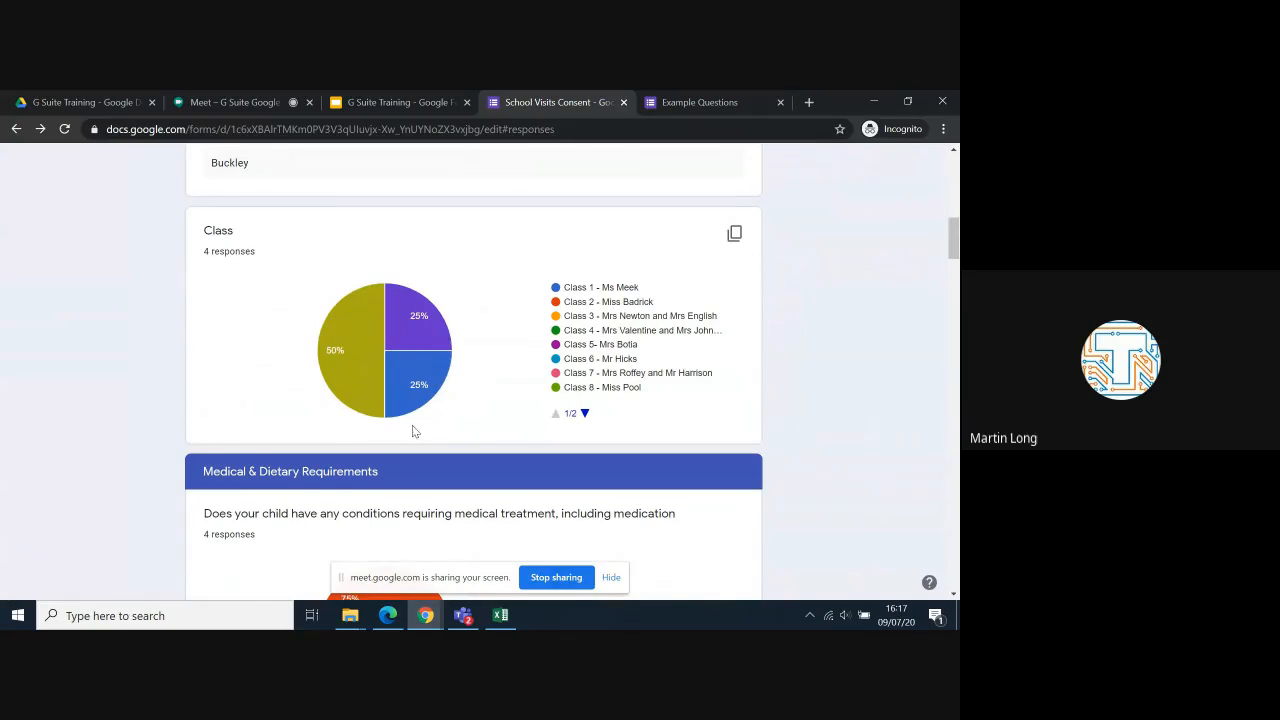
pyautogui.scroll(-2, 469, 429)
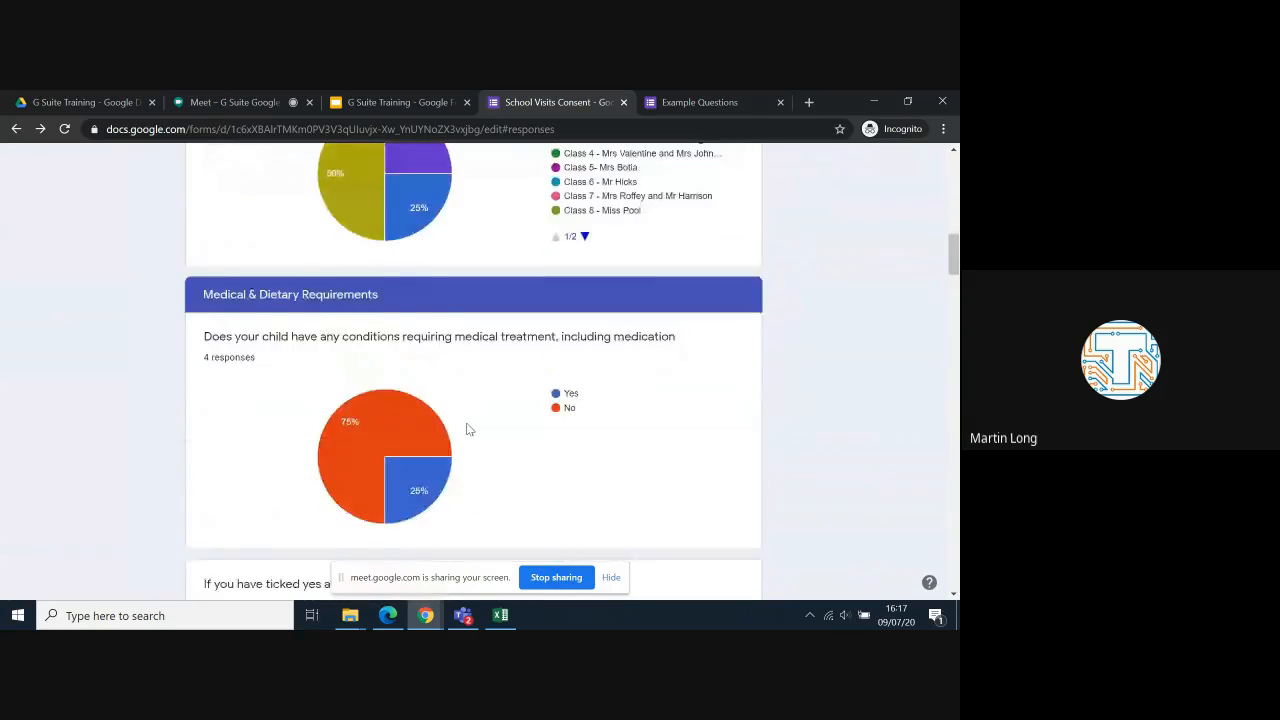
pyautogui.scroll(-4, 466, 429)
pyautogui.scroll(15, 466, 429)
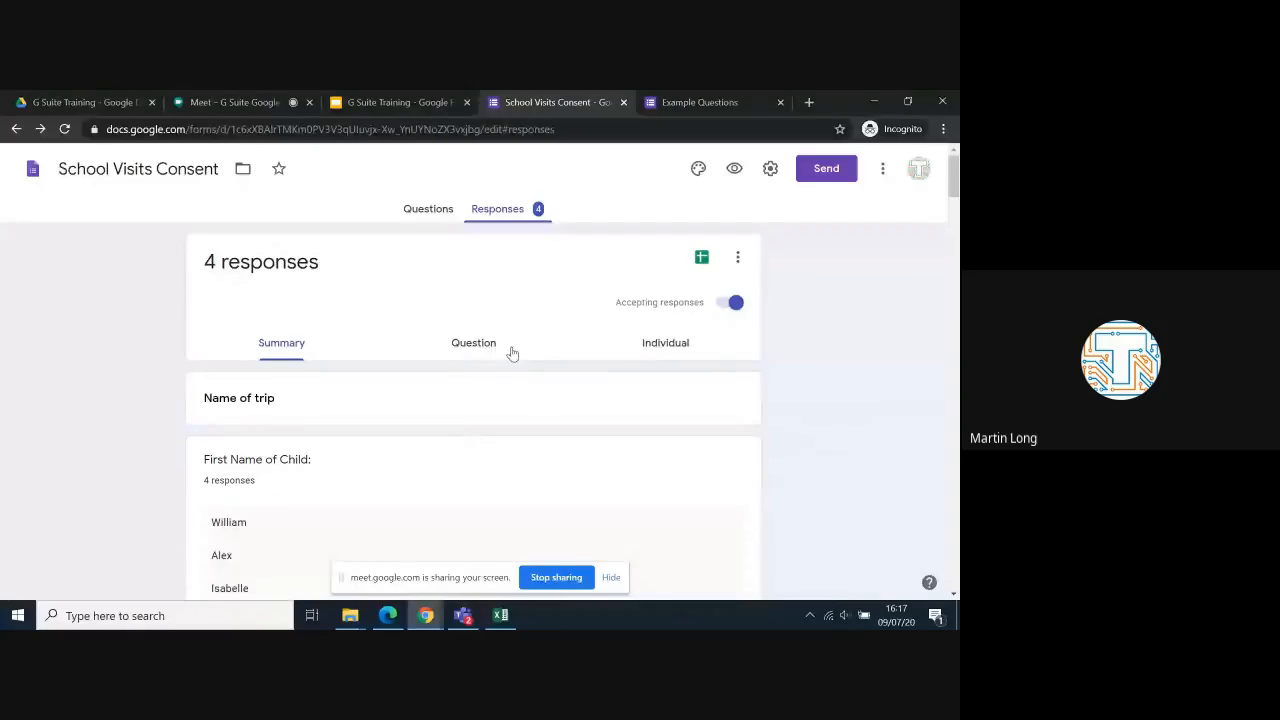
# View the responses individually and by question, examining the answers for First Name of Child.
pyautogui.click(655, 345)
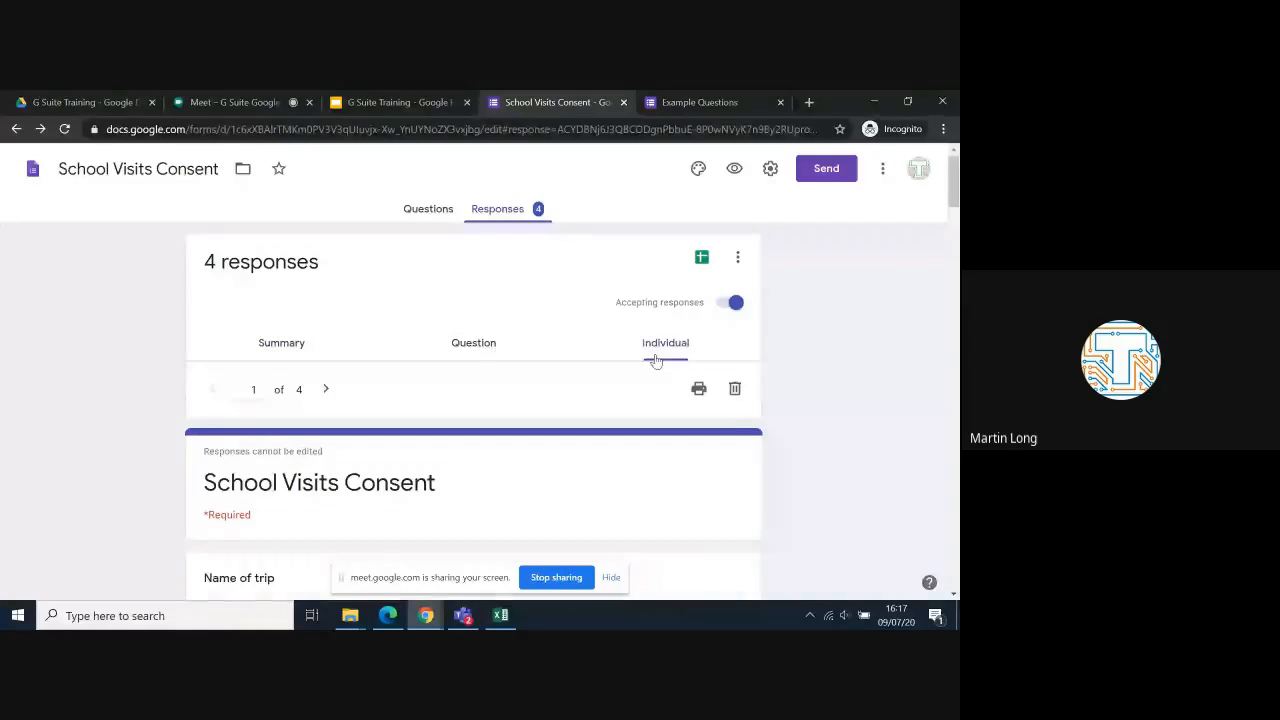
pyautogui.click(487, 355)
pyautogui.scroll(-2, 546, 477)
pyautogui.scroll(1, 546, 477)
pyautogui.scroll(-2, 547, 479)
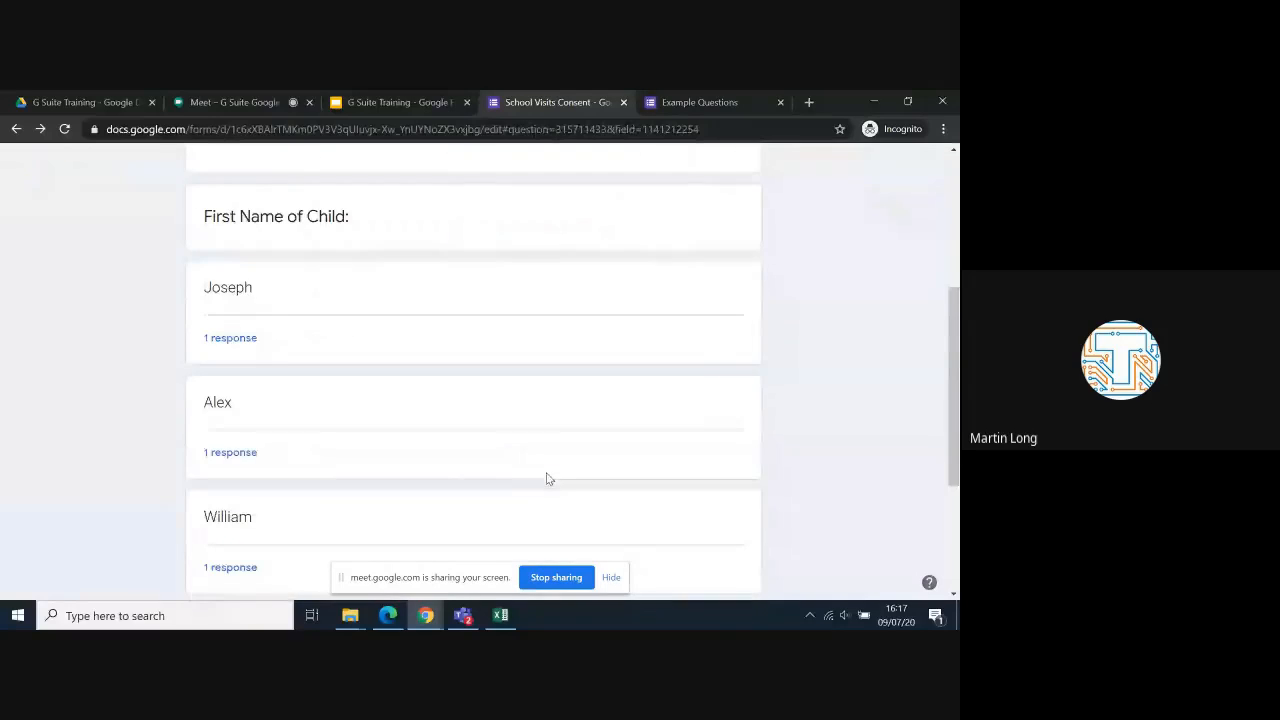
pyautogui.scroll(-2, 546, 477)
pyautogui.scroll(5, 546, 477)
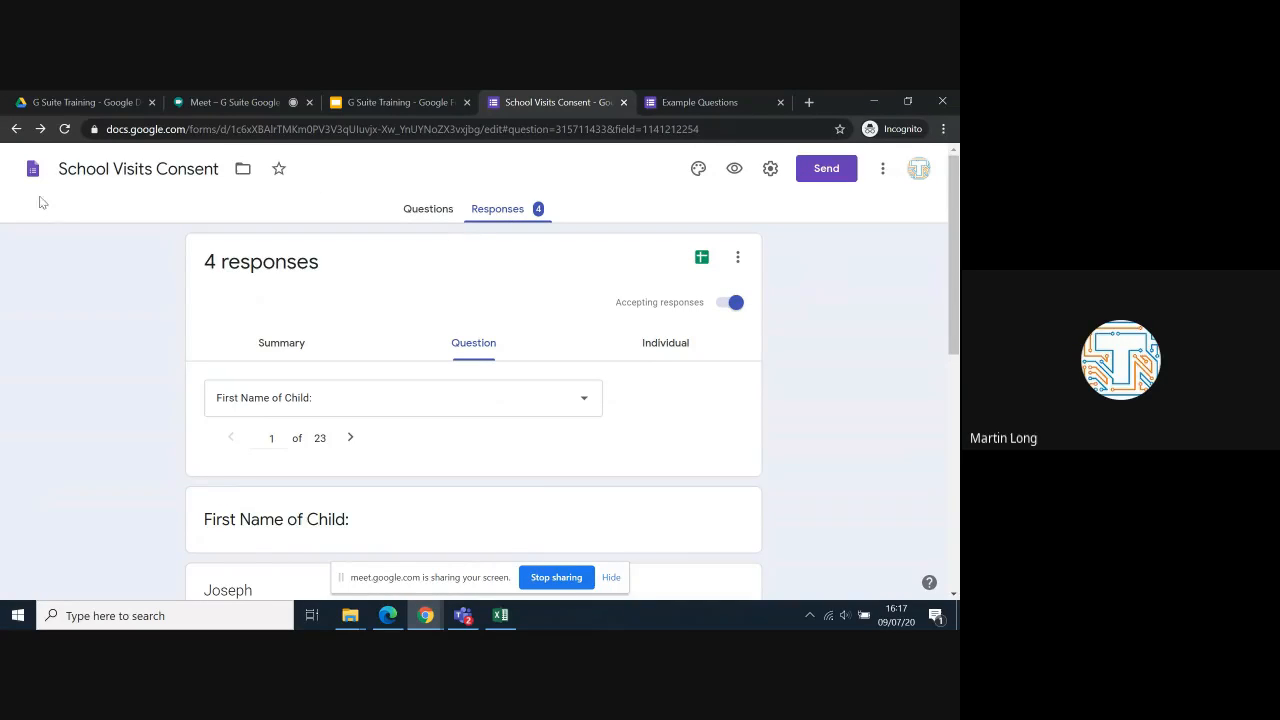
# Return to the Forms home page and look through the recent forms.
pyautogui.click(34, 178)
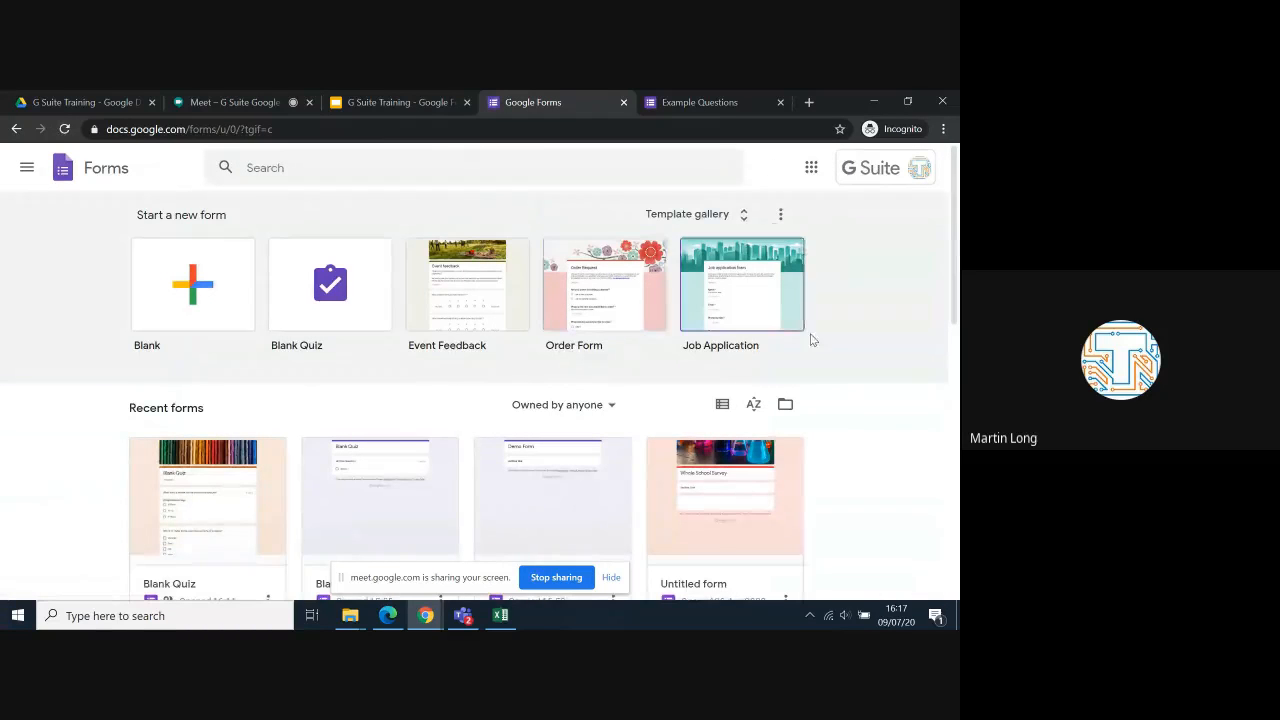
pyautogui.scroll(-1, 812, 363)
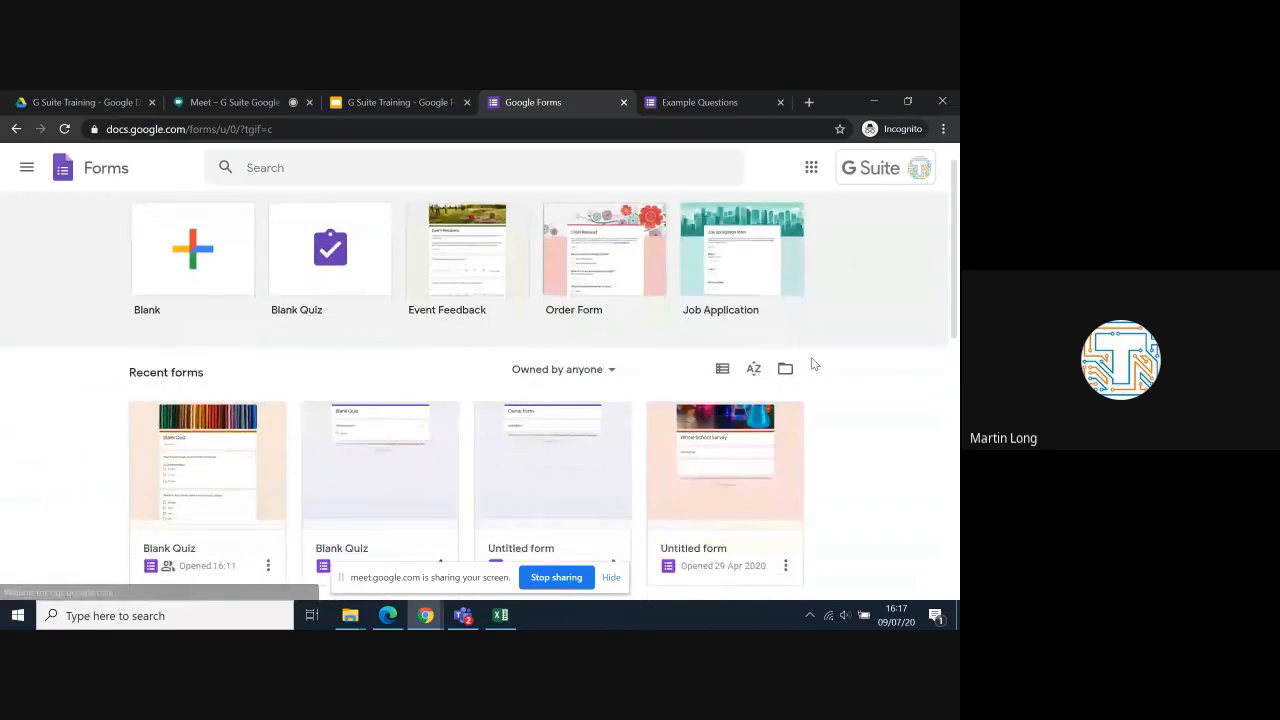
pyautogui.scroll(-2, 812, 363)
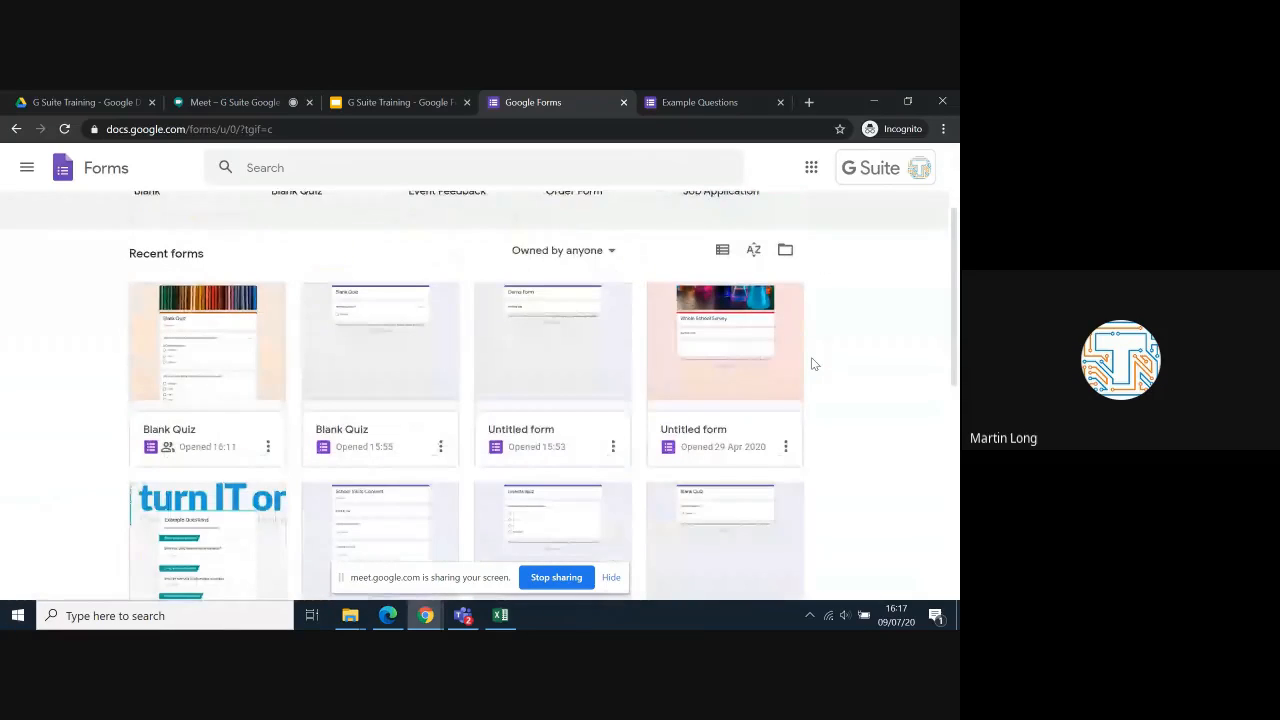
pyautogui.scroll(-1, 811, 363)
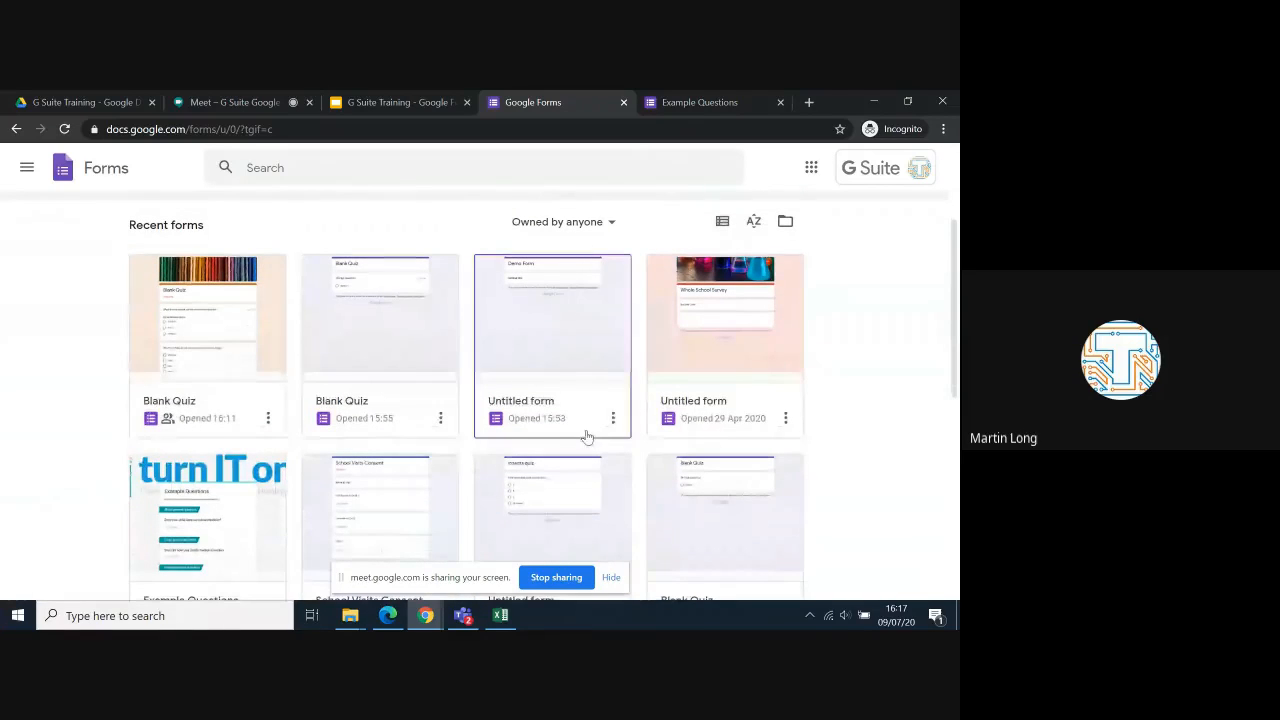
pyautogui.scroll(-5, 537, 420)
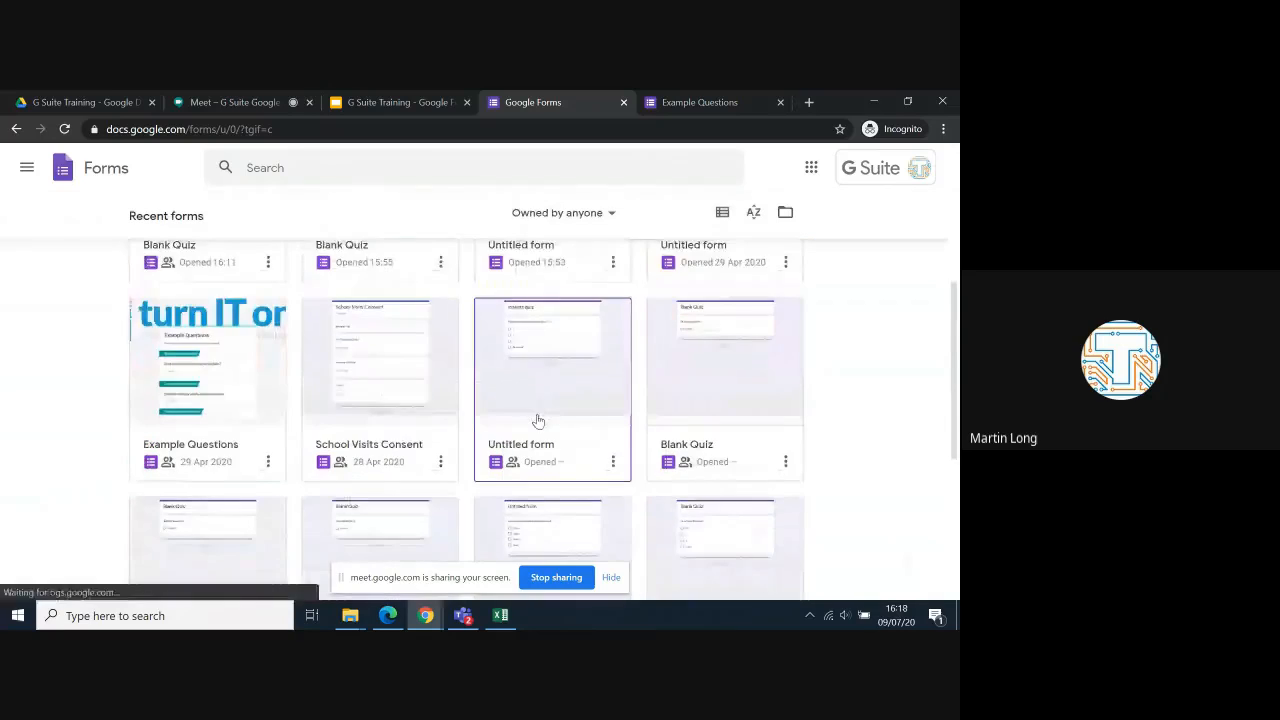
pyautogui.scroll(8, 537, 420)
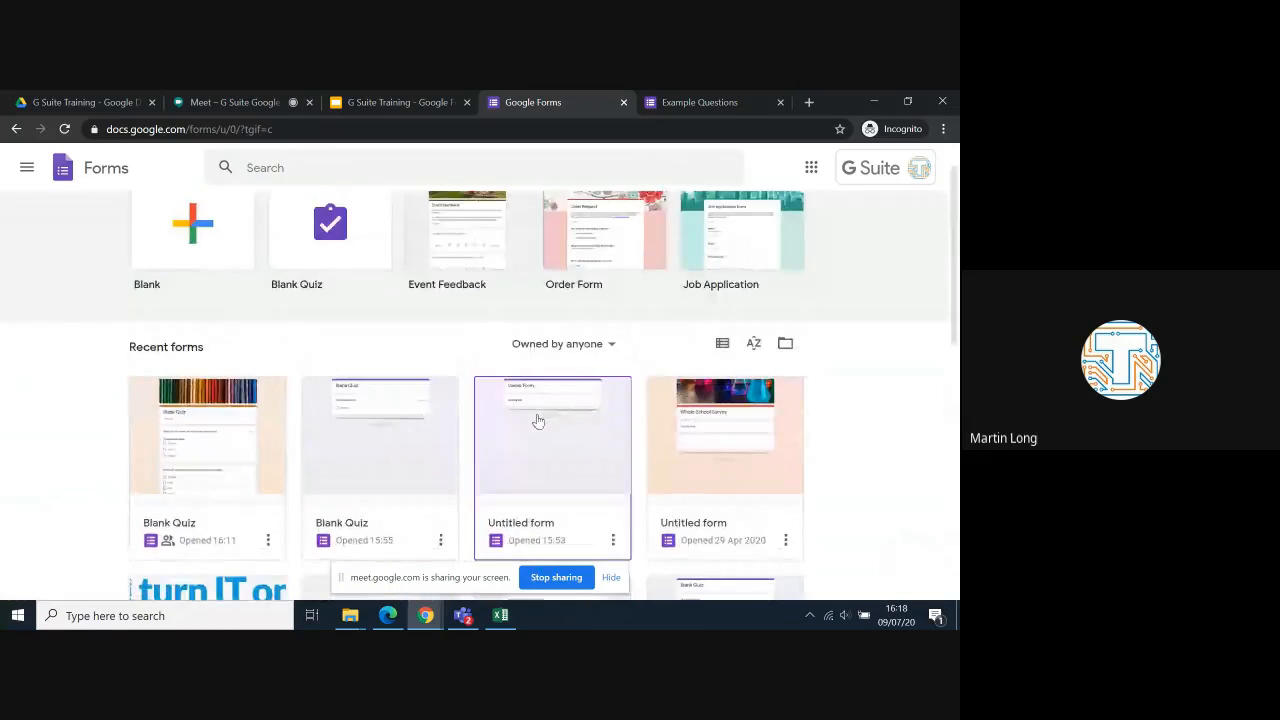
# Remove the Blank Quiz opened at 15:55 and the Untitled form opened at 15:53 from the recent forms.
pyautogui.scroll(-1, 537, 418)
pyautogui.click(441, 445)
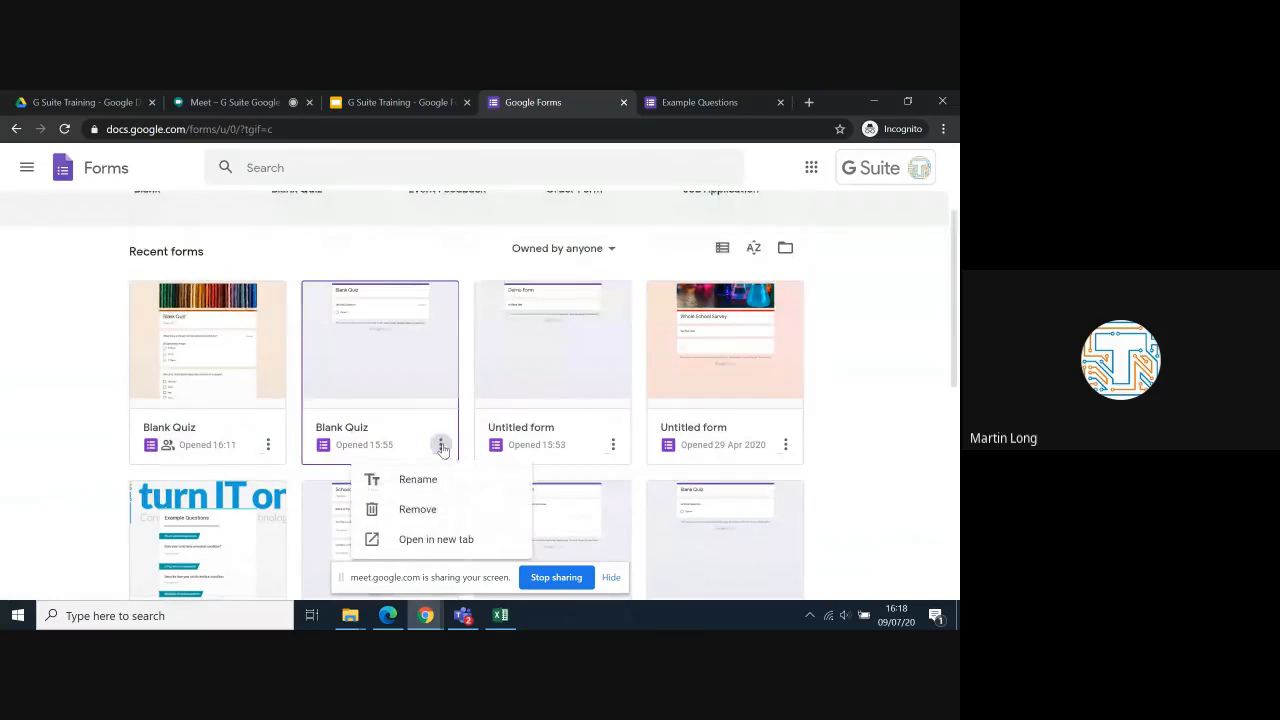
pyautogui.click(432, 510)
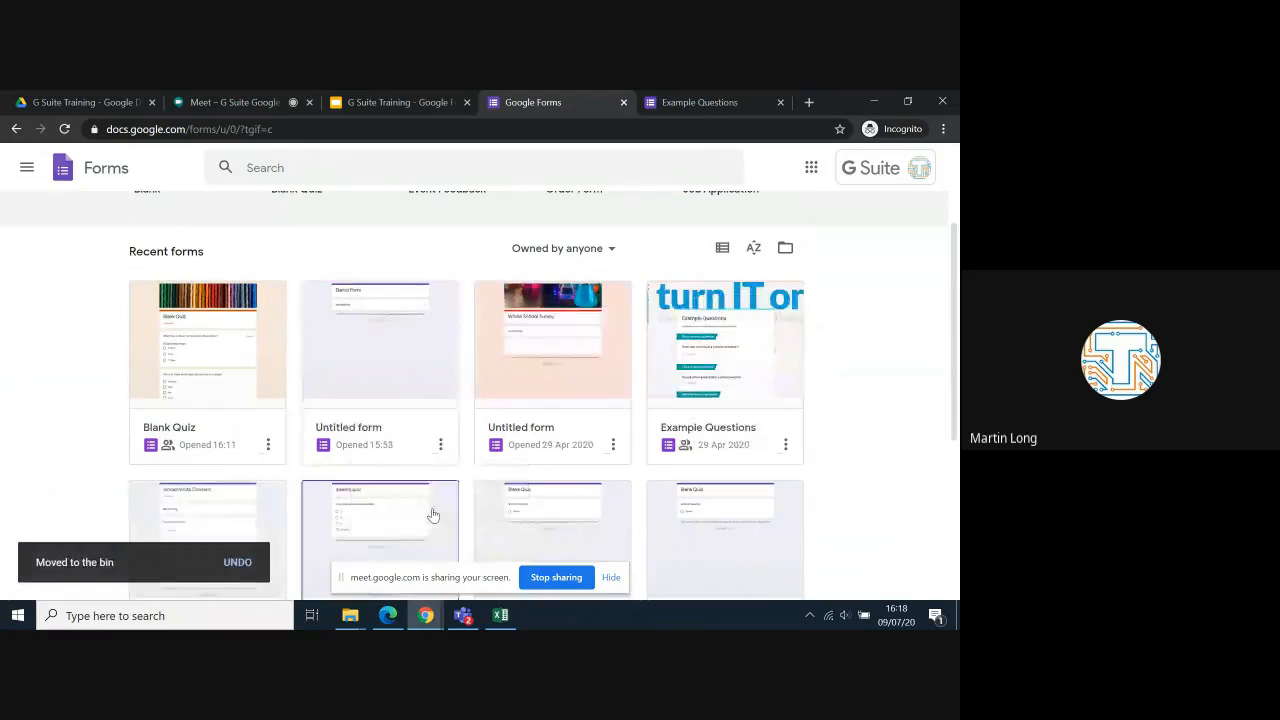
pyautogui.click(440, 445)
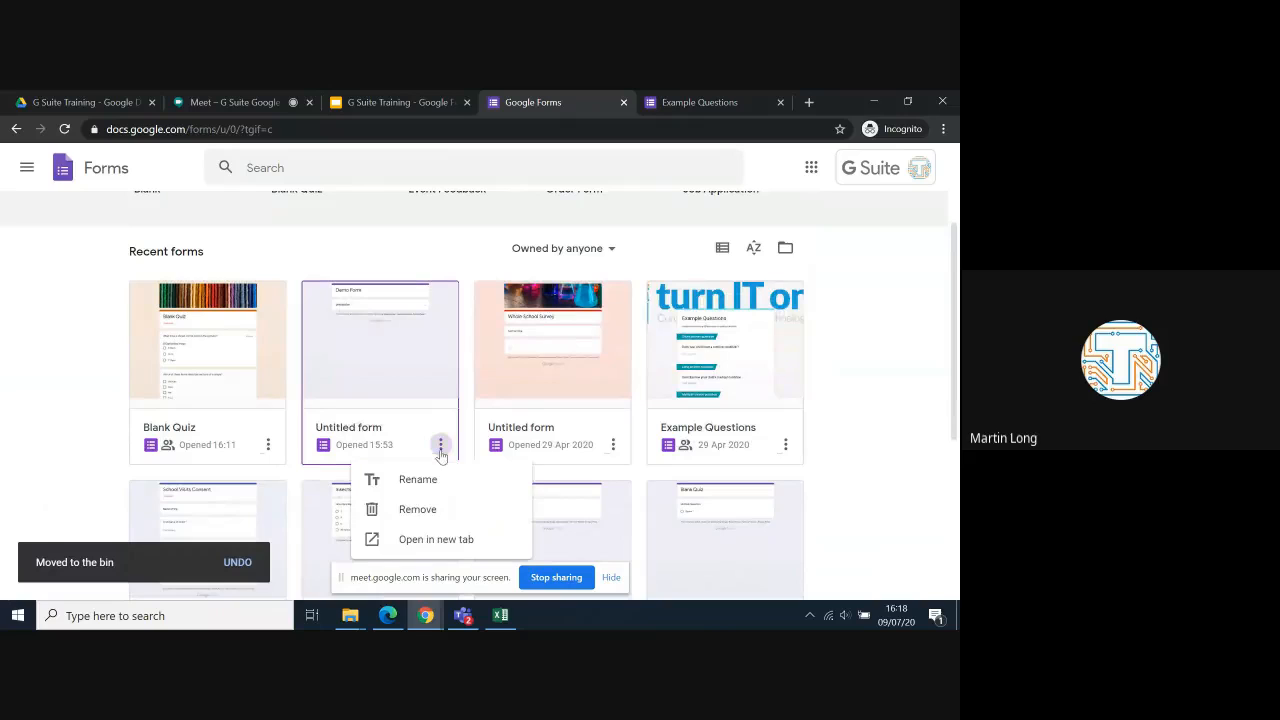
pyautogui.click(428, 510)
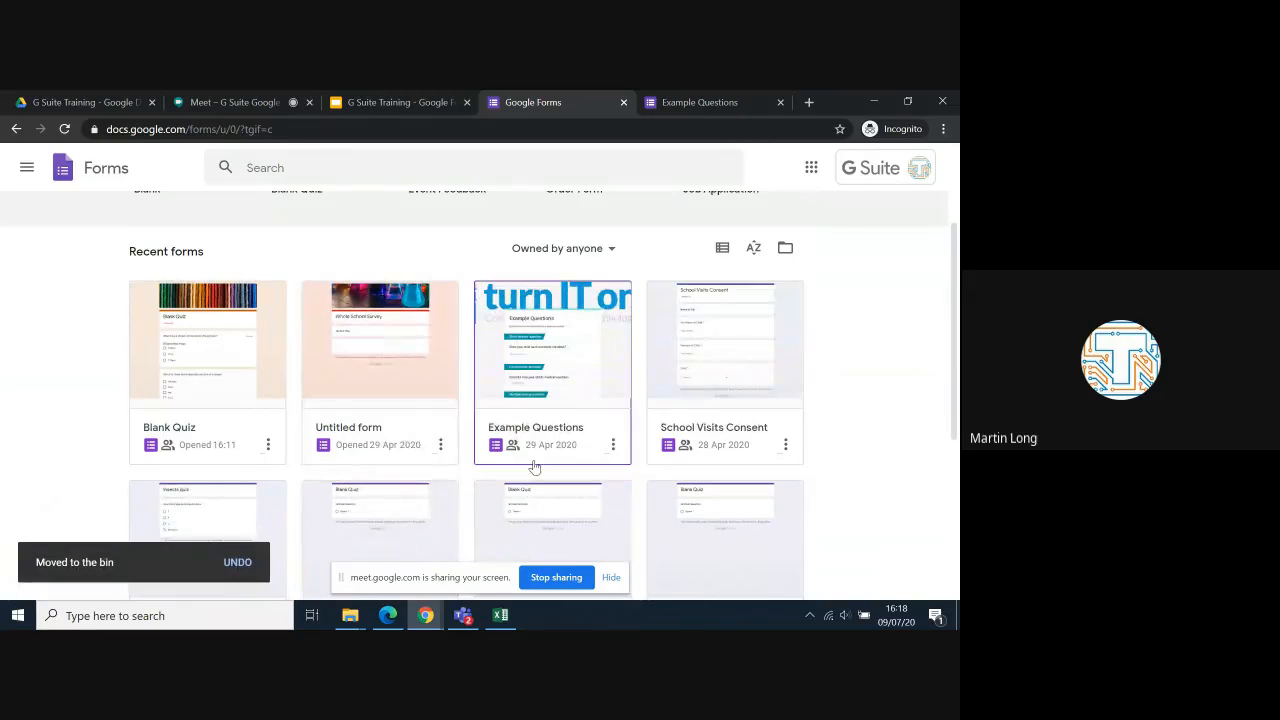
pyautogui.scroll(-1, 534, 467)
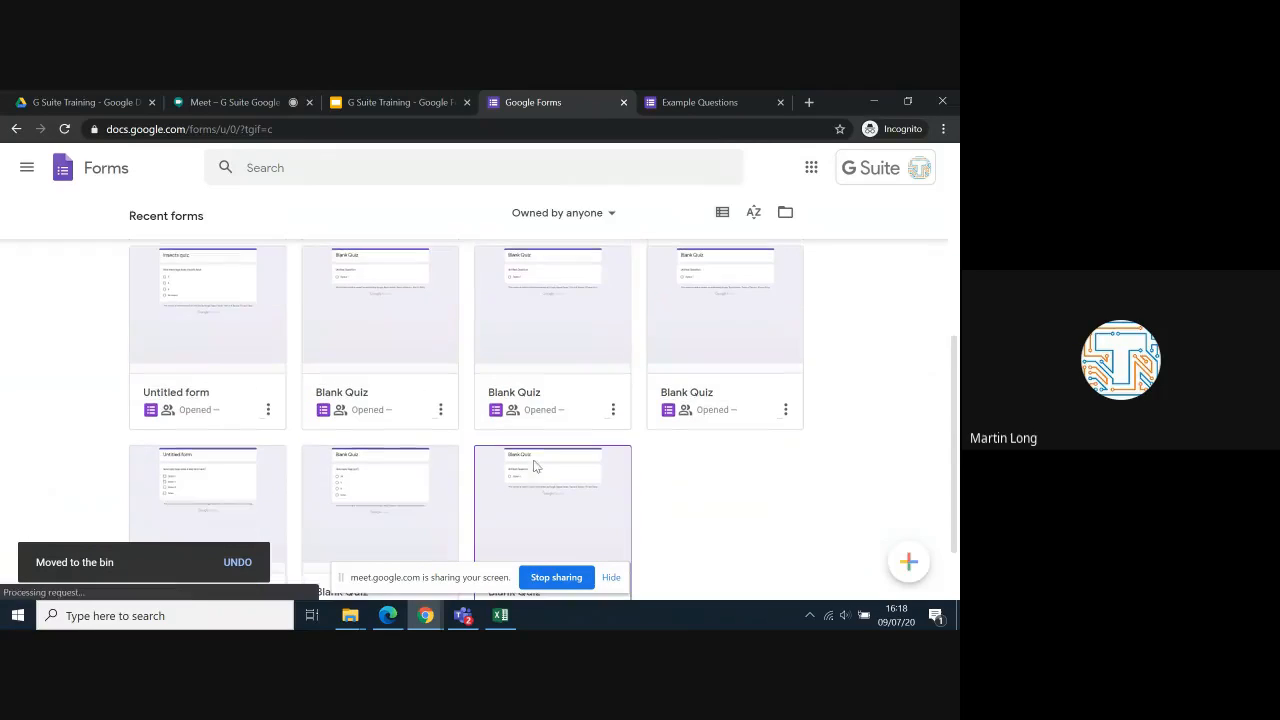
pyautogui.scroll(6, 534, 467)
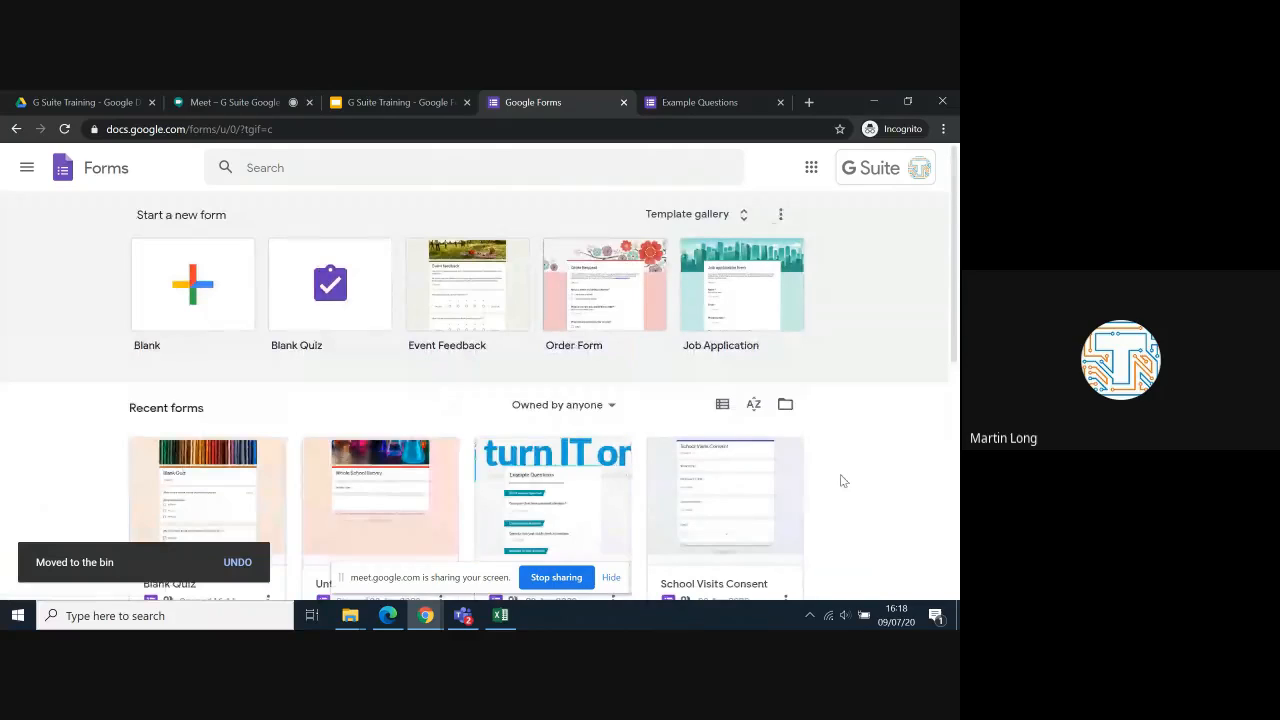
pyautogui.scroll(-2, 842, 481)
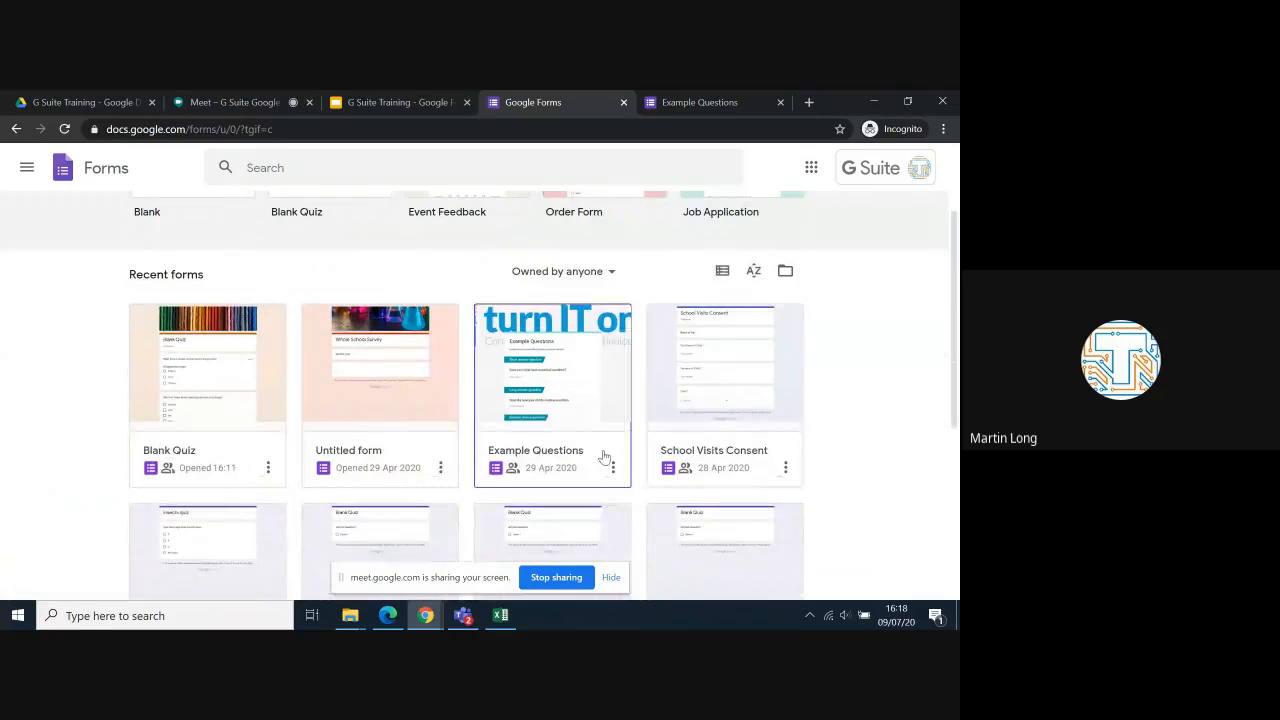
# Switch to Google Drive and create a folder named Forms inside the G Suite Training folder.
pyautogui.click(89, 106)
pyautogui.scroll(-1, 324, 467)
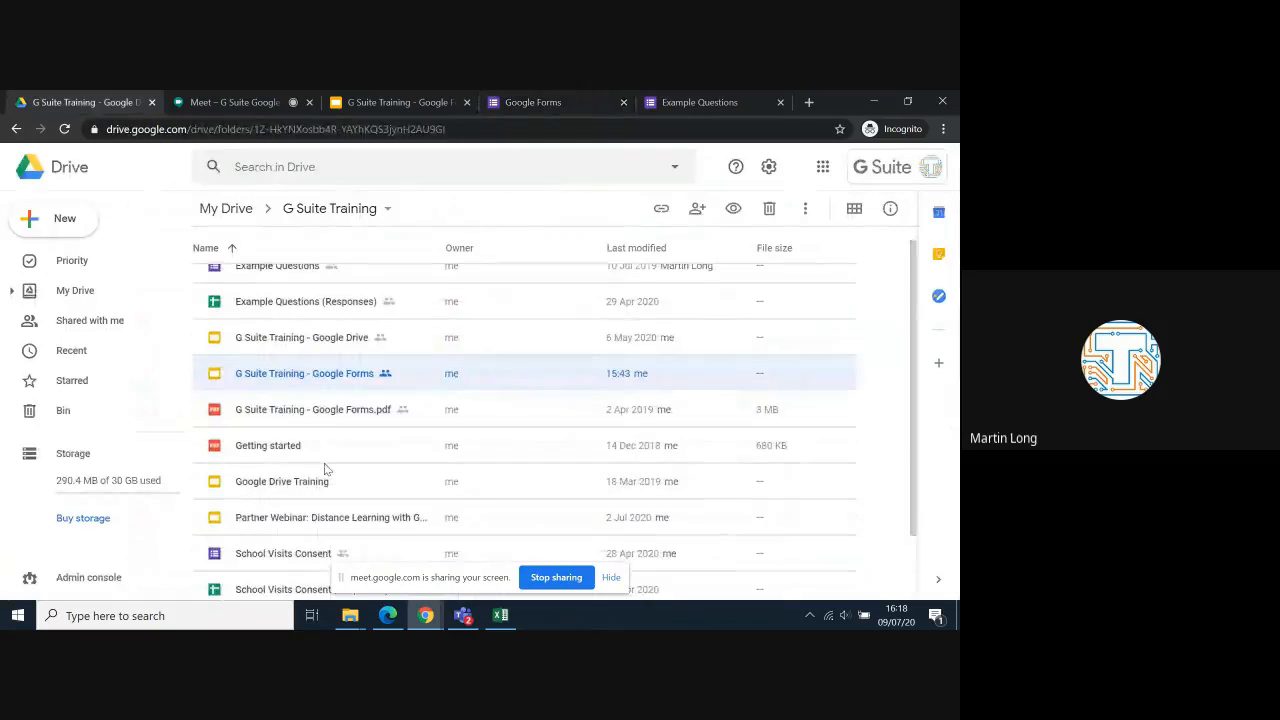
pyautogui.scroll(1, 324, 466)
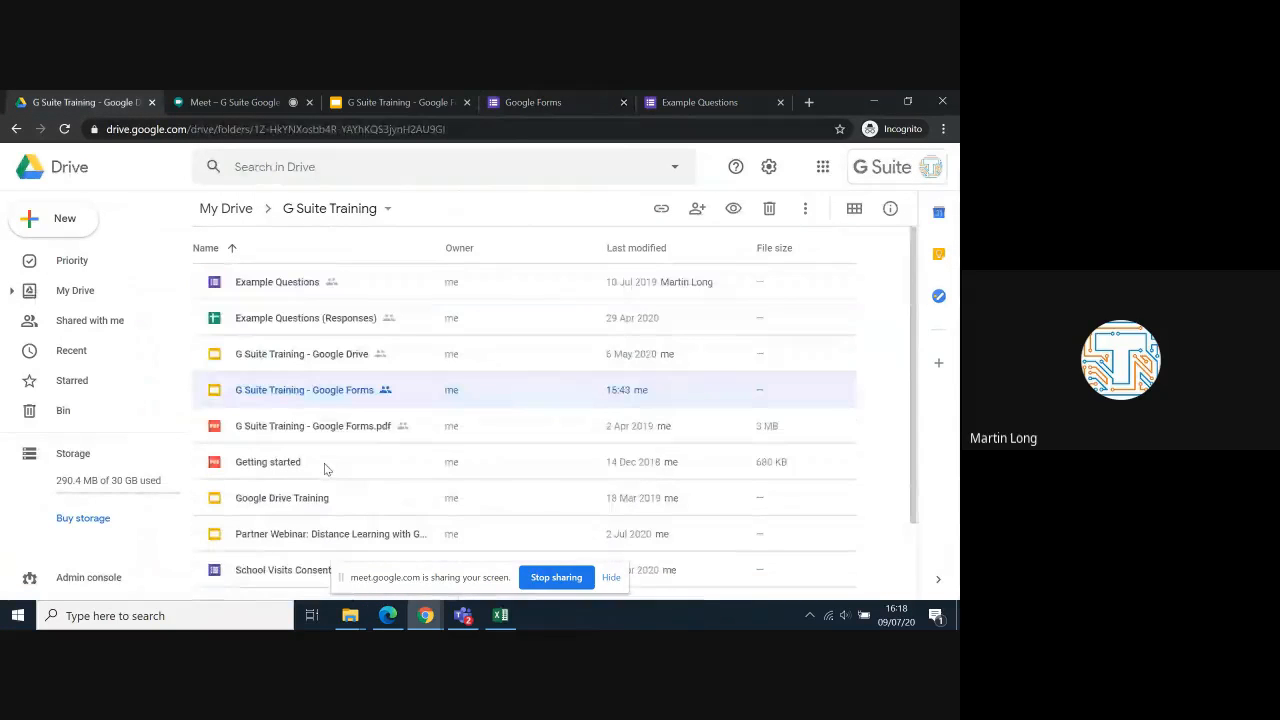
pyautogui.click(70, 226)
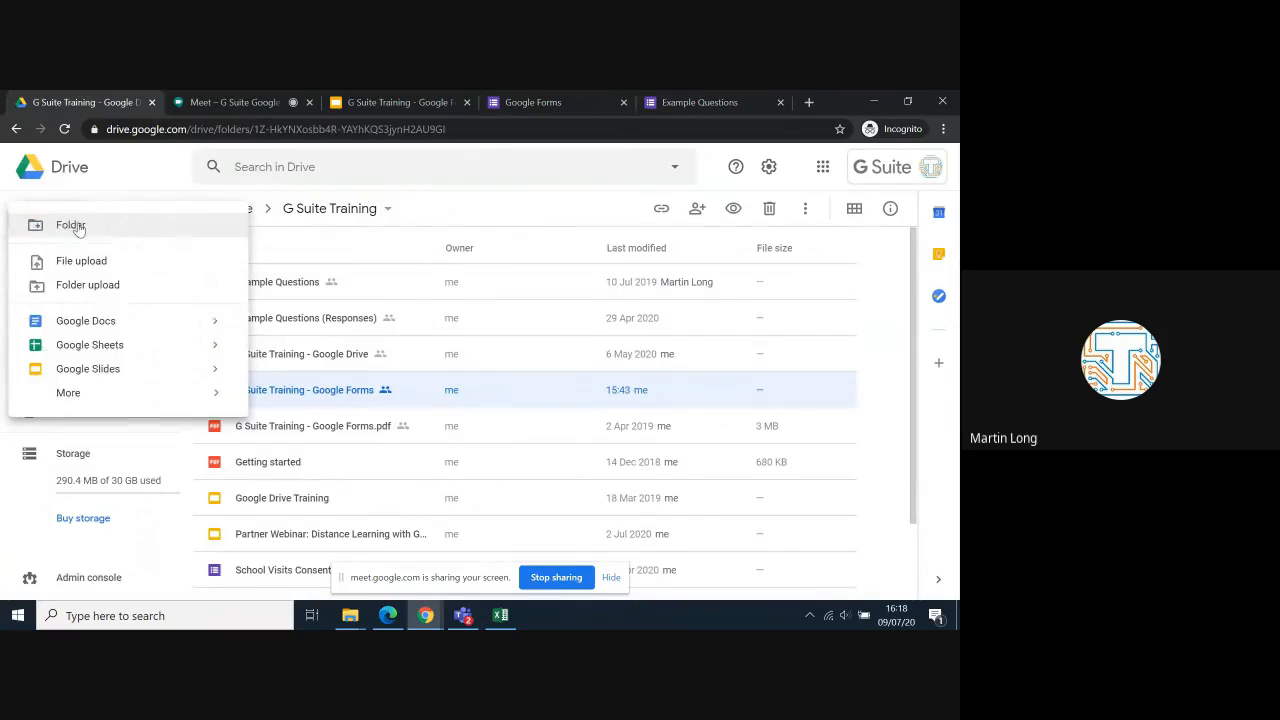
pyautogui.click(72, 226)
pyautogui.write('Forms')
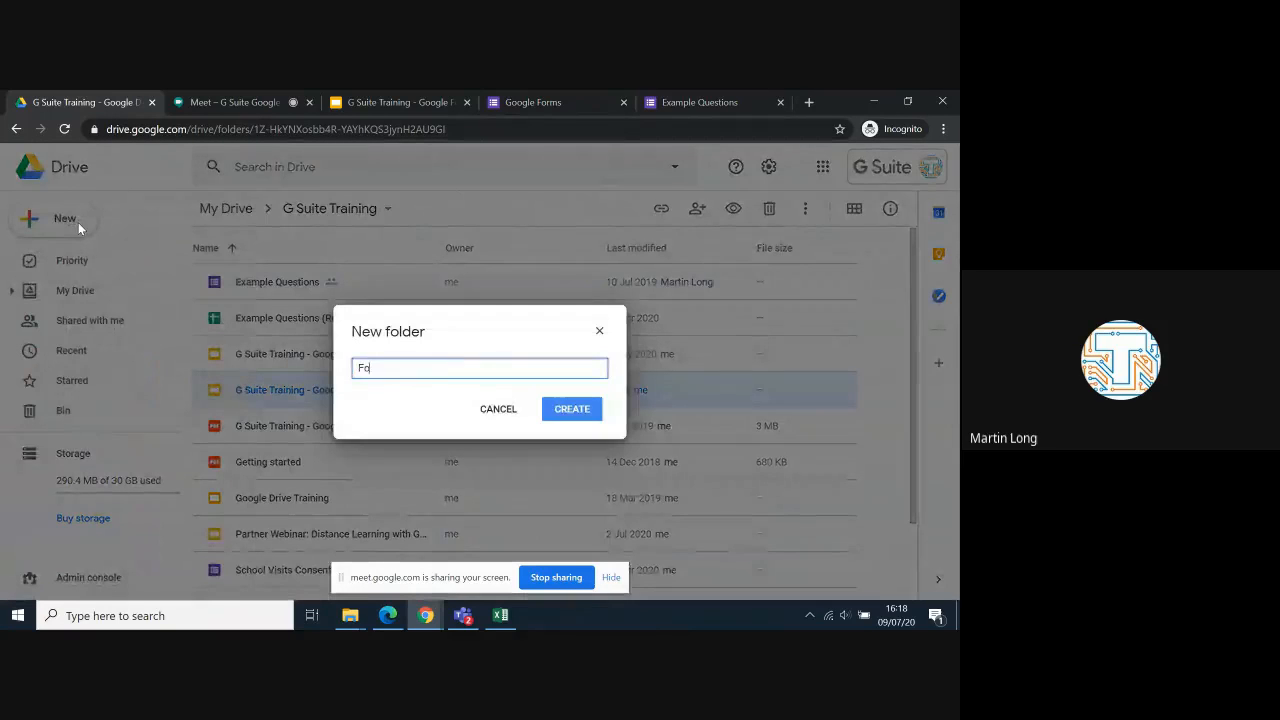
pyautogui.click(573, 411)
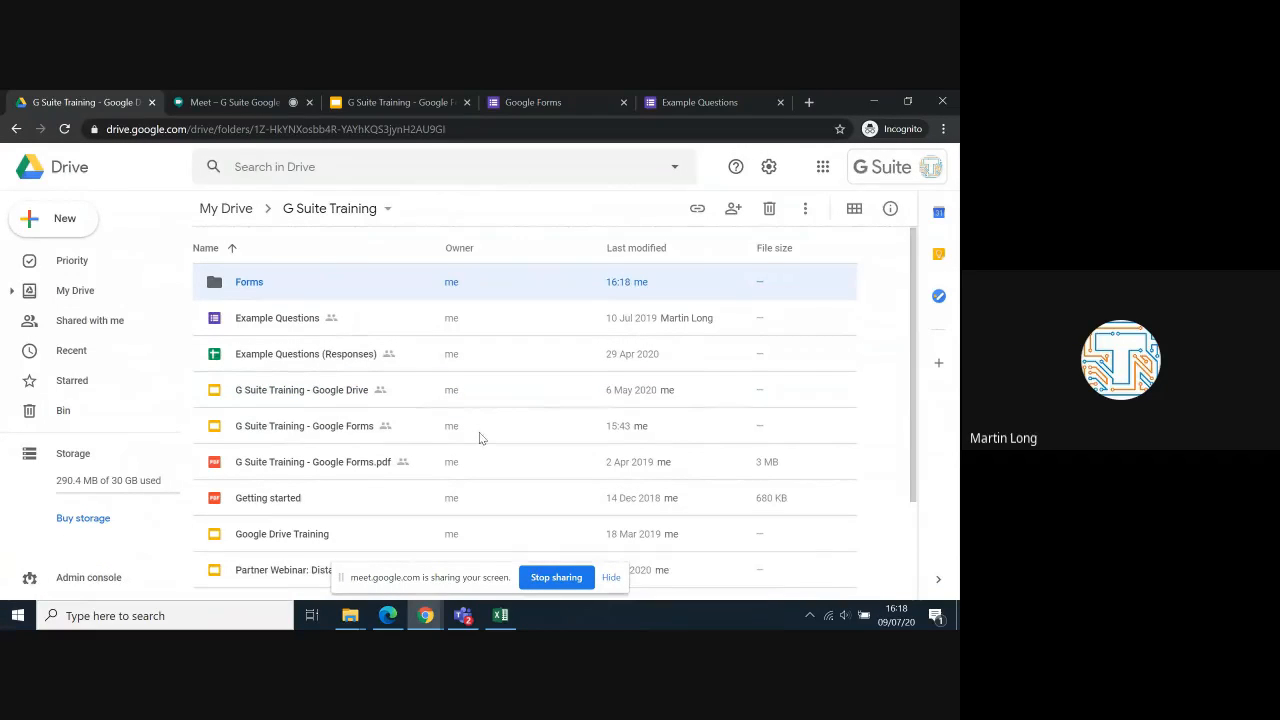
# Look through the forms and response sheets stored in the G Suite Training folder.
pyautogui.scroll(-1, 479, 432)
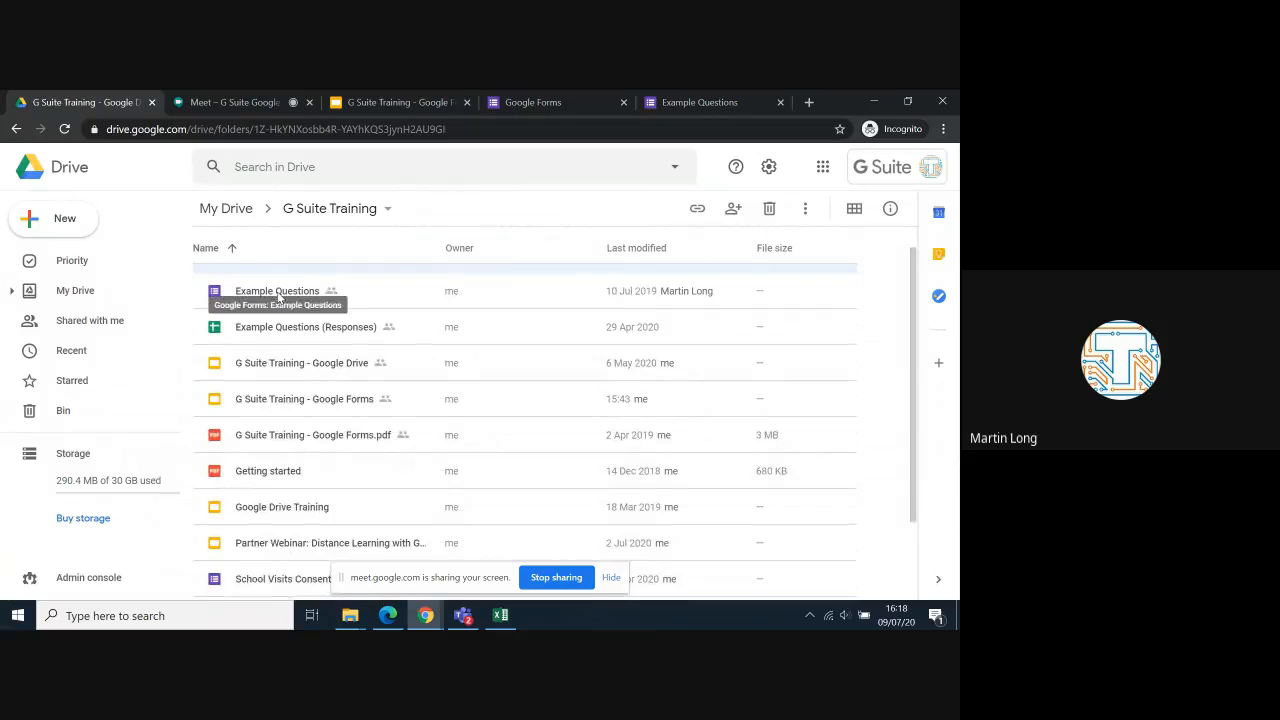
pyautogui.scroll(-1, 272, 501)
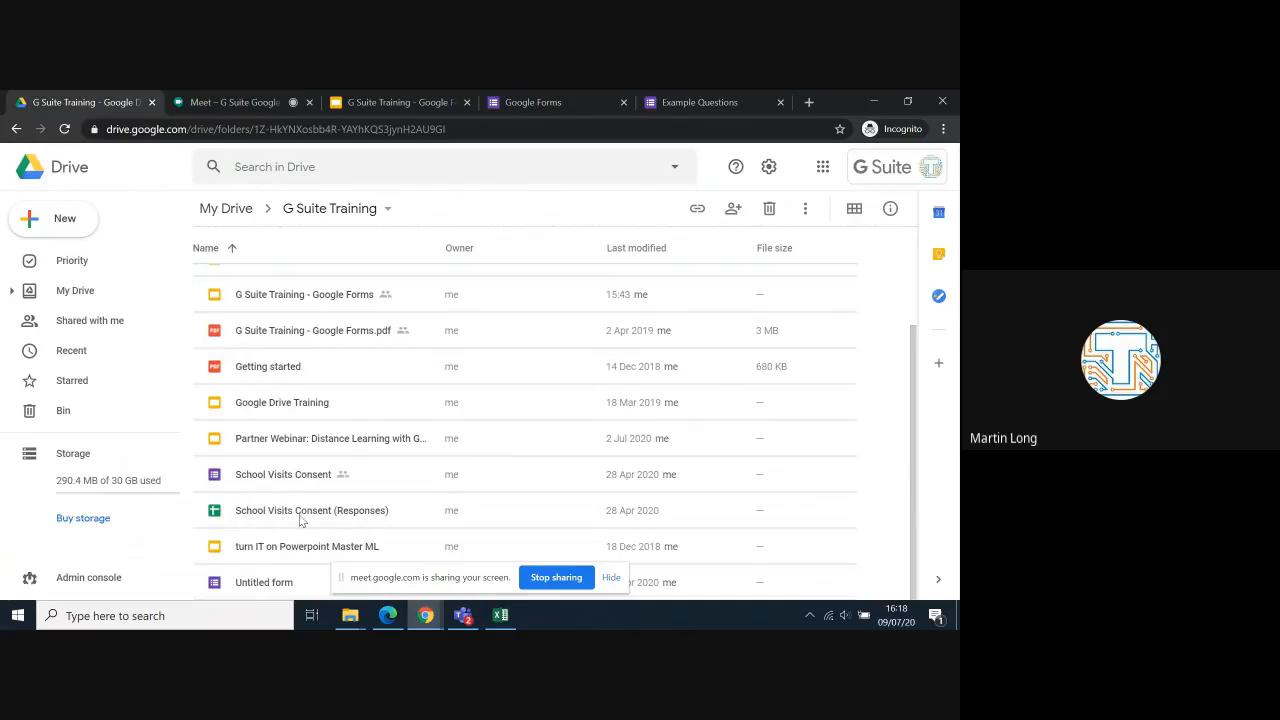
pyautogui.scroll(2, 377, 460)
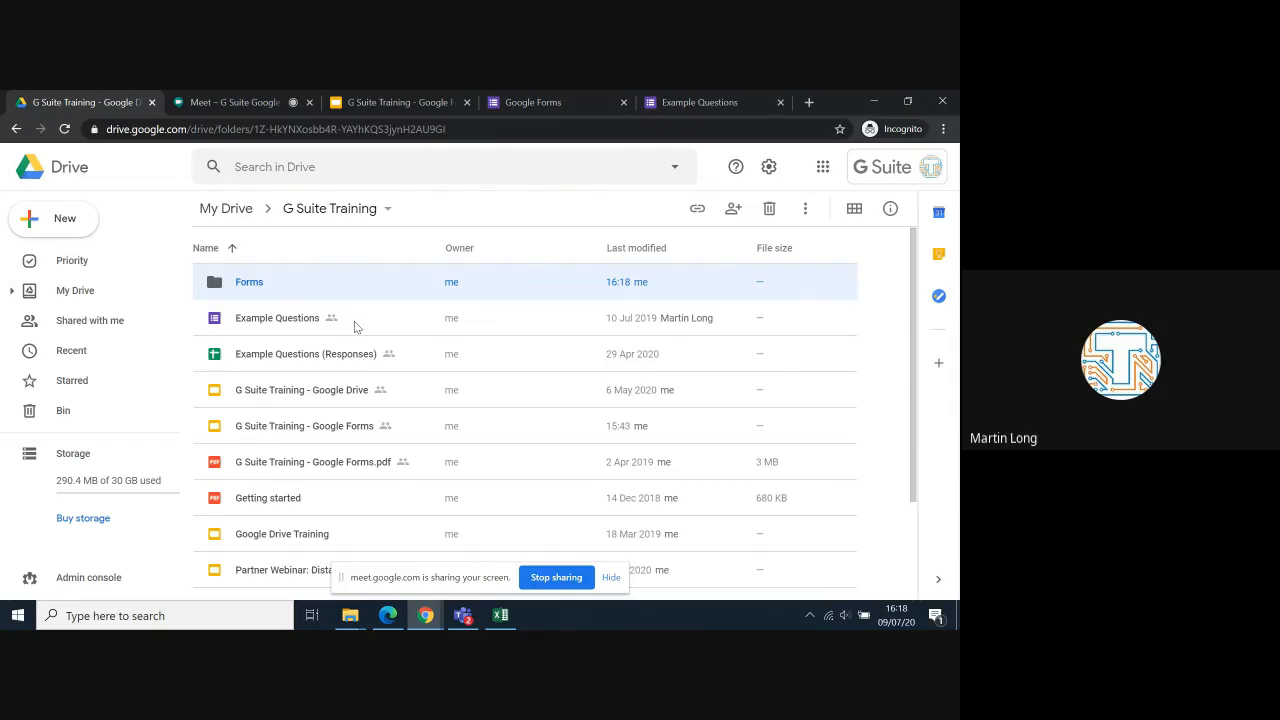
# Switch back to Google Forms and review the remaining recent forms and quizzes.
pyautogui.click(547, 100)
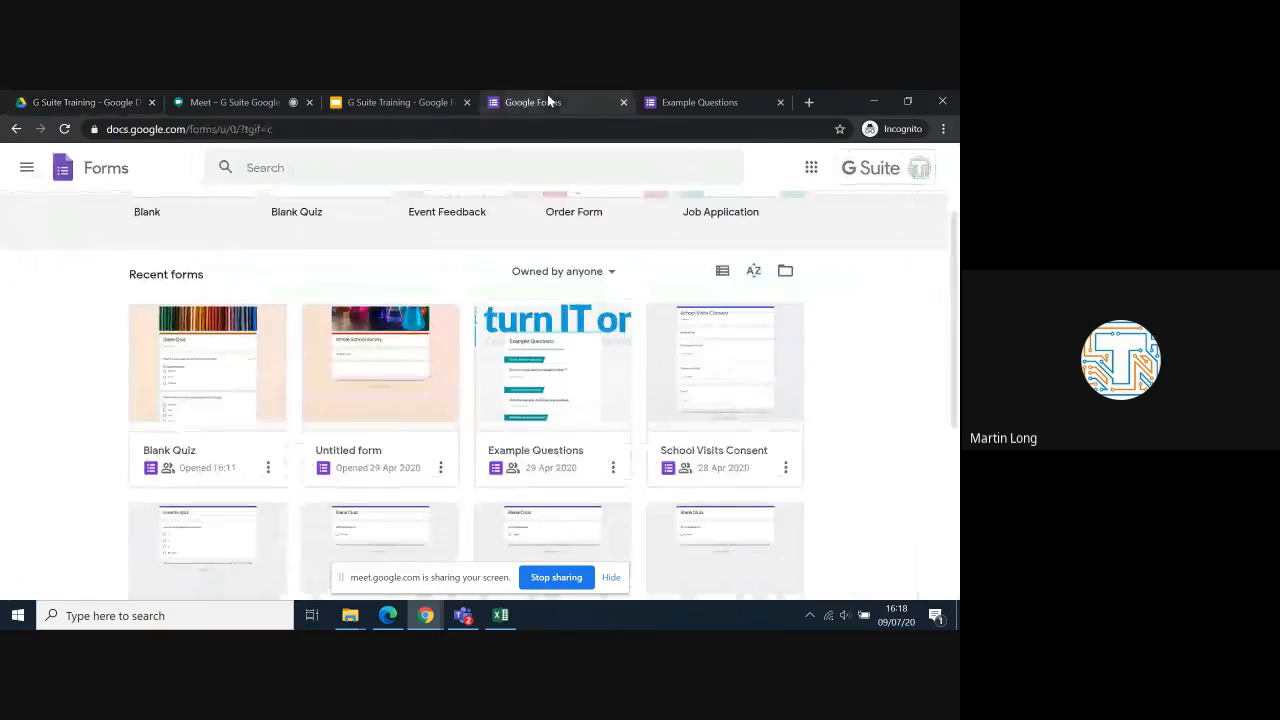
pyautogui.scroll(-1, 570, 368)
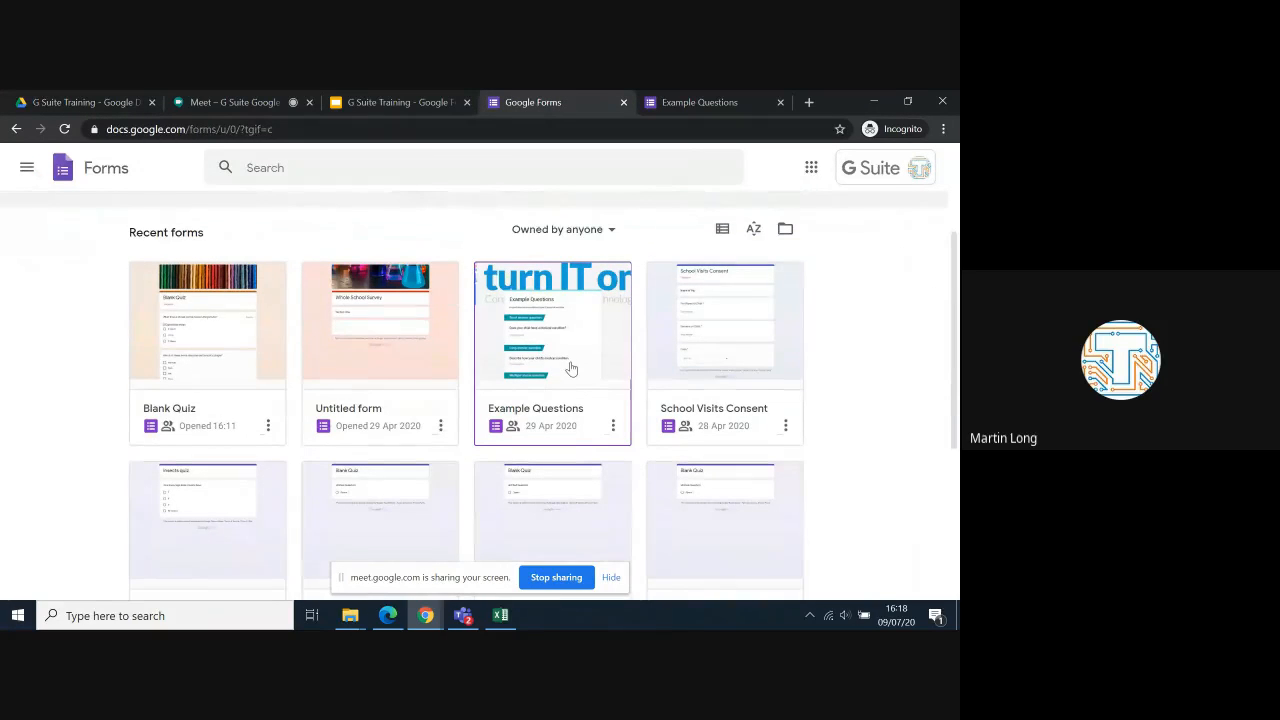
pyautogui.scroll(-1, 571, 369)
pyautogui.scroll(1, 720, 283)
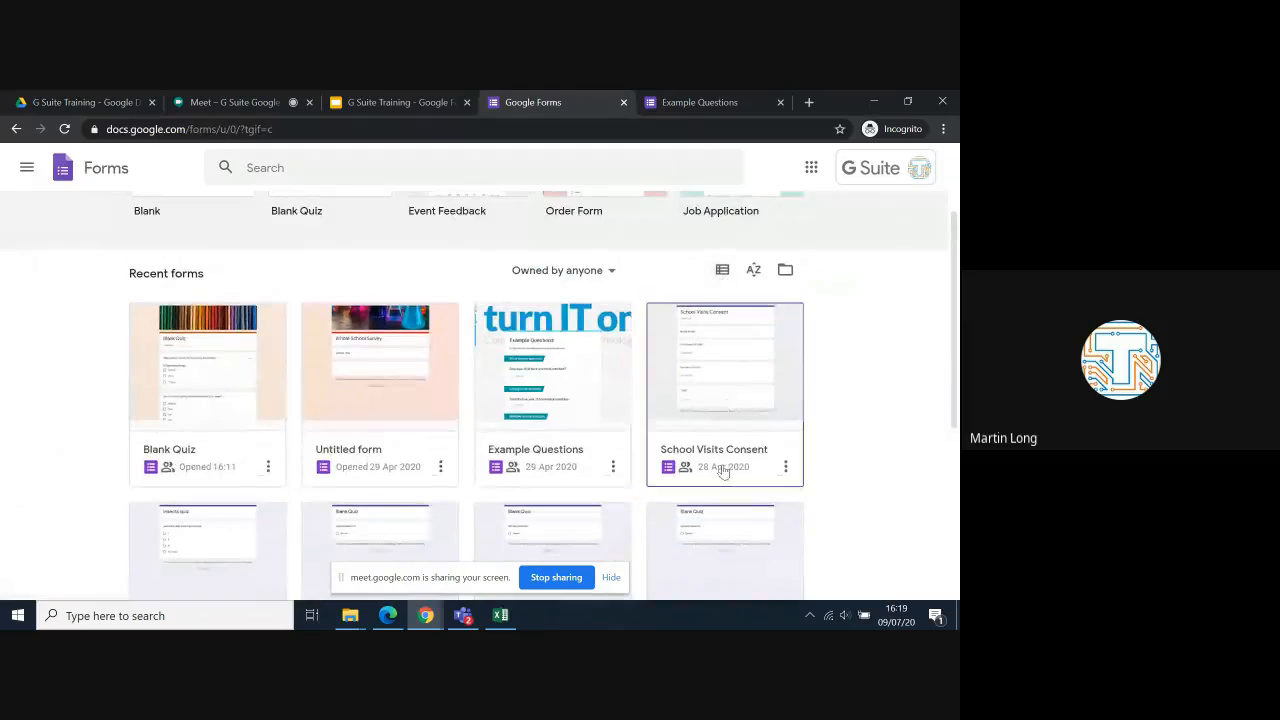
pyautogui.scroll(-2, 713, 464)
pyautogui.scroll(-1, 705, 450)
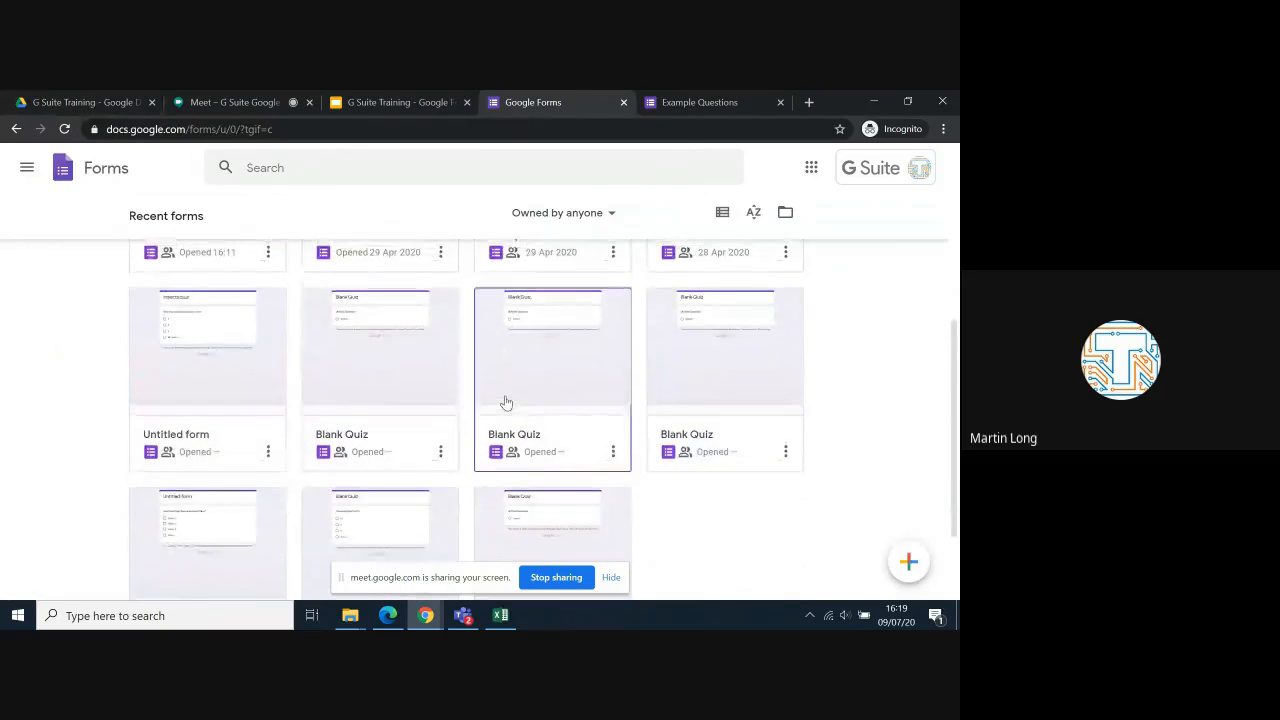
pyautogui.scroll(5, 503, 403)
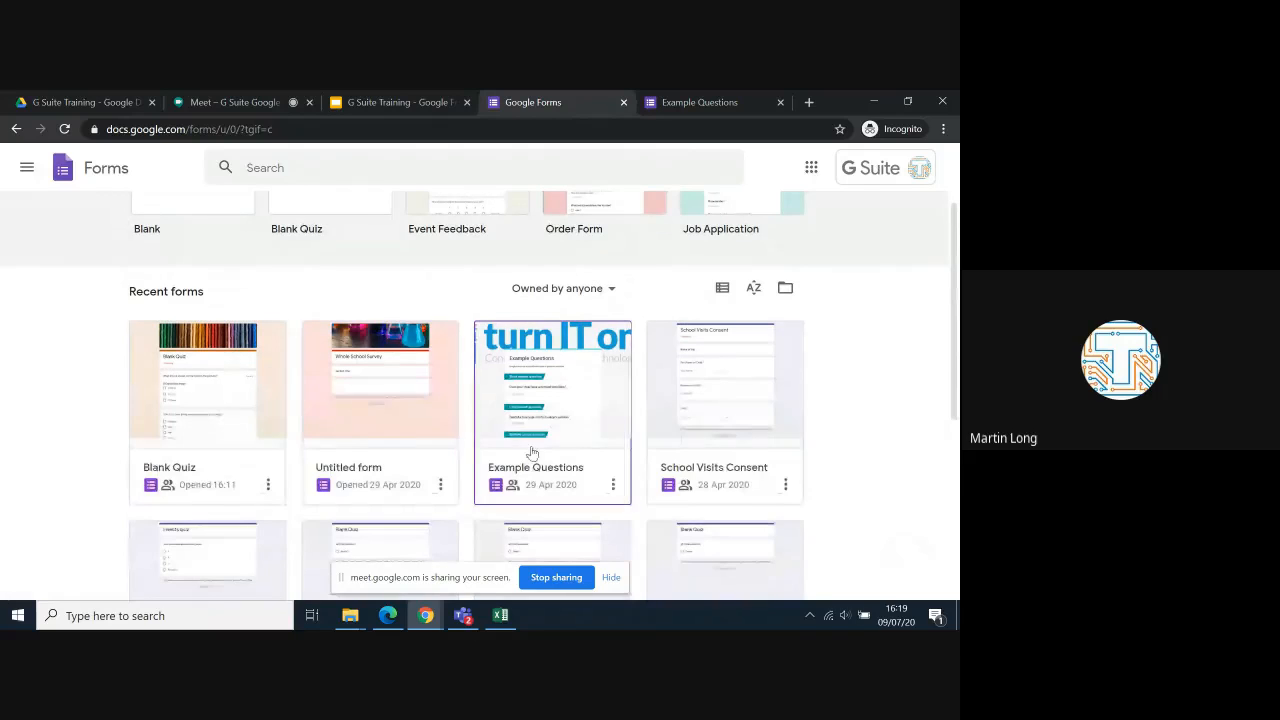
# Look through the list of Google apps available from the Google Forms home page.
pyautogui.scroll(1, 472, 444)
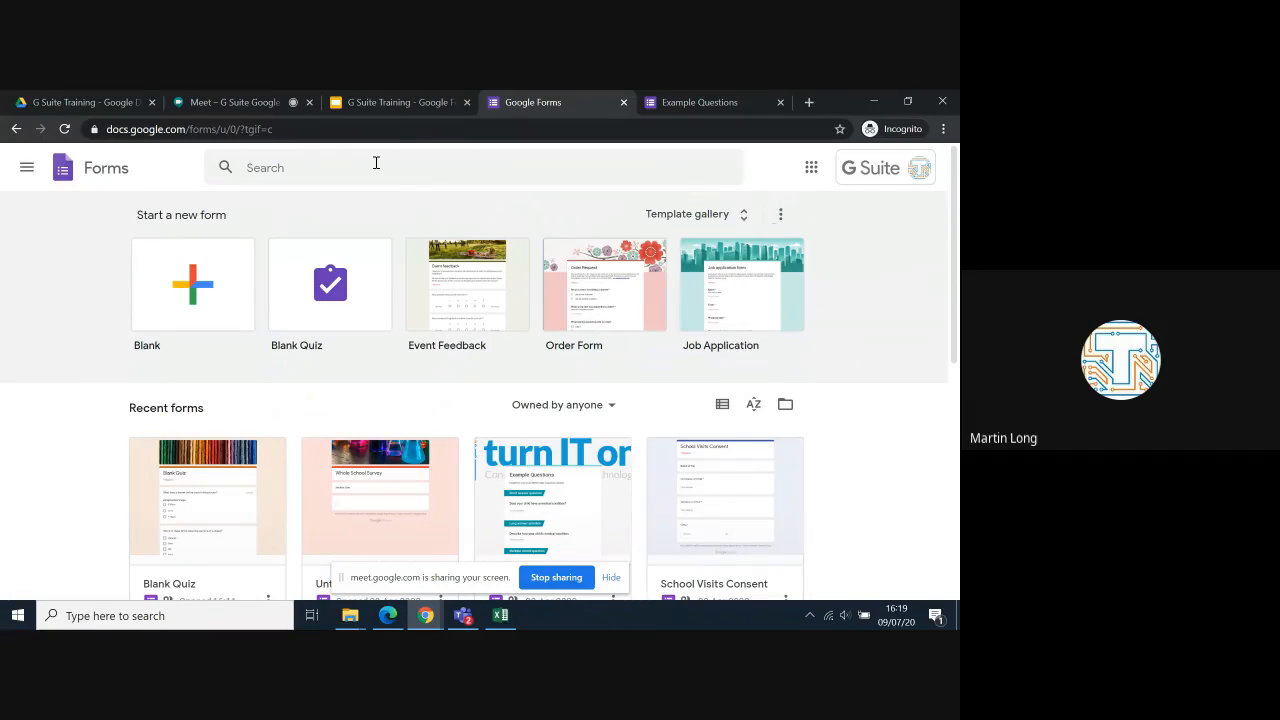
pyautogui.click(241, 113)
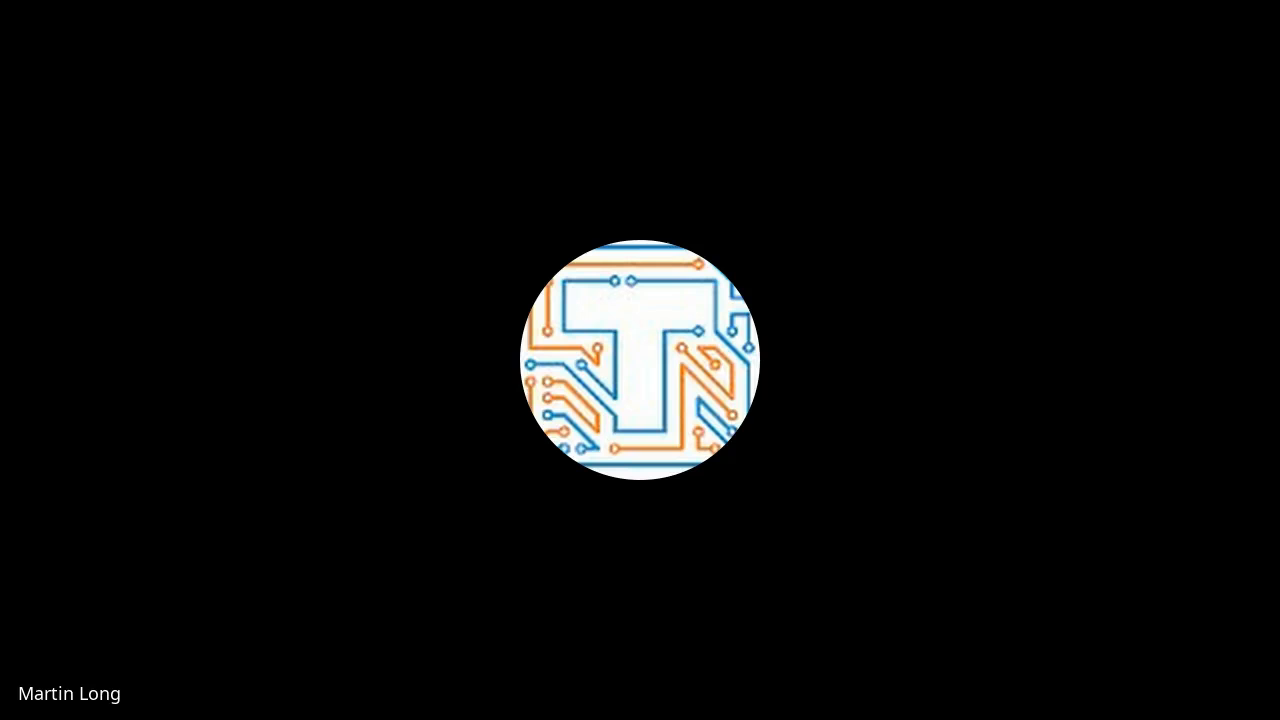
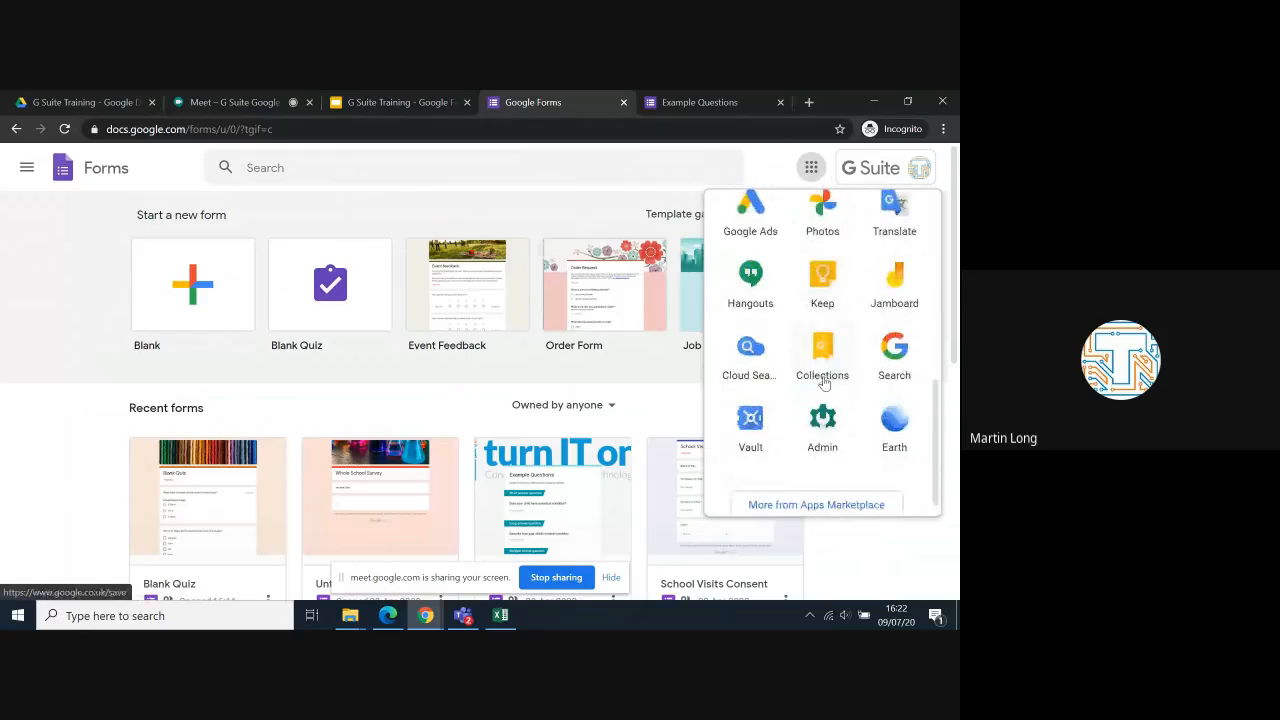
pyautogui.scroll(6, 823, 382)
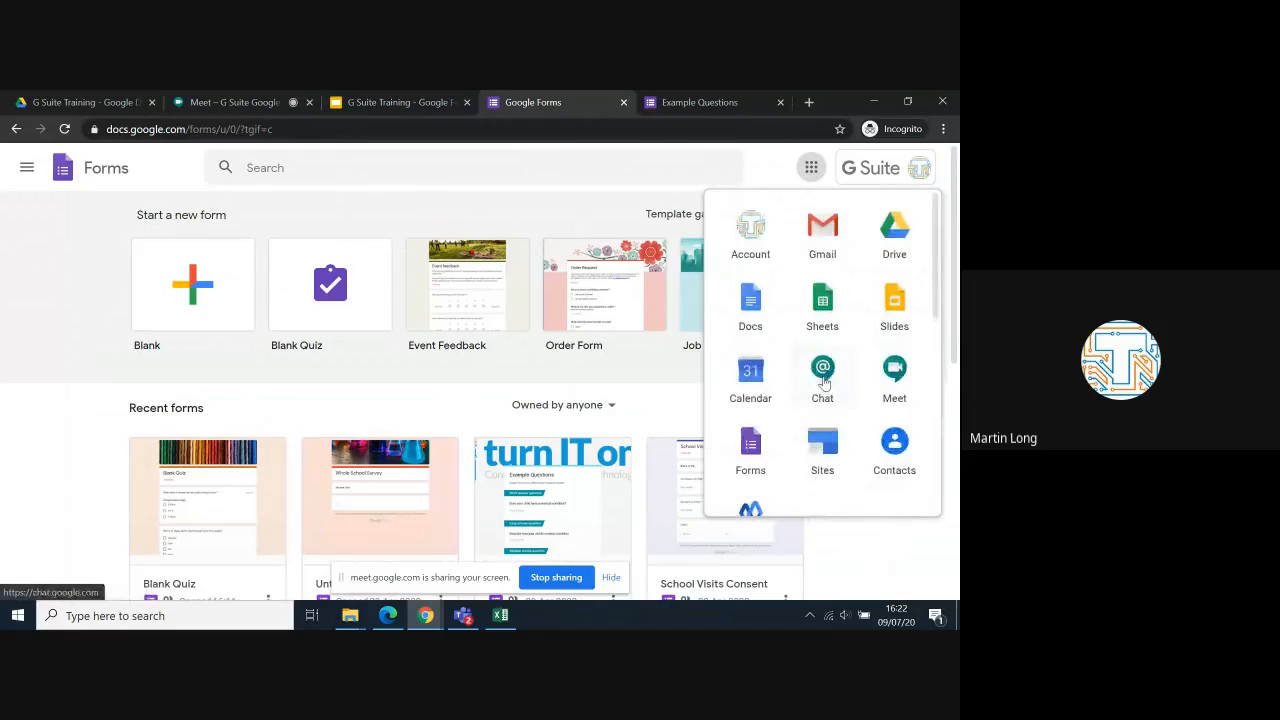
pyautogui.scroll(-1, 823, 382)
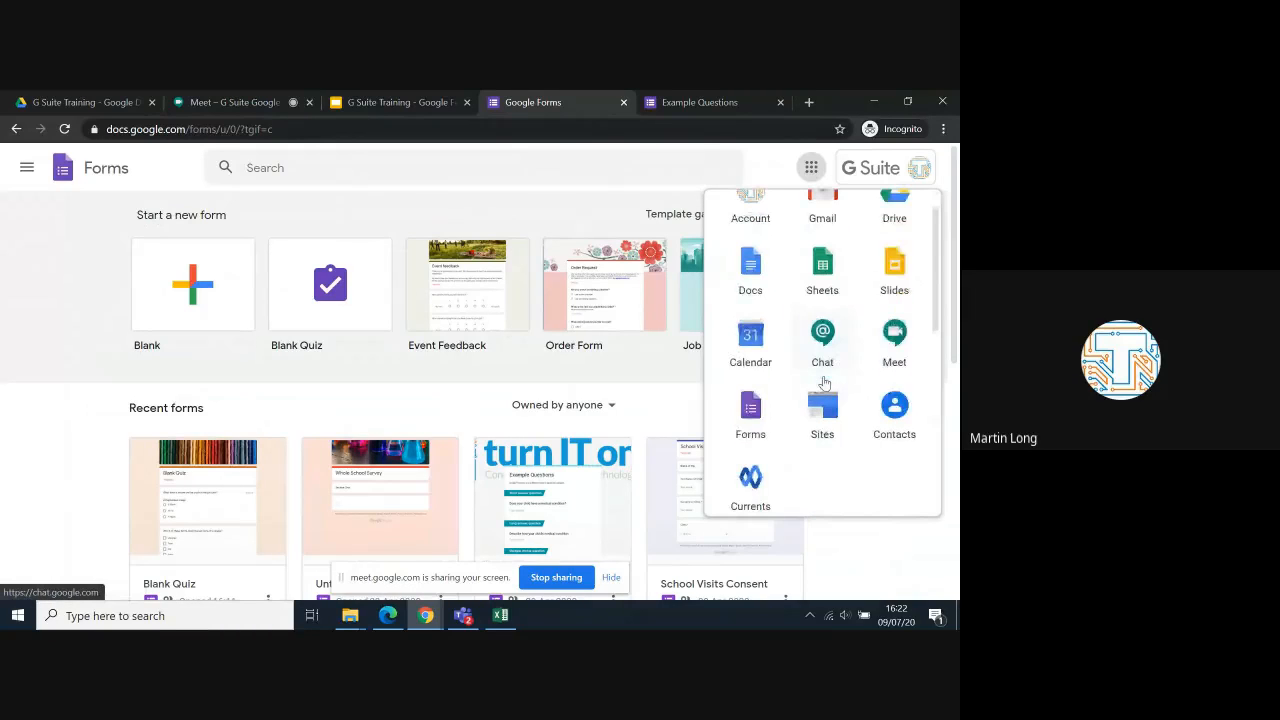
pyautogui.scroll(-4, 825, 382)
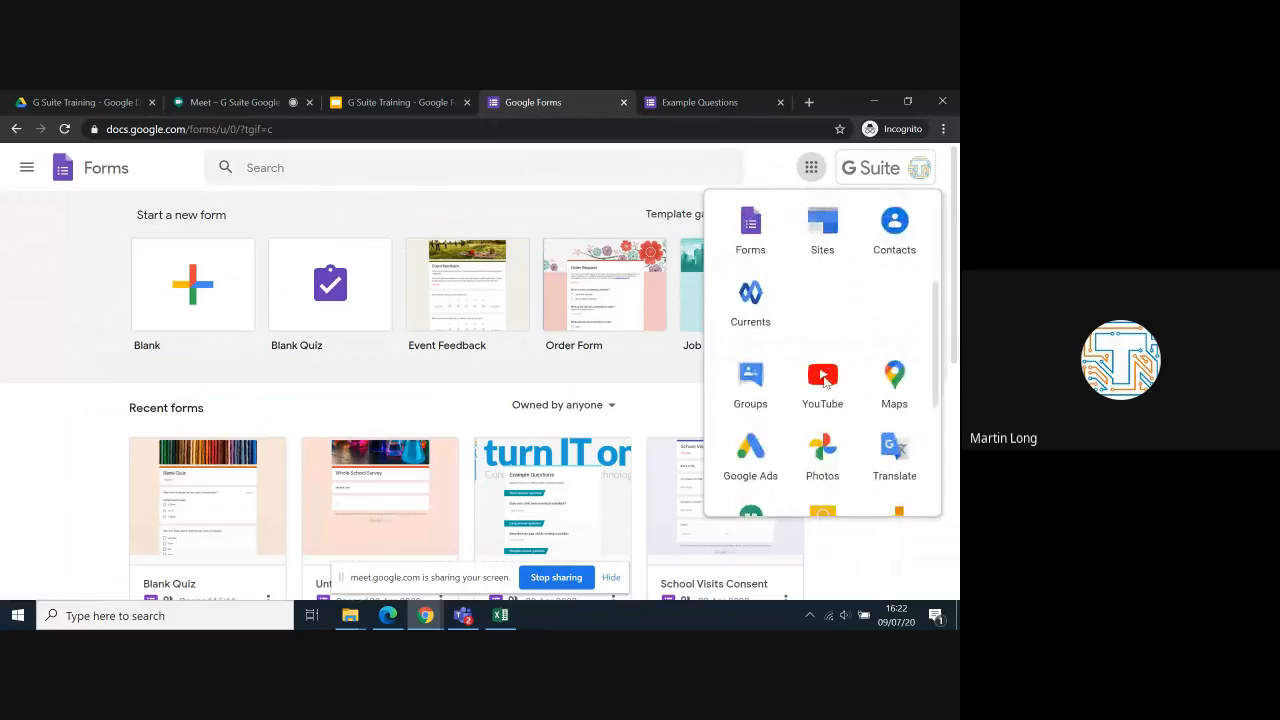
pyautogui.scroll(-4, 823, 382)
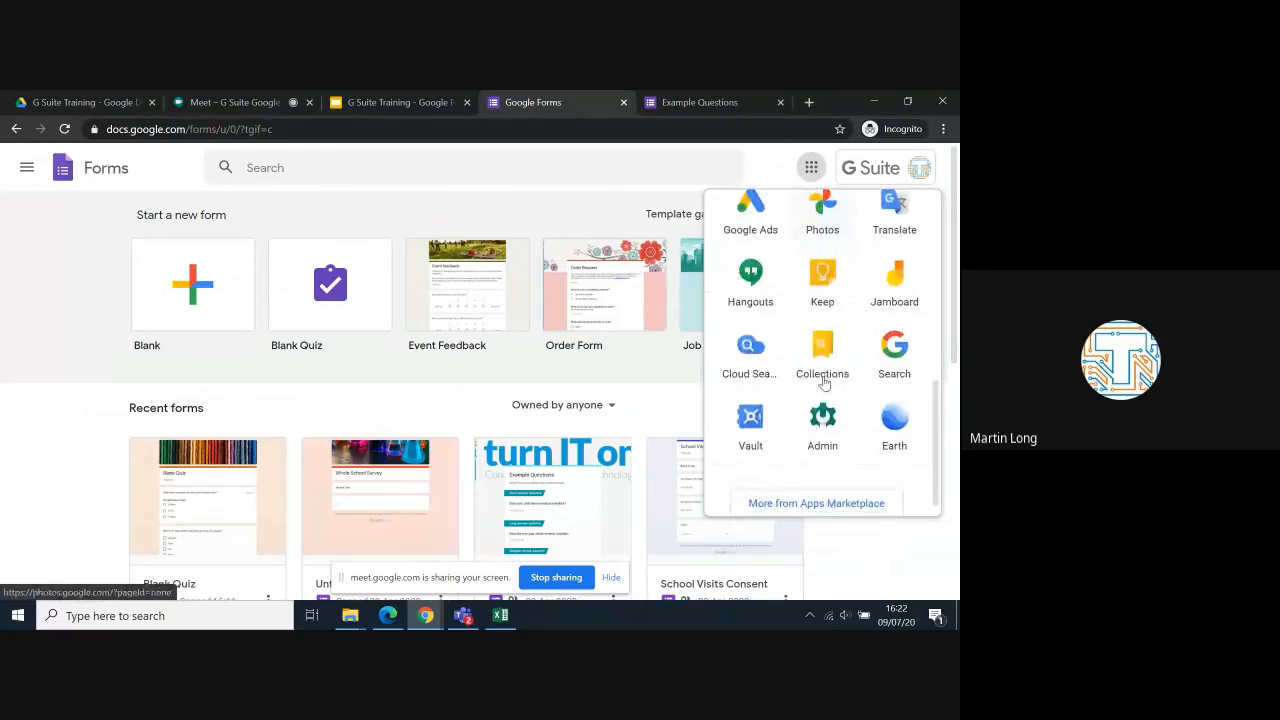
pyautogui.scroll(-1, 823, 382)
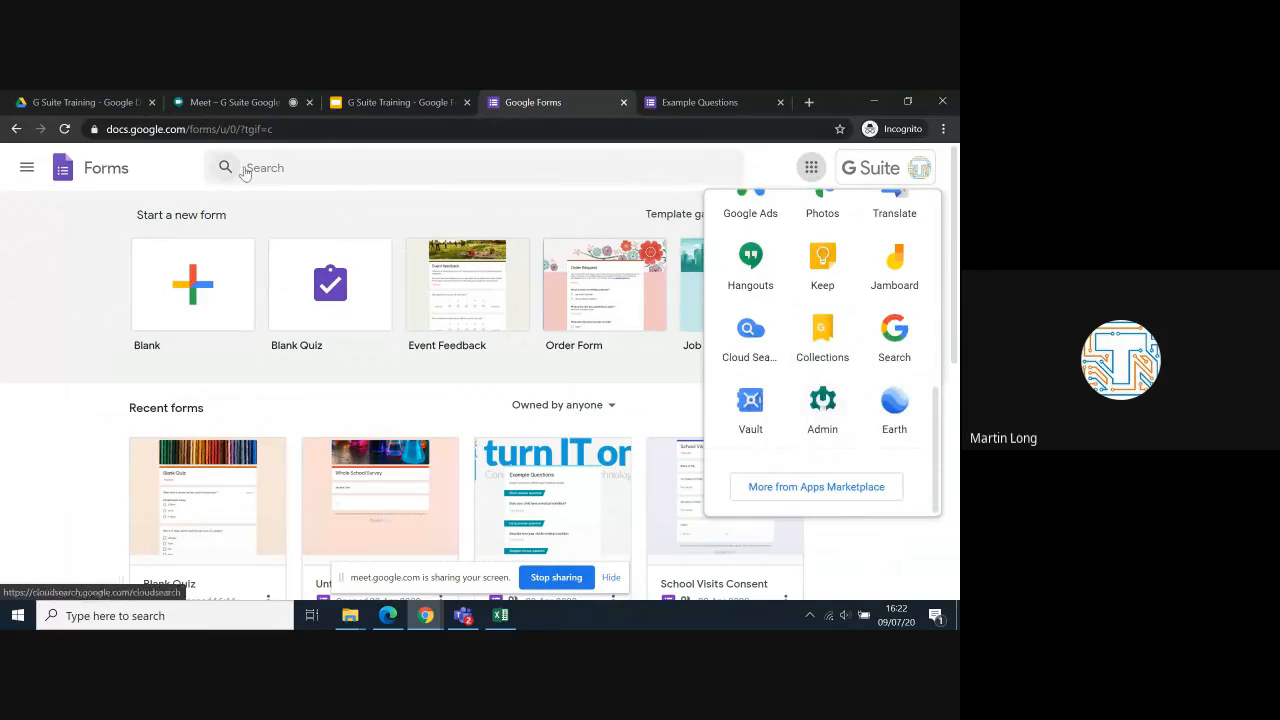
# Switch to Google Drive, launch Google Classroom from its apps list and open the Primary Class Demo classwork page.
pyautogui.click(53, 97)
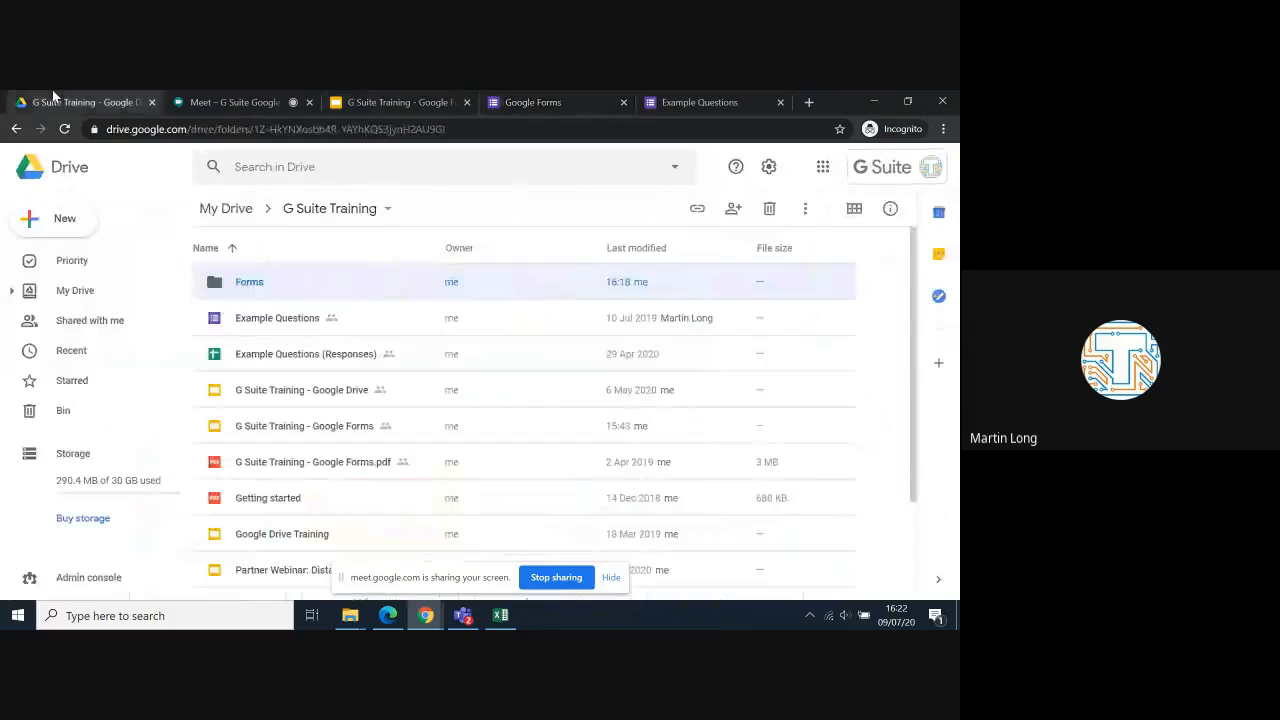
pyautogui.click(822, 170)
pyautogui.scroll(-5, 860, 409)
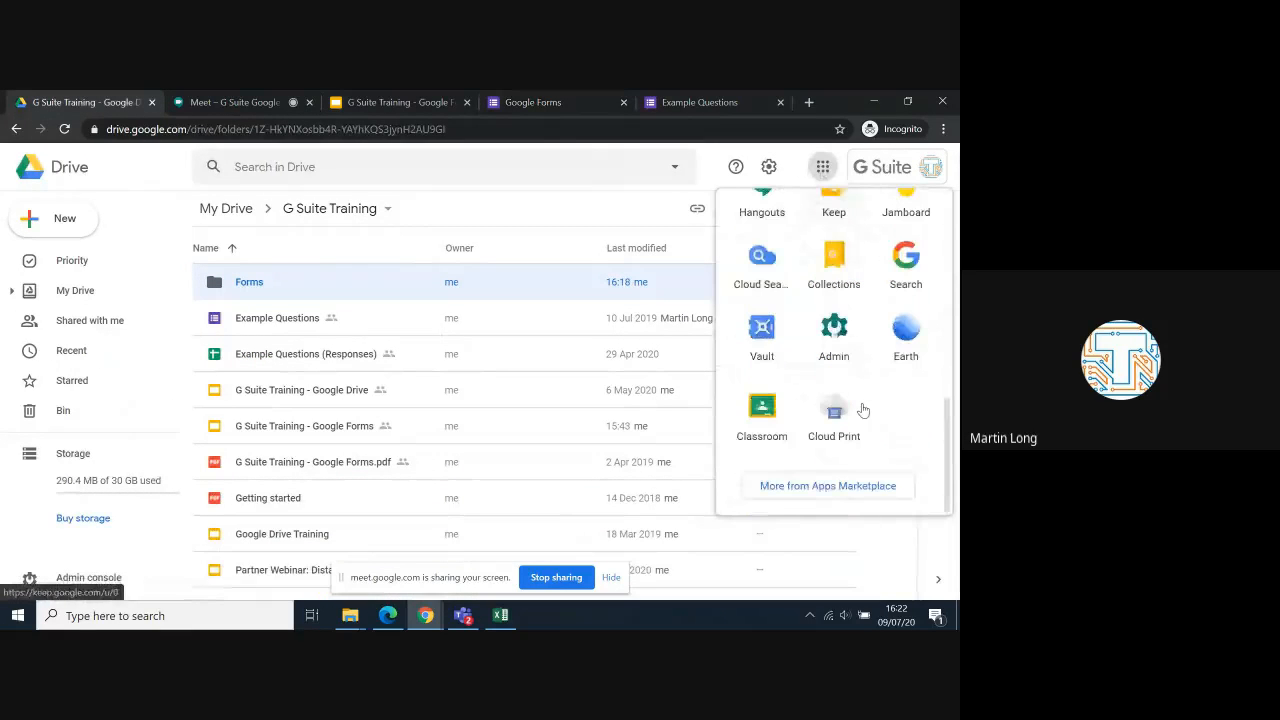
pyautogui.click(772, 416)
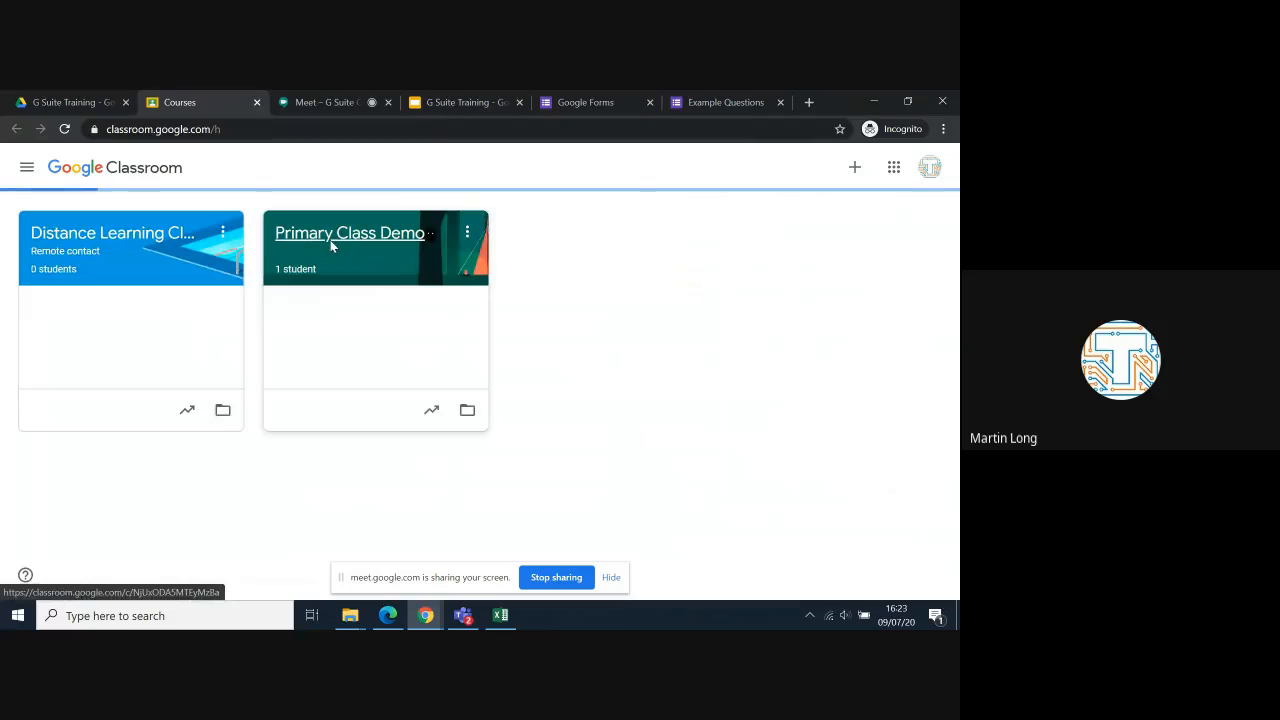
pyautogui.click(330, 240)
pyautogui.click(440, 168)
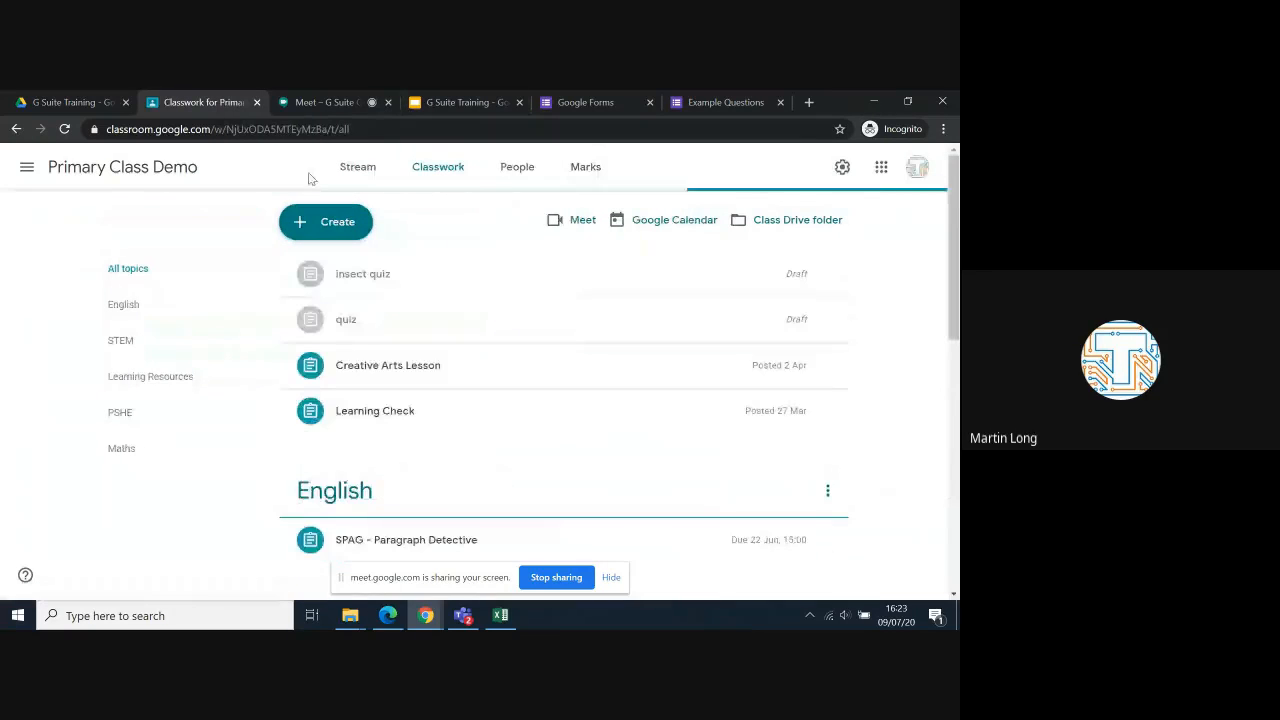
# Start a quiz assignment, open its attached Blank Quiz form, and close the assignment without assigning it.
pyautogui.click(314, 232)
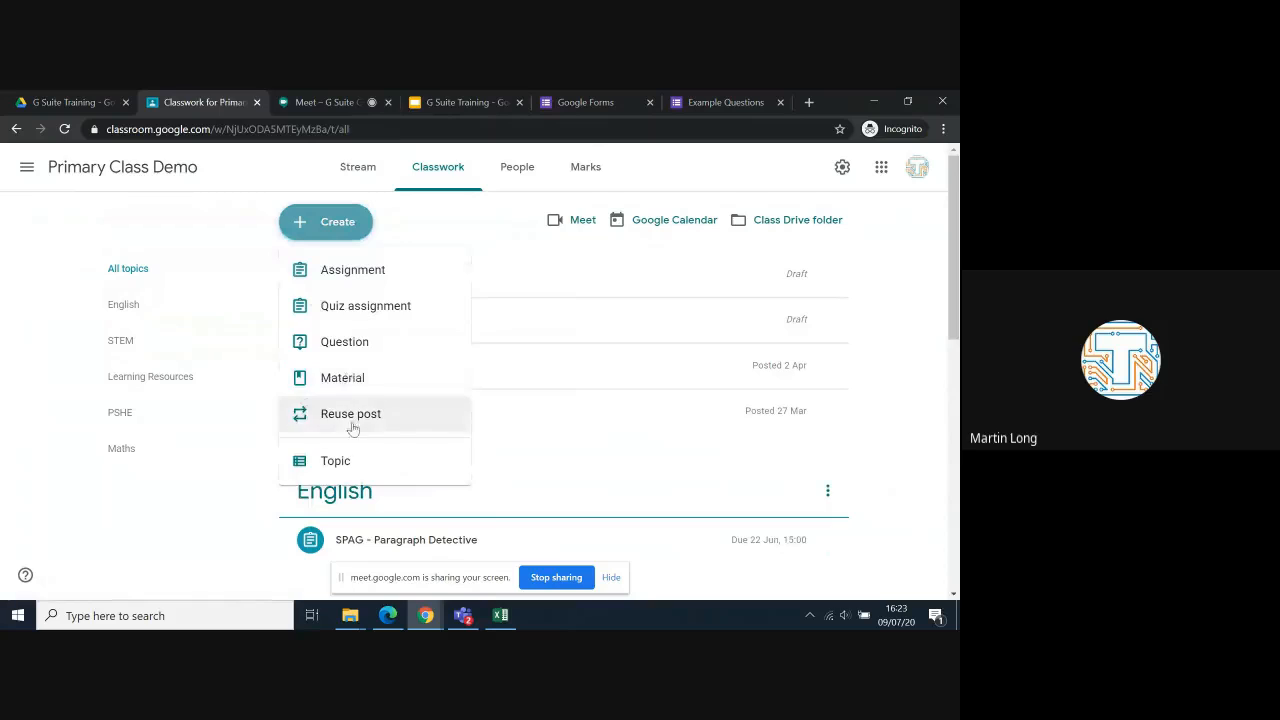
pyautogui.click(357, 316)
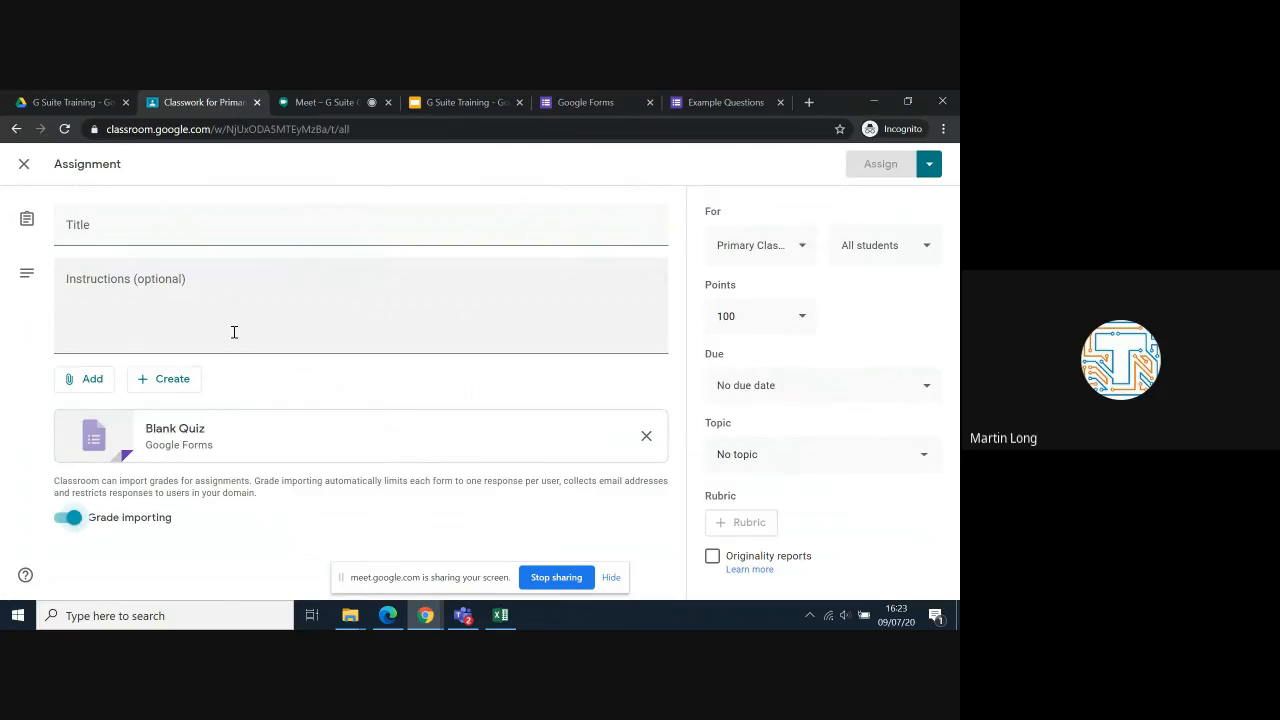
pyautogui.click(175, 430)
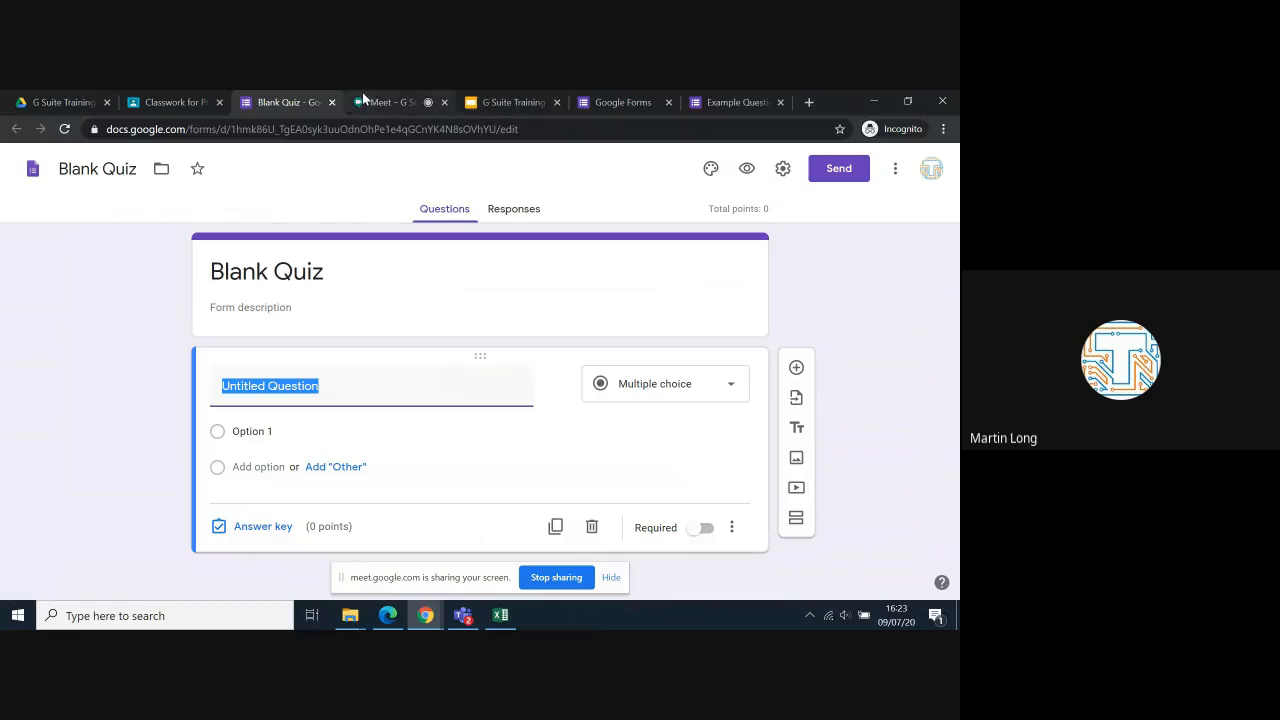
pyautogui.click(172, 102)
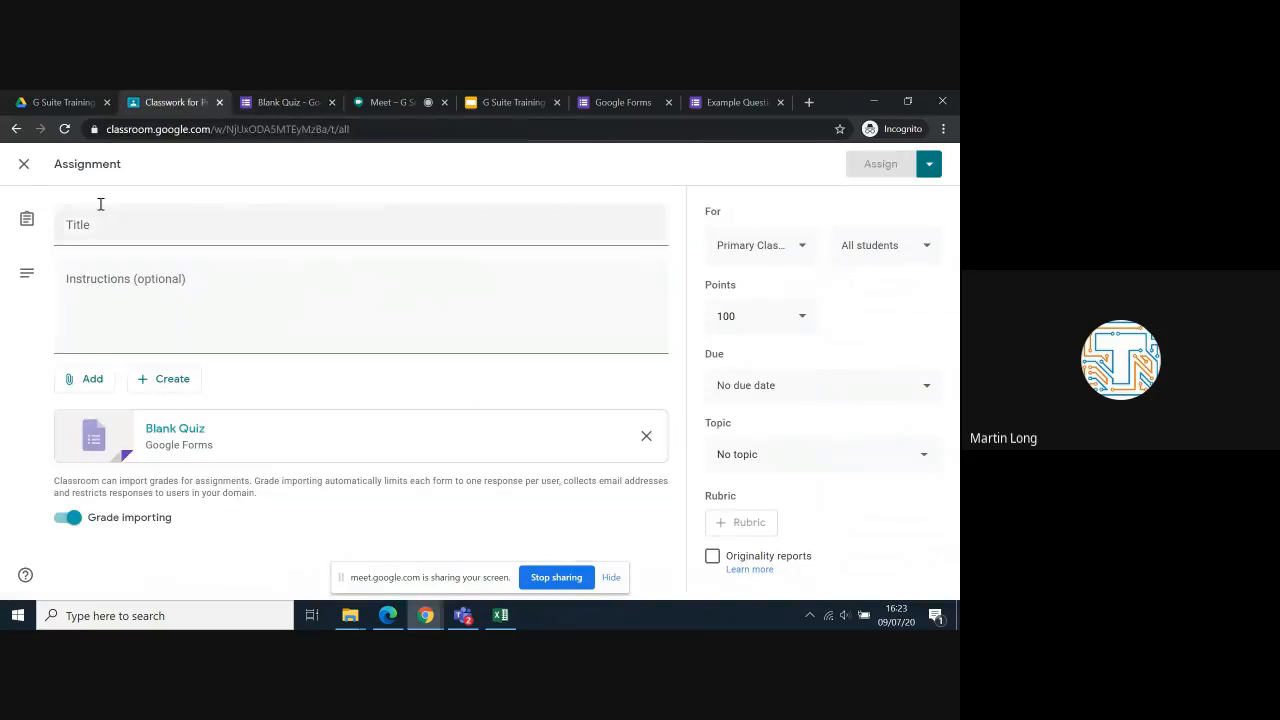
pyautogui.click(24, 164)
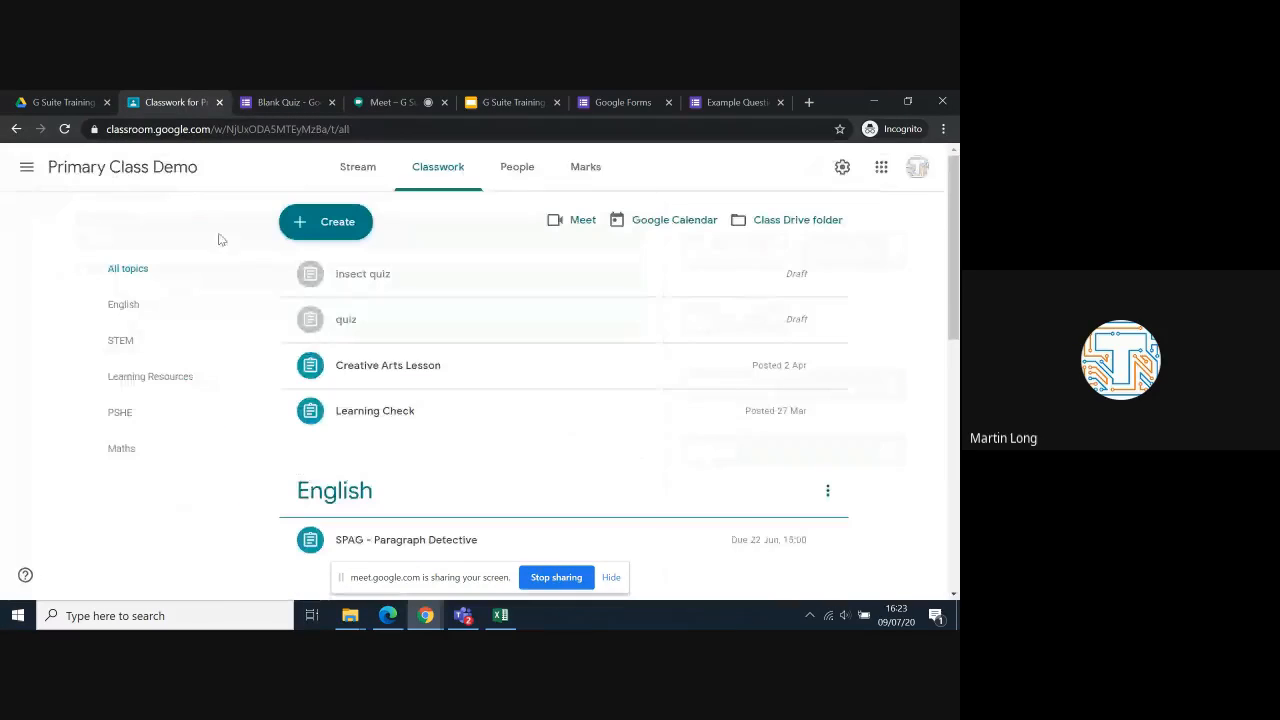
# View the announcement composer in the Primary Class Demo stream and return to the classwork page without posting.
pyautogui.click(357, 169)
pyautogui.scroll(-3, 434, 446)
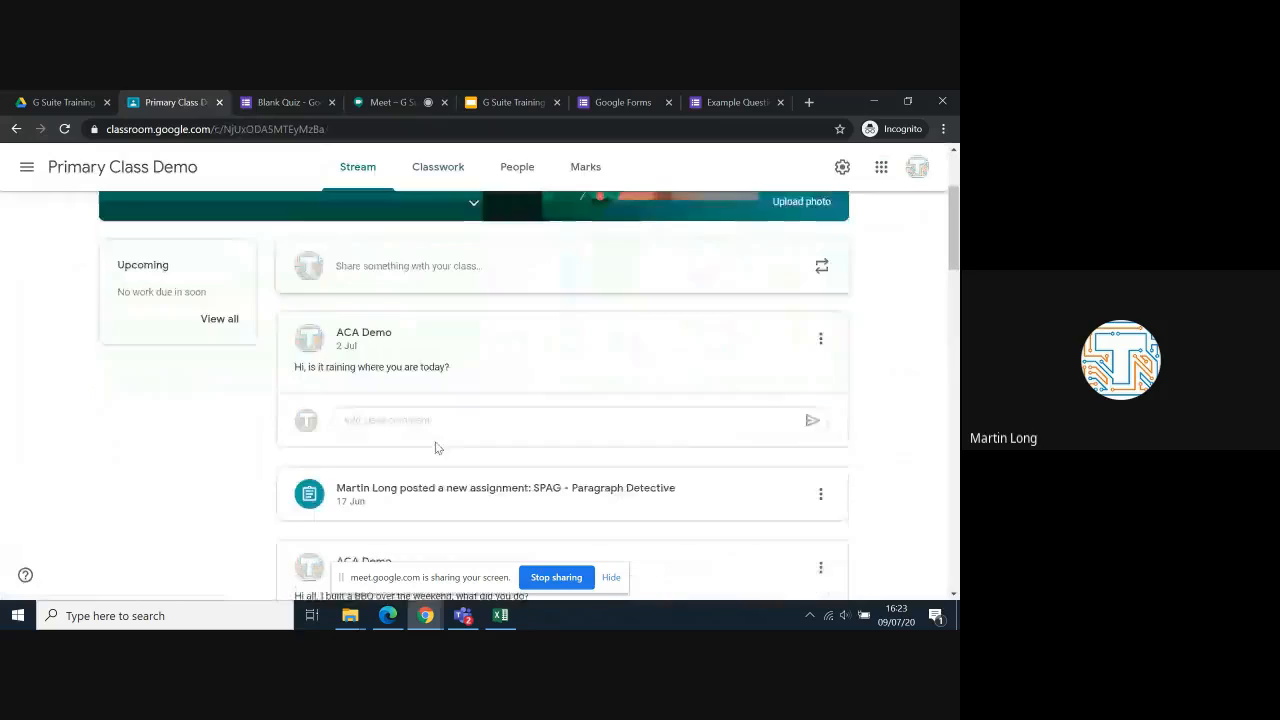
pyautogui.click(434, 290)
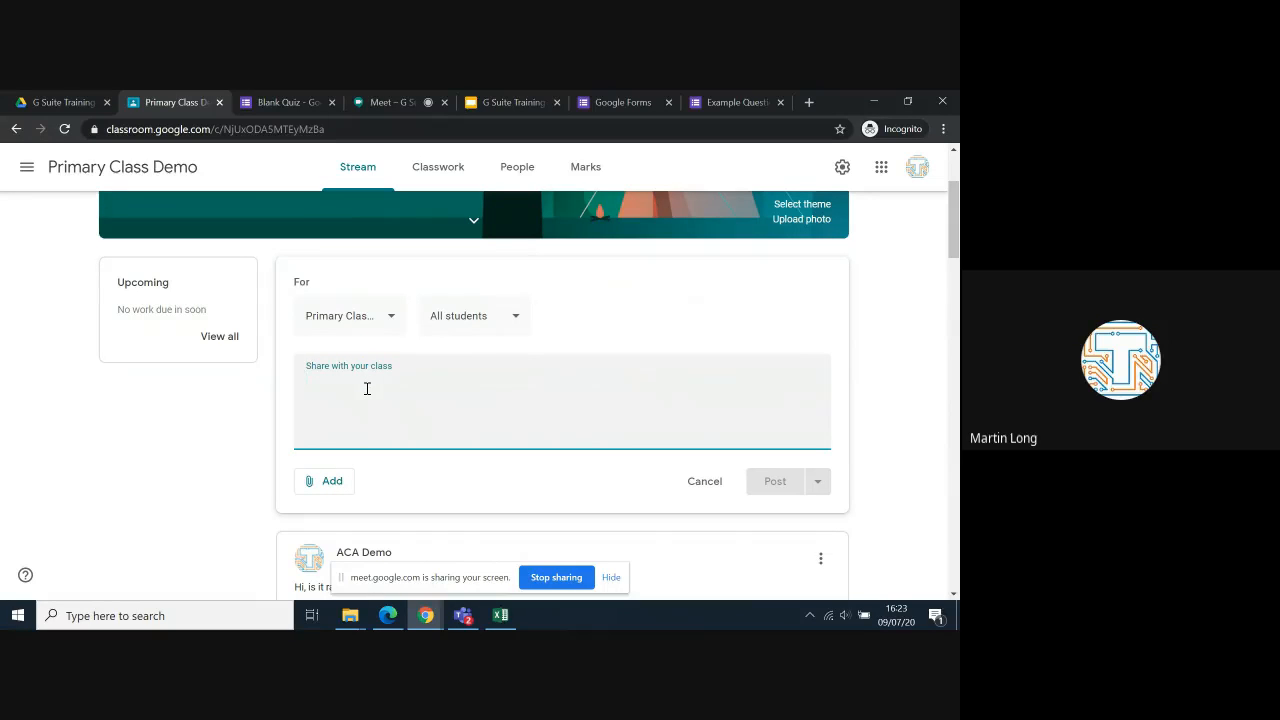
pyautogui.click(703, 486)
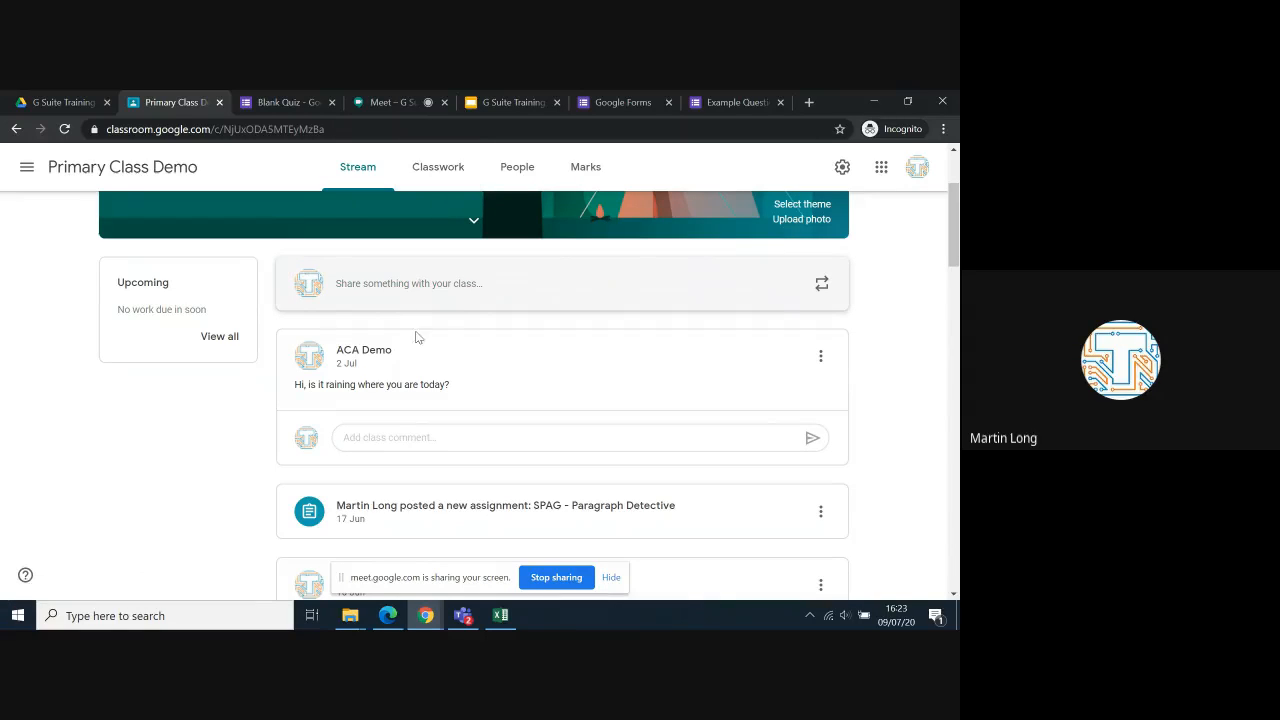
pyautogui.click(436, 308)
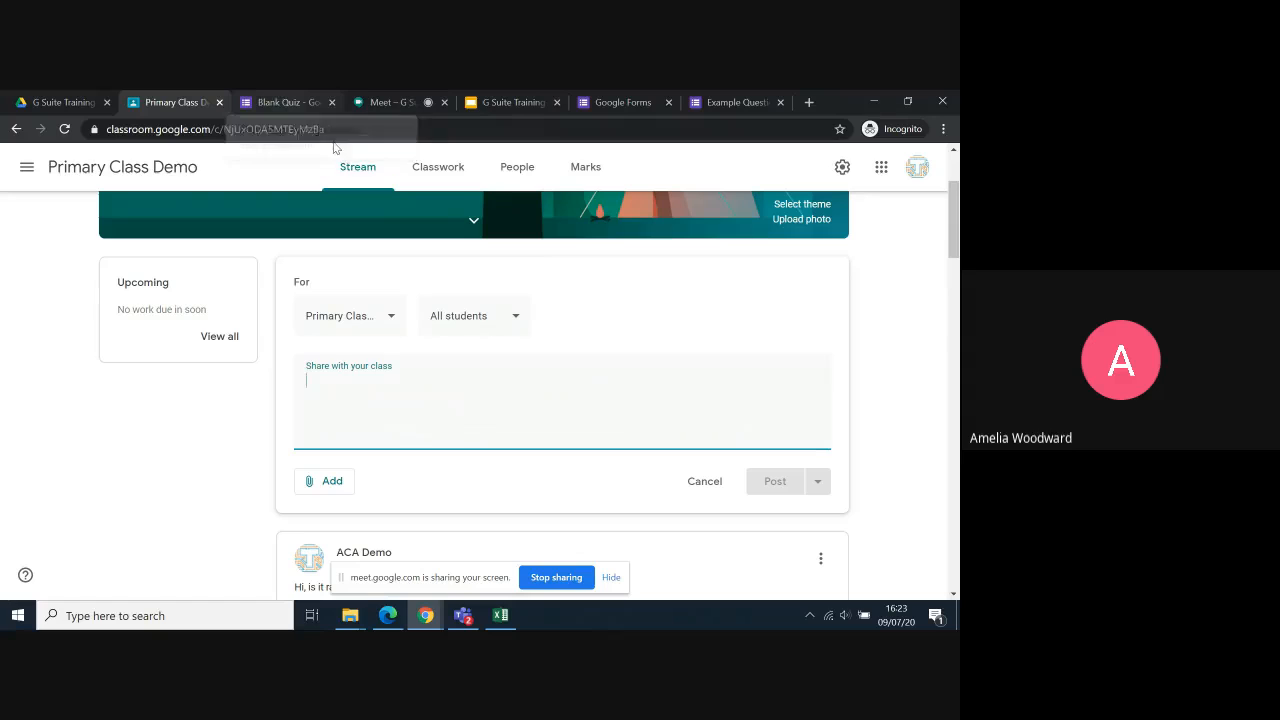
pyautogui.click(446, 178)
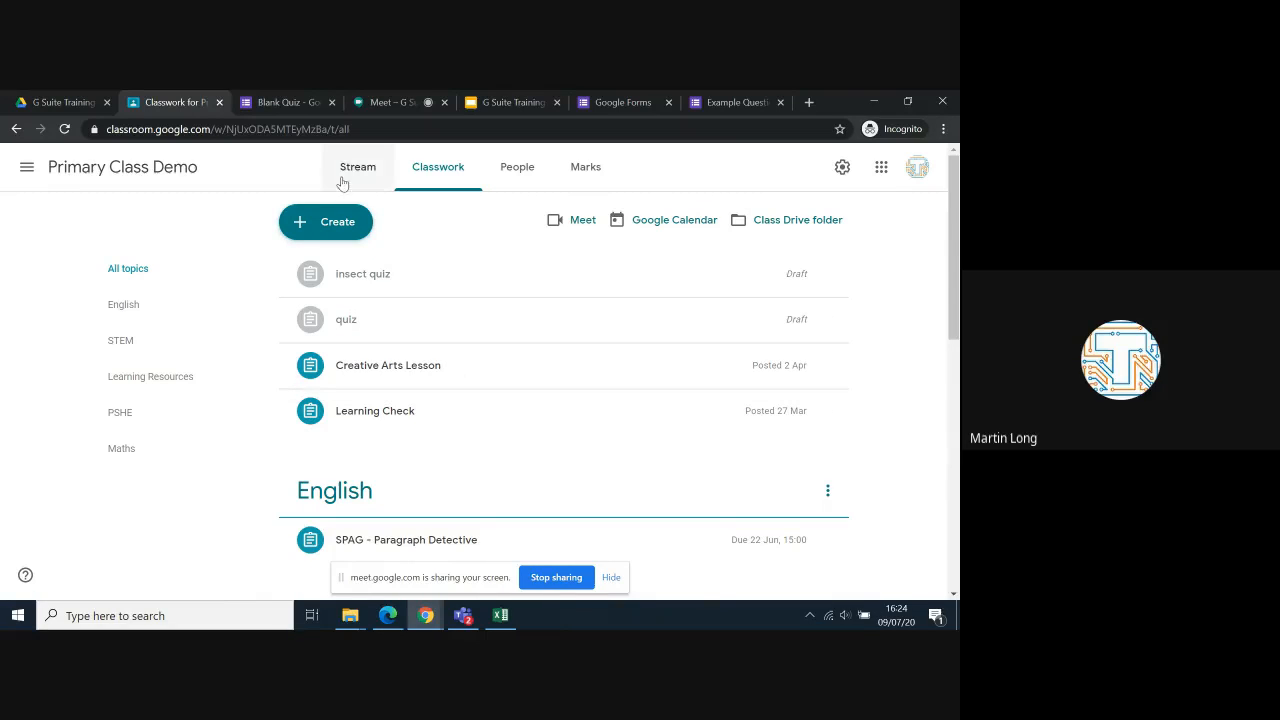
# Close the Blank Quiz form and review the Primary Class Demo classwork list in Google Classroom.
pyautogui.click(99, 106)
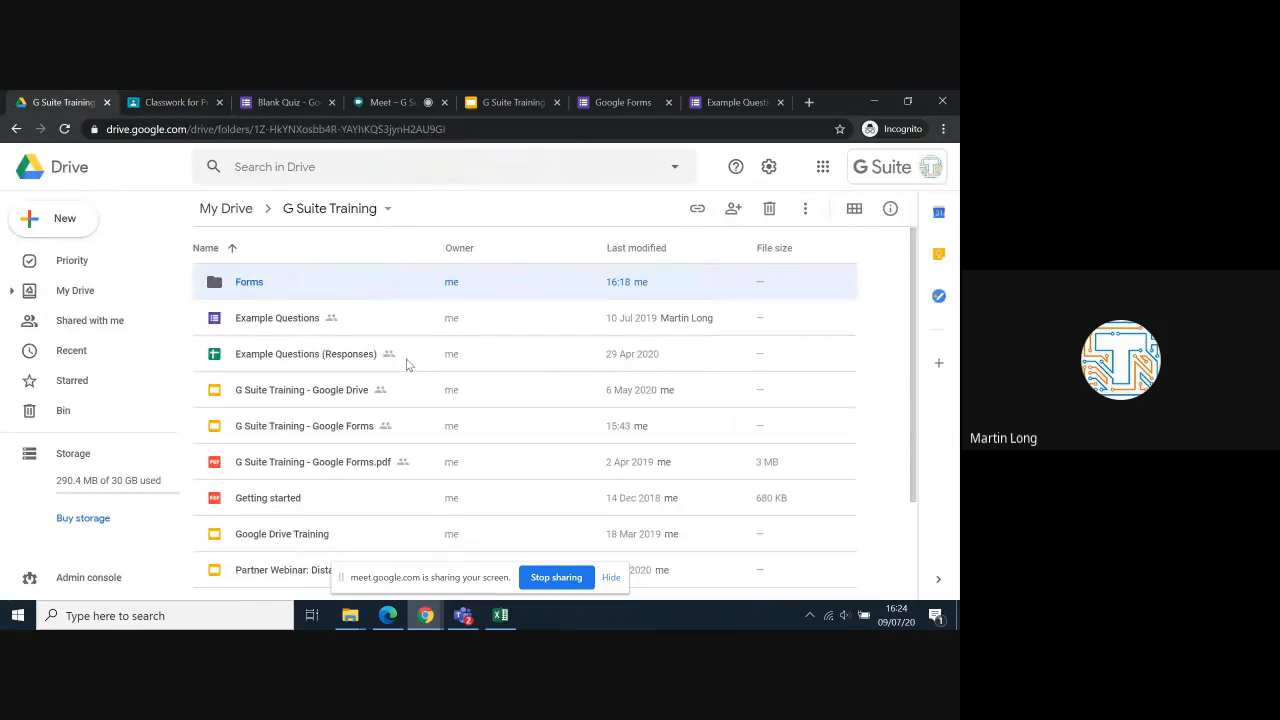
pyautogui.click(285, 104)
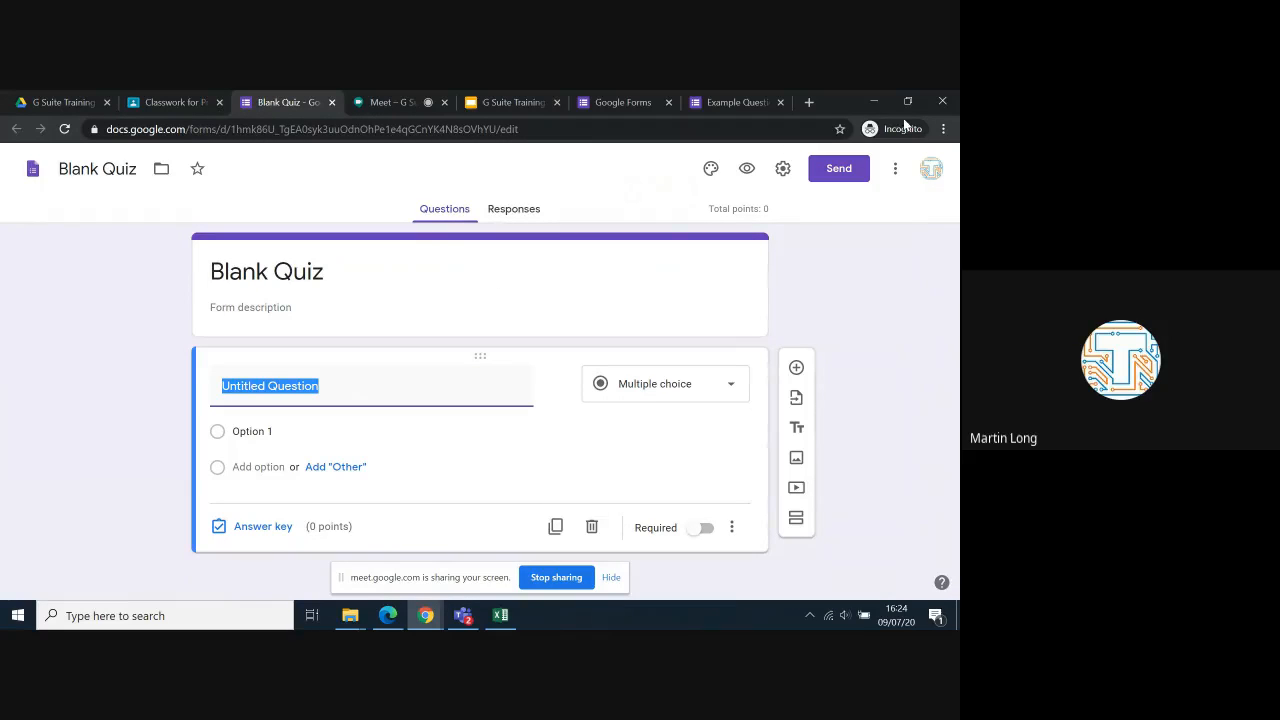
pyautogui.click(333, 103)
pyautogui.click(194, 102)
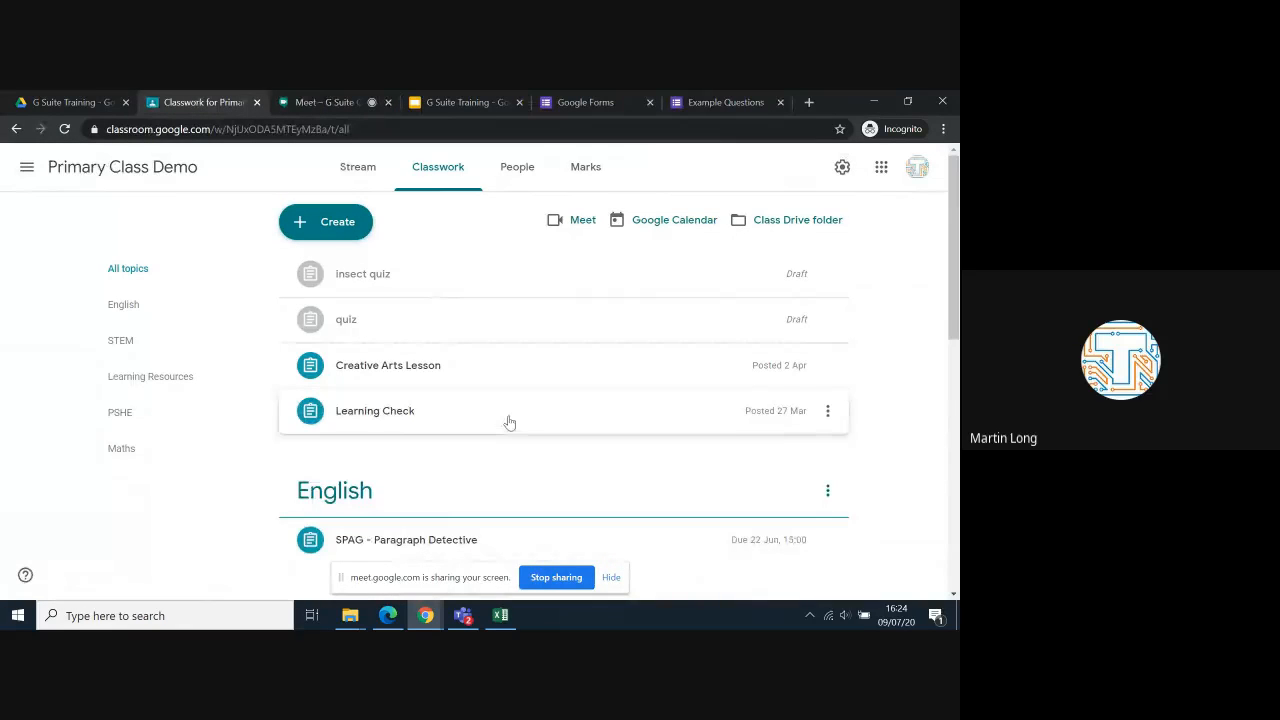
pyautogui.scroll(-2, 508, 421)
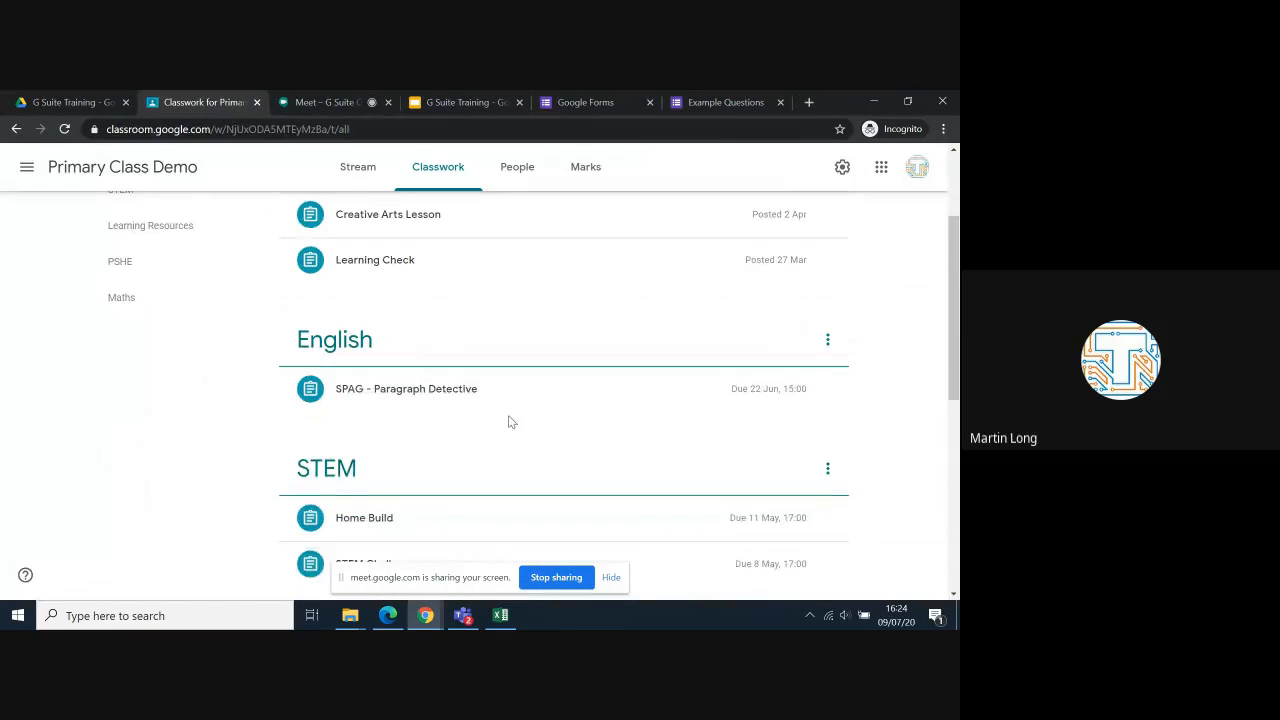
pyautogui.scroll(2, 508, 421)
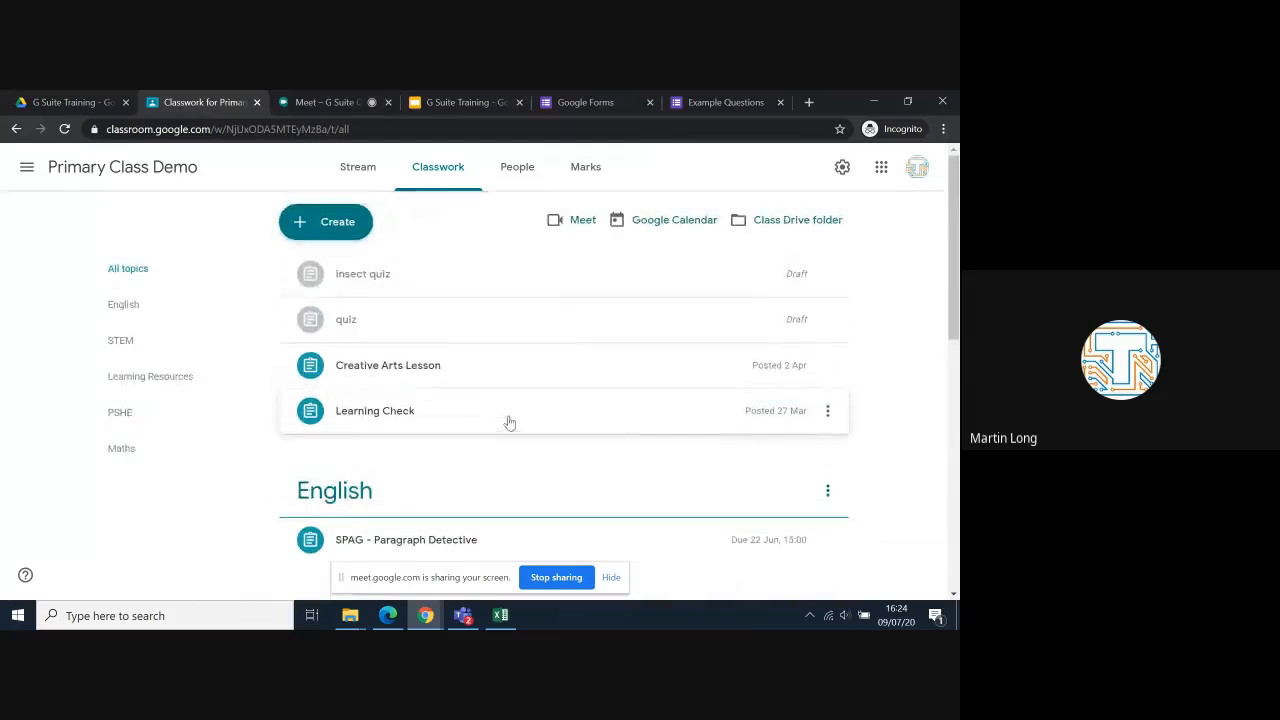
# Open the Primary Class Demo class Drive folder from Classroom and look through the quizzes and files stored there.
pyautogui.click(22, 98)
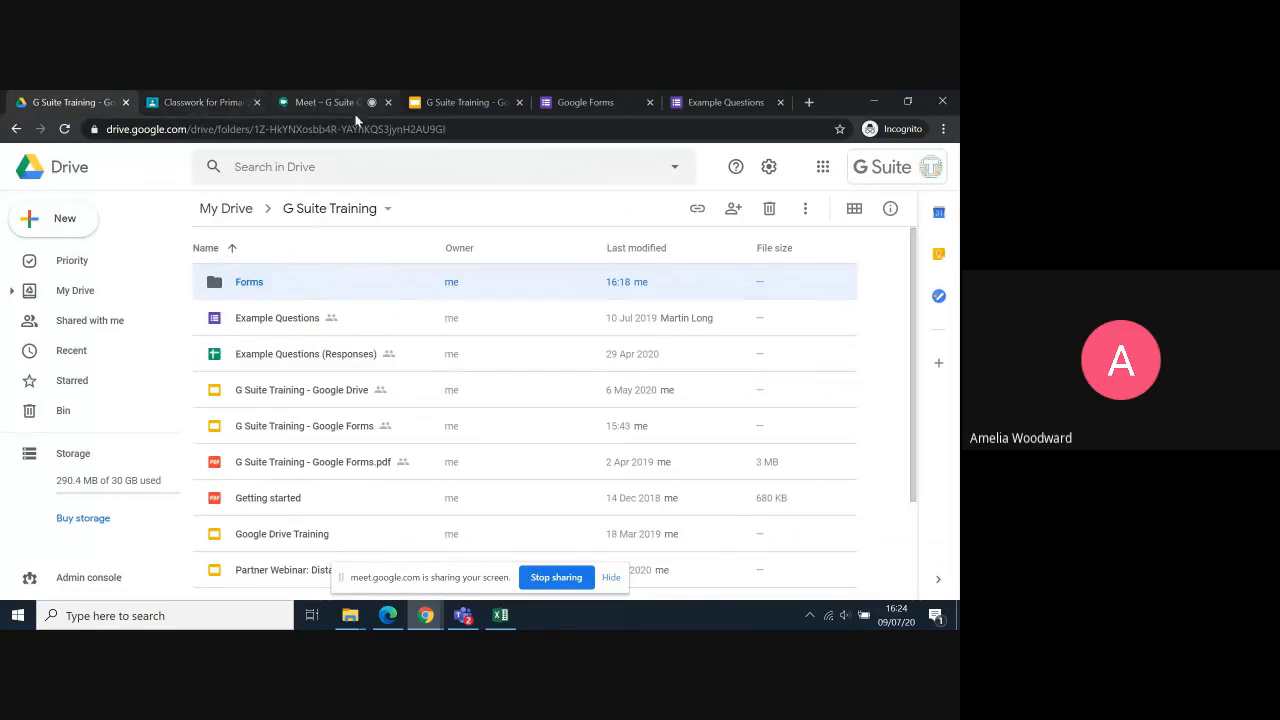
pyautogui.click(189, 104)
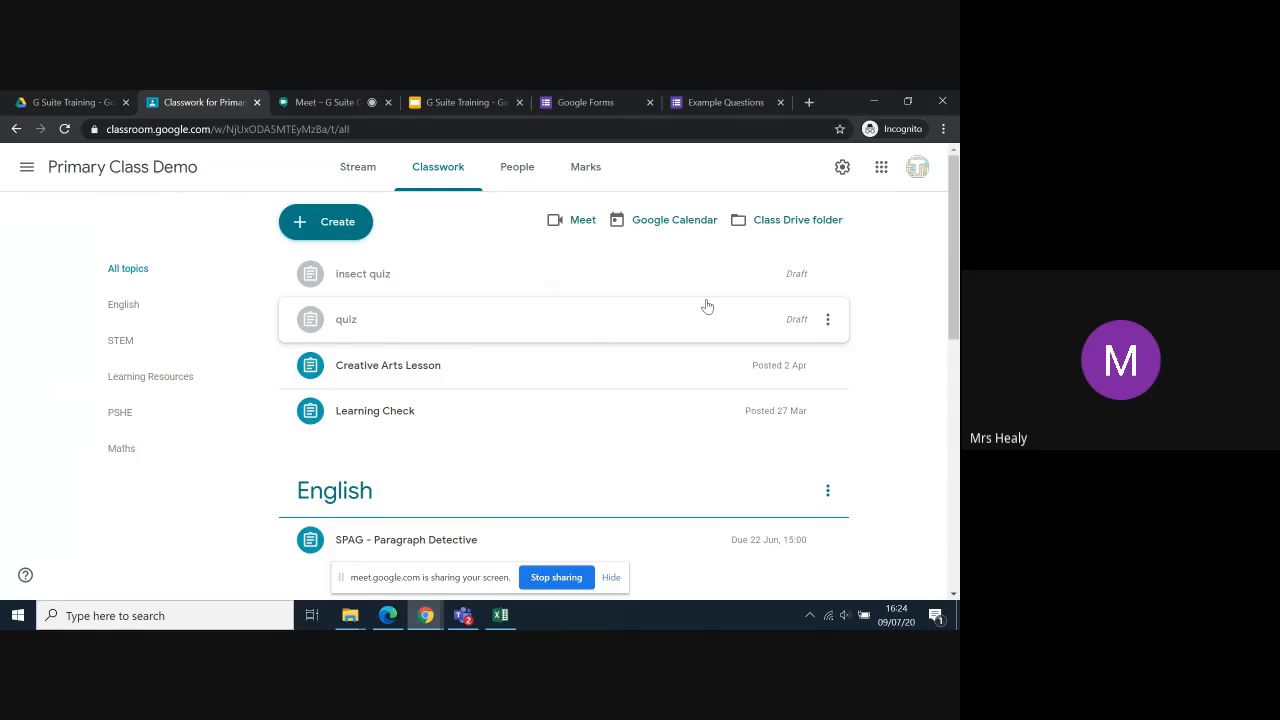
pyautogui.click(751, 225)
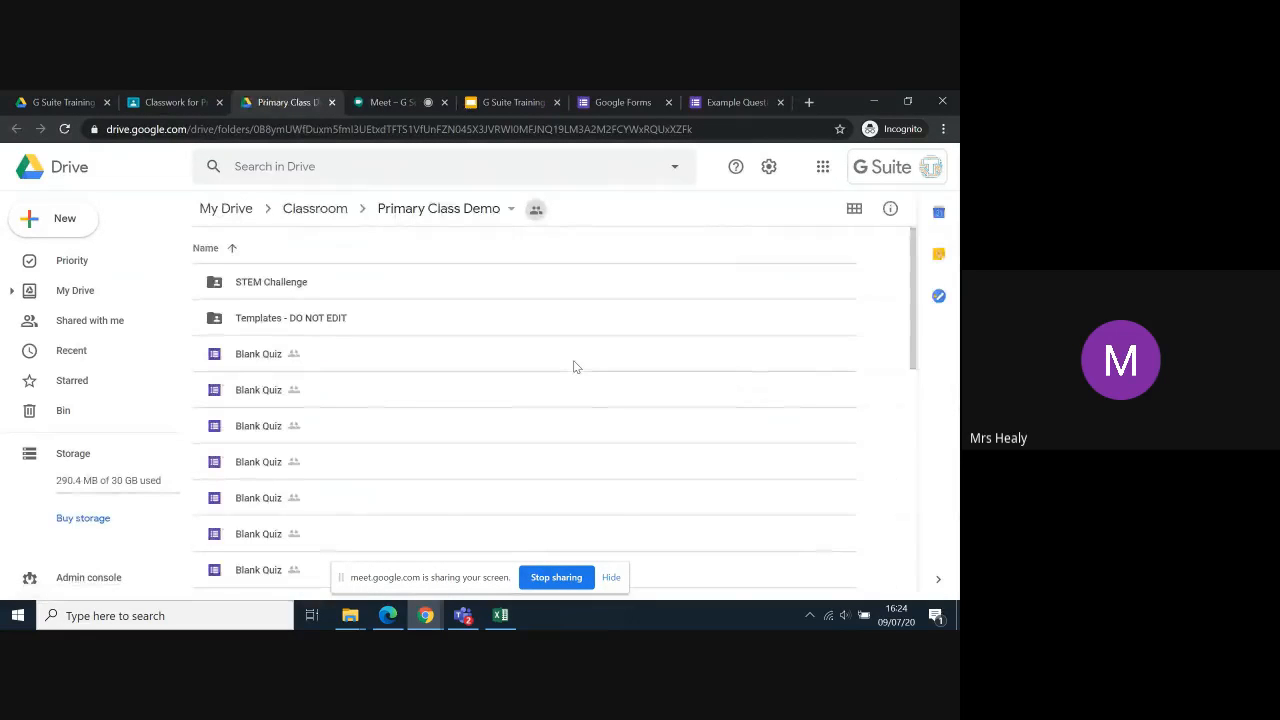
pyautogui.click(333, 102)
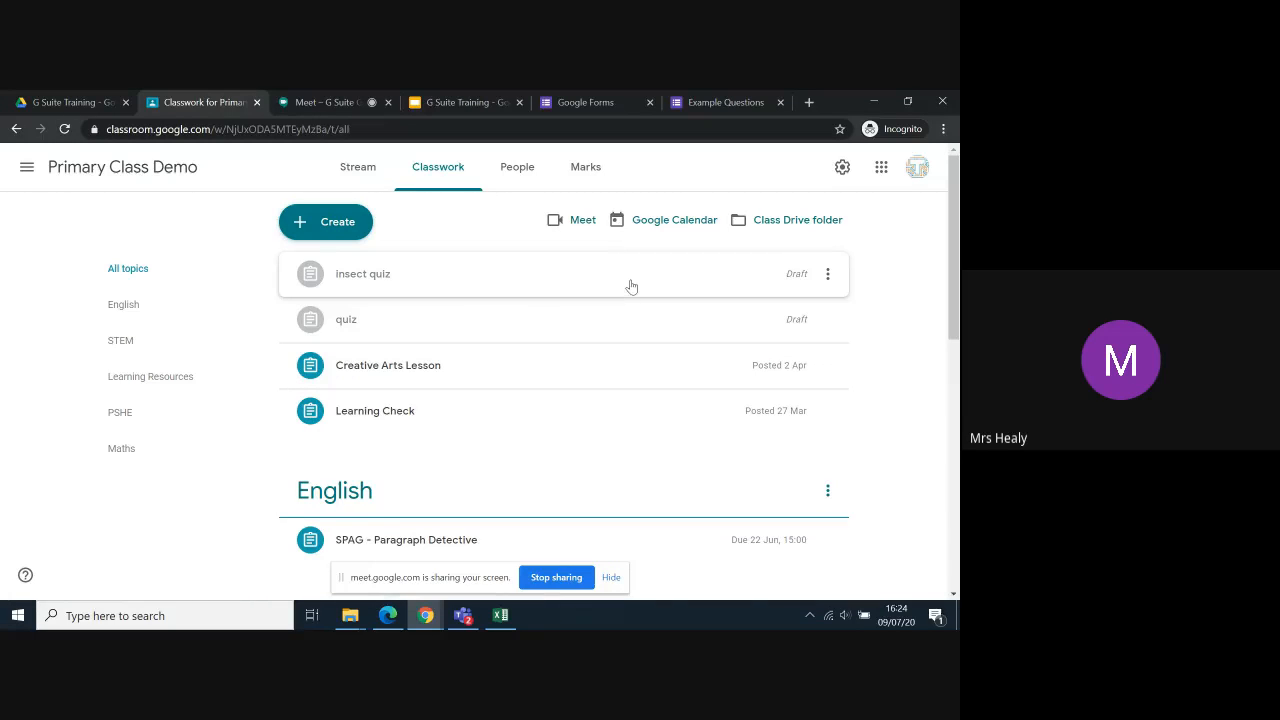
pyautogui.click(771, 221)
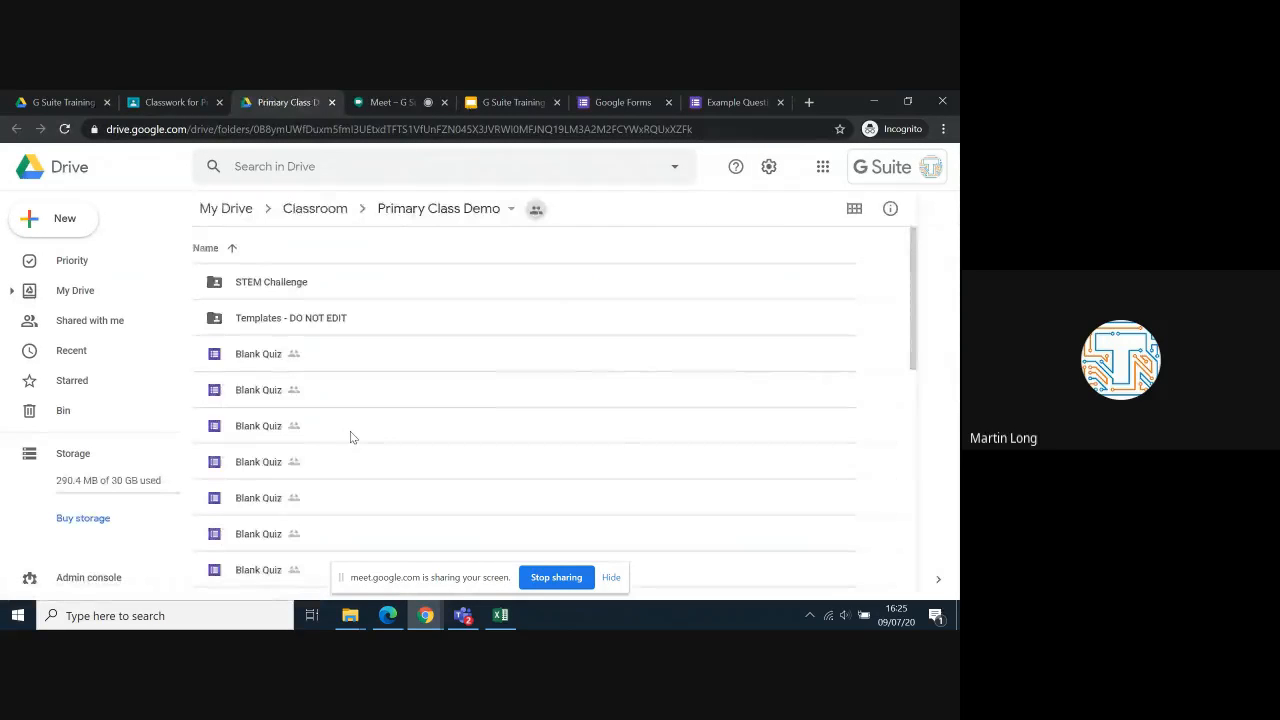
pyautogui.scroll(-2, 350, 431)
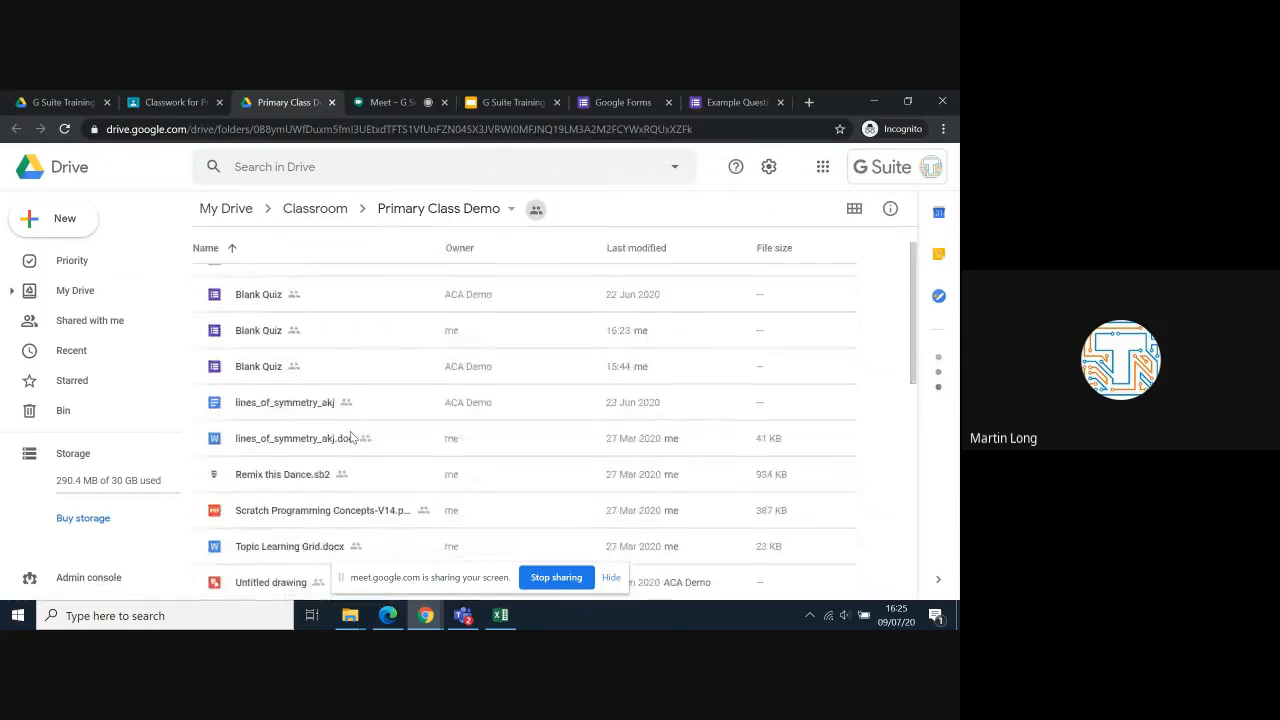
pyautogui.scroll(-5, 350, 431)
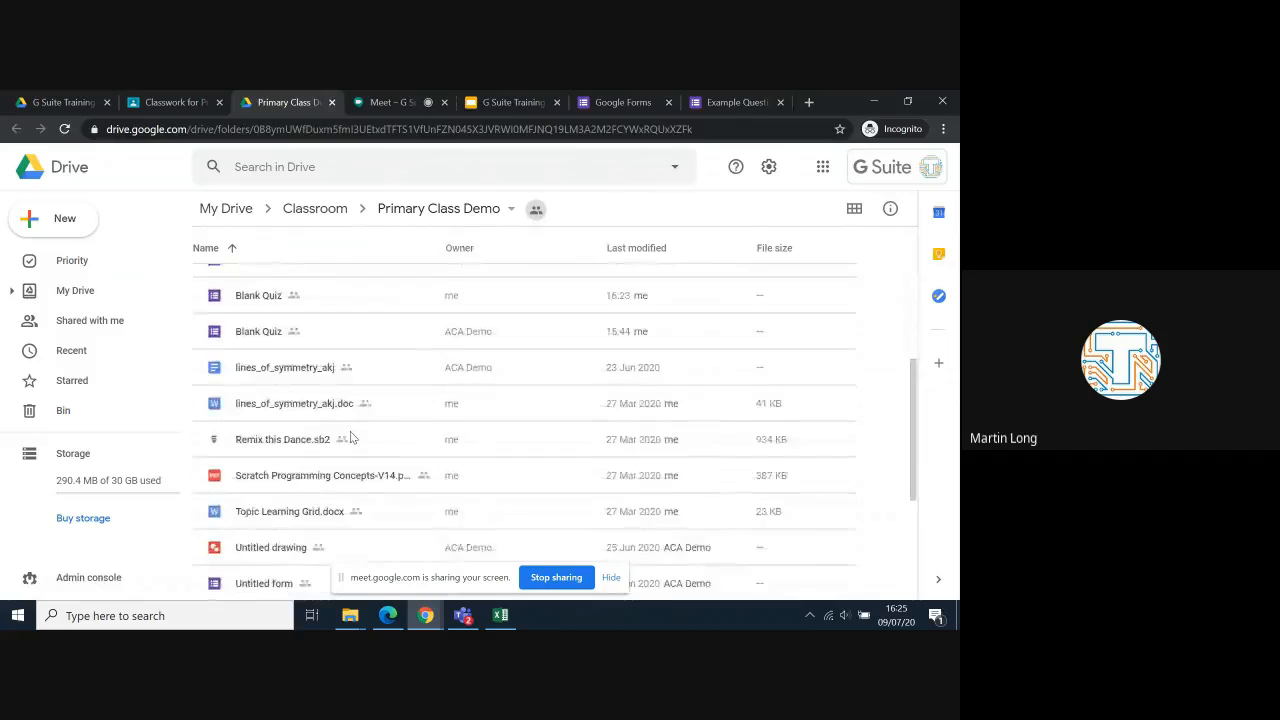
pyautogui.scroll(7, 350, 431)
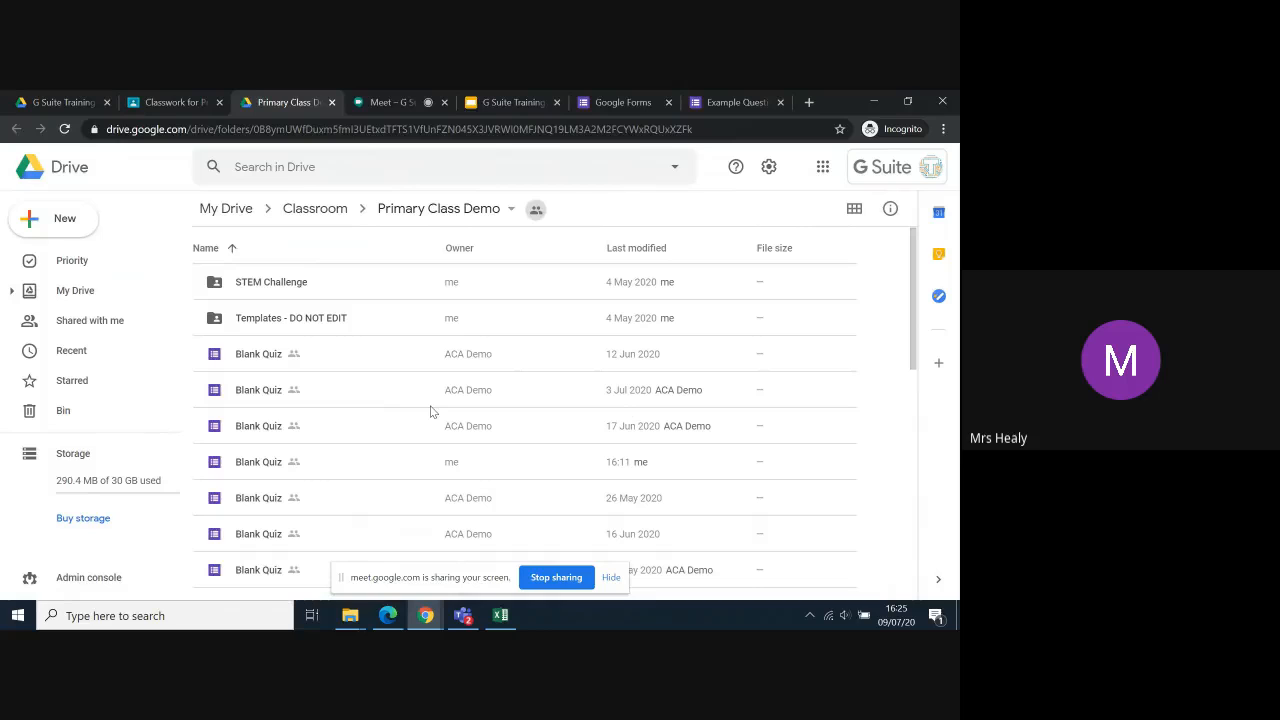
# Open the first Blank Quiz in the Primary Class Demo folder, check its responses, and close the form.
pyautogui.click(256, 357)
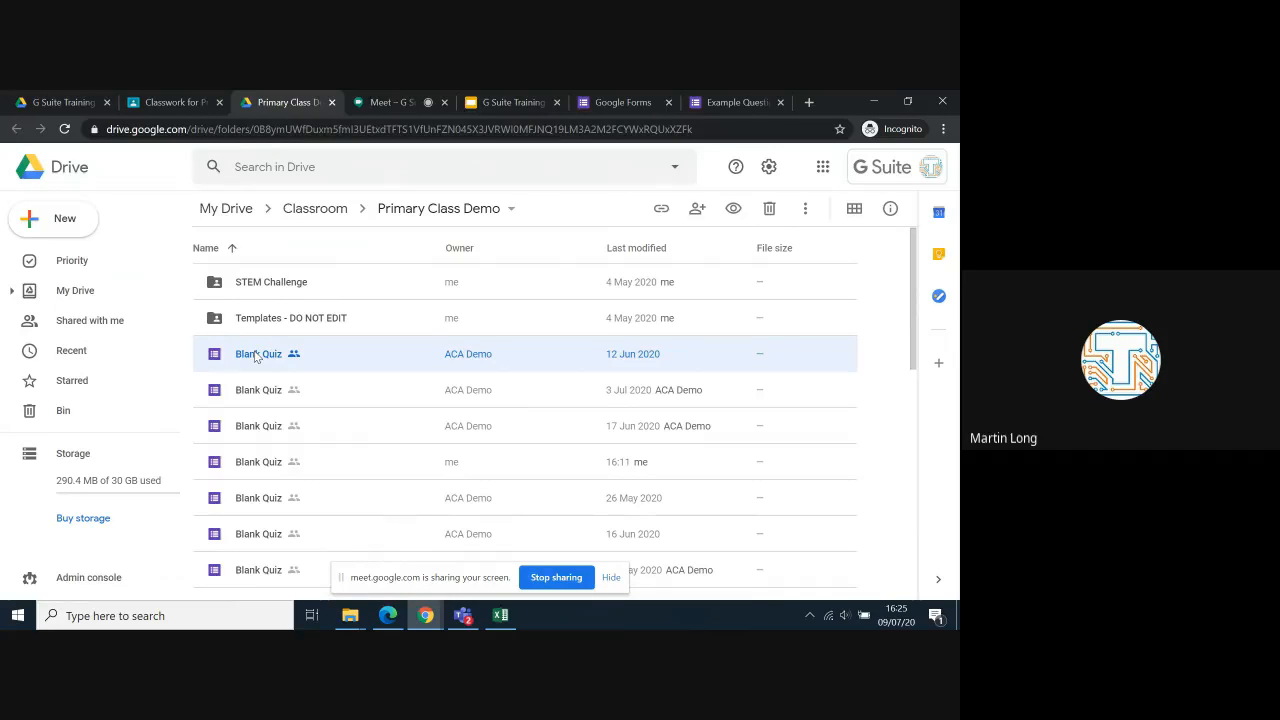
pyautogui.doubleClick(256, 356)
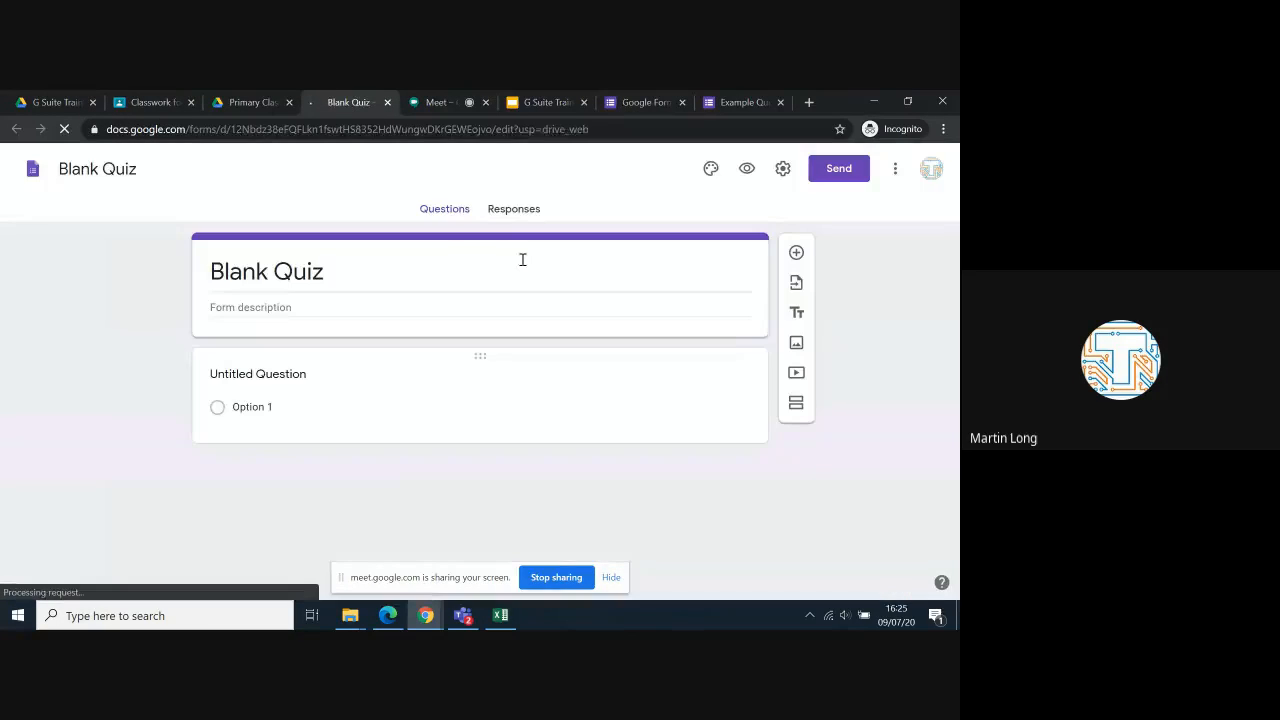
pyautogui.click(514, 210)
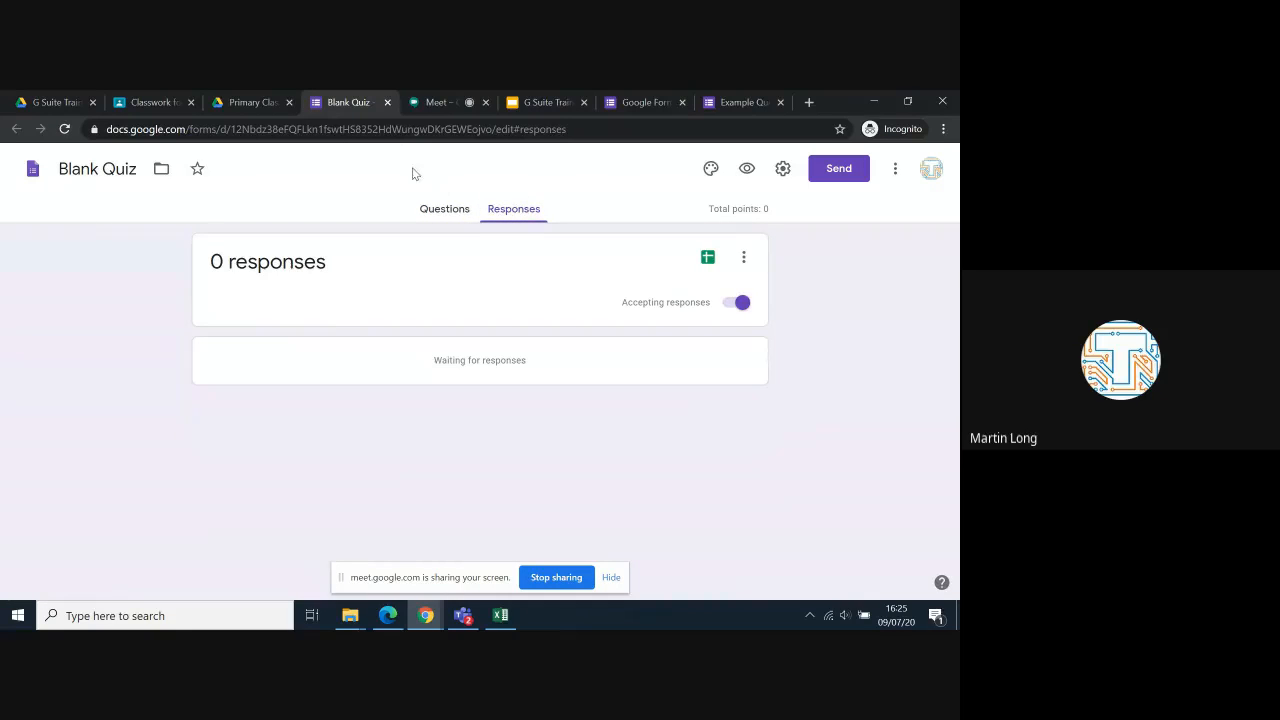
pyautogui.click(387, 102)
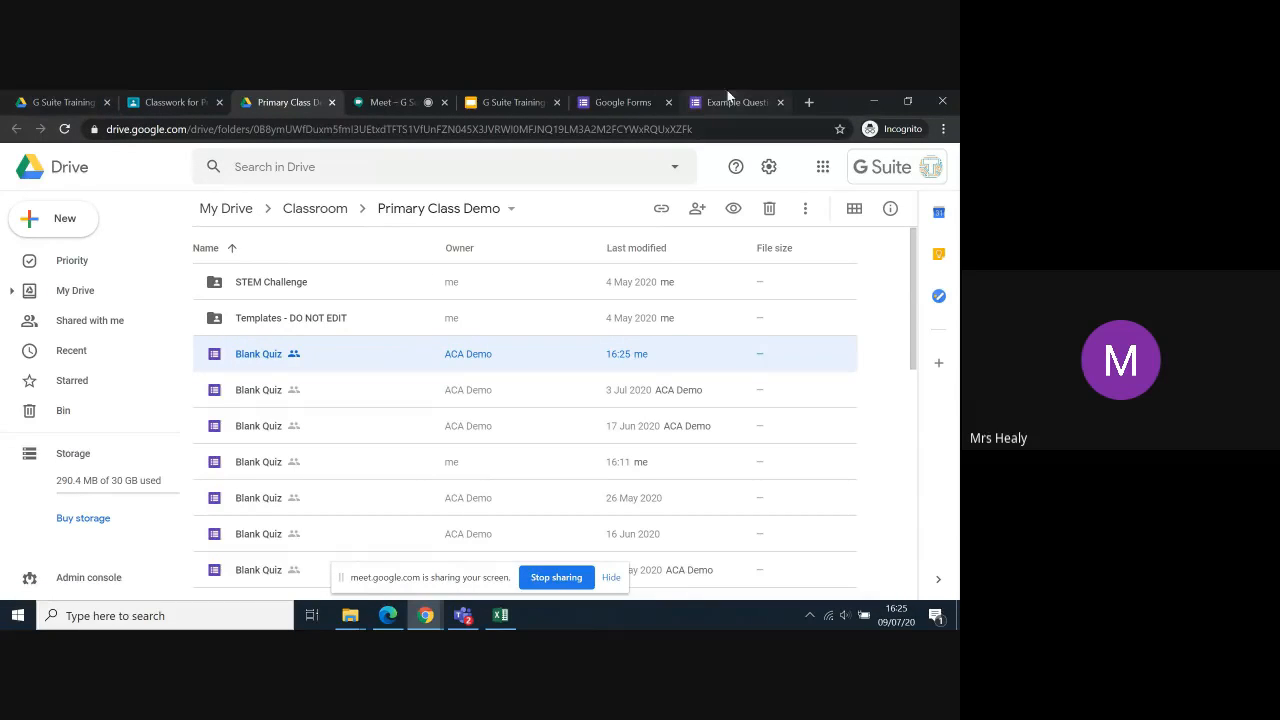
# Switch to the Google Forms home page, dismiss the apps list, and open the recent Blank Quiz with the orange theme.
pyautogui.click(604, 97)
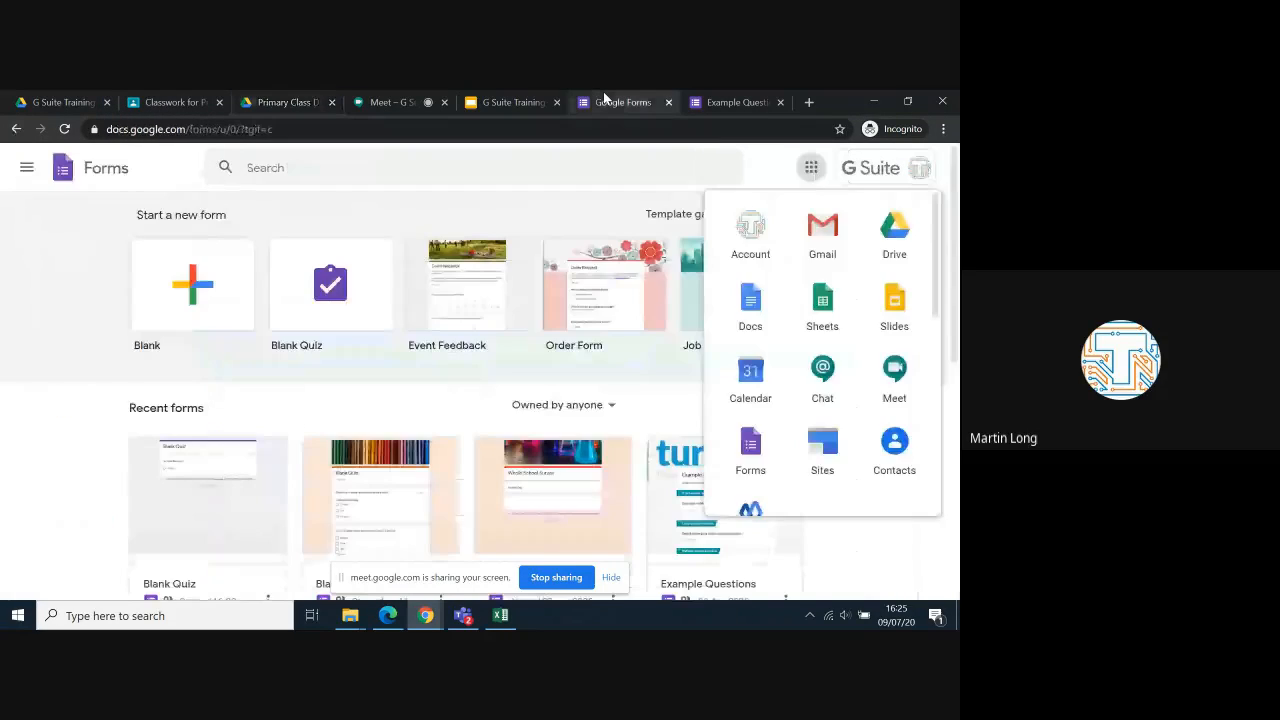
pyautogui.click(810, 170)
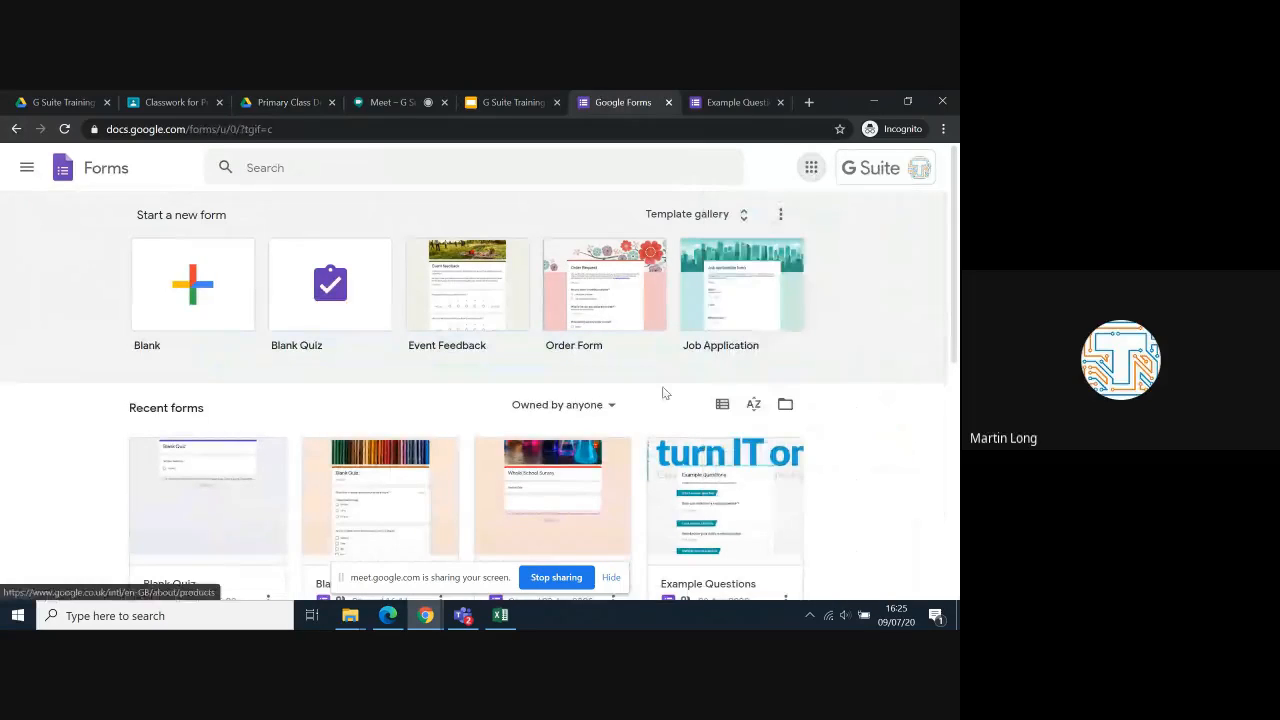
pyautogui.click(393, 505)
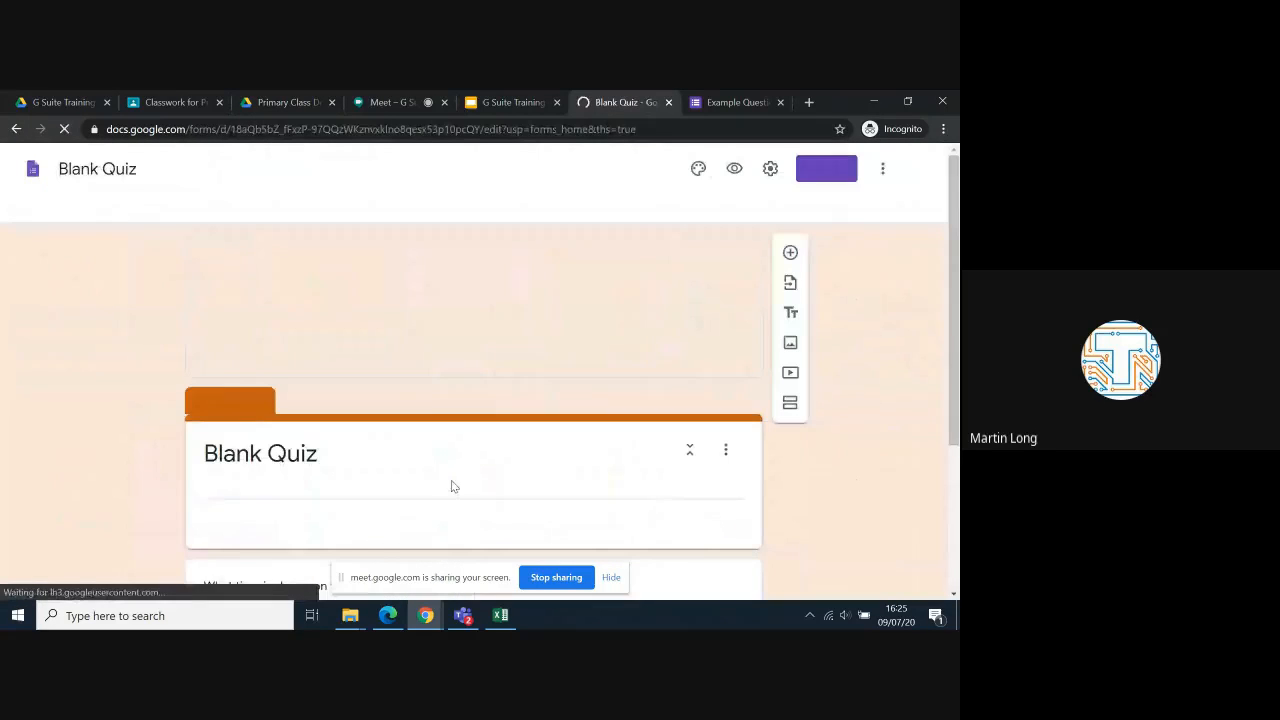
# Review the answer key of the question "What time is shown on the clock in the picture?" and close it unchanged.
pyautogui.scroll(-6, 509, 427)
pyautogui.scroll(3, 509, 427)
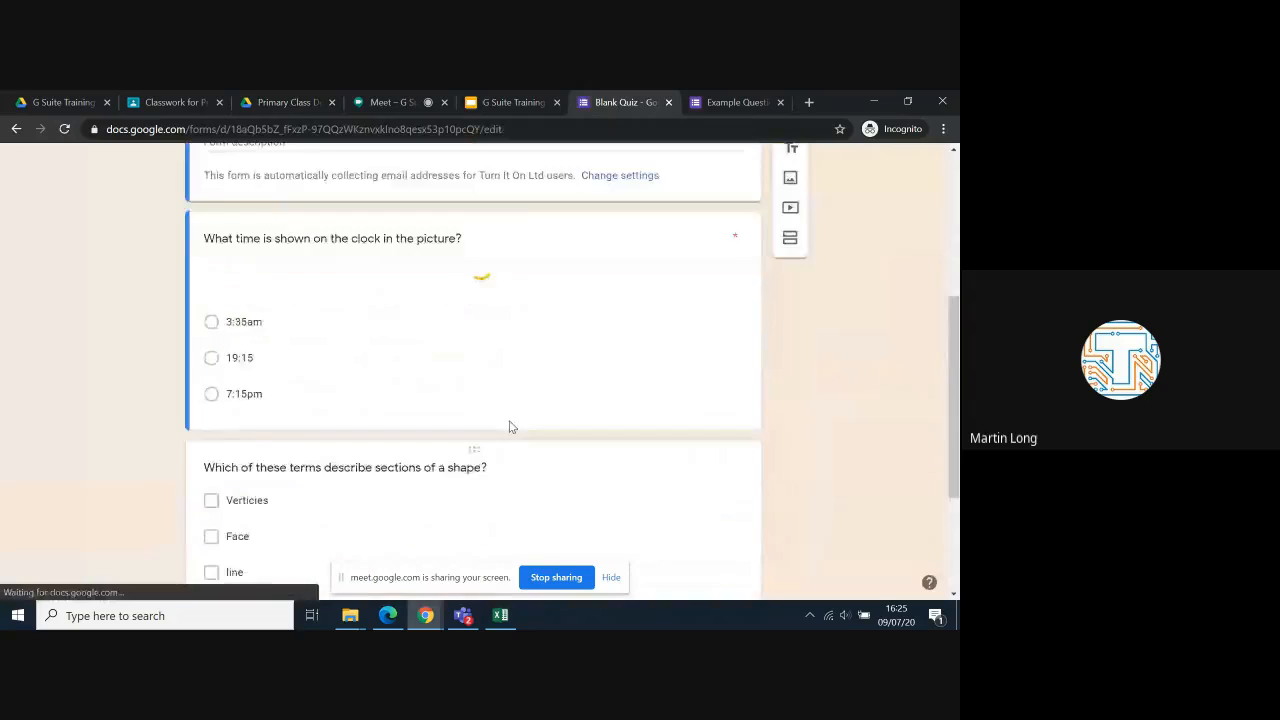
pyautogui.scroll(-4, 510, 427)
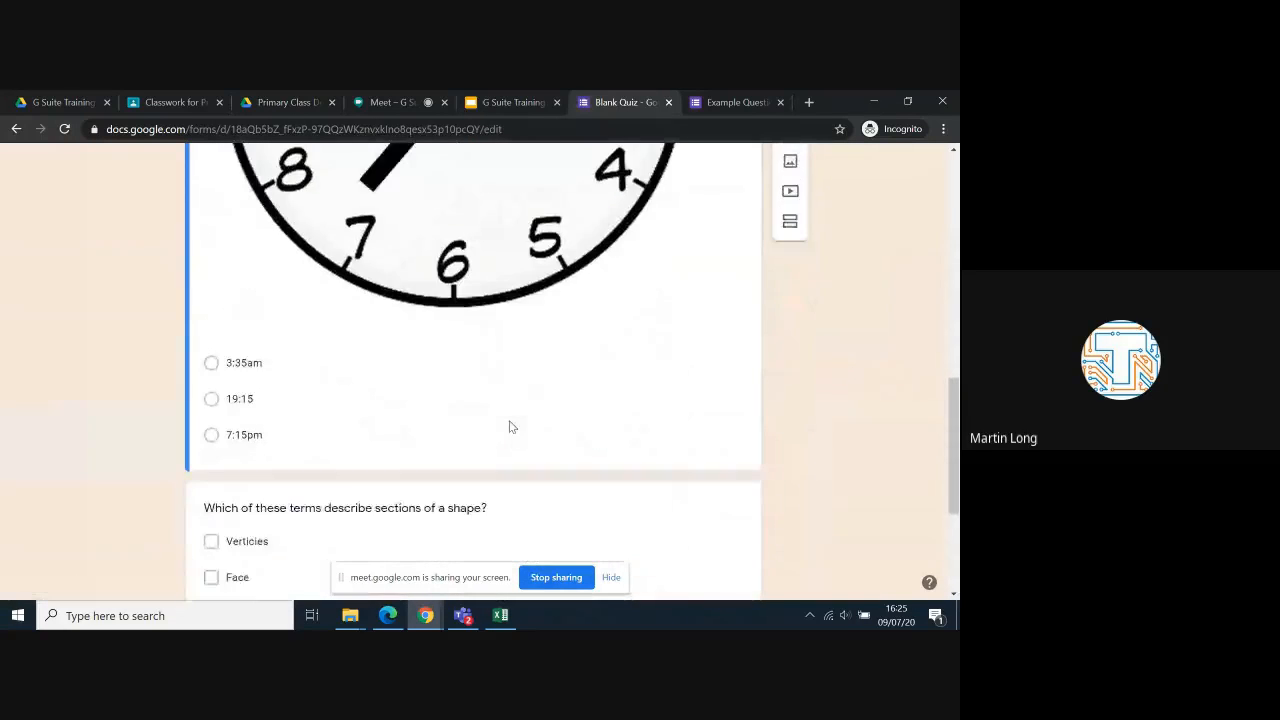
pyautogui.click(355, 406)
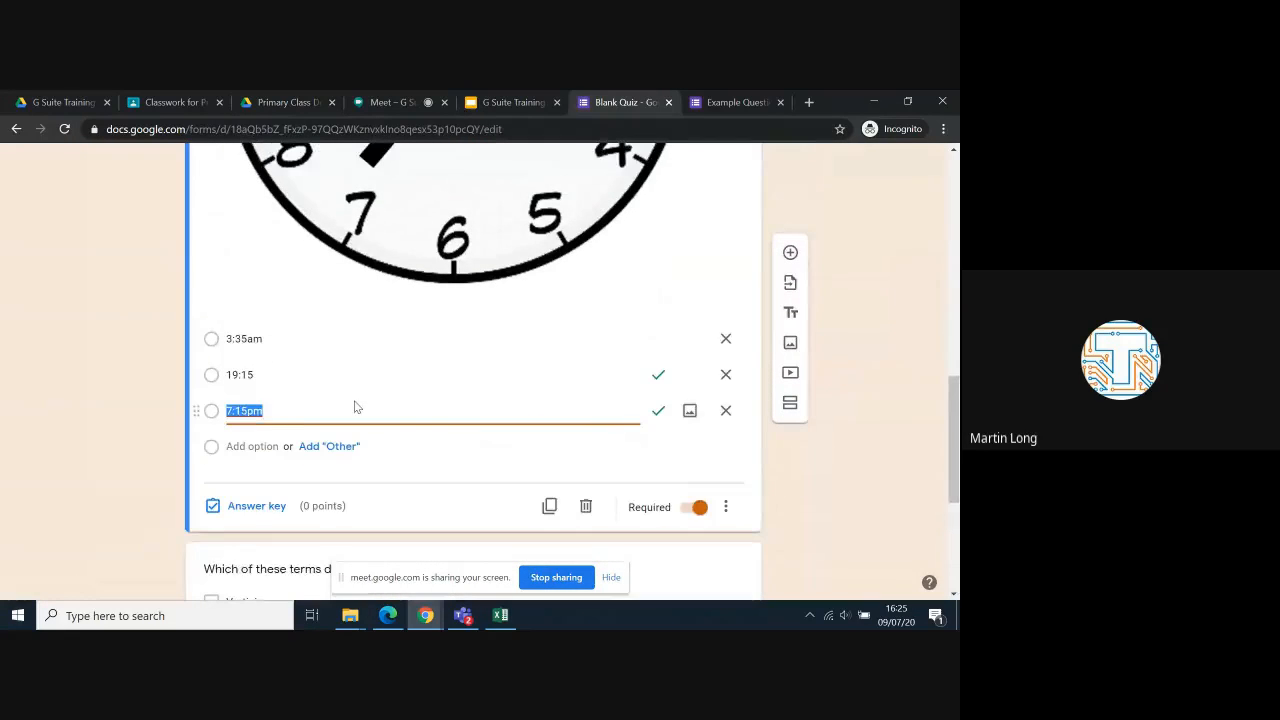
pyautogui.click(252, 506)
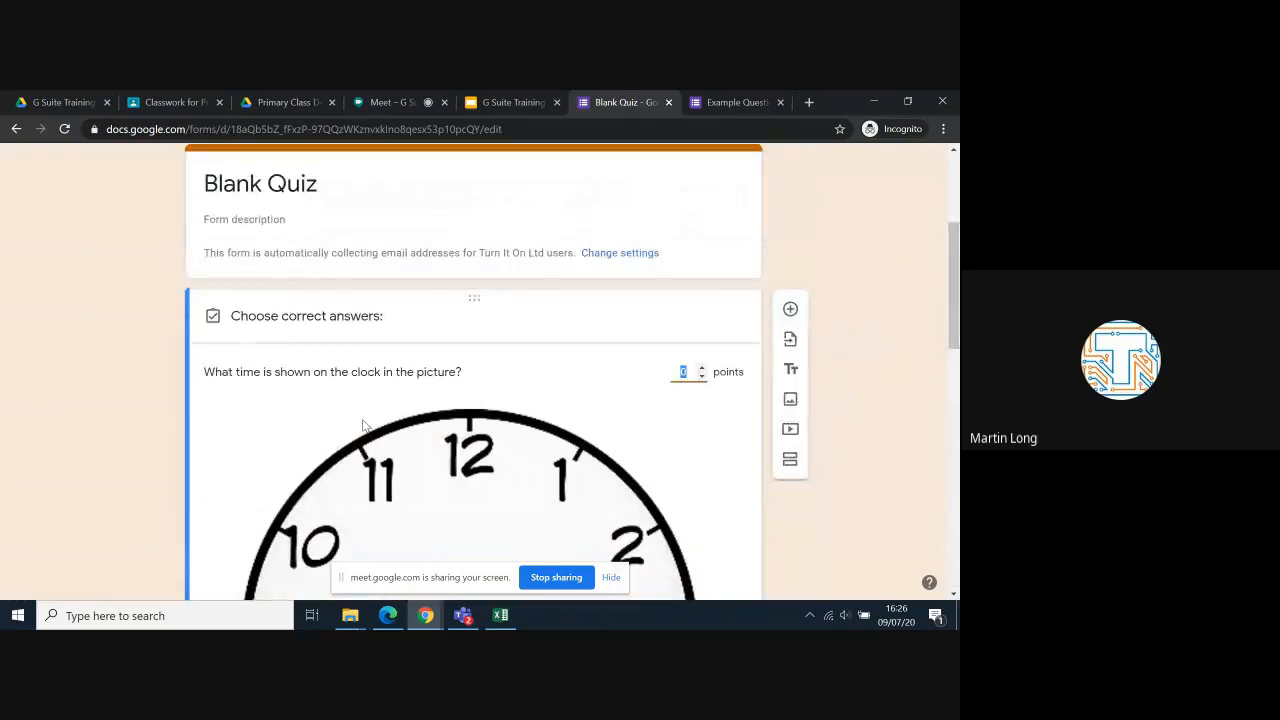
pyautogui.scroll(-2, 363, 427)
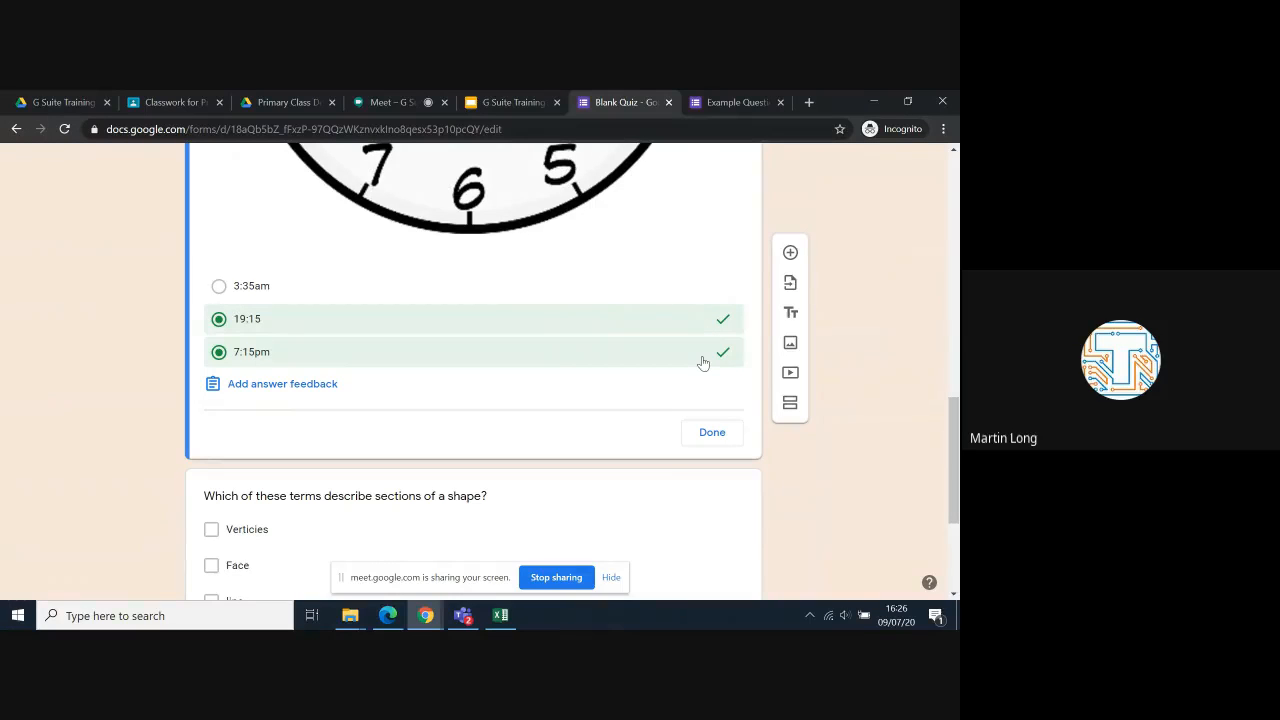
pyautogui.click(722, 431)
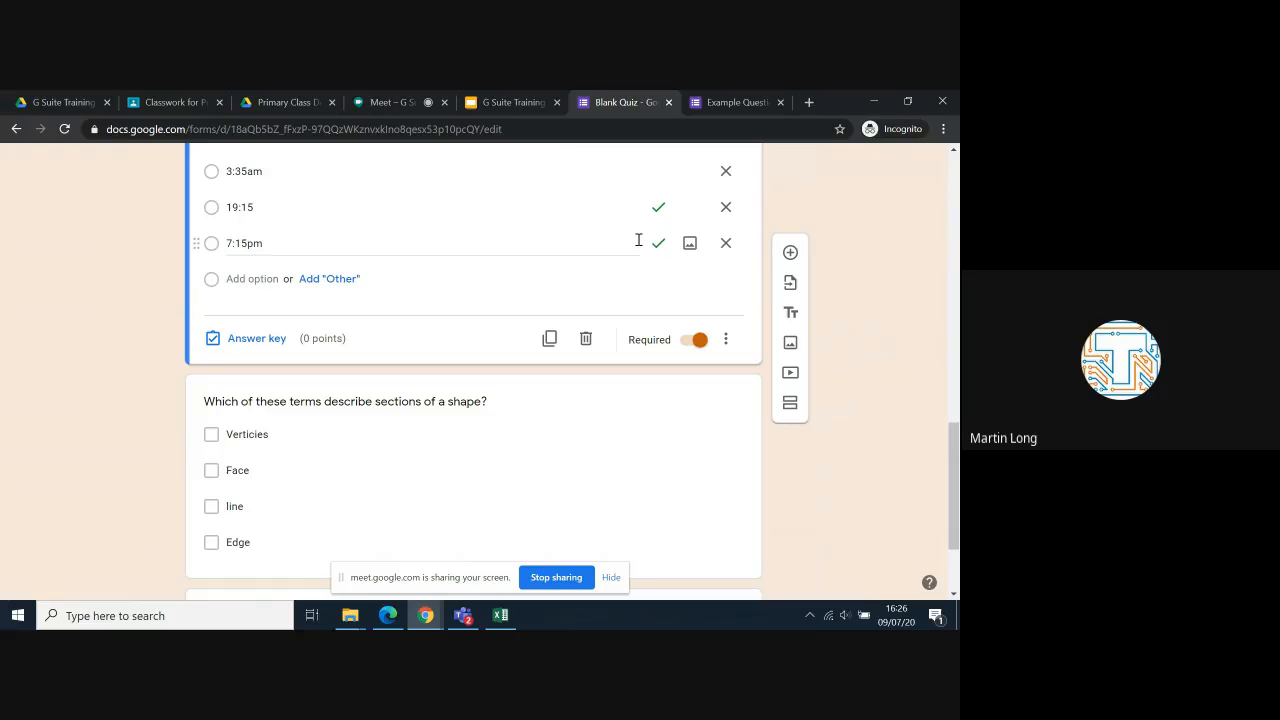
# Examine the checkbox question "Which of these terms describe sections of a shape?" and return to the start of the quiz.
pyautogui.scroll(-2, 434, 430)
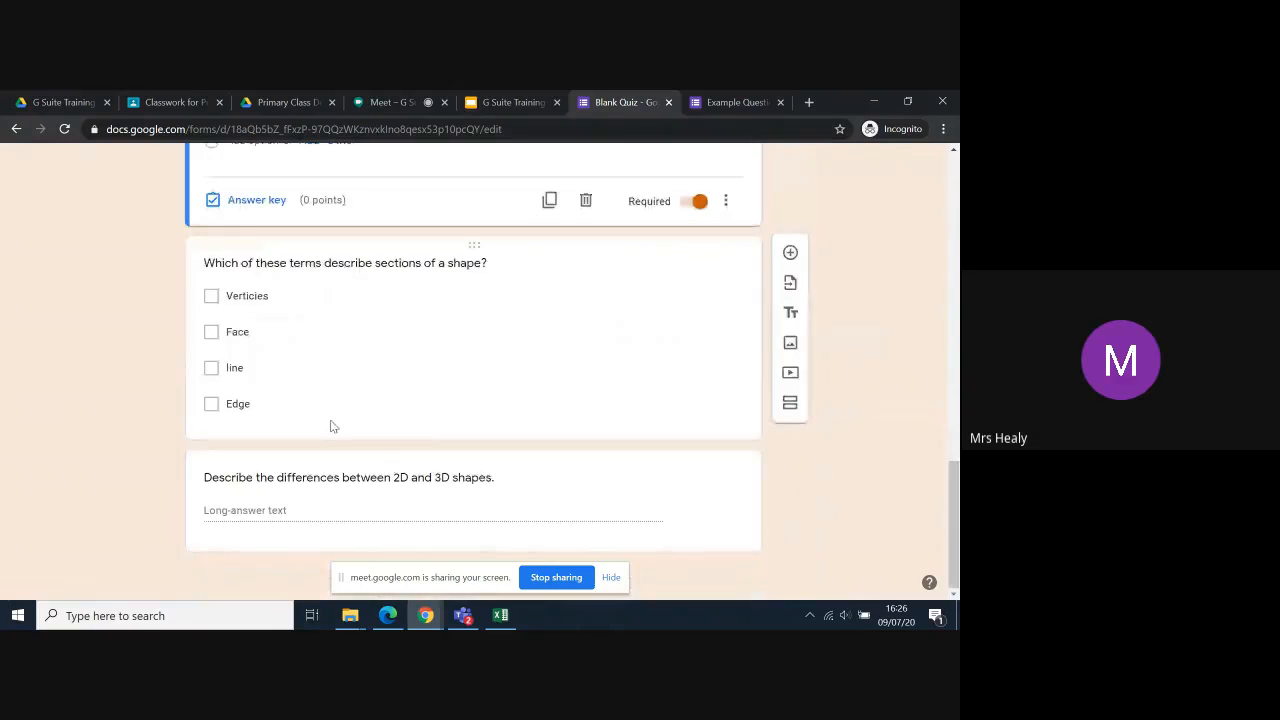
pyautogui.click(329, 412)
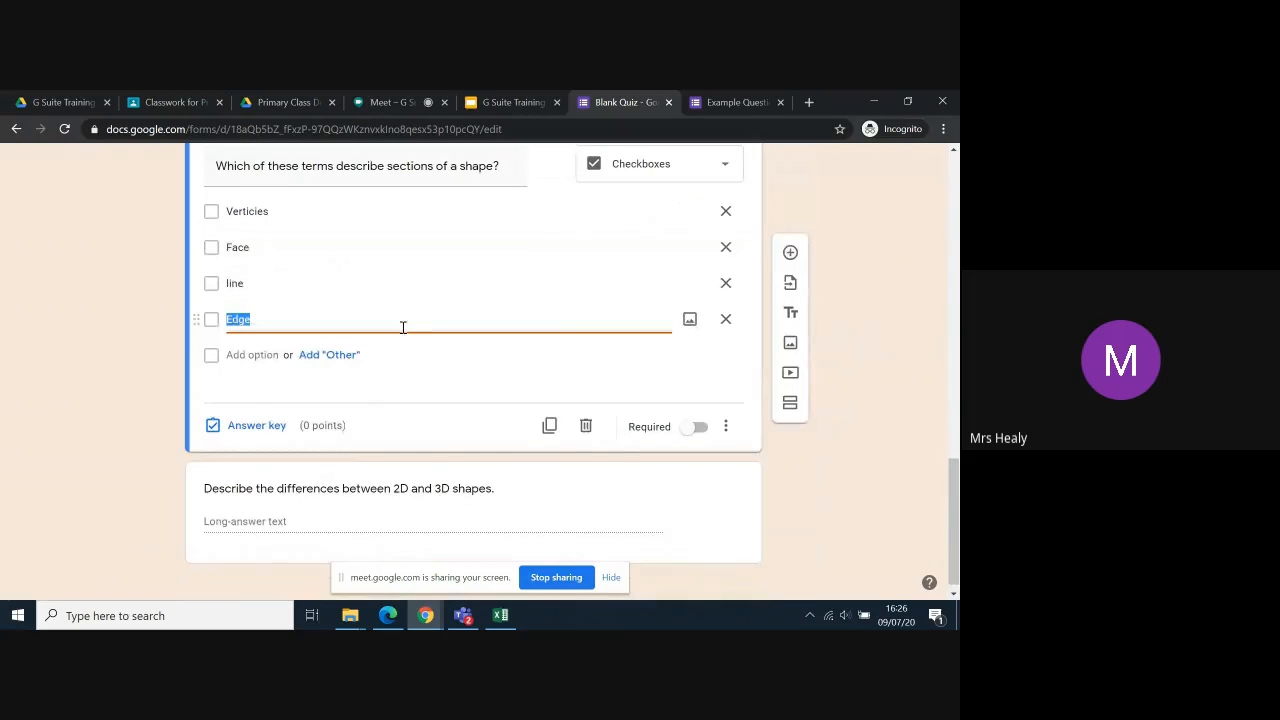
pyautogui.scroll(1, 403, 328)
pyautogui.scroll(2, 491, 357)
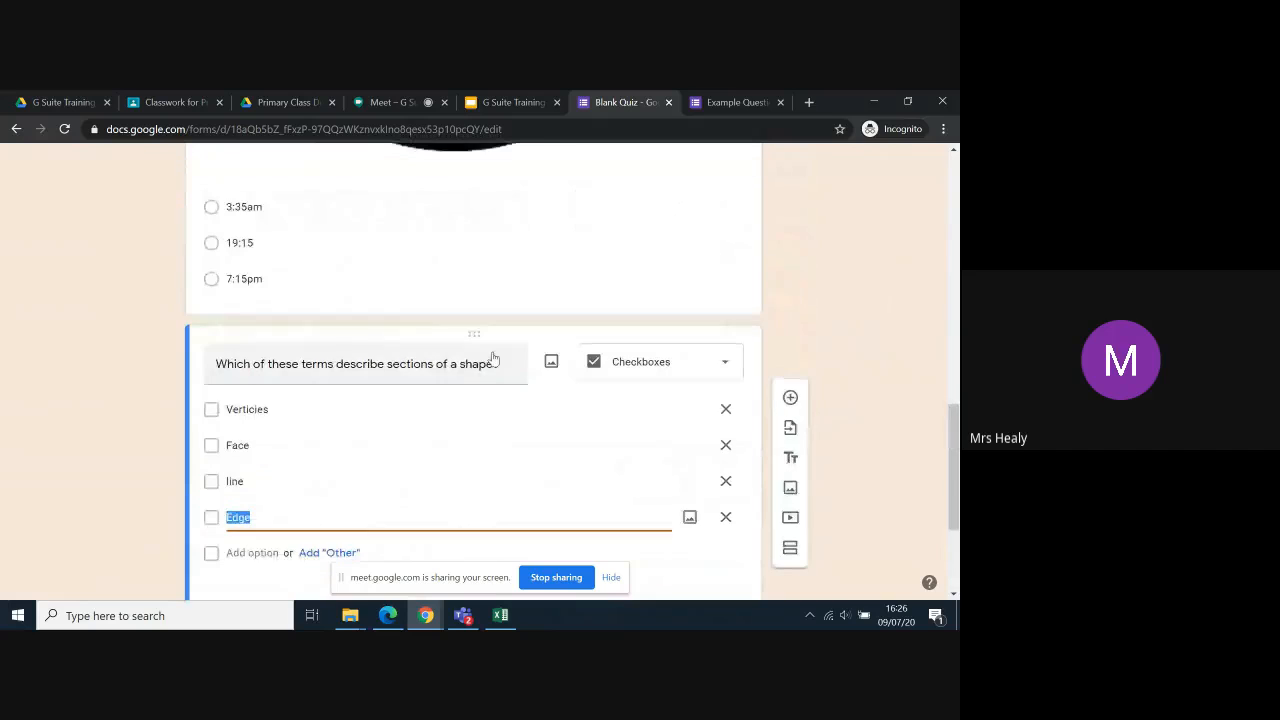
pyautogui.scroll(5, 680, 312)
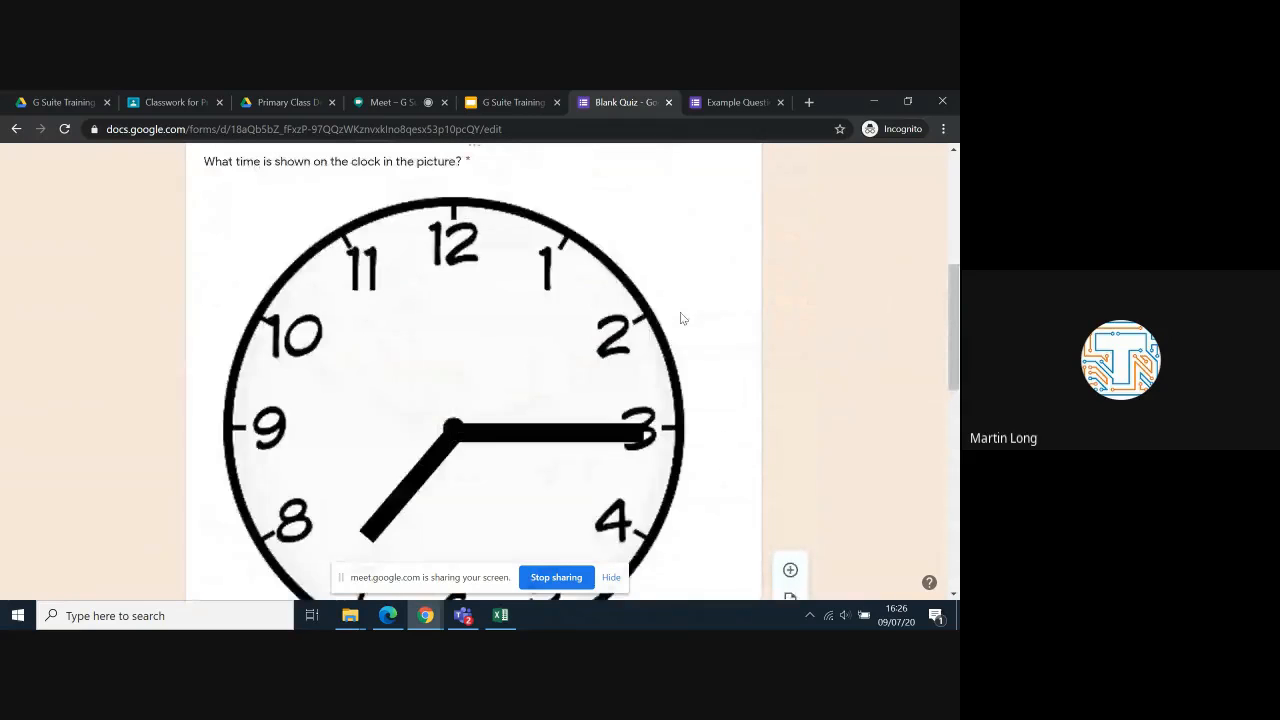
pyautogui.scroll(1, 680, 312)
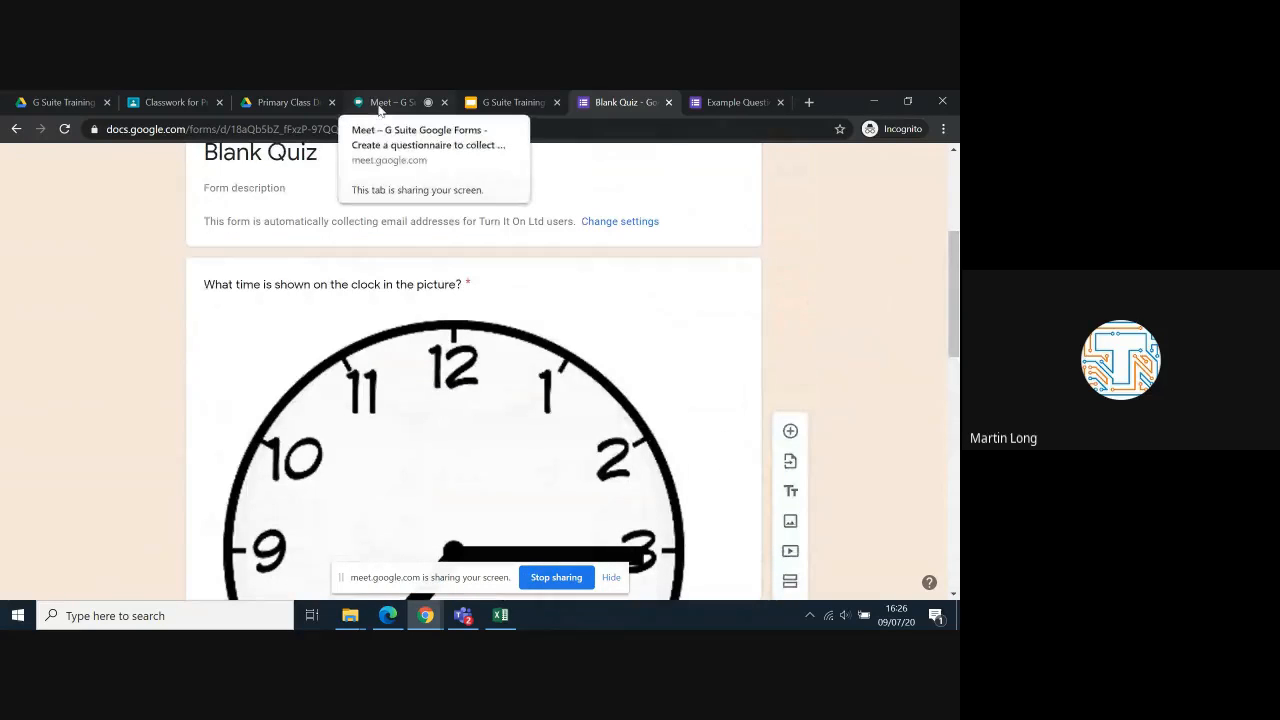